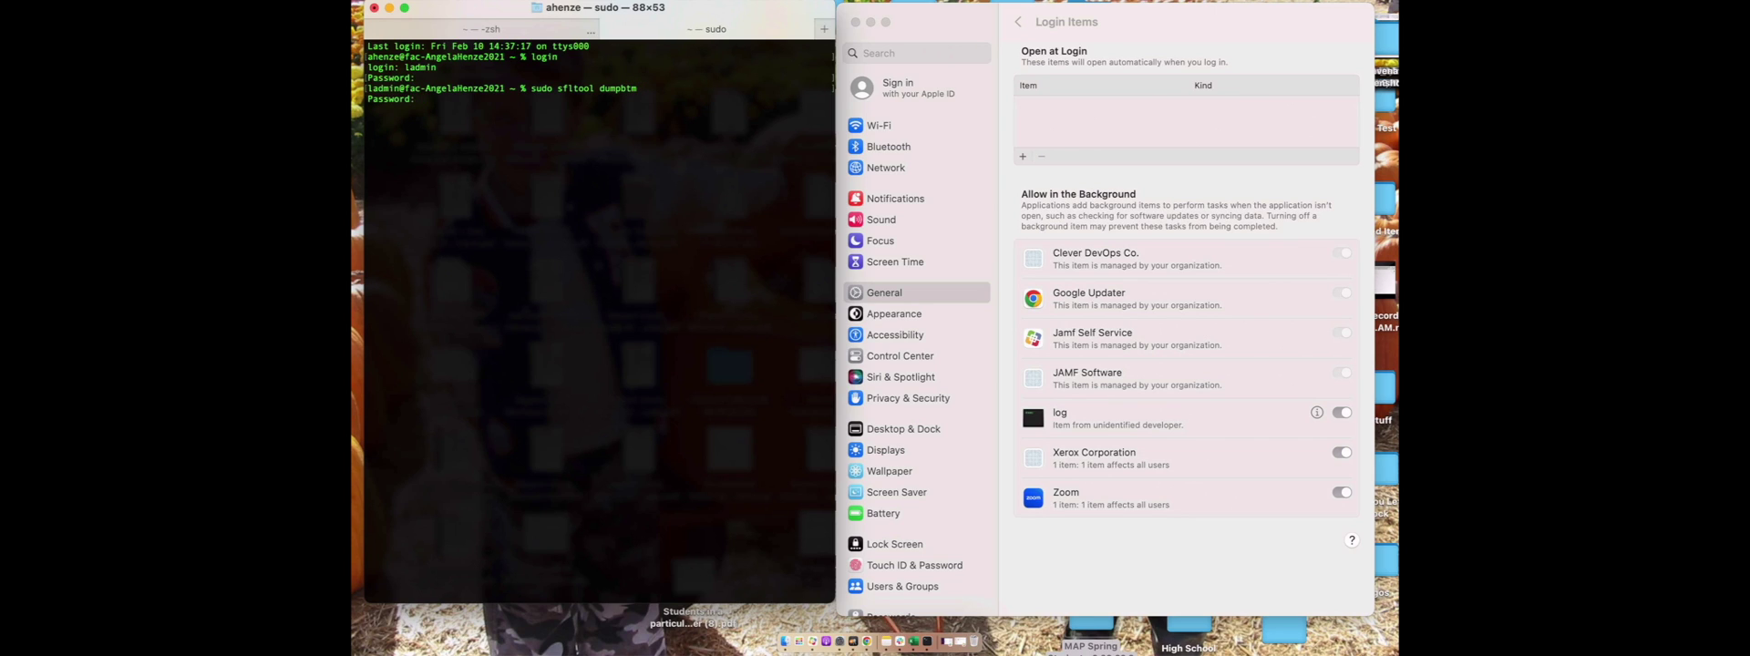
key("Return")
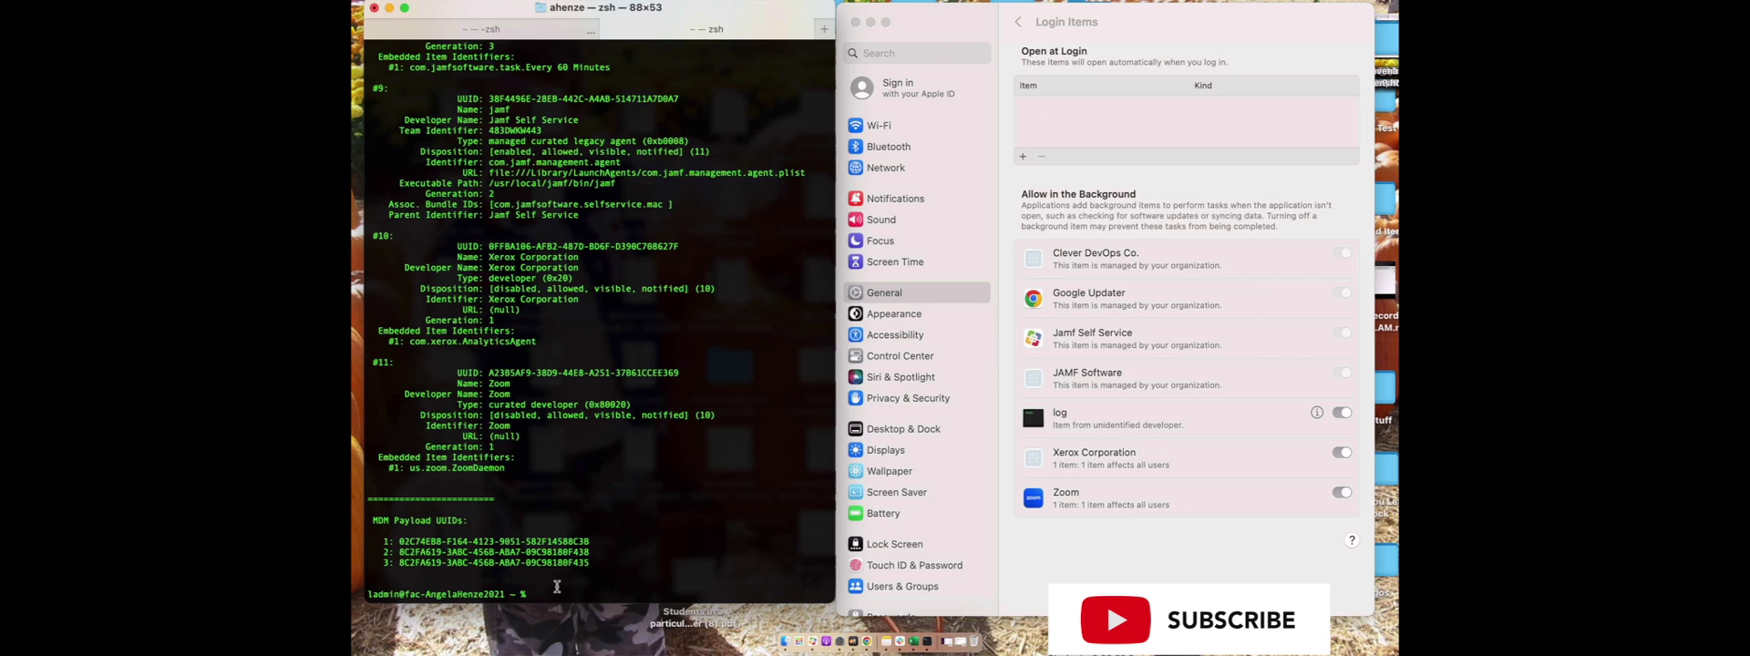
Run sudo sfltool dumpbtm as administrator and select its full background item output
left_click_drag(535, 589, 375, 125)
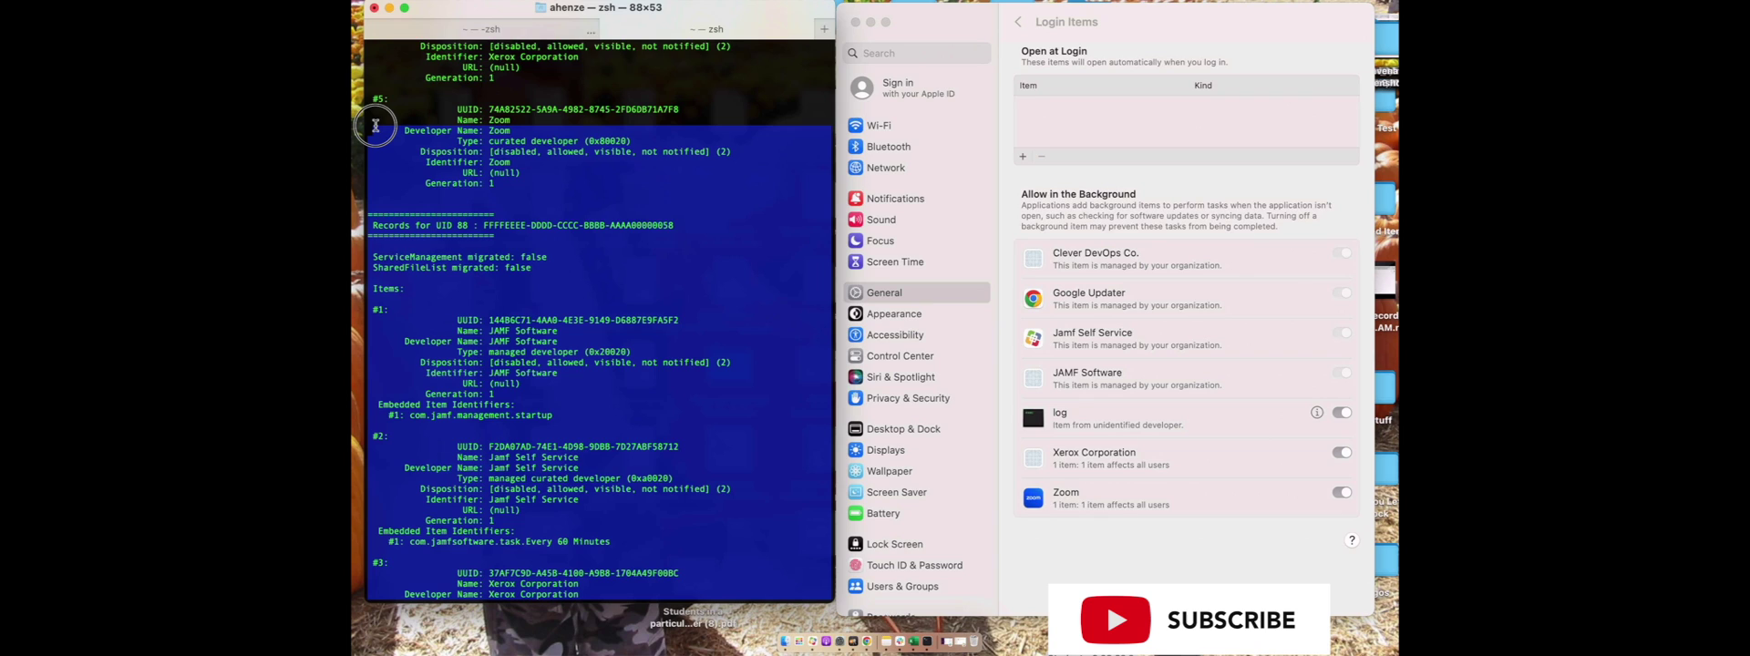
left_click_drag(376, 125, 367, 88)
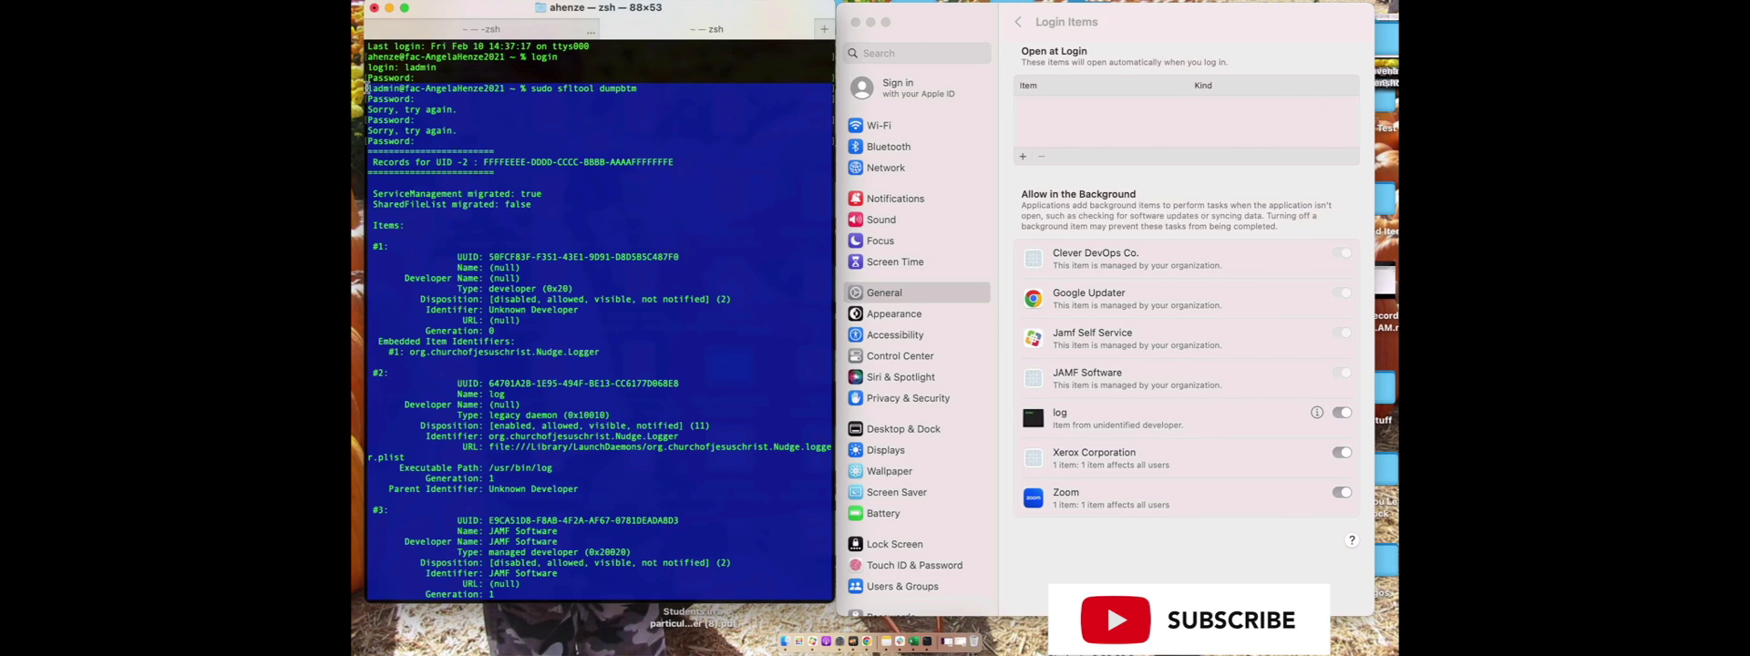
Copy the selected background task listing and log out of the admin session
right_click(433, 104)
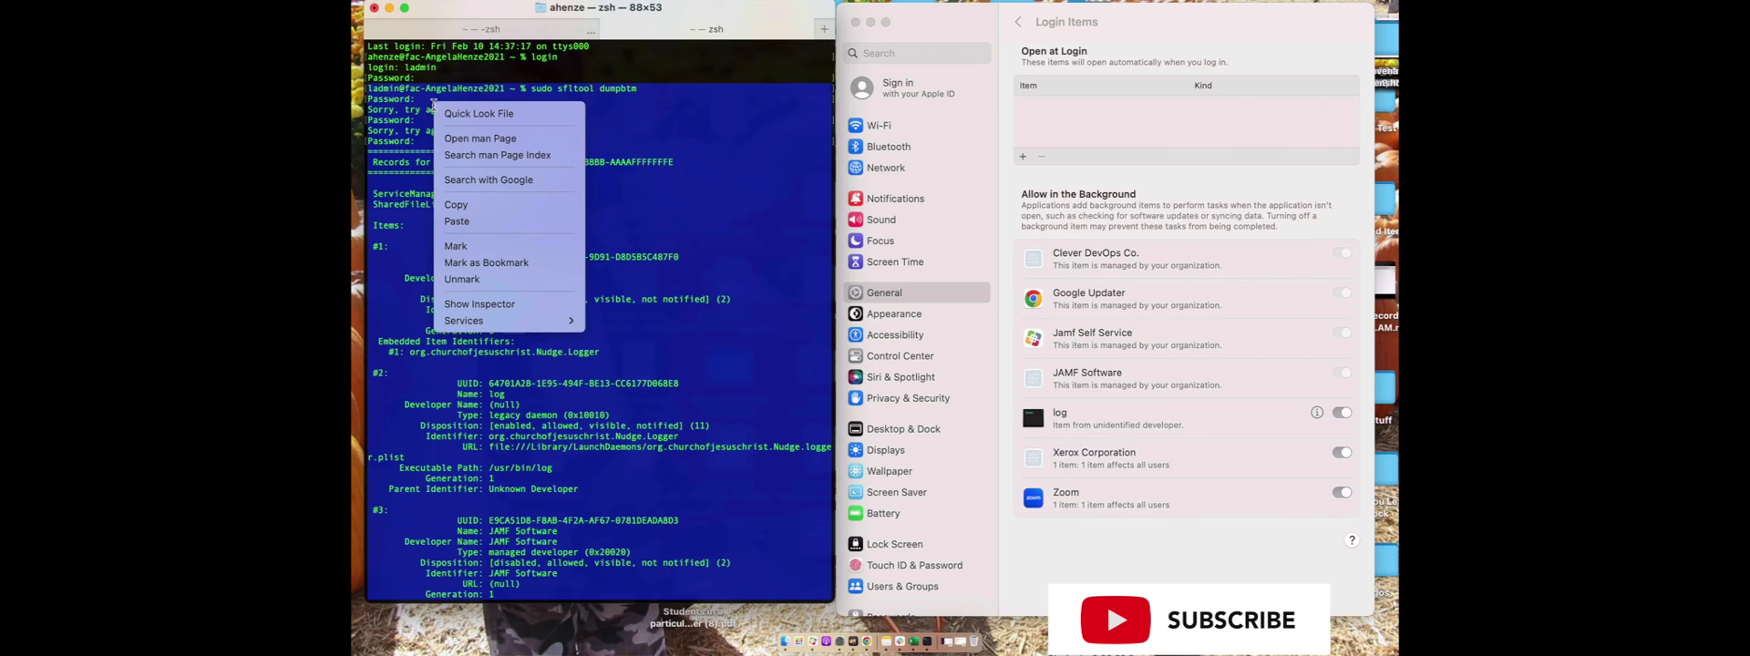
left_click(473, 213)
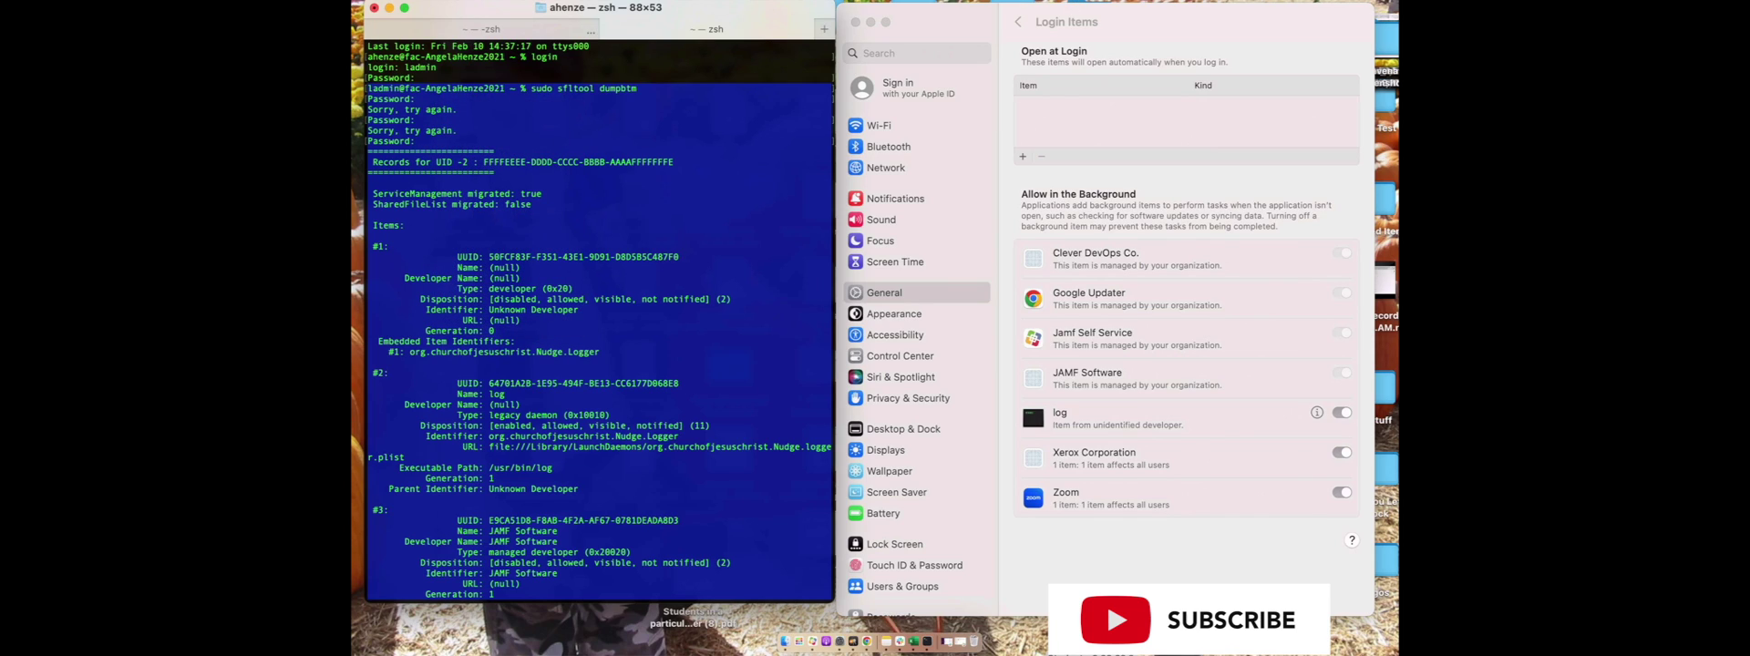
key("super+Tab")
key("super+Tab")
key("super+Tab")
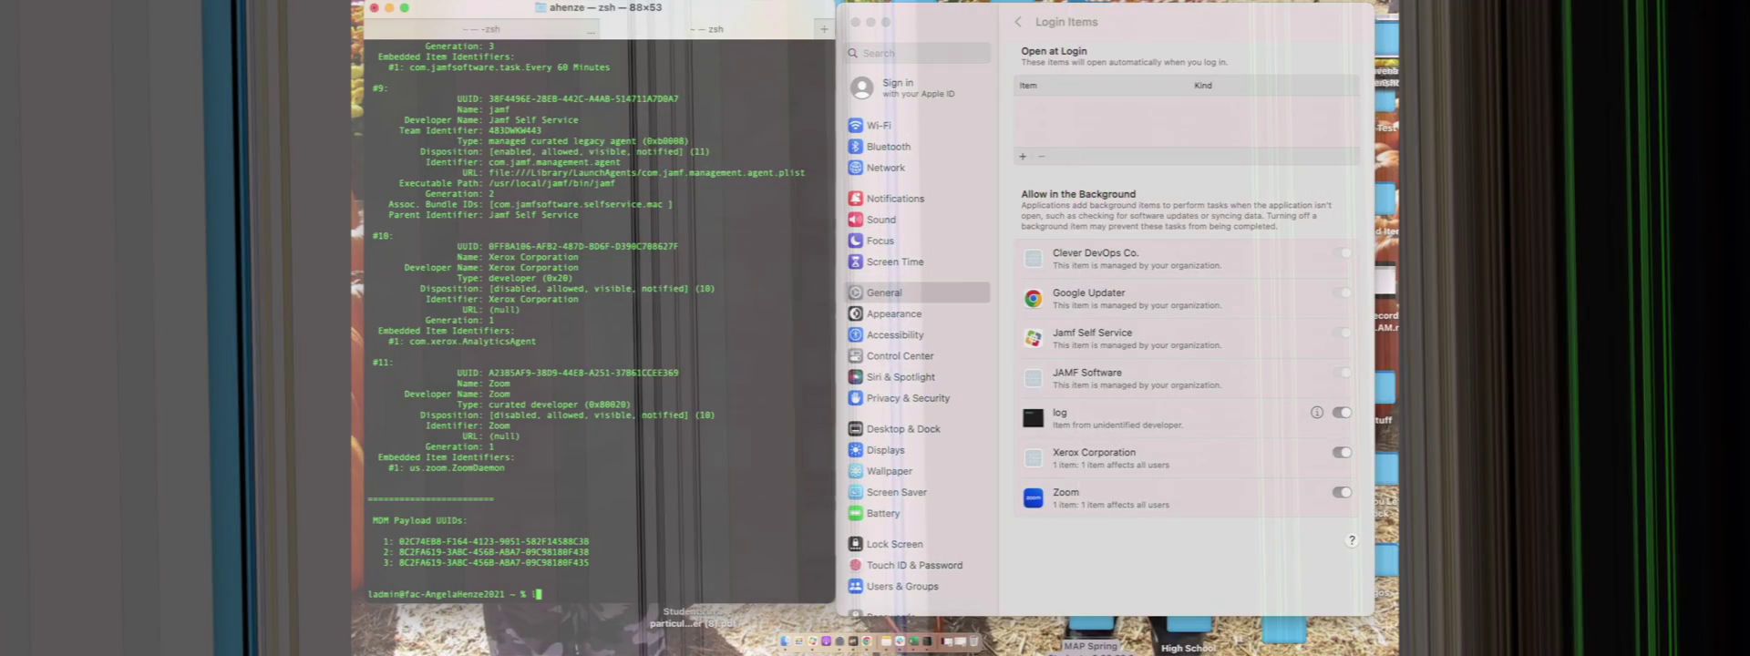
type("og")
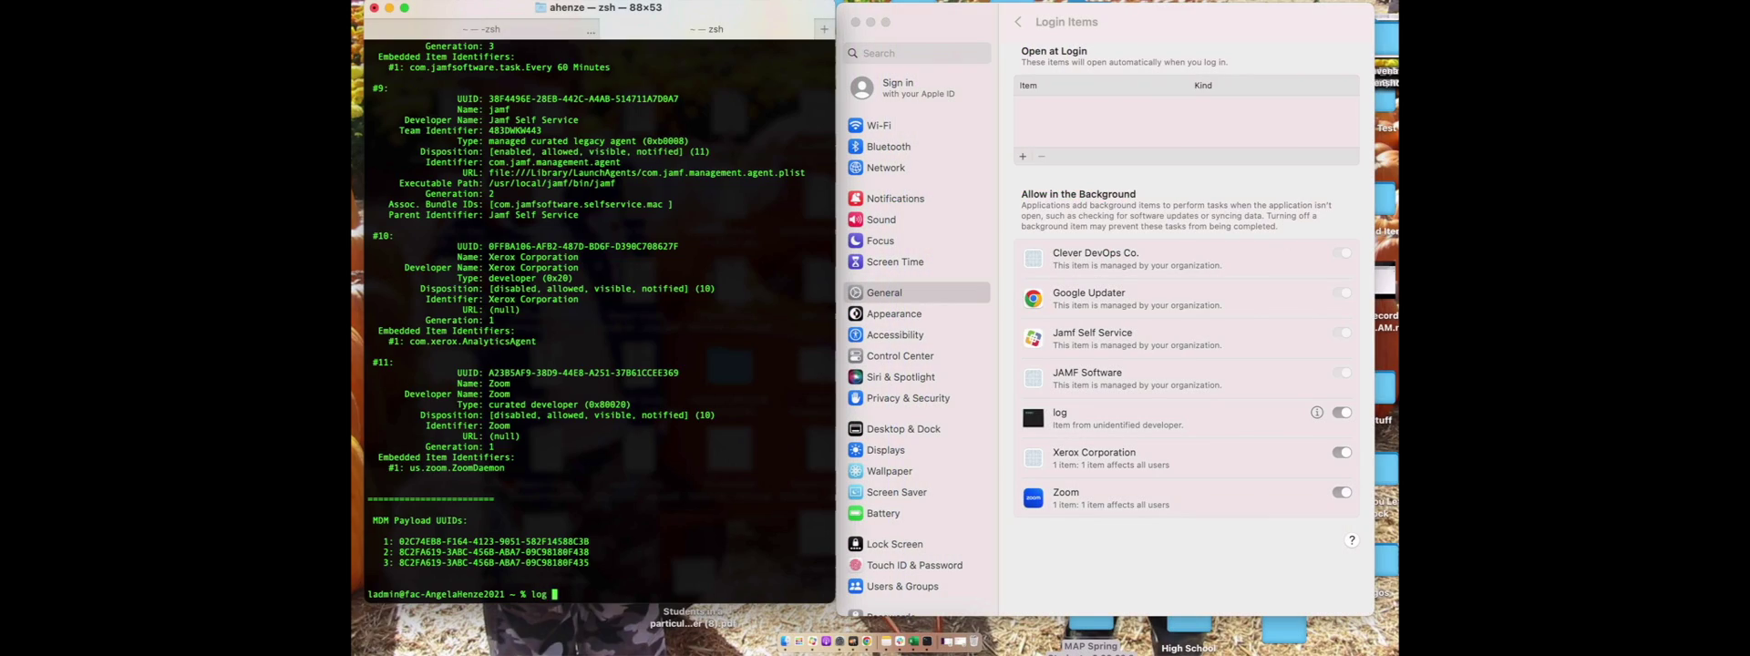
type("out")
key("Return")
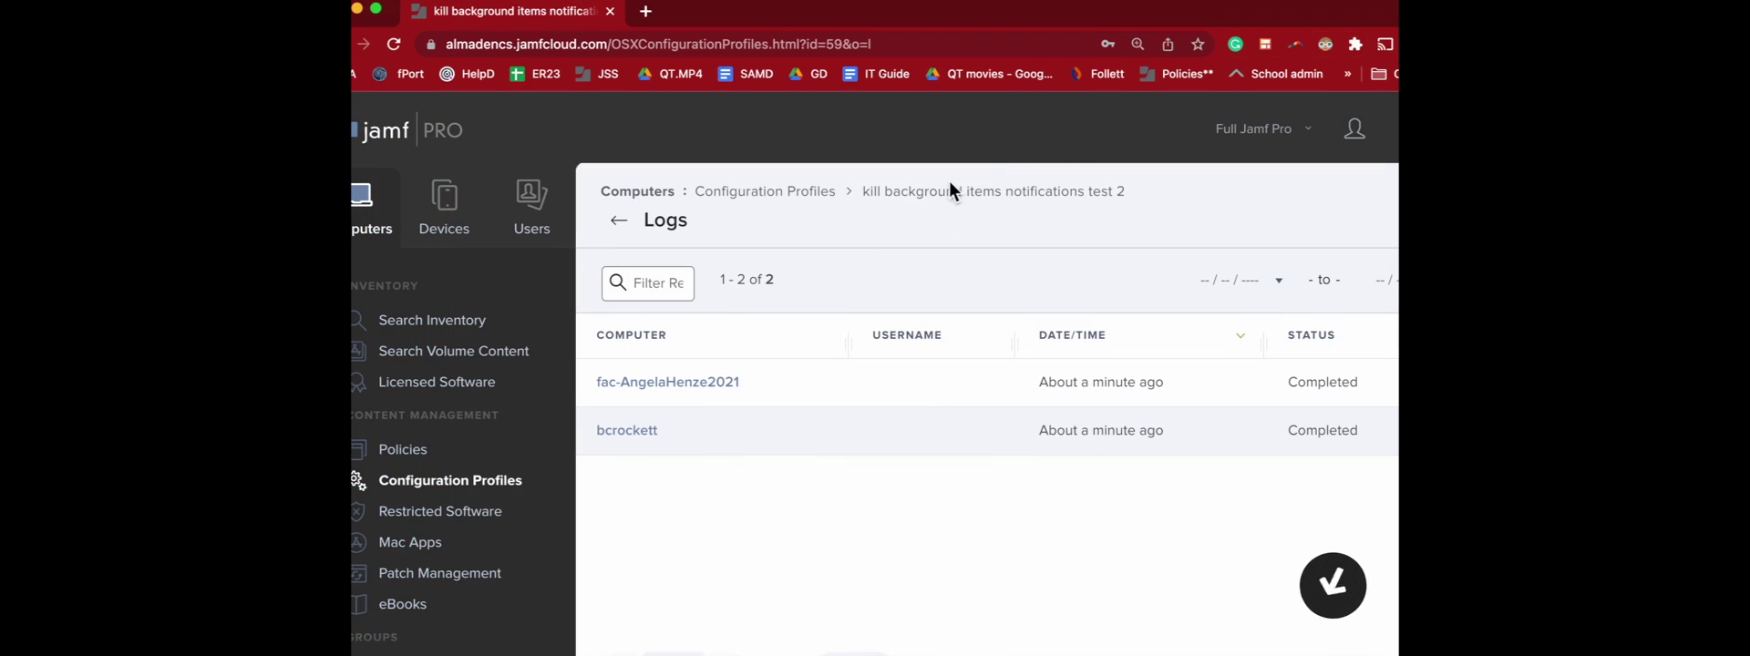
Return to the 'kill background items notifications test 2' profile's Managed Login Items settings
left_click(950, 188)
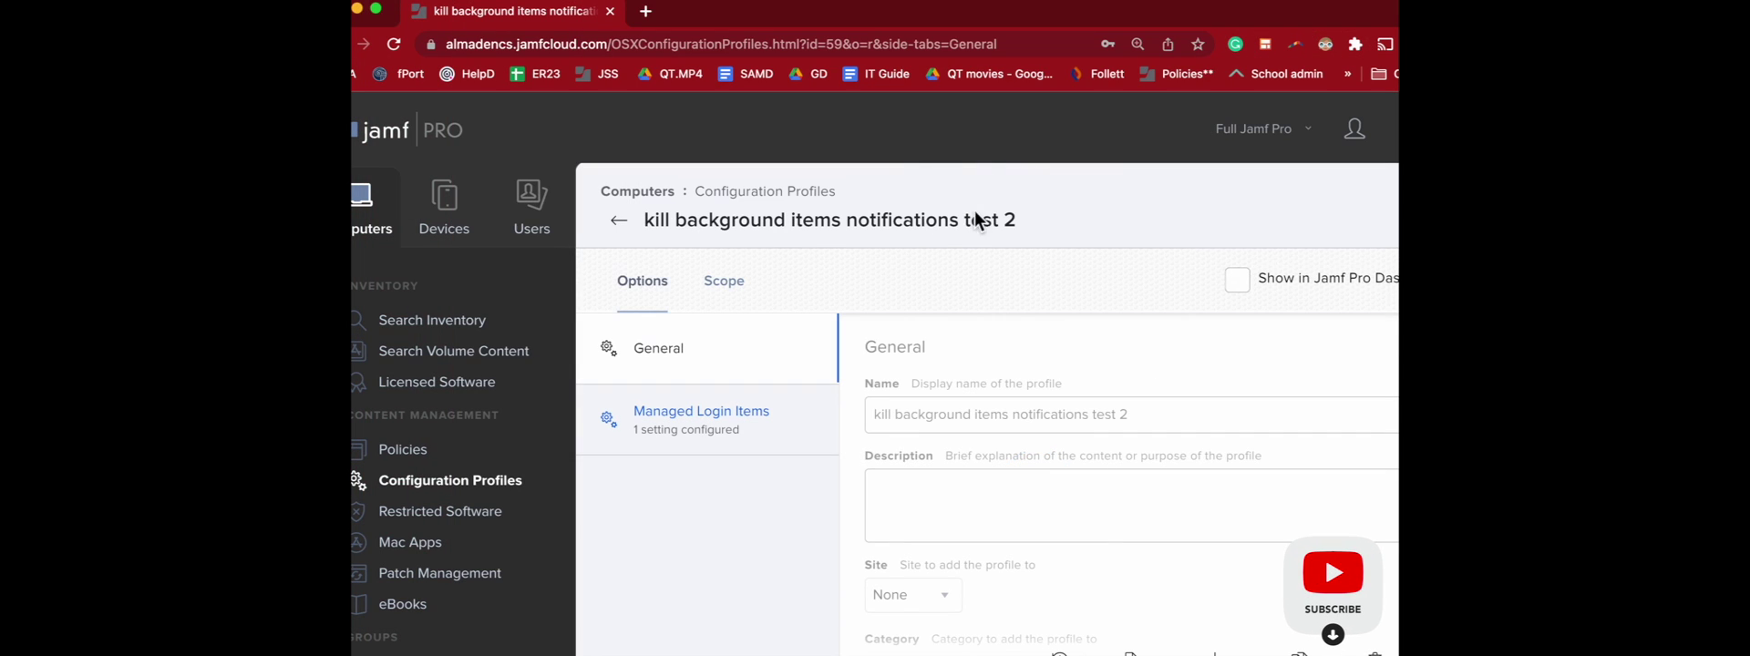
left_click(691, 423)
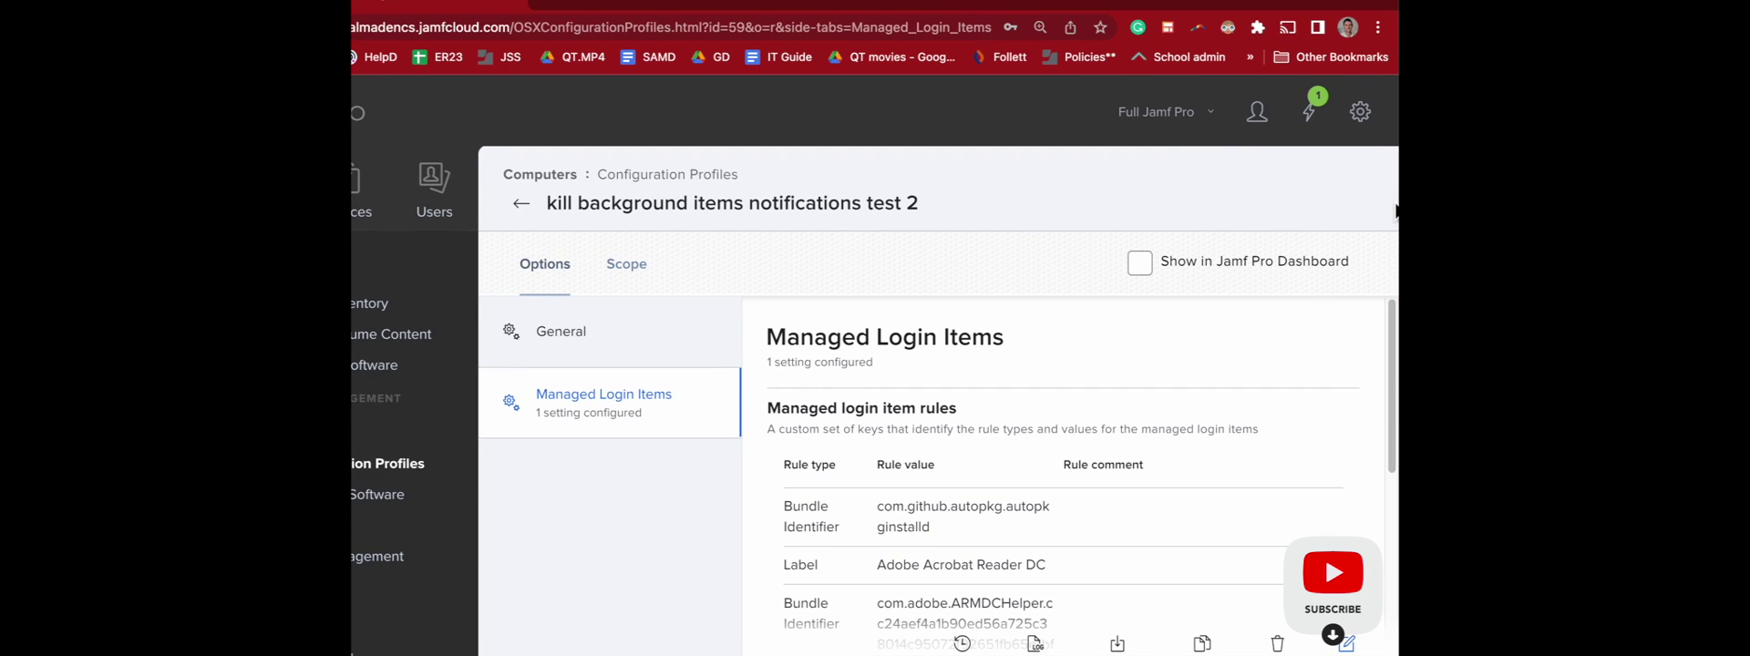
left_click_drag(1395, 211, 1297, 211)
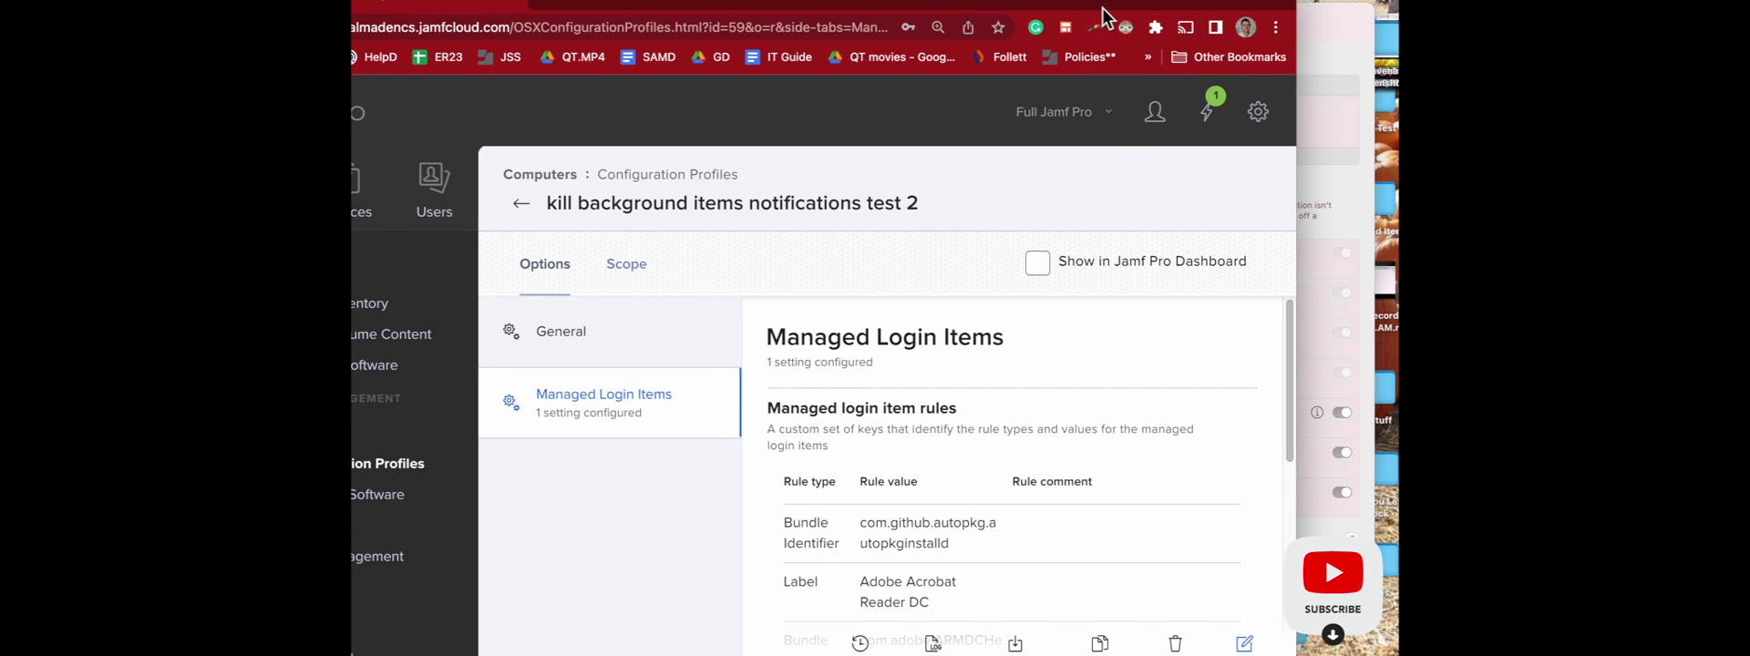
left_click_drag(1103, 17, 1129, 0)
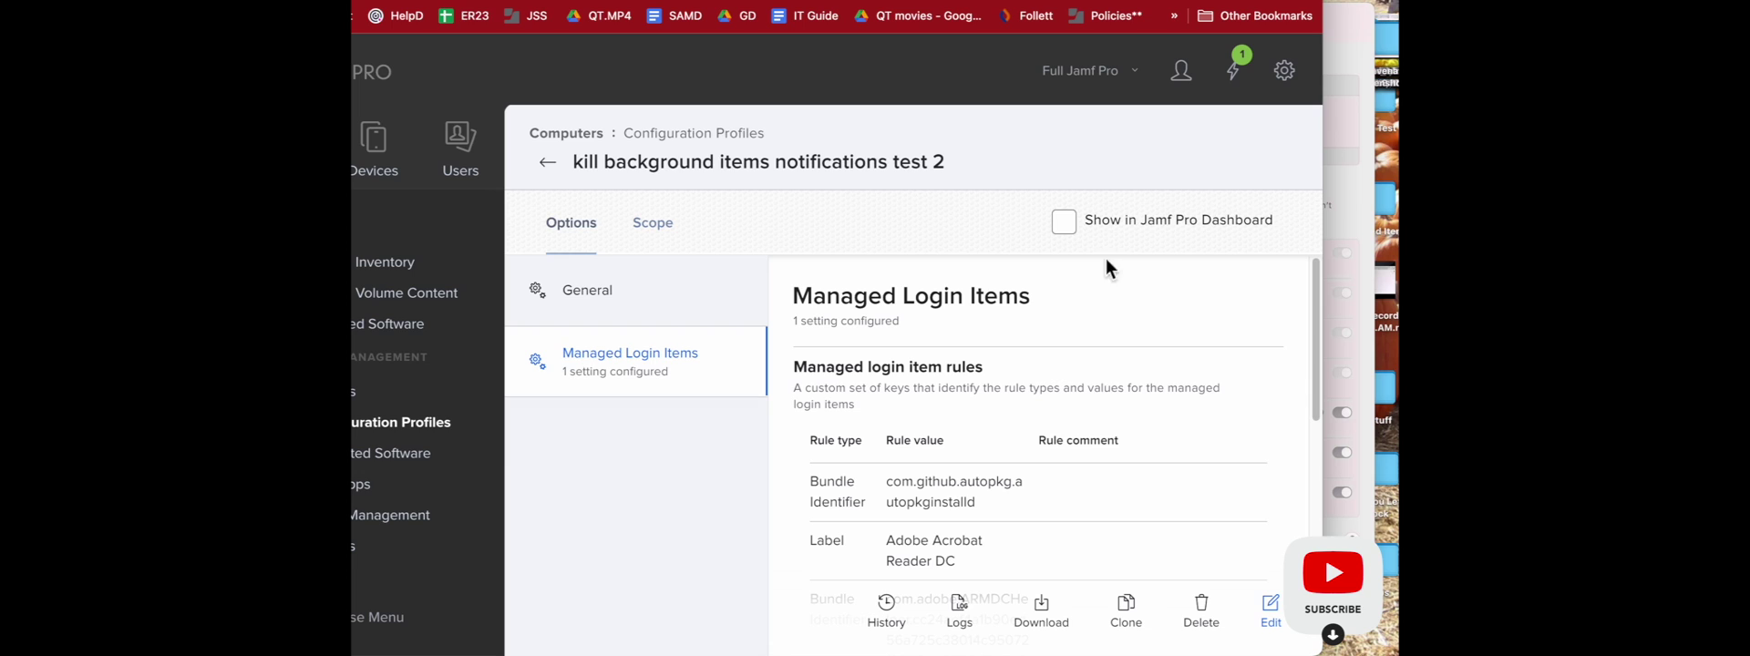
scroll(1117, 437, "down", 2)
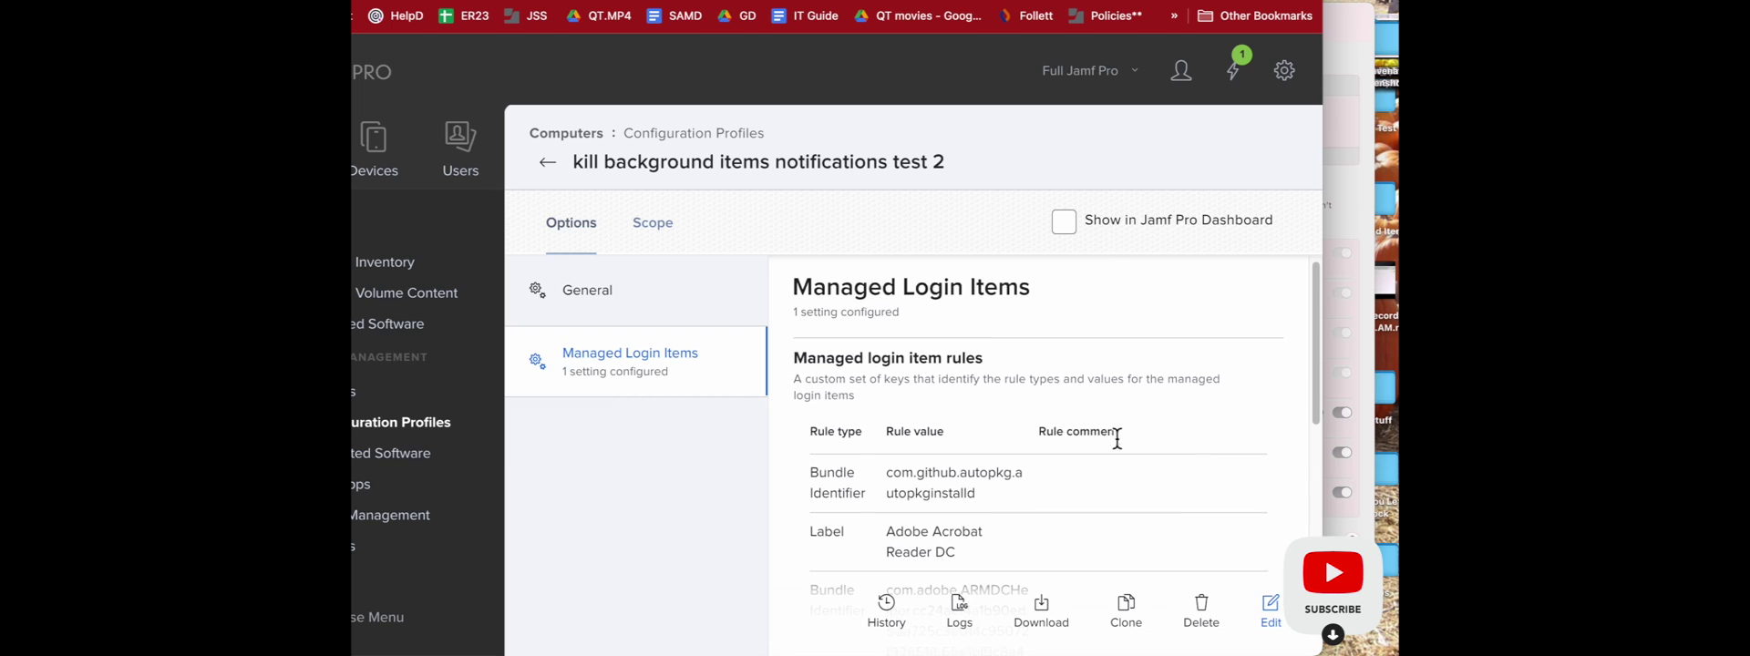
Start editing the profile and add an empty Team Identifier login-item rule
left_click(1283, 625)
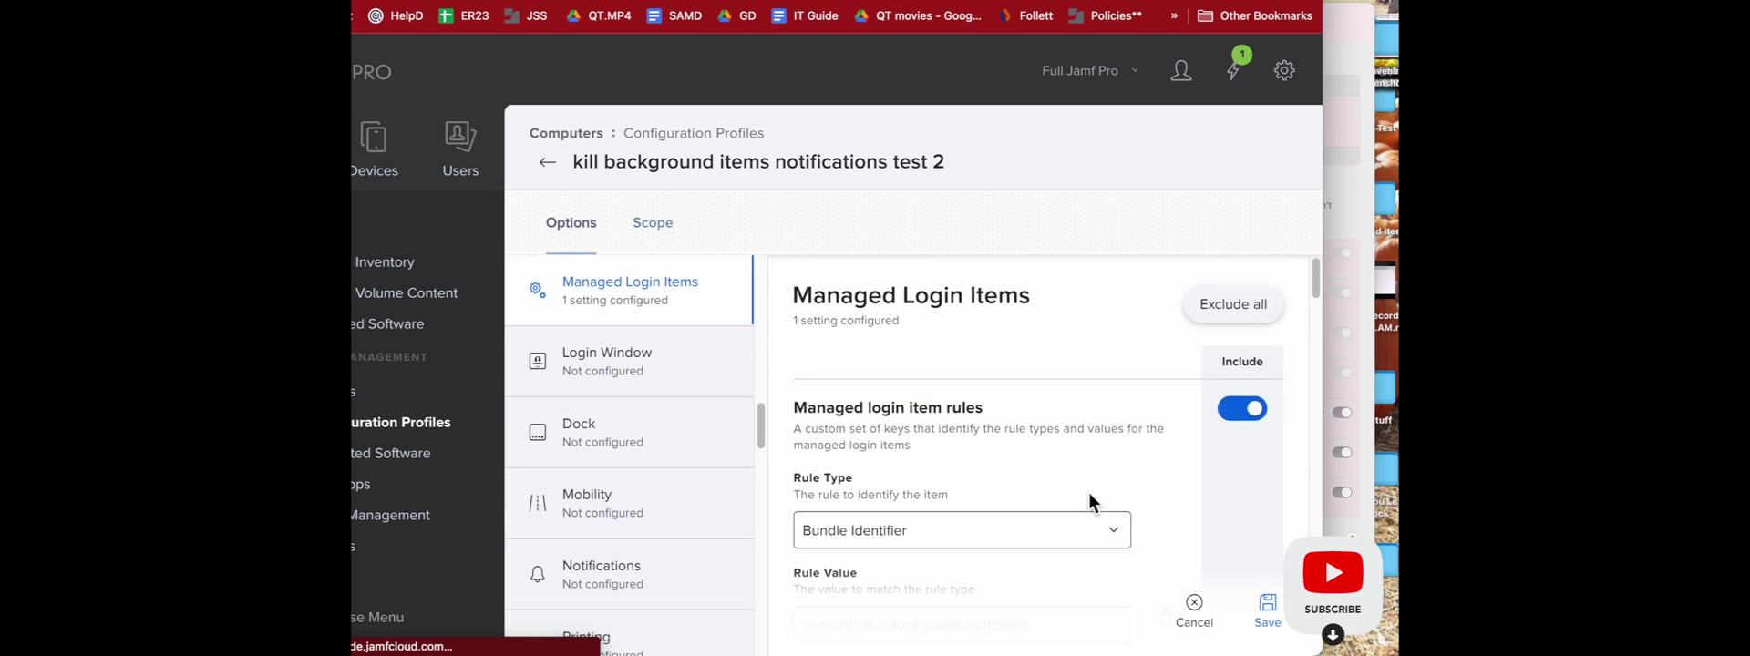
scroll(1091, 503, "down", 10)
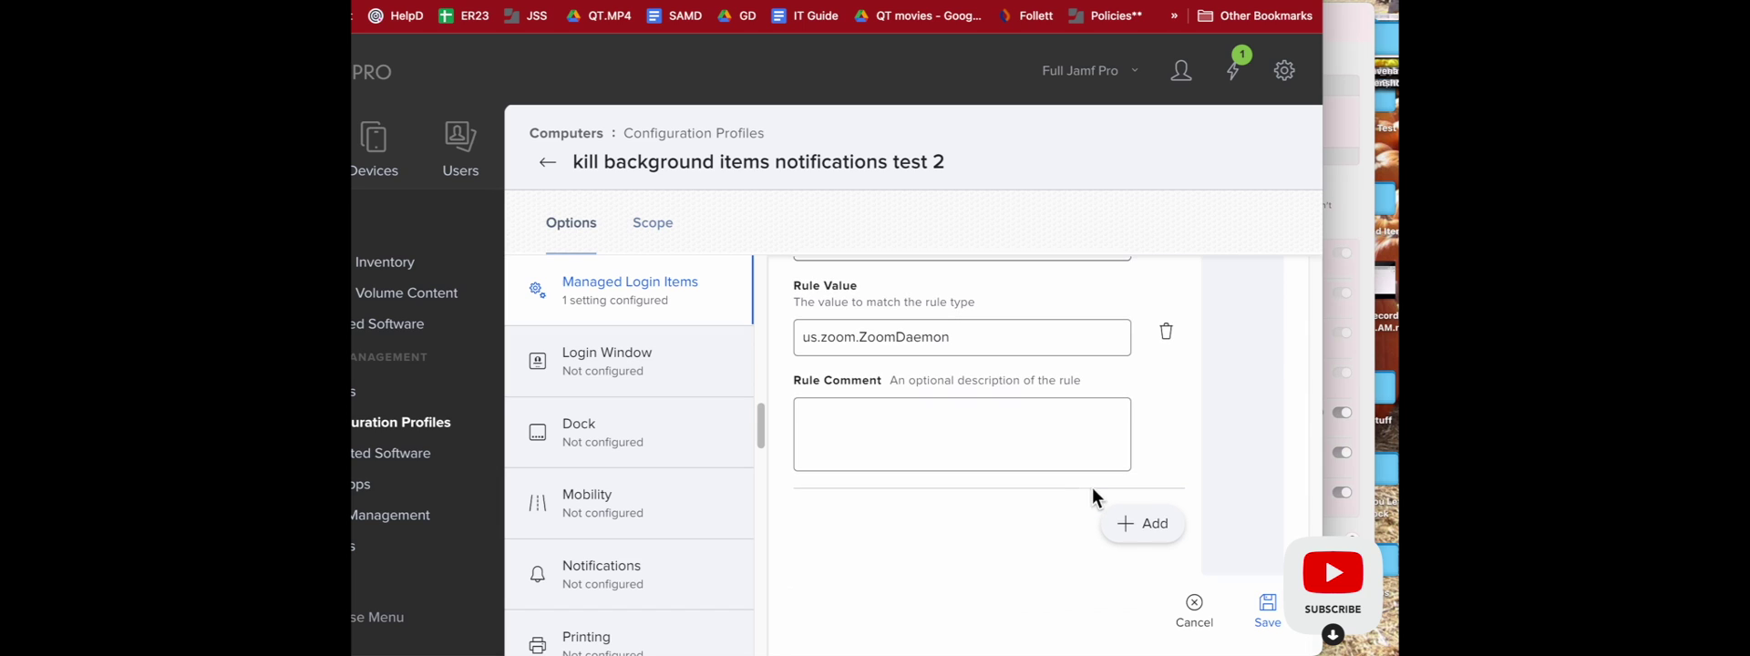
key("super+h")
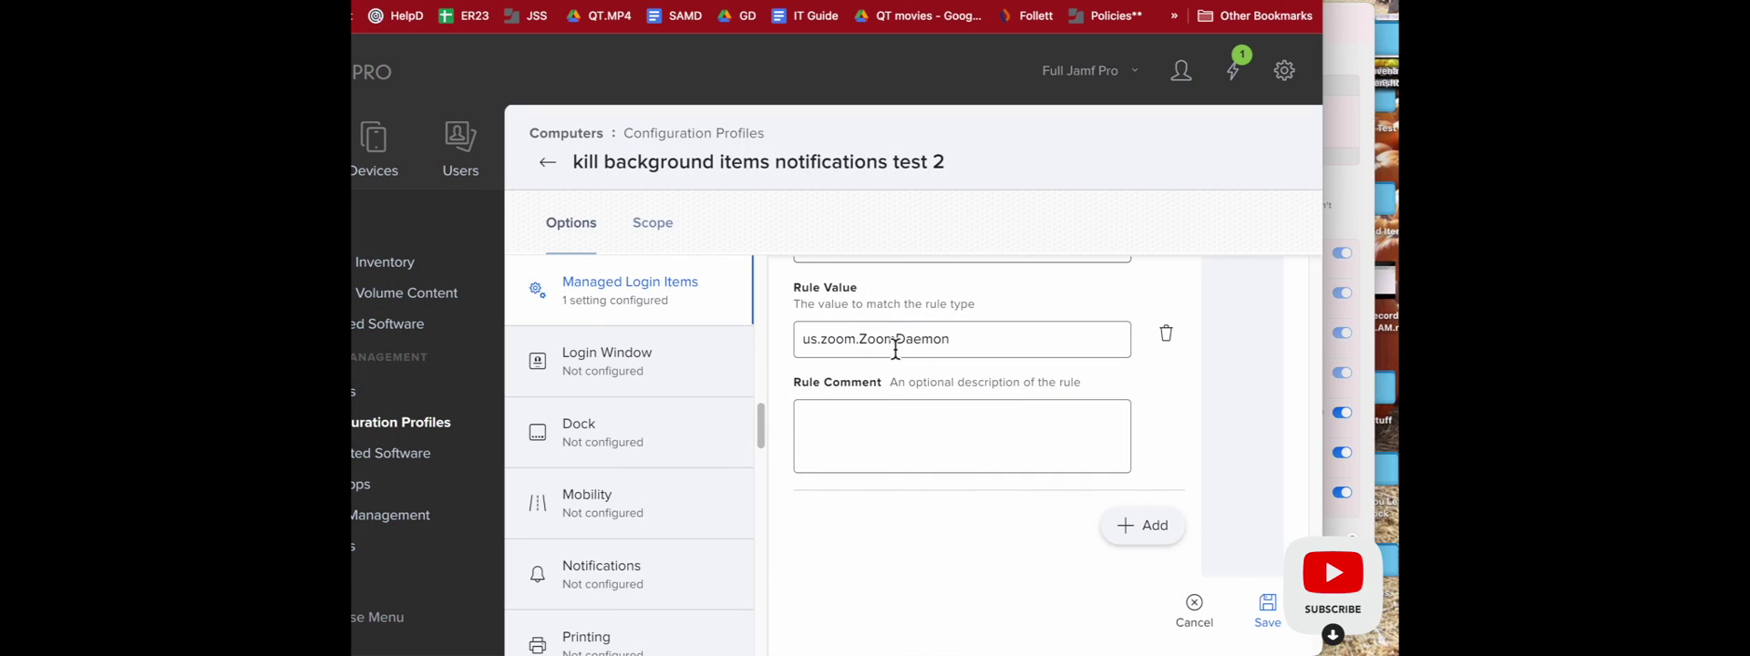
left_click(1139, 529)
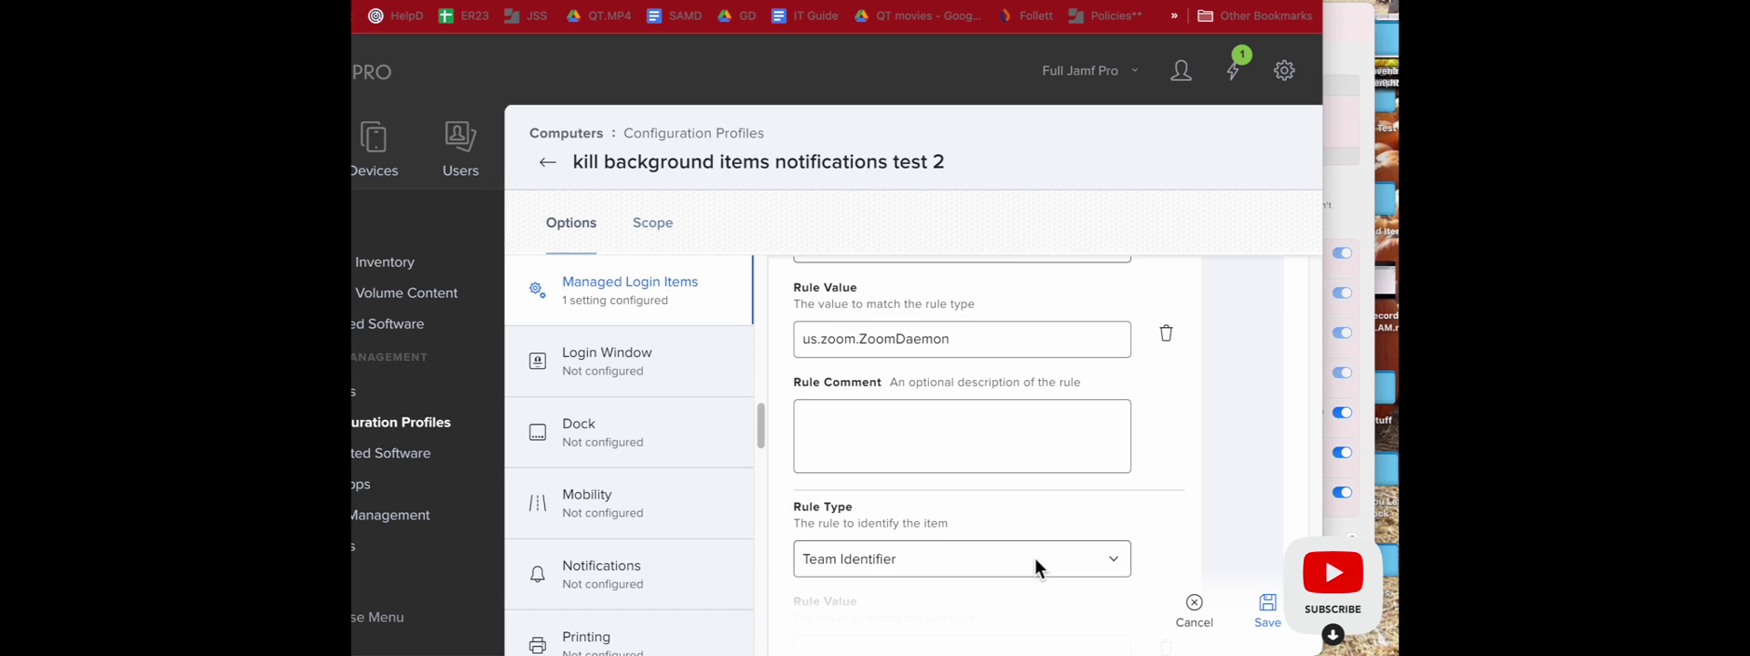
scroll(1034, 555, "down", 4)
scroll(1035, 521, "up", 3)
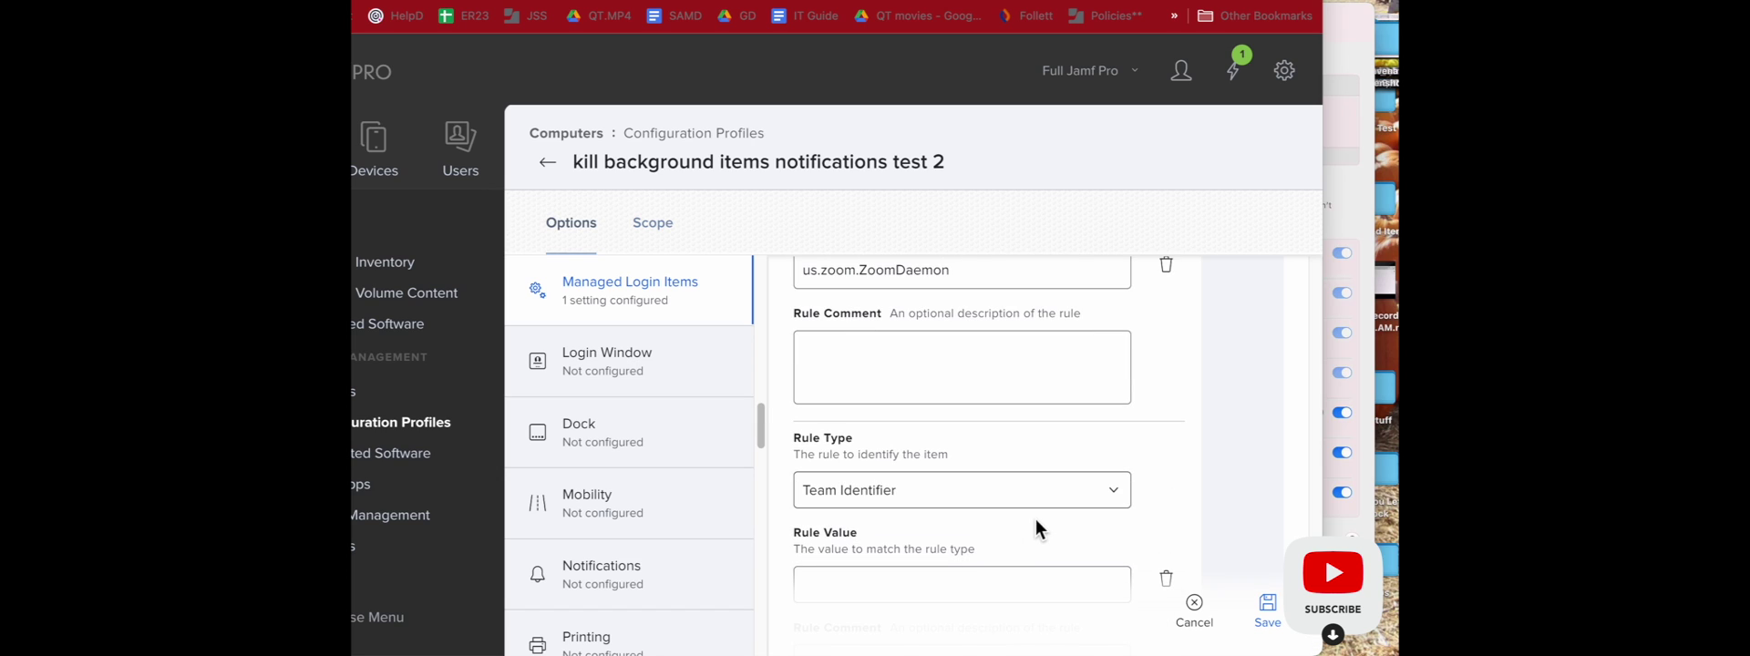
scroll(1035, 516, "down", 2)
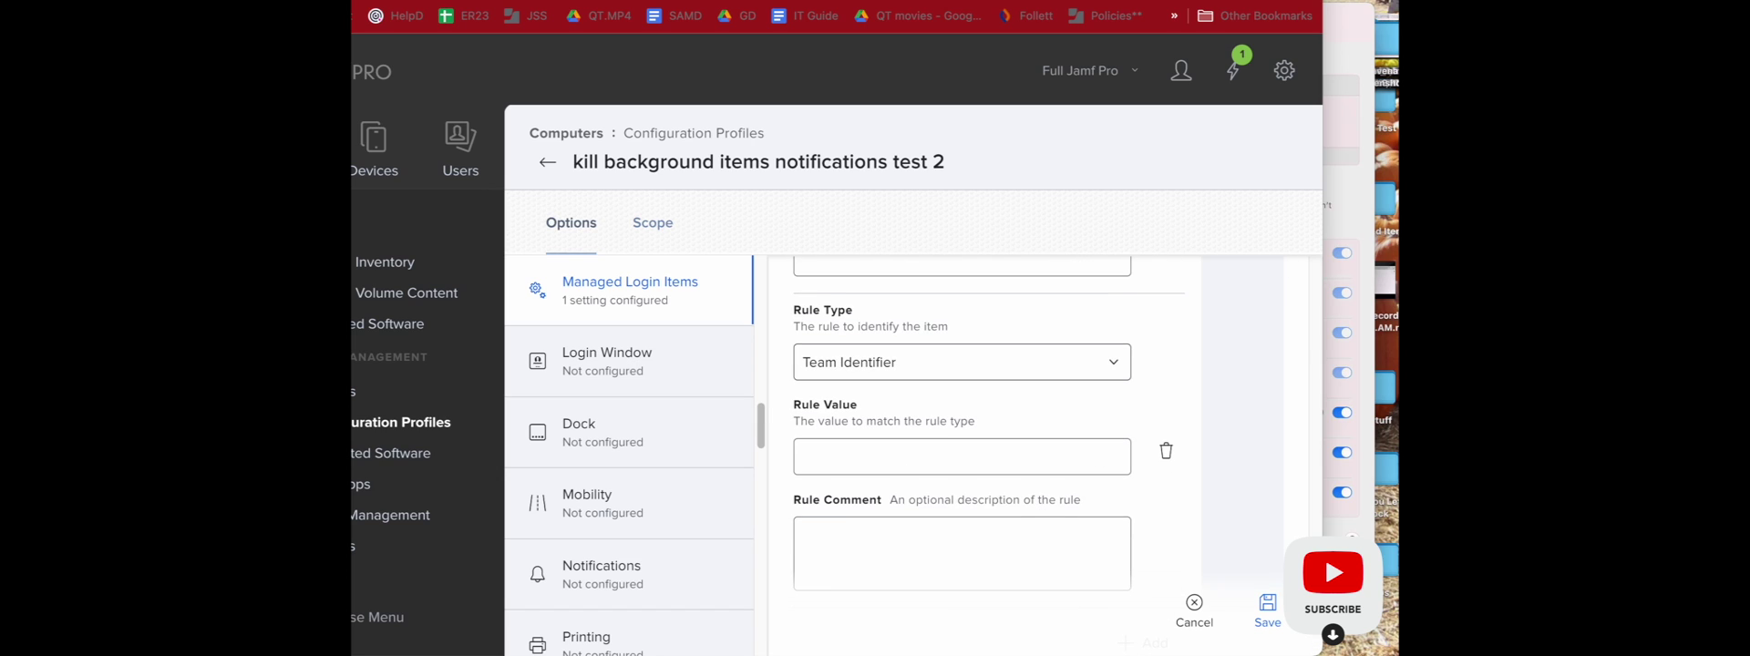
Bring up the saved dump in Sublime Text and select the word Zoom on line 212
key("super+Tab")
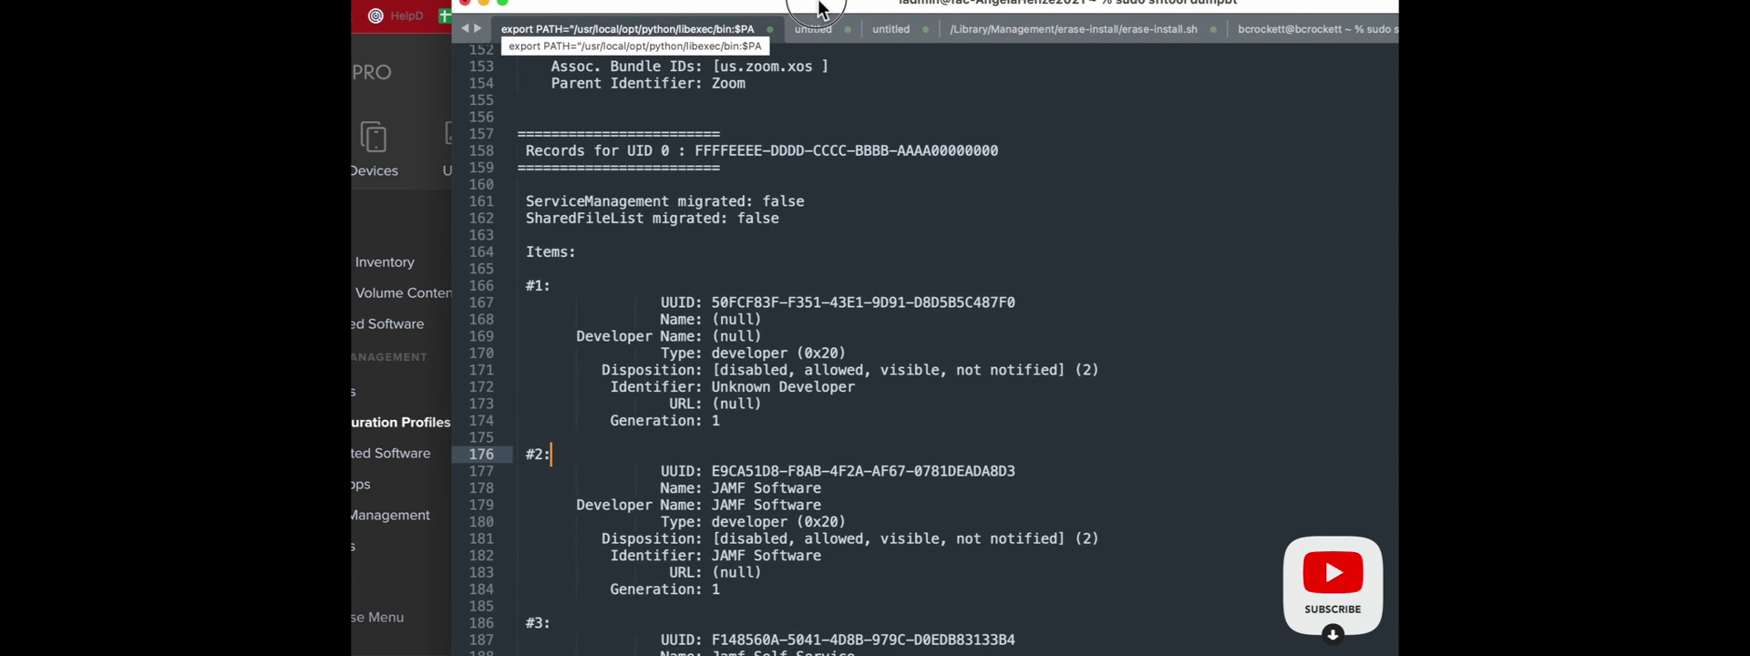
scroll(864, 342, "down", 10)
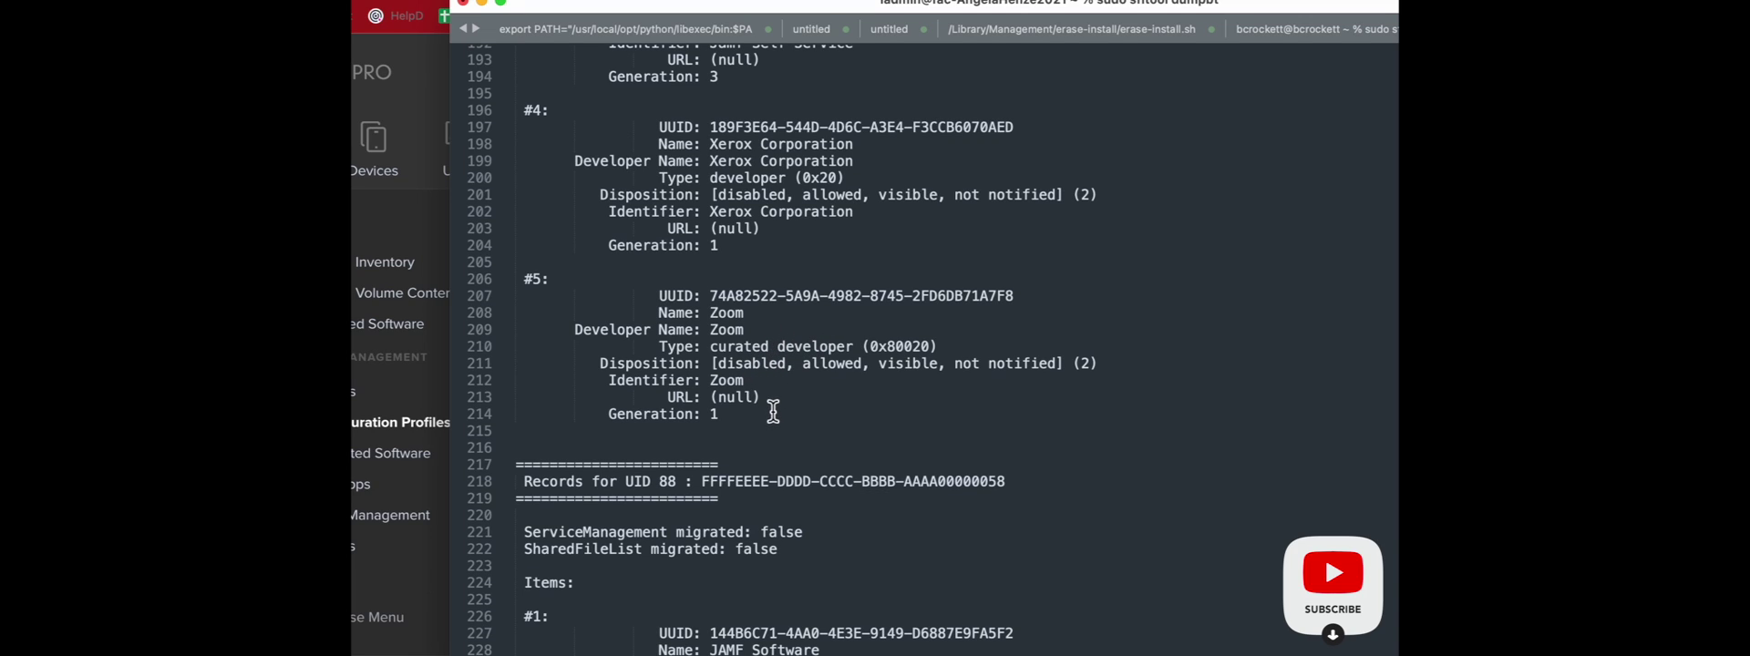
scroll(761, 392, "up", 1)
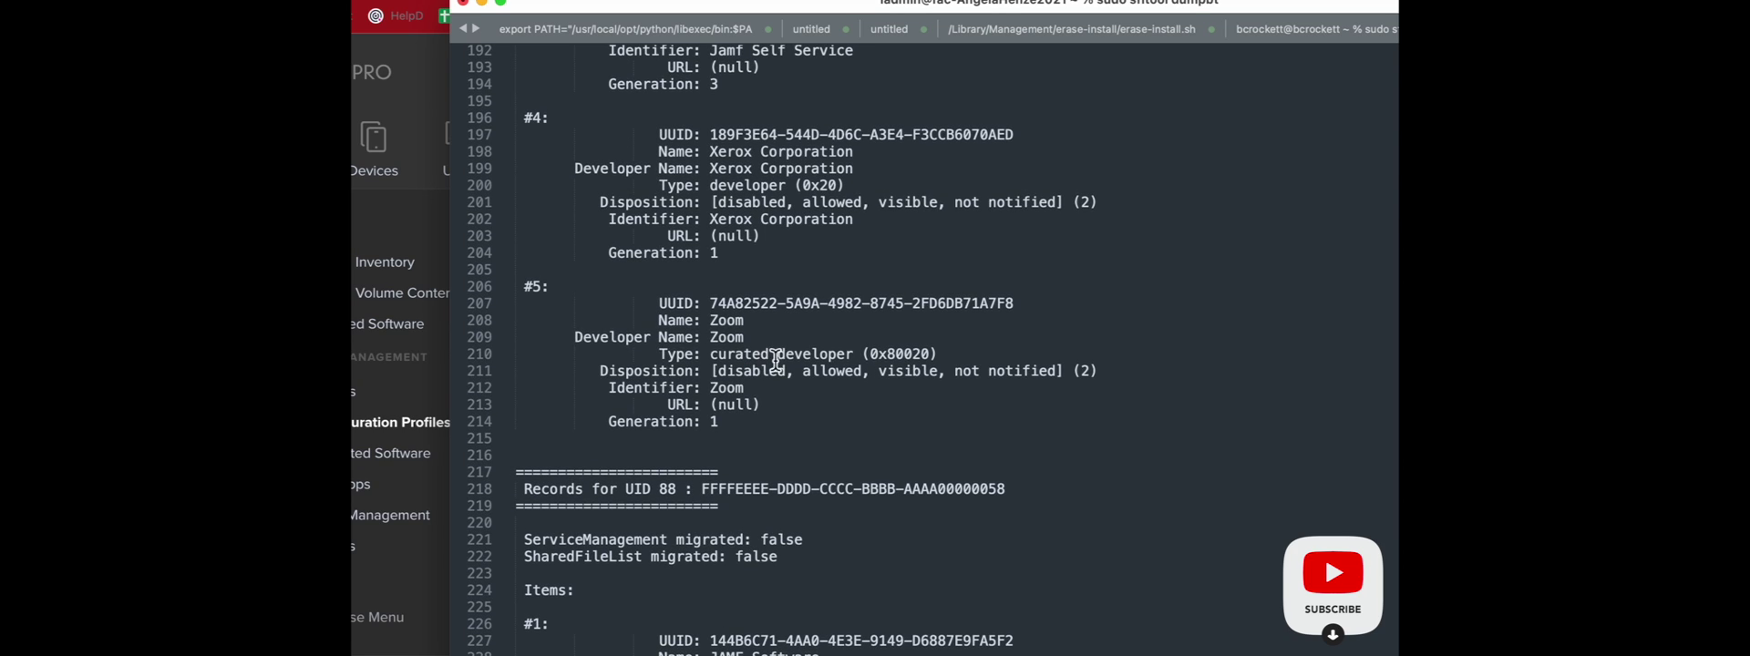
double_click(898, 353)
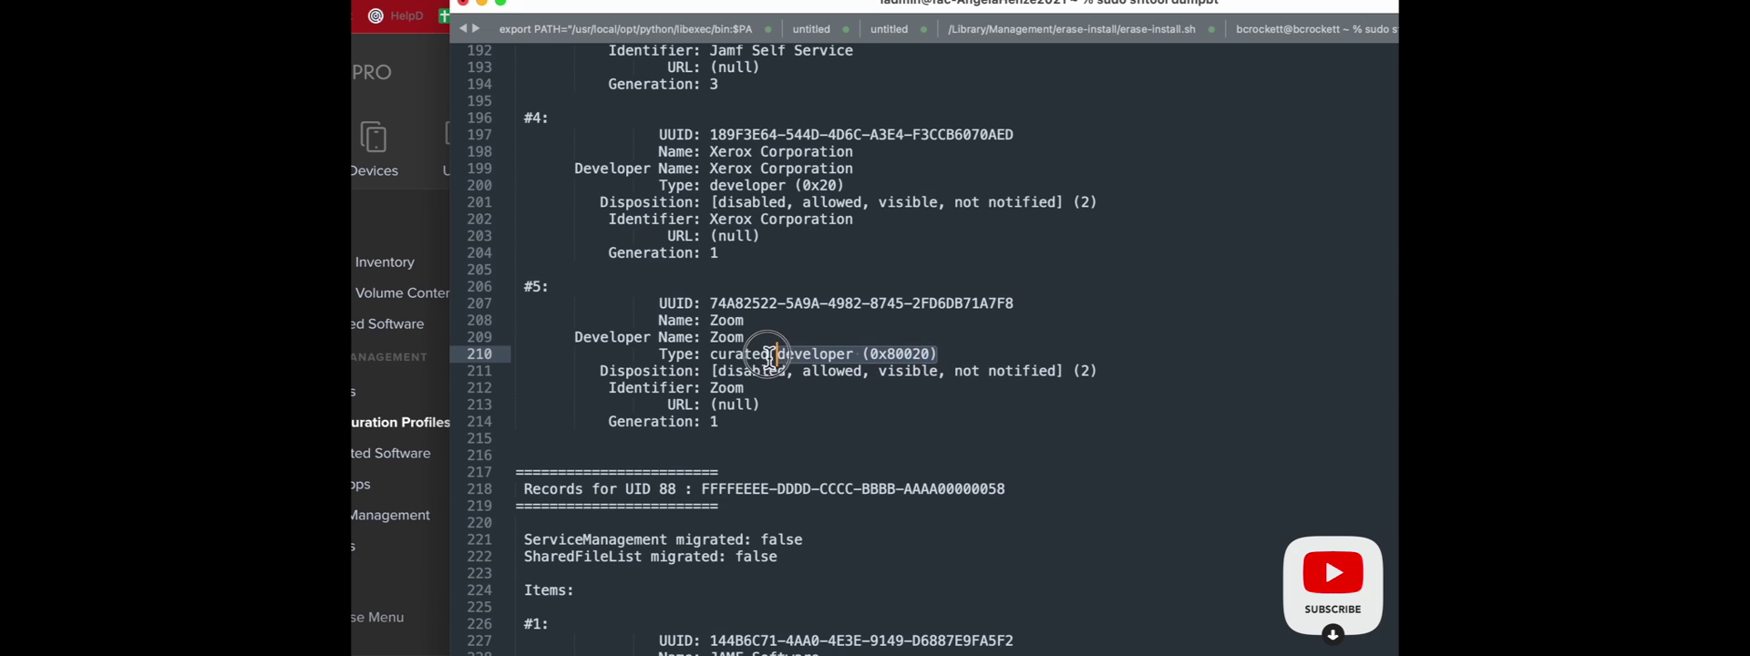
left_click_drag(770, 356, 714, 355)
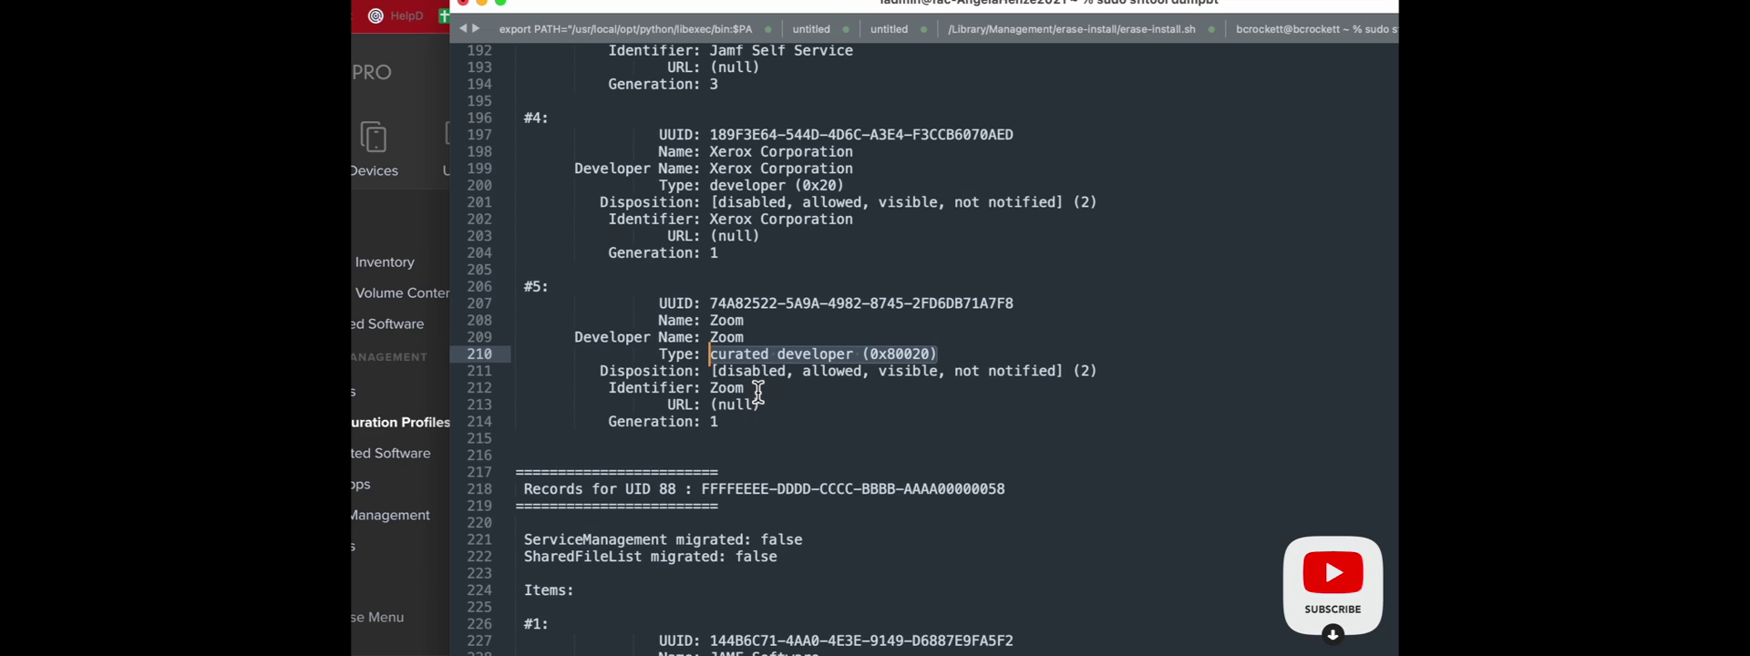
left_click_drag(759, 390, 714, 390)
left_click(717, 390)
double_click(717, 388)
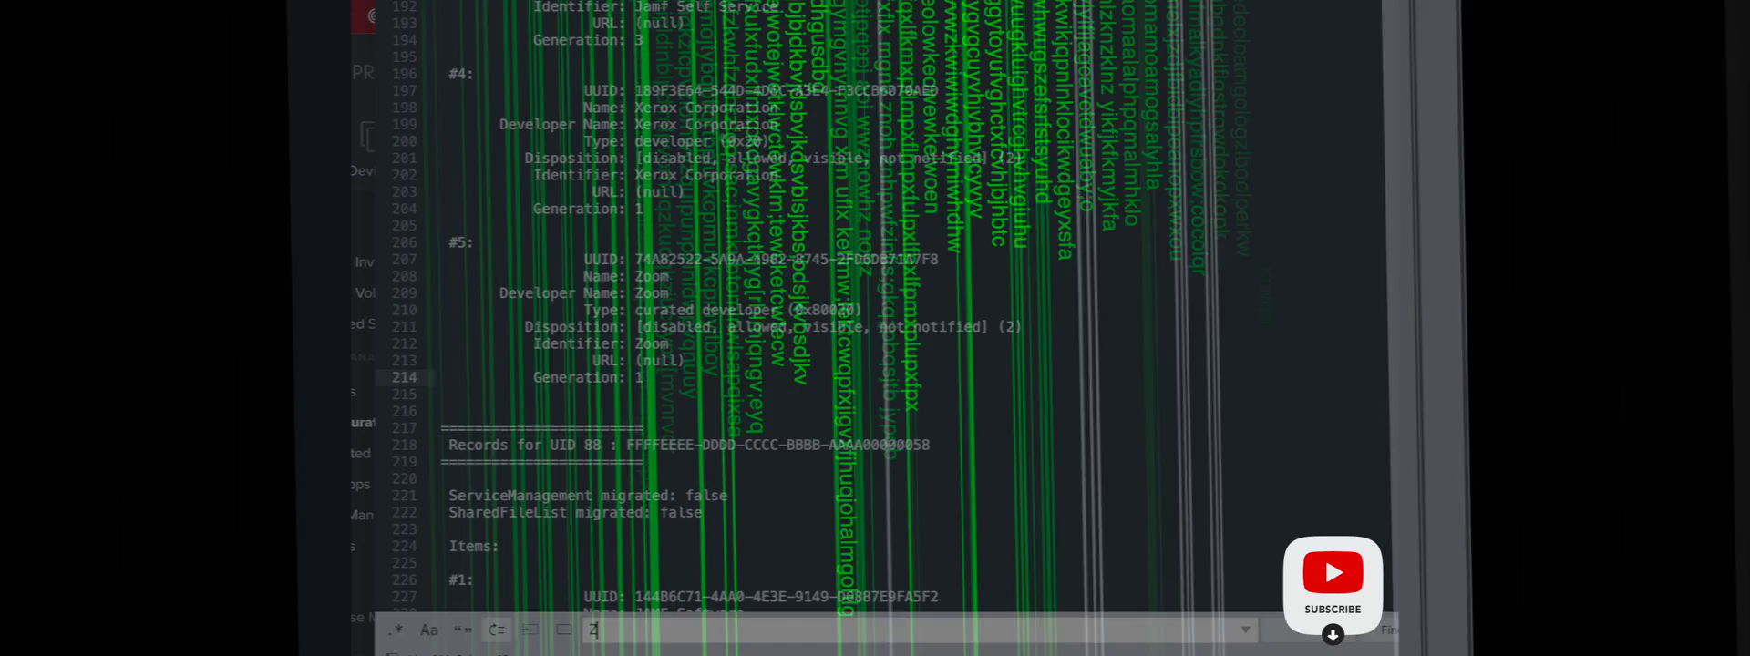
Search the dump for 'Zoom' and step through every match, wrapping back to the first
type("Z")
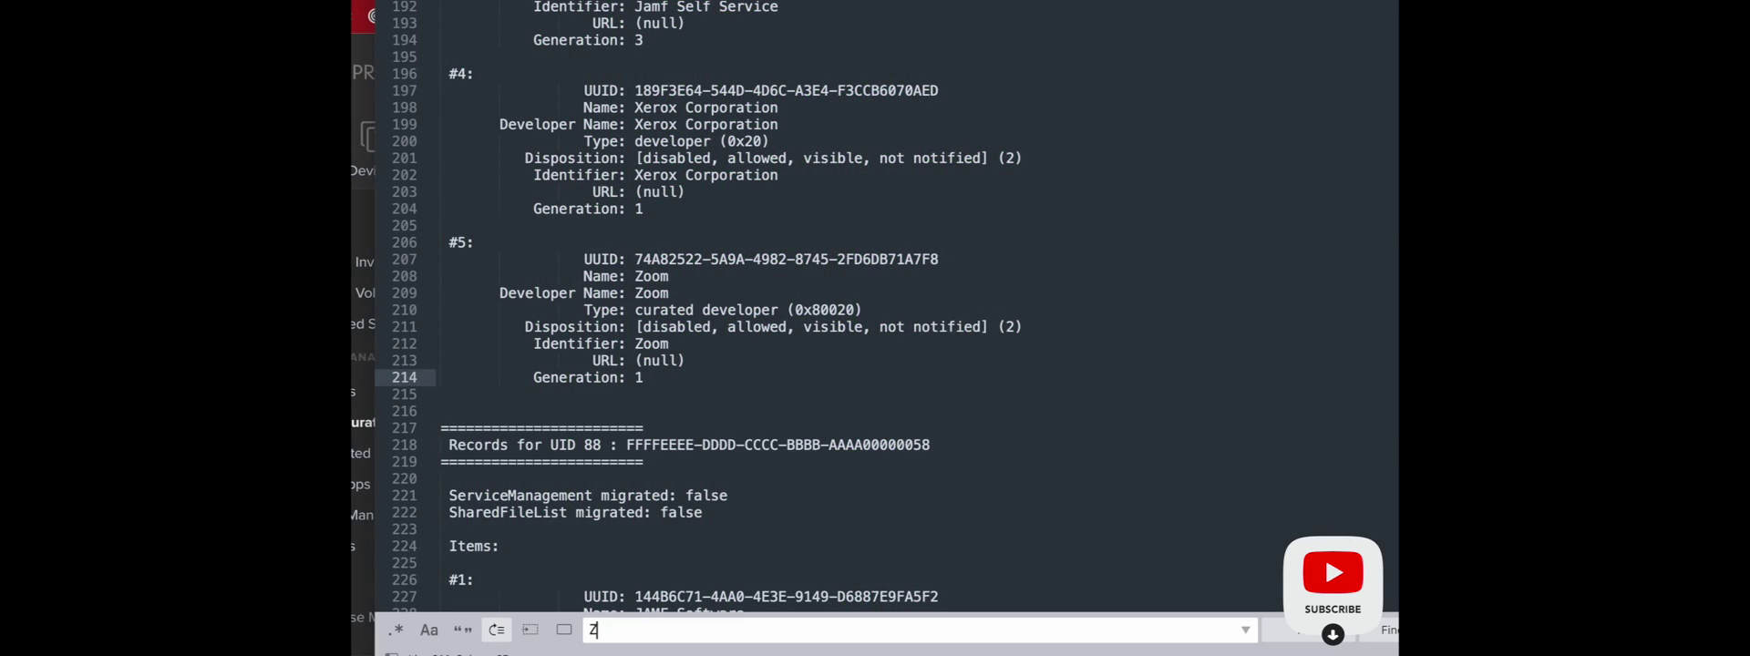
type("oom")
left_click(1310, 634)
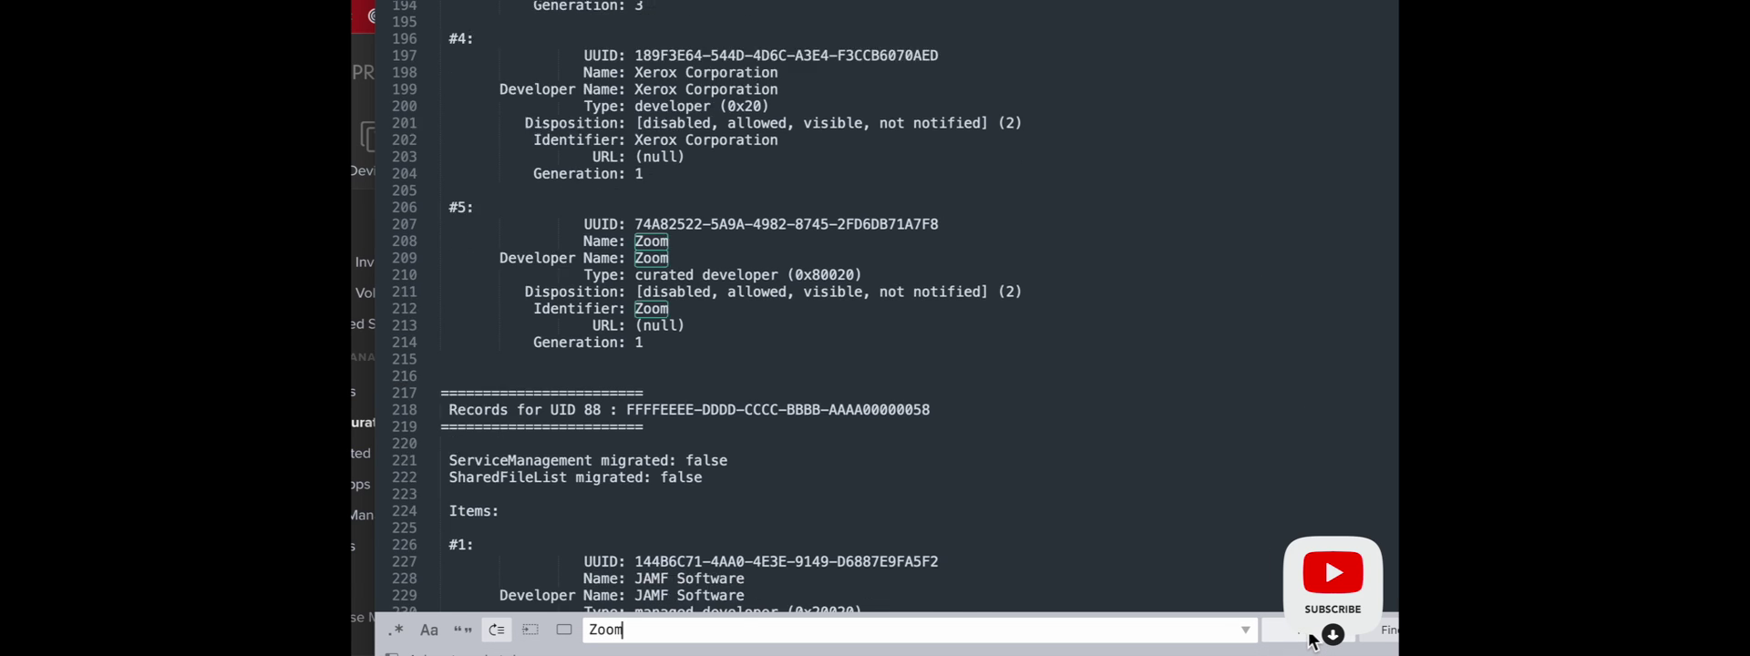
left_click(1310, 635)
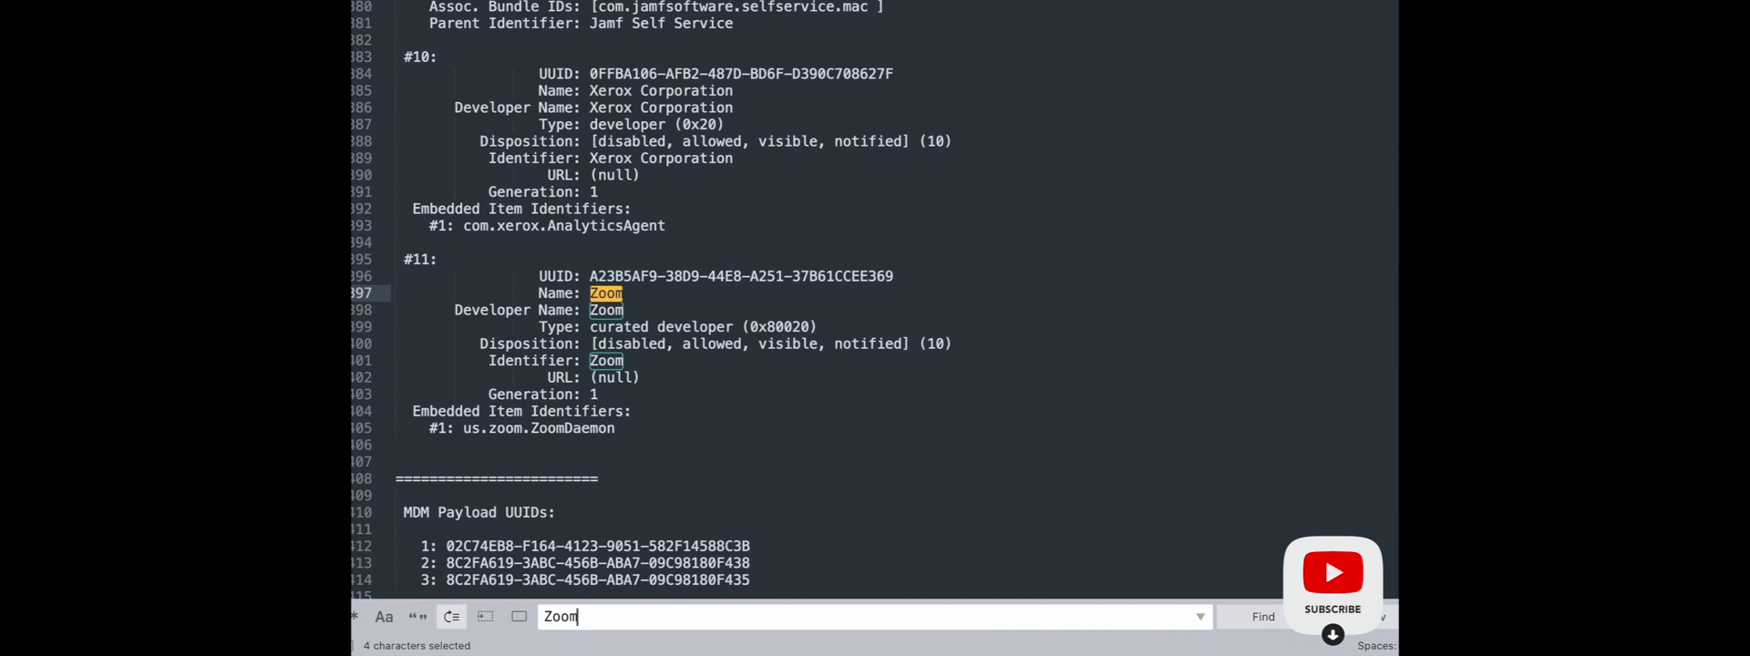
left_click(1276, 619)
left_click(1280, 619)
left_click(1283, 619)
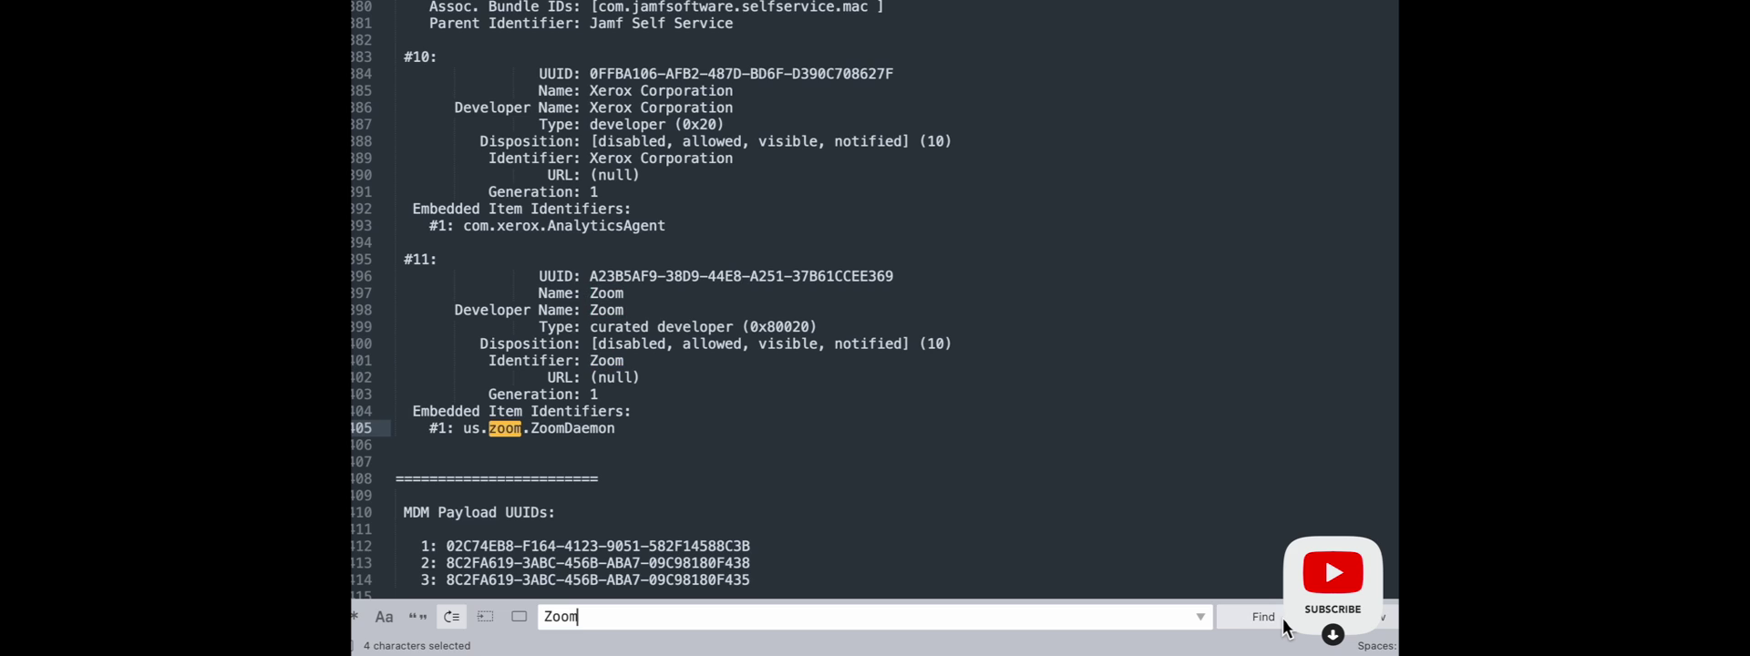
left_click(1285, 625)
left_click(1286, 625)
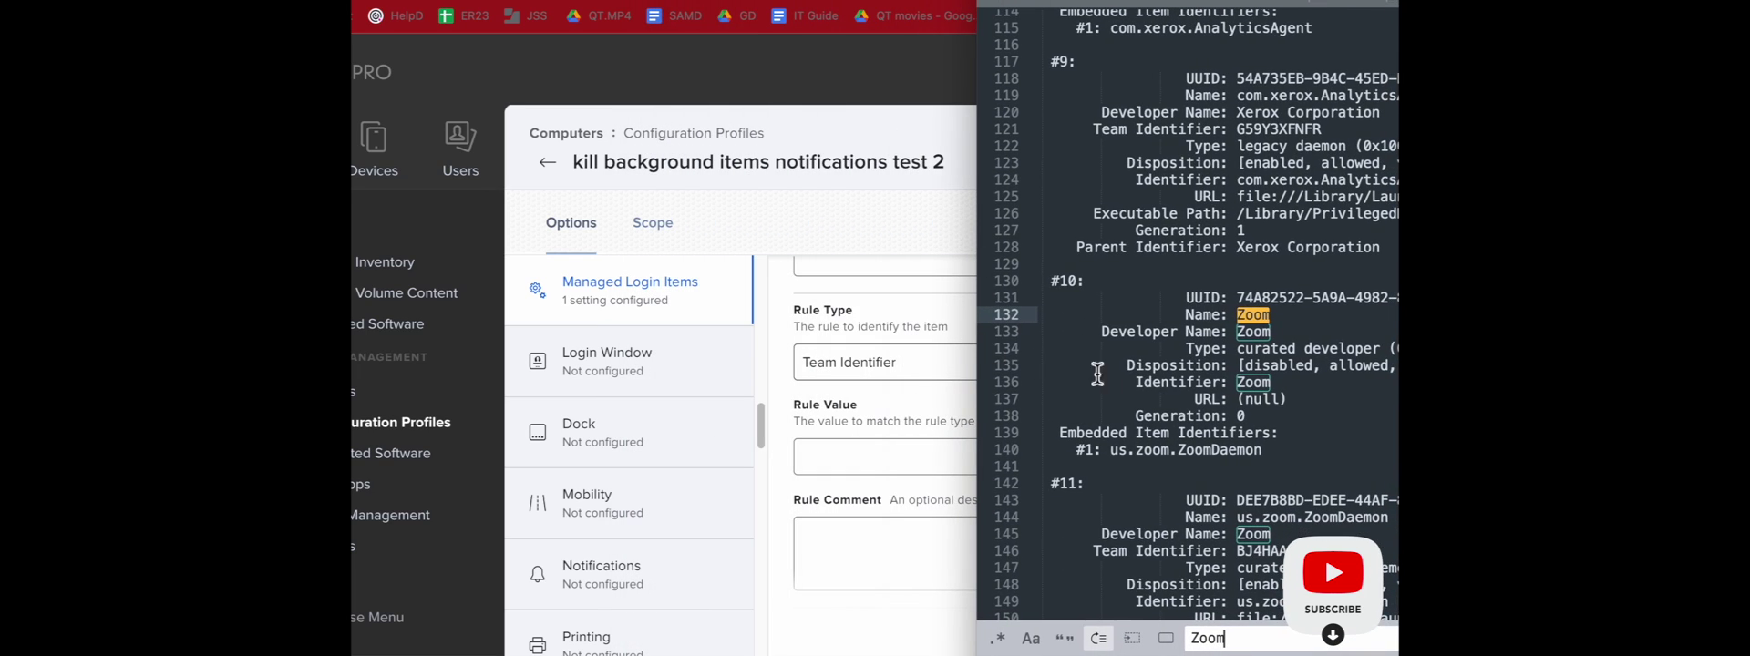
scroll(909, 430, "up", 5)
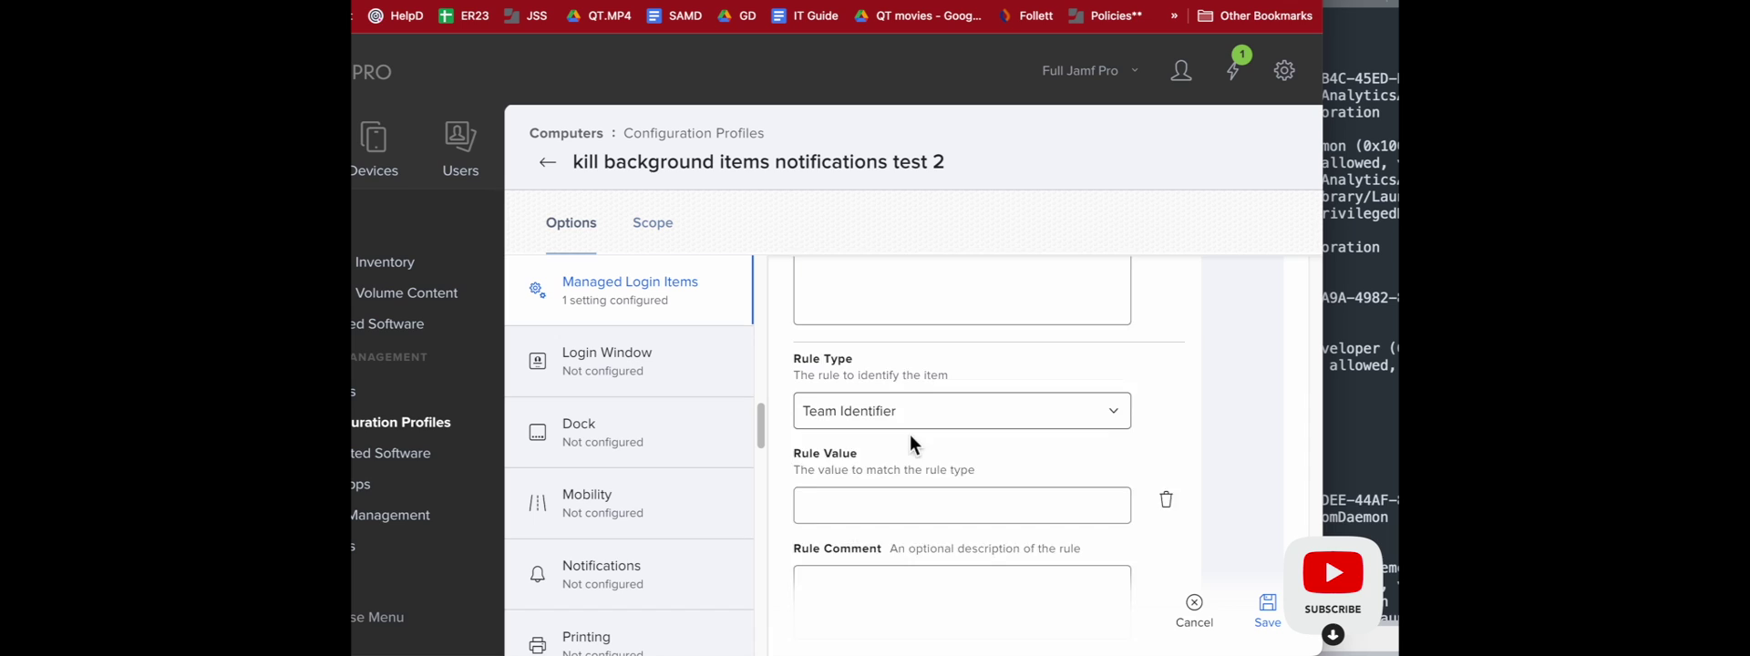
scroll(910, 435, "up", 2)
scroll(909, 432, "down", 5)
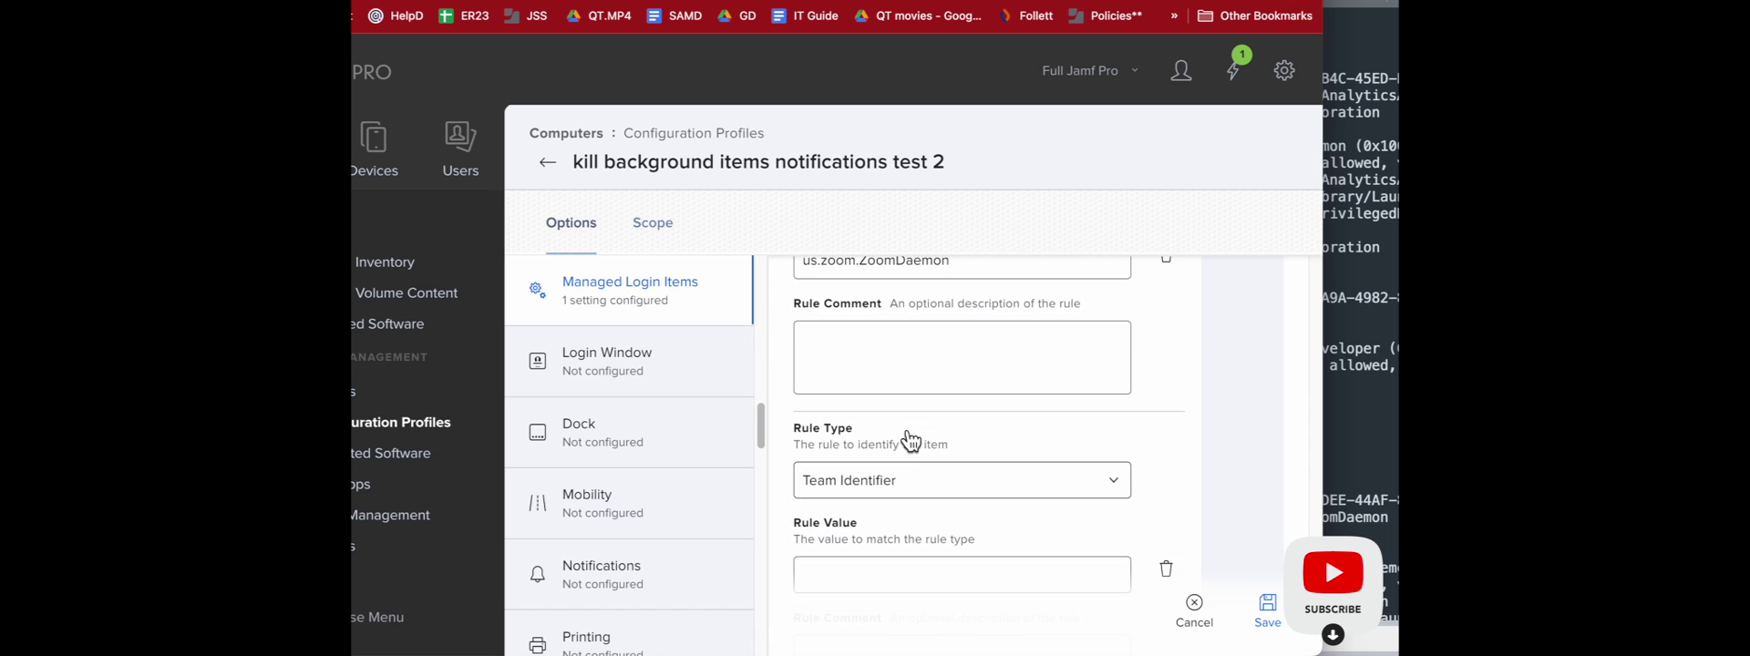
scroll(908, 429, "down", 2)
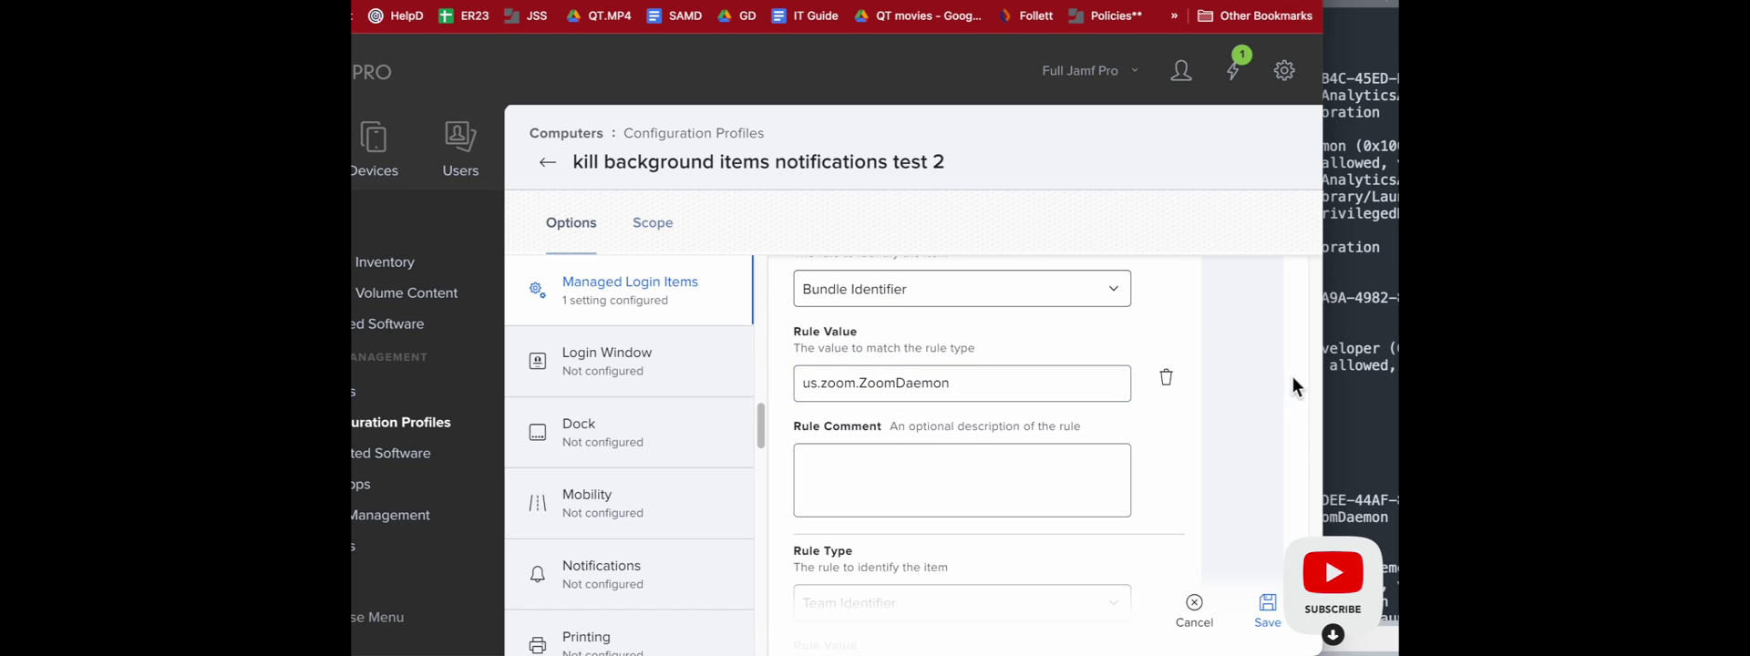
scroll(1025, 425, "down", 2)
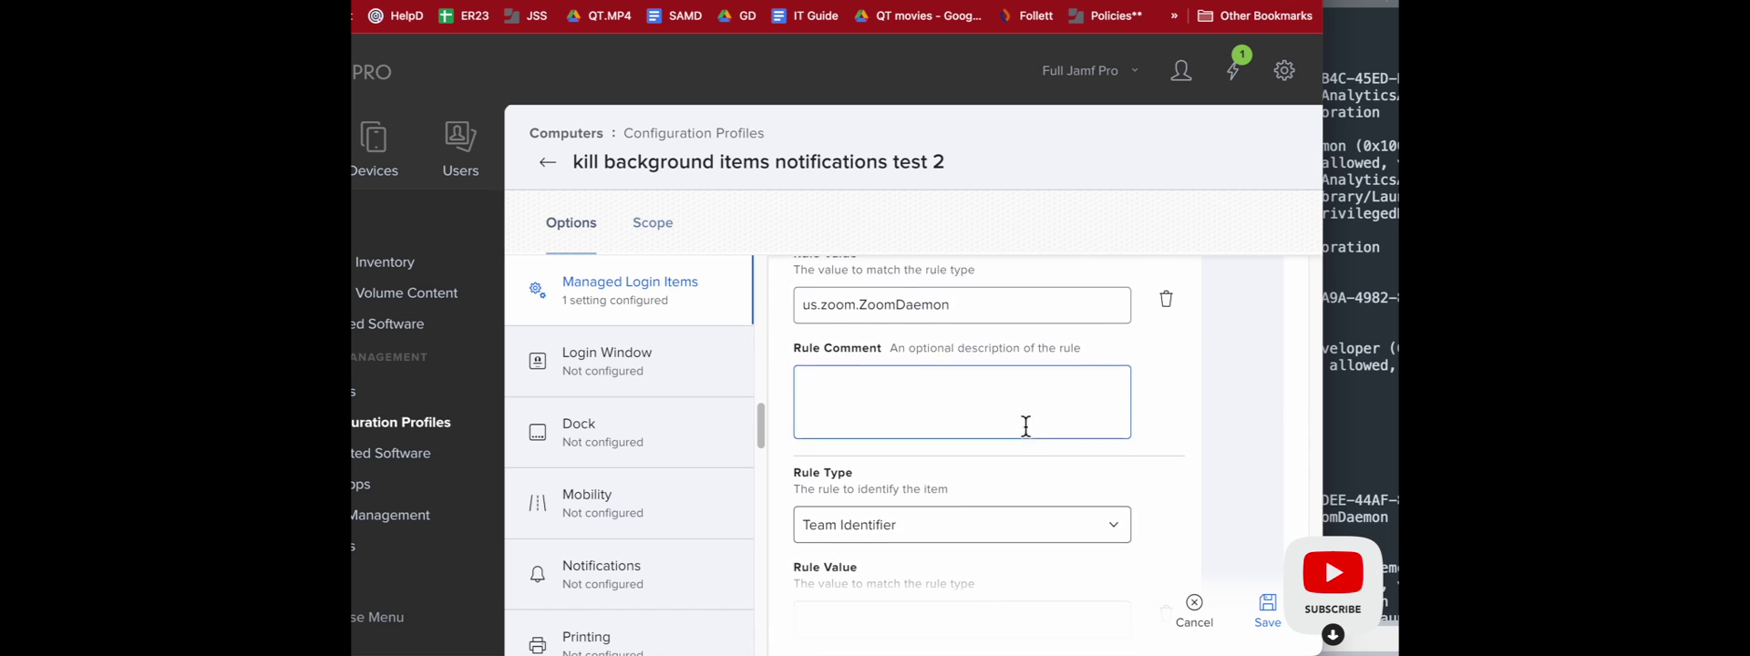
left_click(1028, 543)
left_click(1028, 543)
scroll(1024, 542, "down", 3)
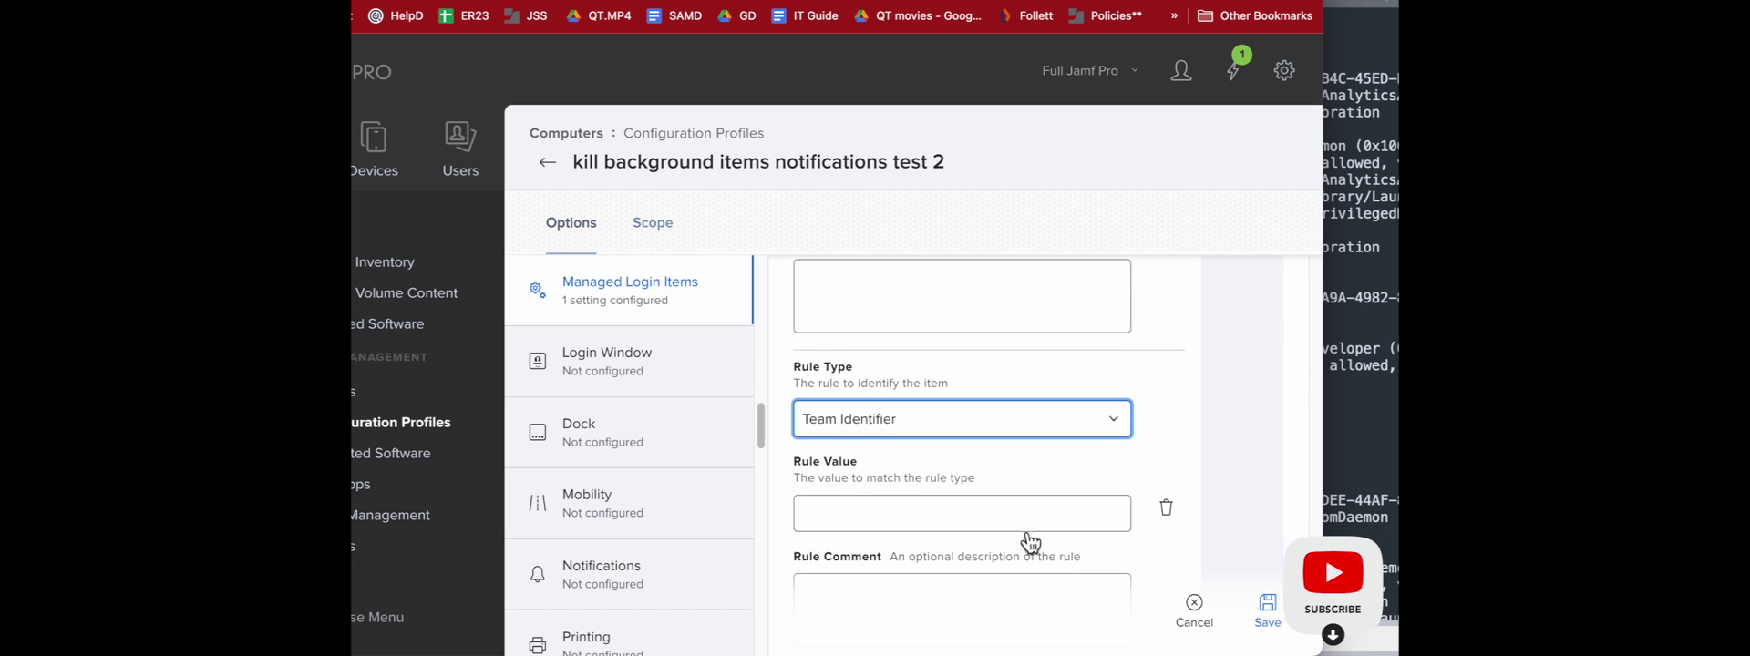
left_click(1374, 321)
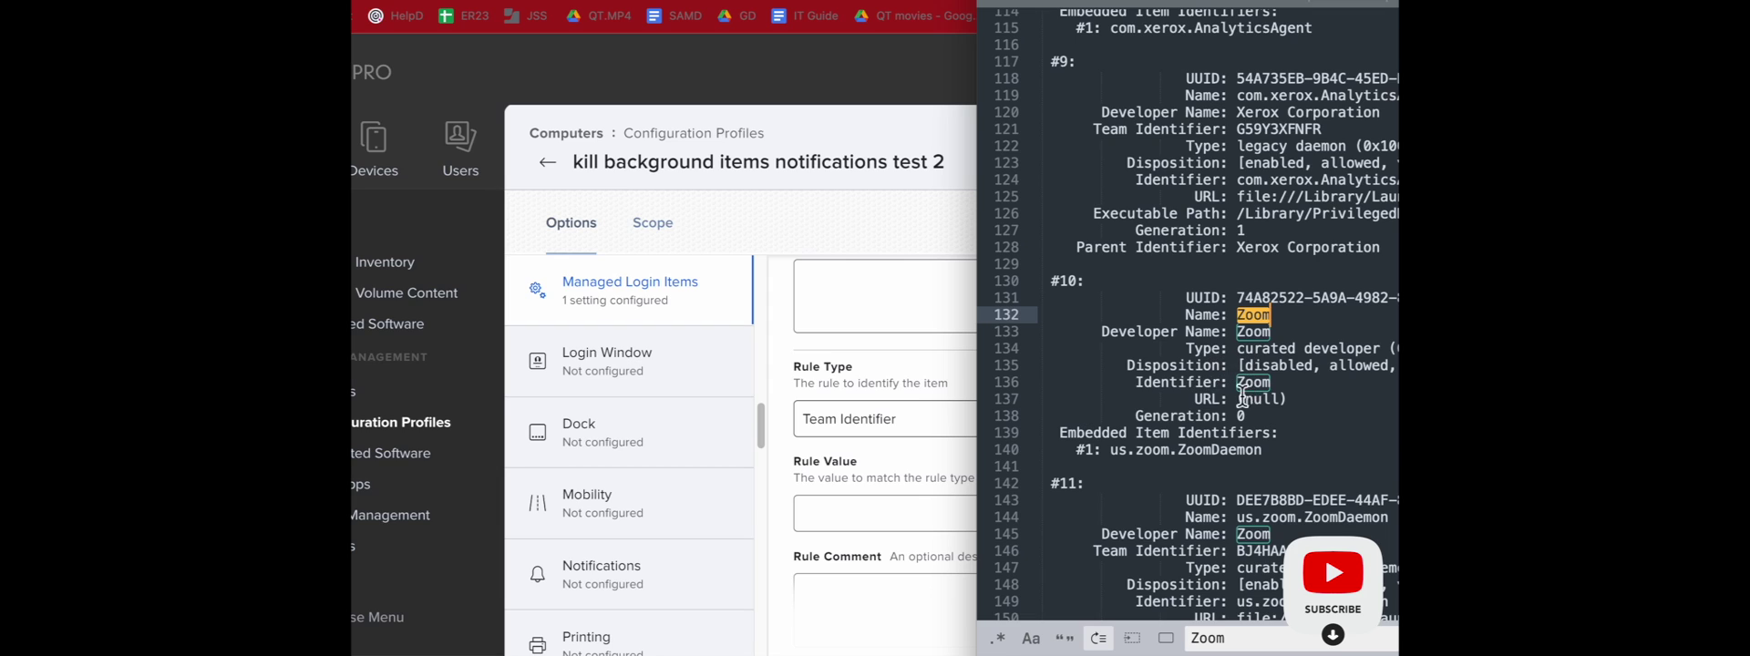
scroll(1213, 429, "down", 1)
scroll(1203, 470, "down", 1)
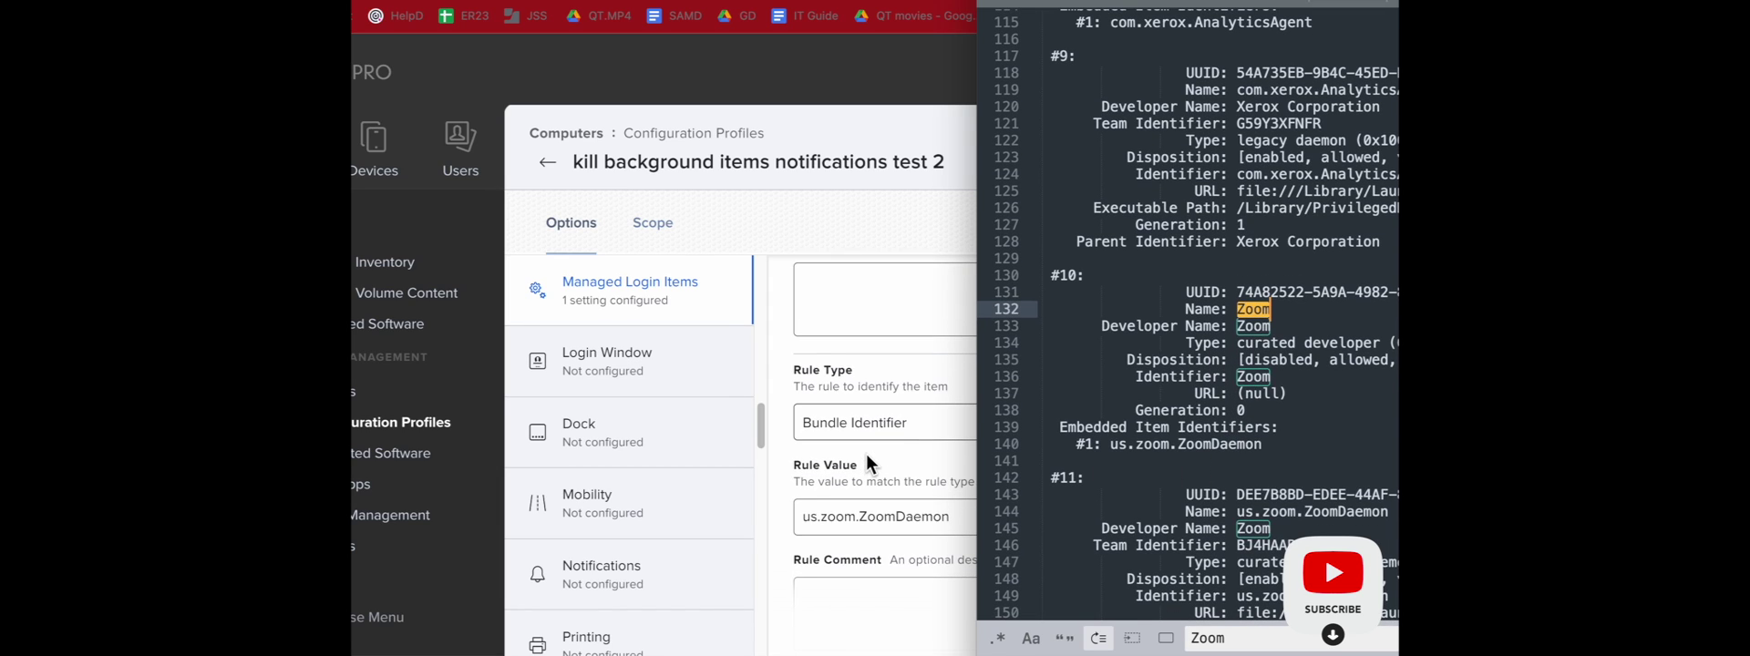
scroll(865, 450, "down", 3)
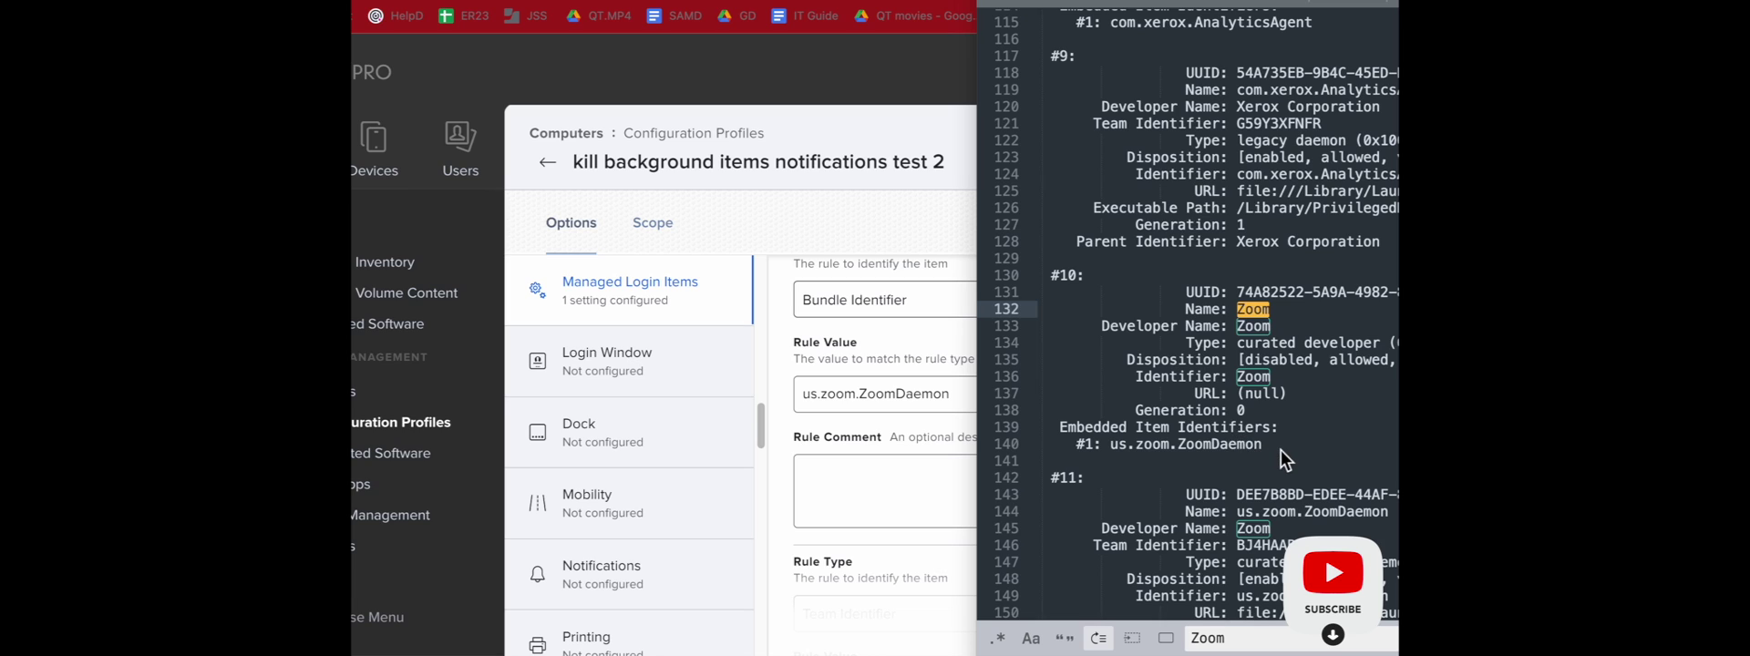
scroll(1278, 447, "down", 1)
scroll(1279, 447, "down", 3)
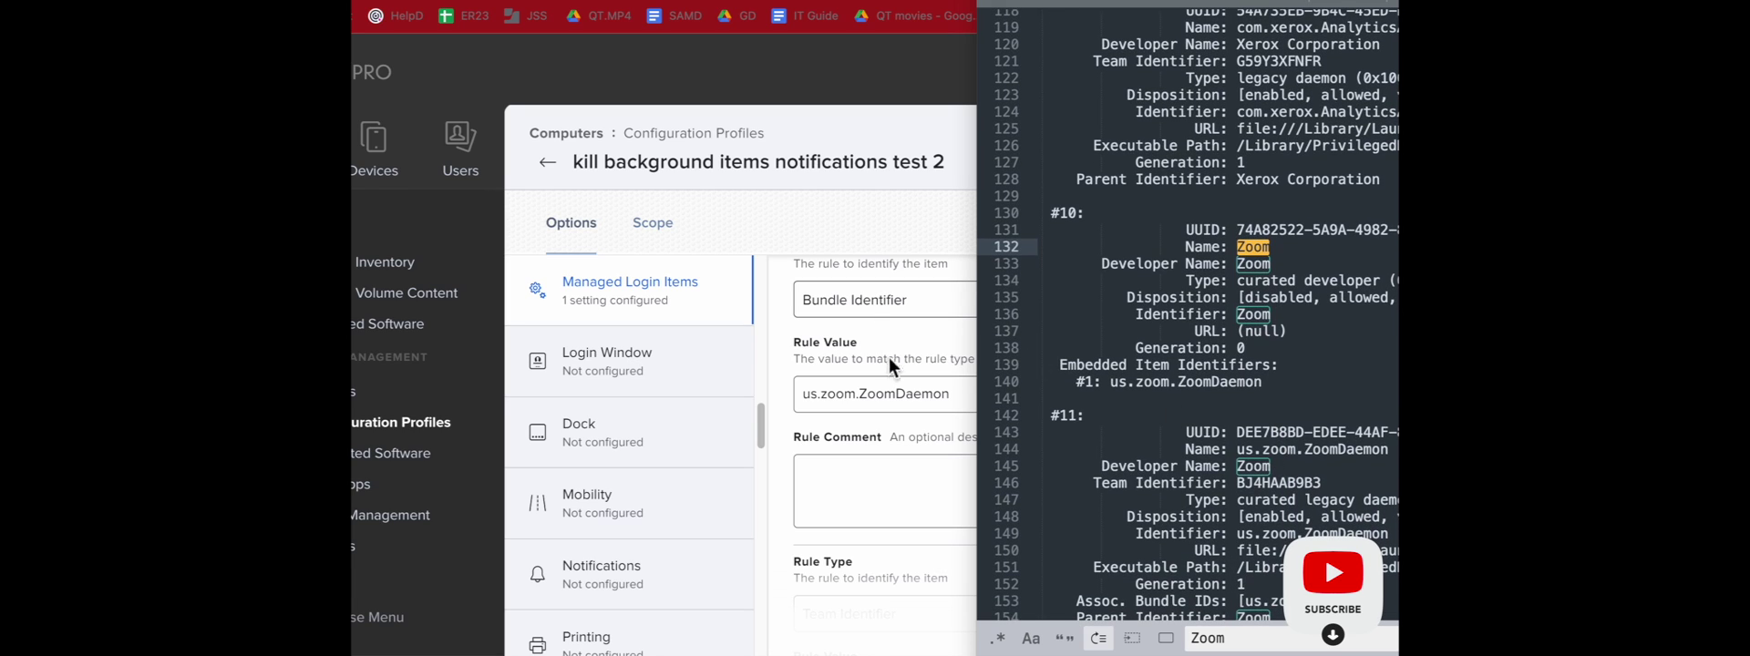
scroll(941, 453, "down", 1)
scroll(941, 459, "down", 3)
Set the second rule to Bundle Identifier Prefix with value us.zoom.ZoomDaemon
left_click(906, 501)
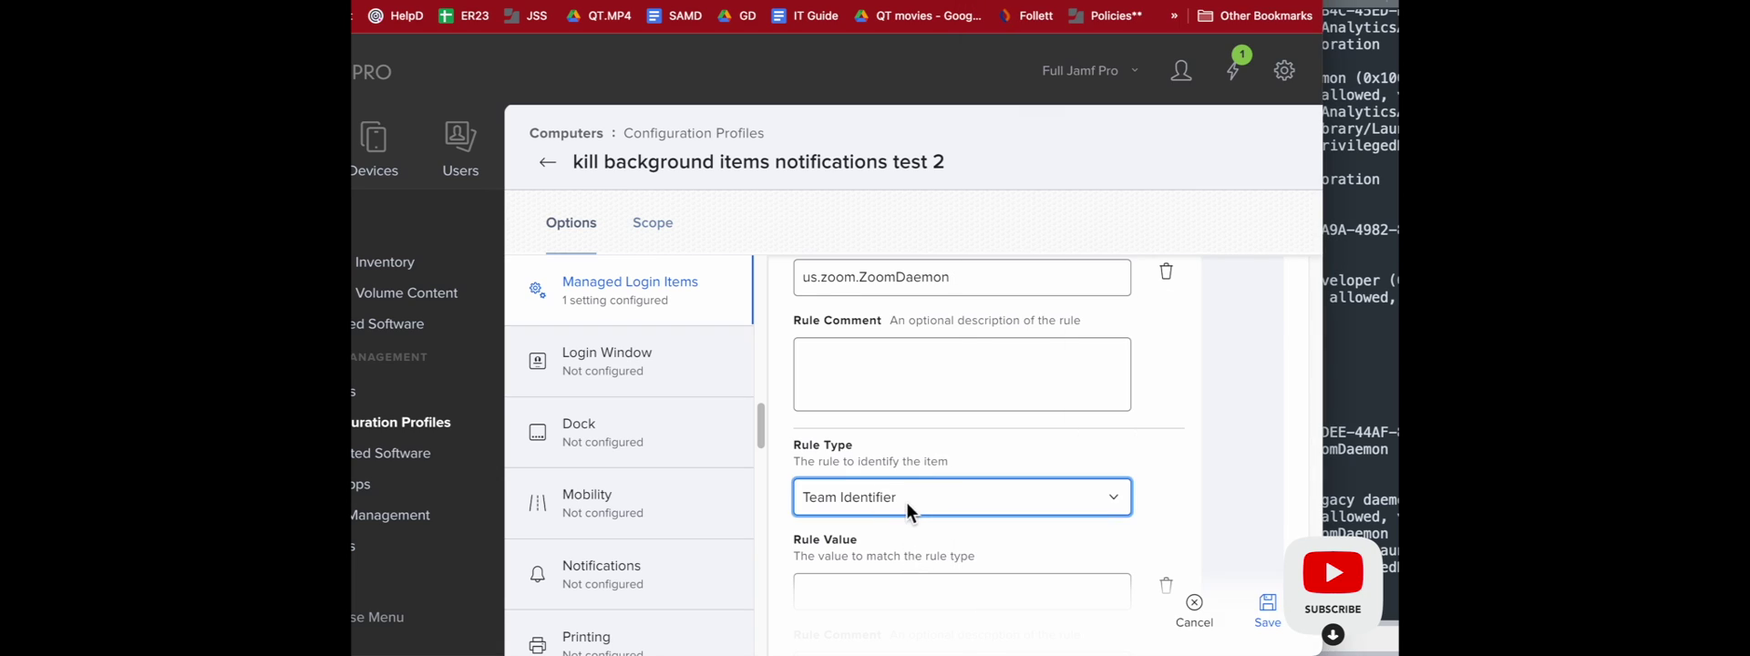
left_click(905, 502)
left_click(926, 562)
scroll(942, 545, "down", 2)
left_click(942, 497)
left_click(1342, 364)
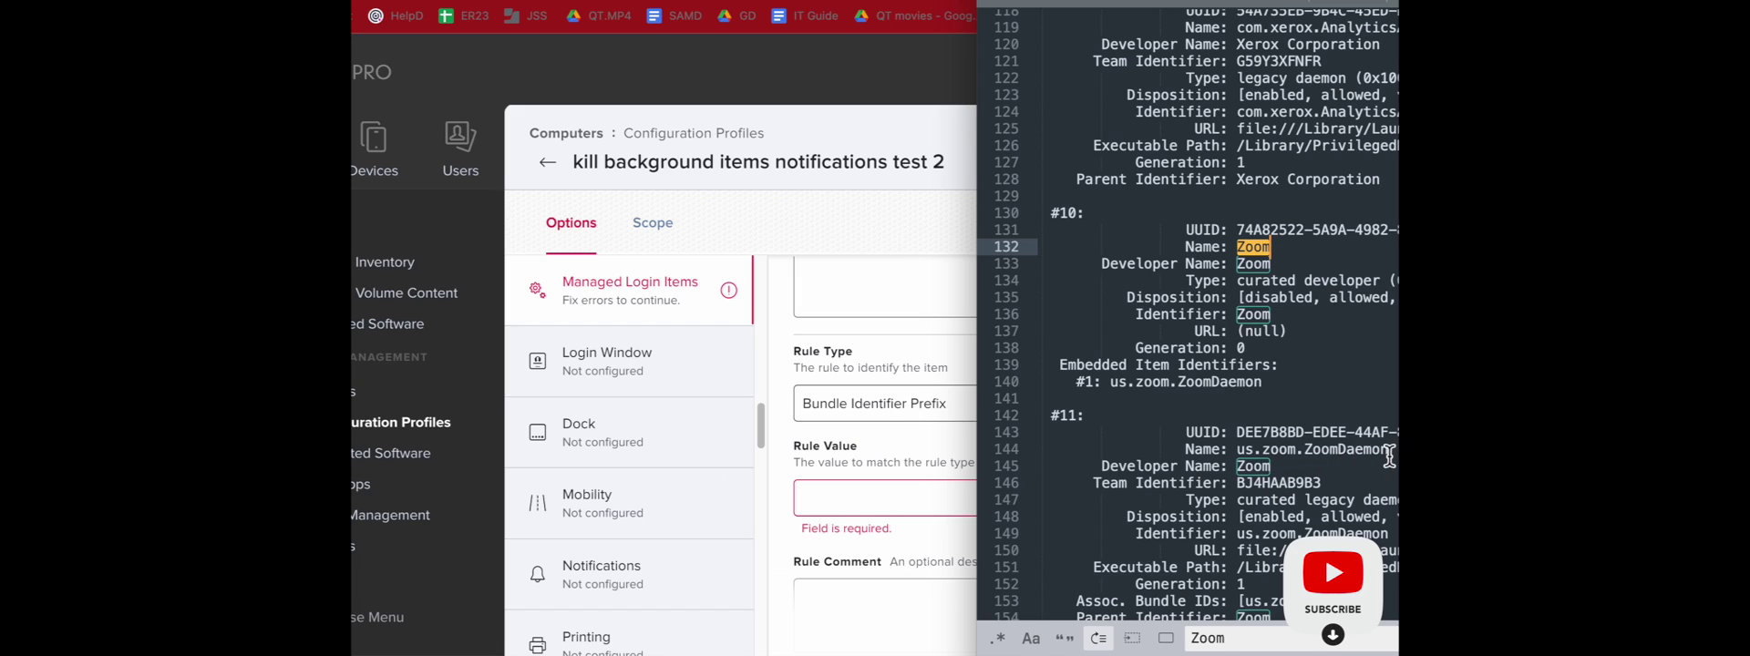
left_click_drag(1389, 448, 1238, 451)
key("ctrl+c")
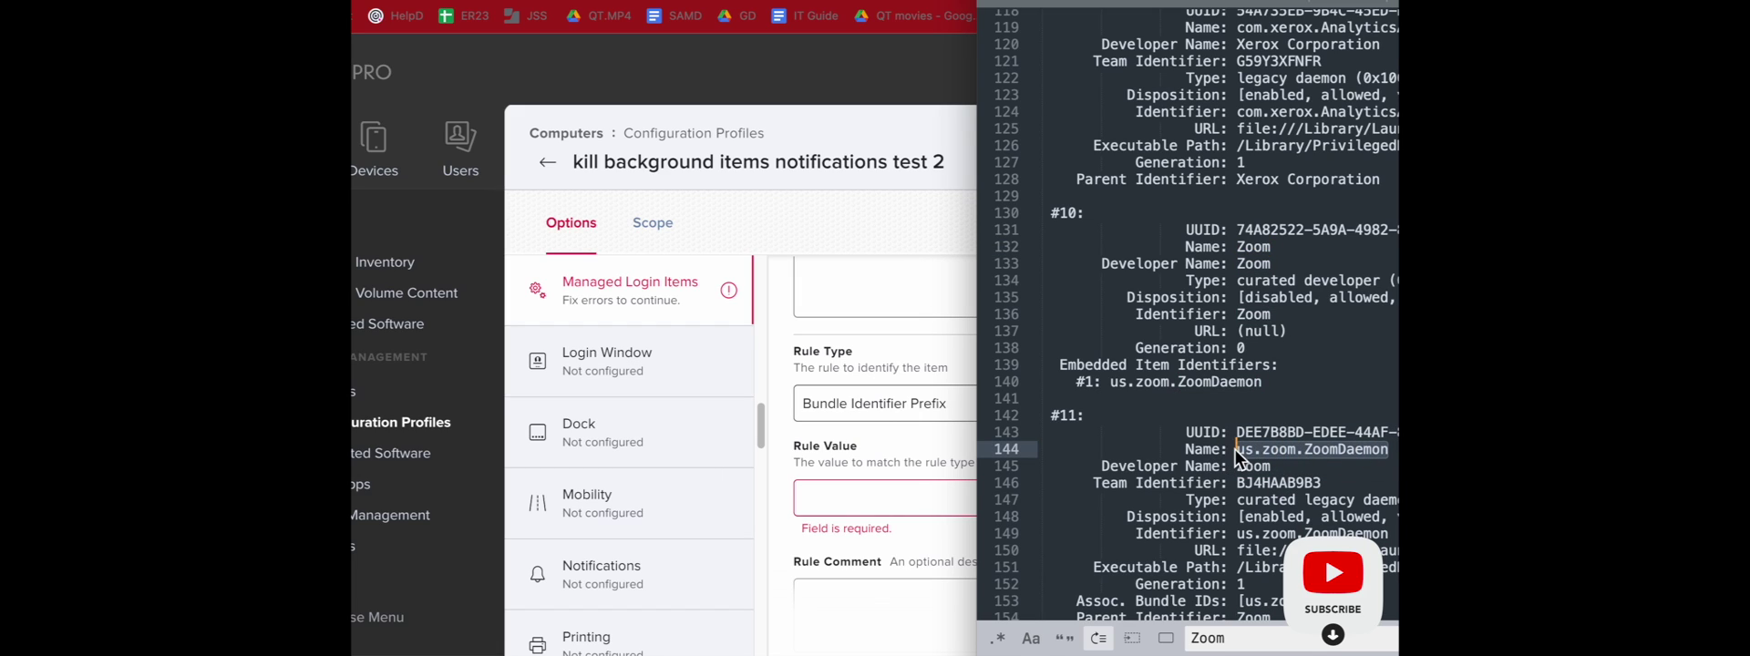
left_click(905, 501)
key("ctrl+v")
scroll(931, 512, "down", 3)
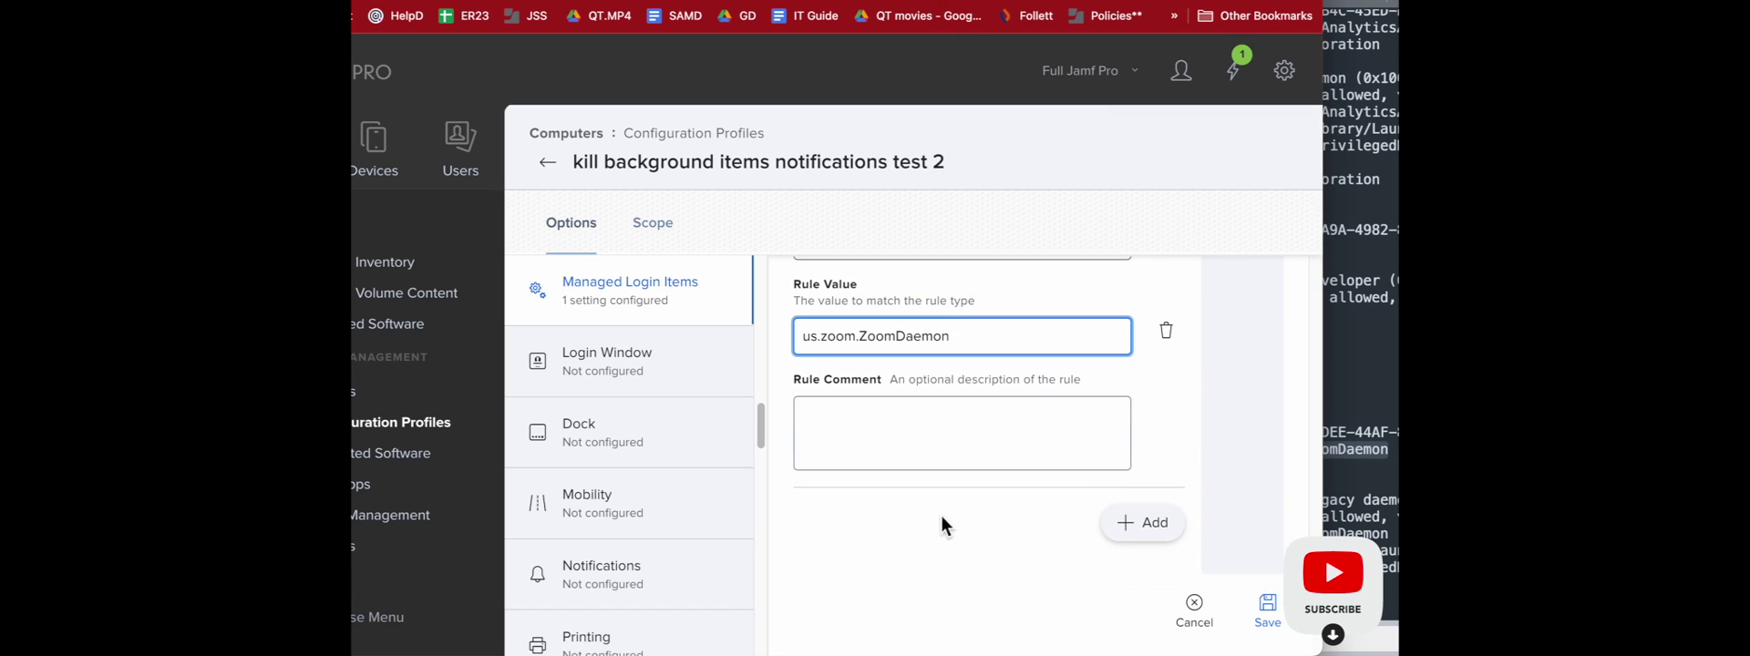
Add a Team Identifier rule holding Zoom's team ID BJ4HAAB9B3
left_click(1134, 522)
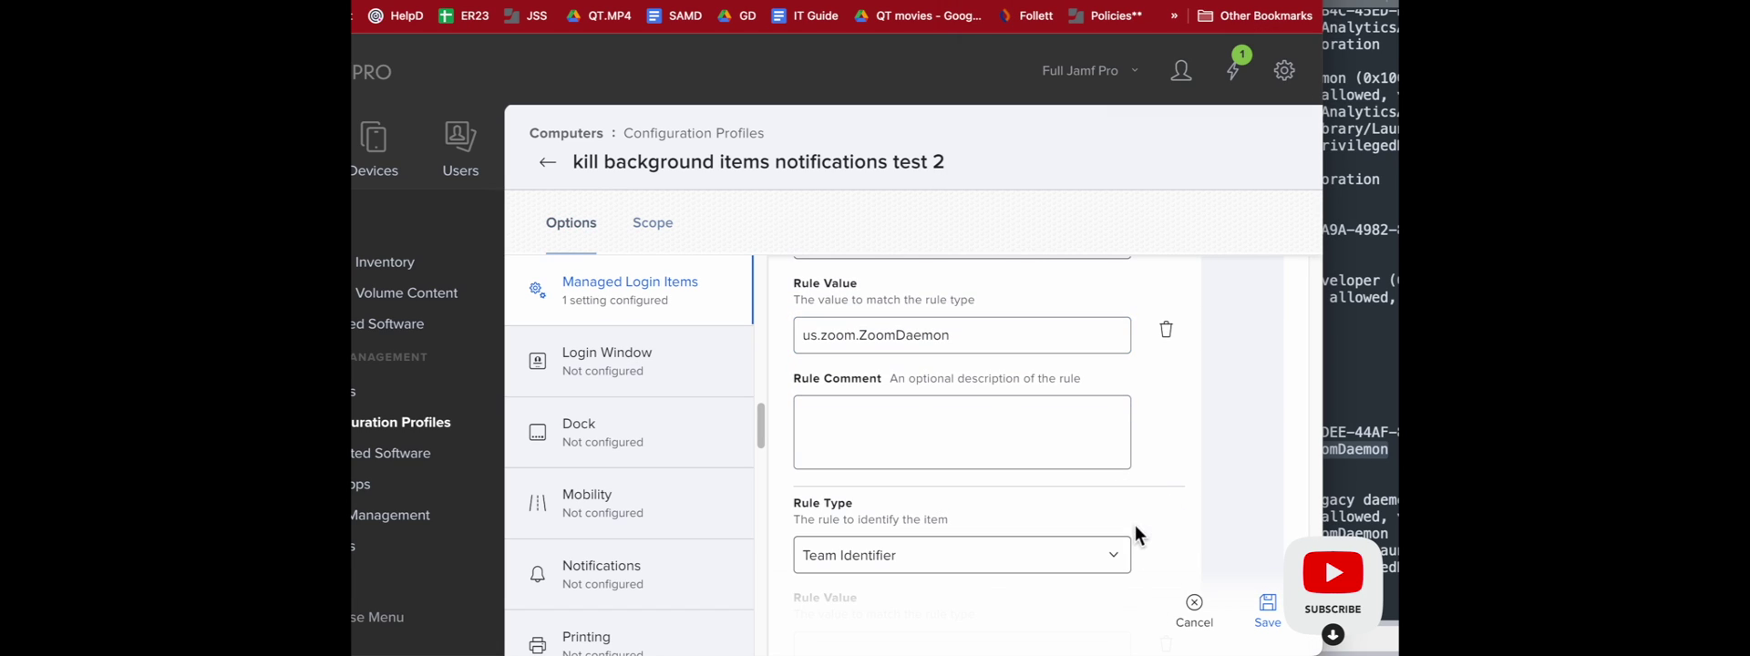
left_click(1379, 403)
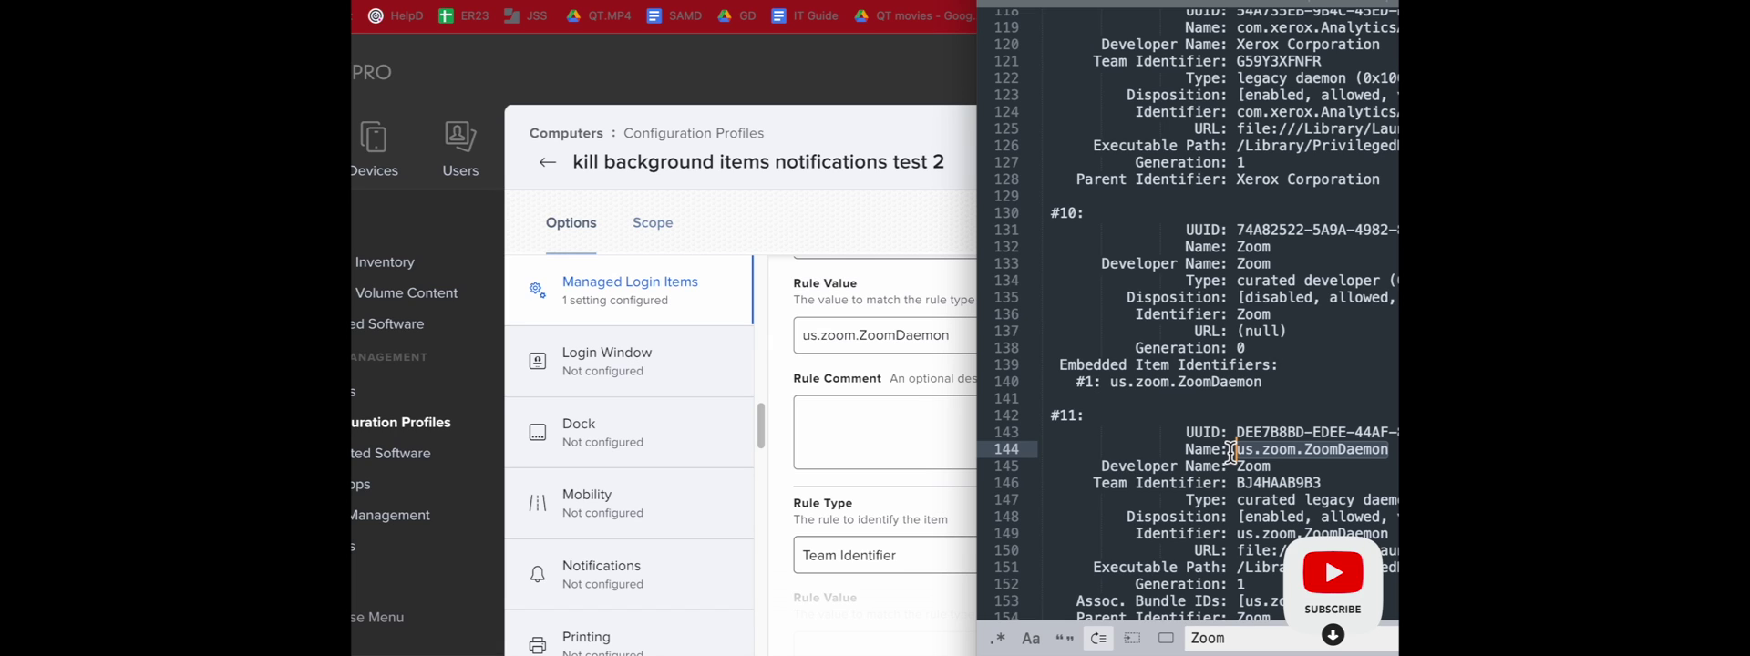
scroll(1232, 456, "down", 2)
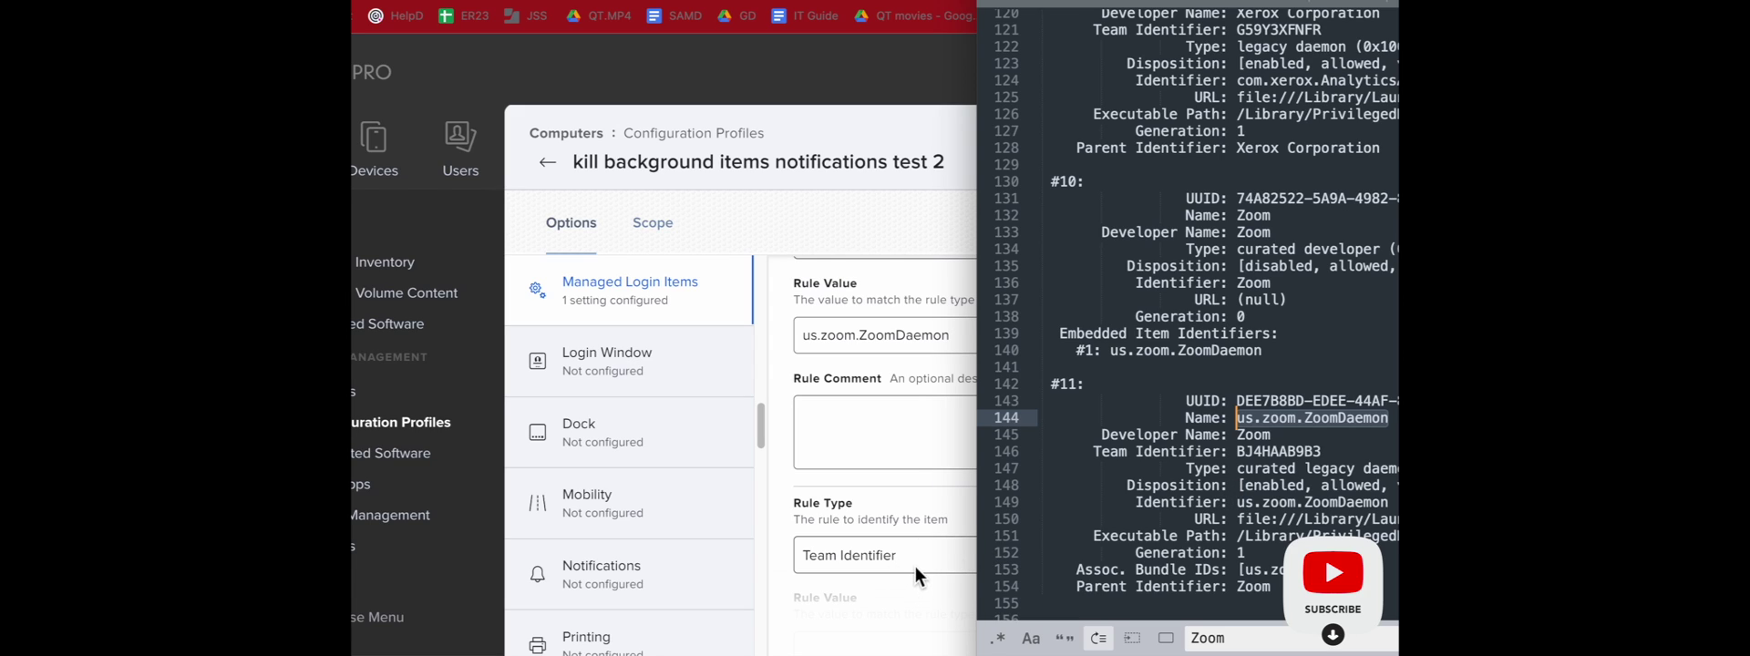
left_click(1294, 453)
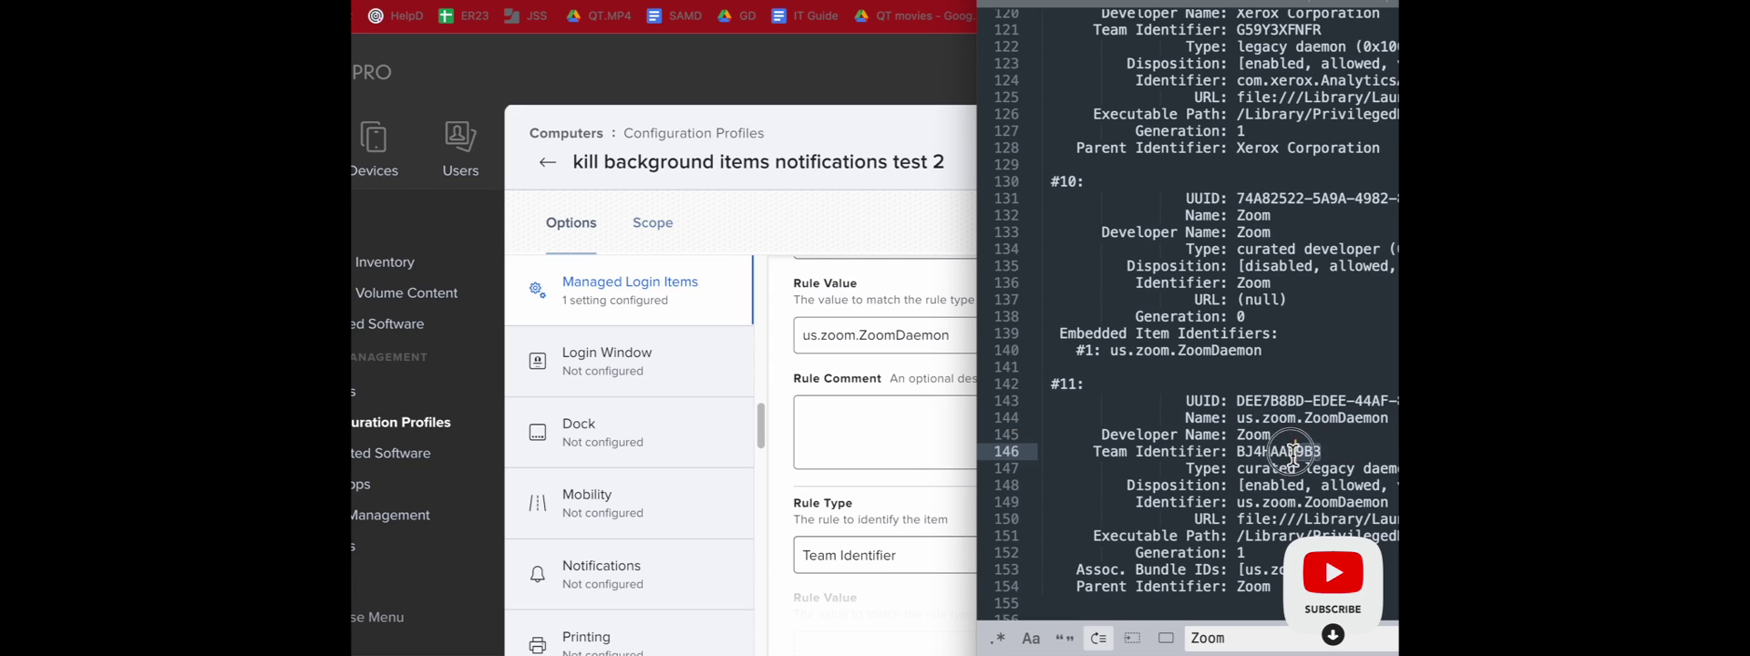
double_click(1293, 453)
key("super+c")
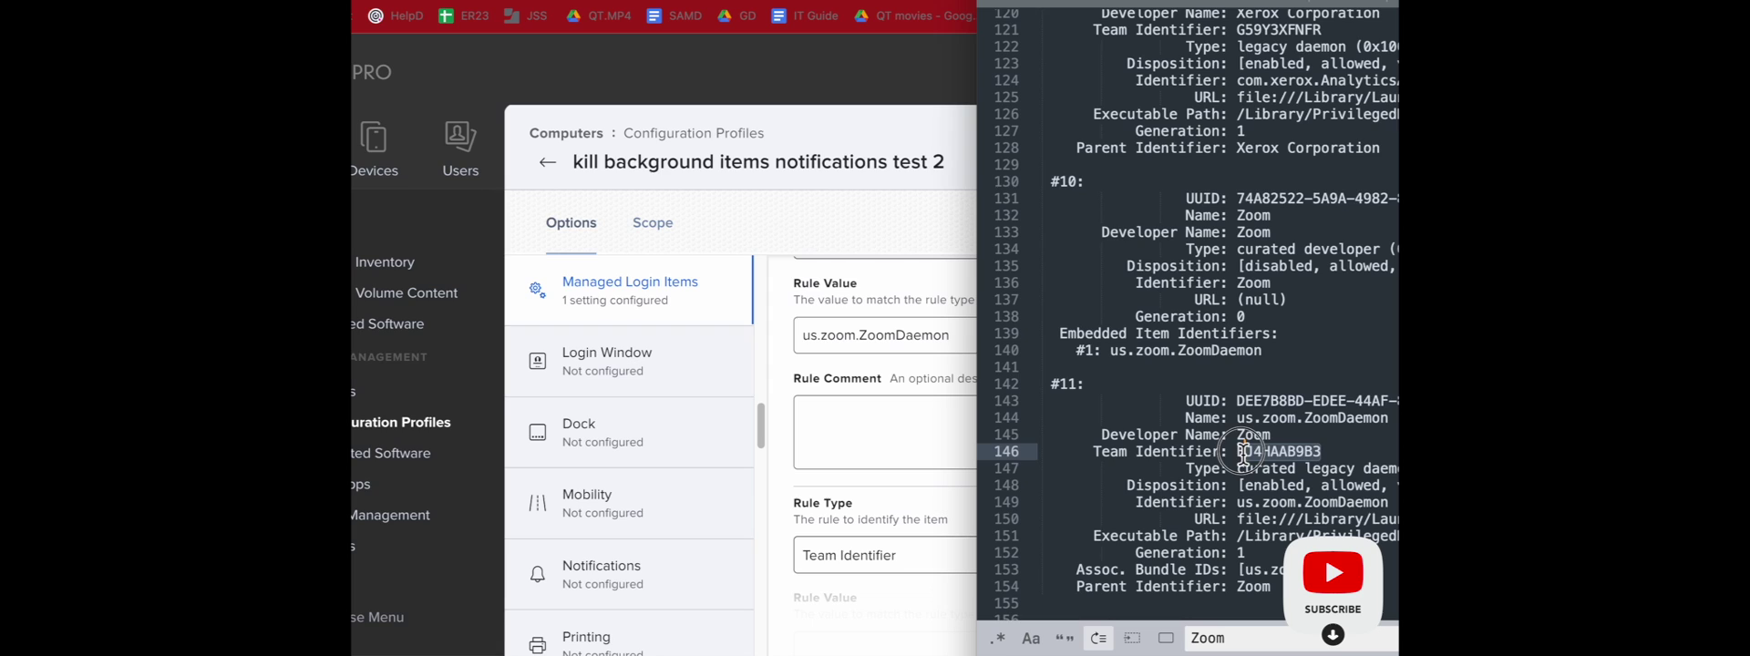
left_click(903, 583)
scroll(1121, 547, "down", 3)
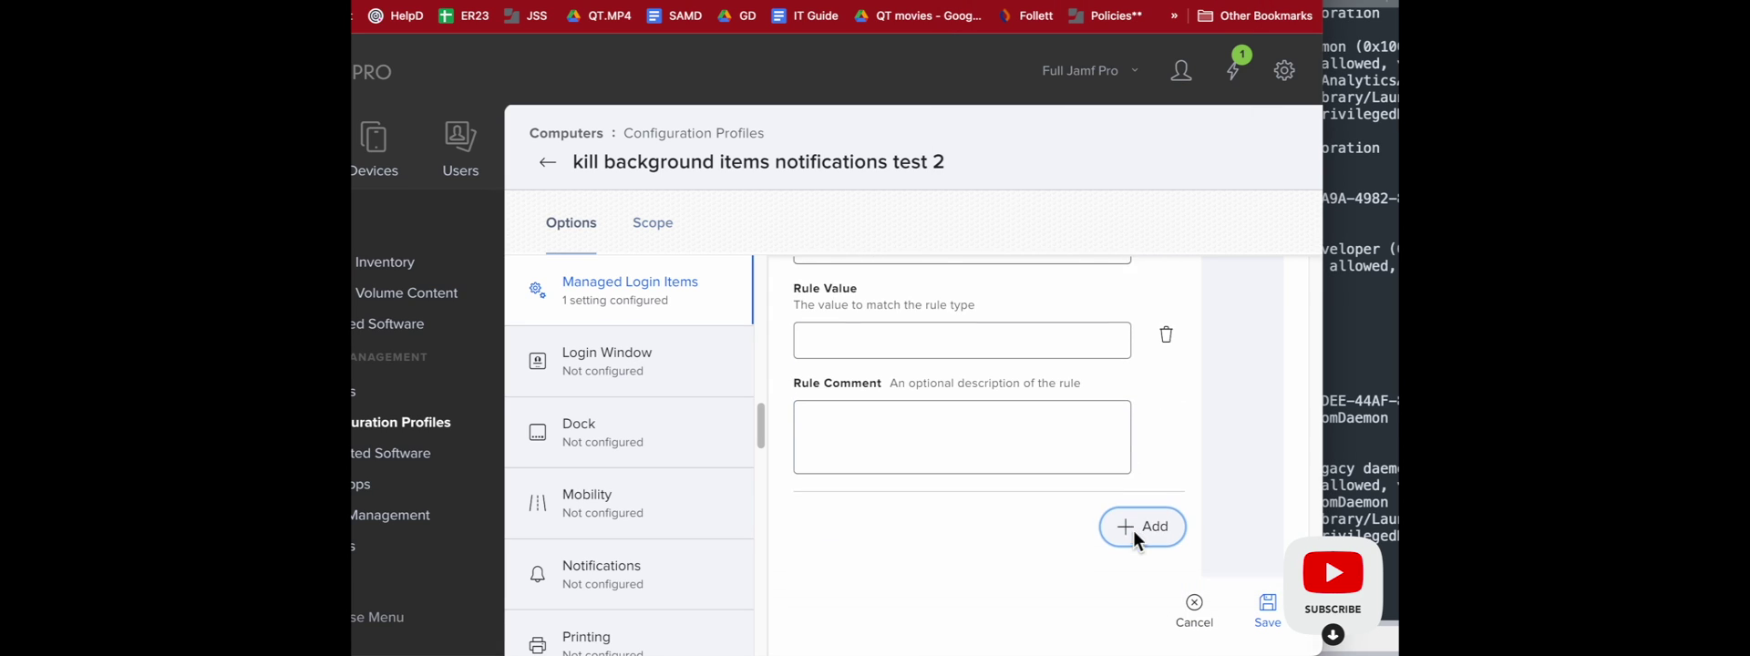
scroll(1131, 524, "up", 2)
left_click(1051, 415)
key("super+v")
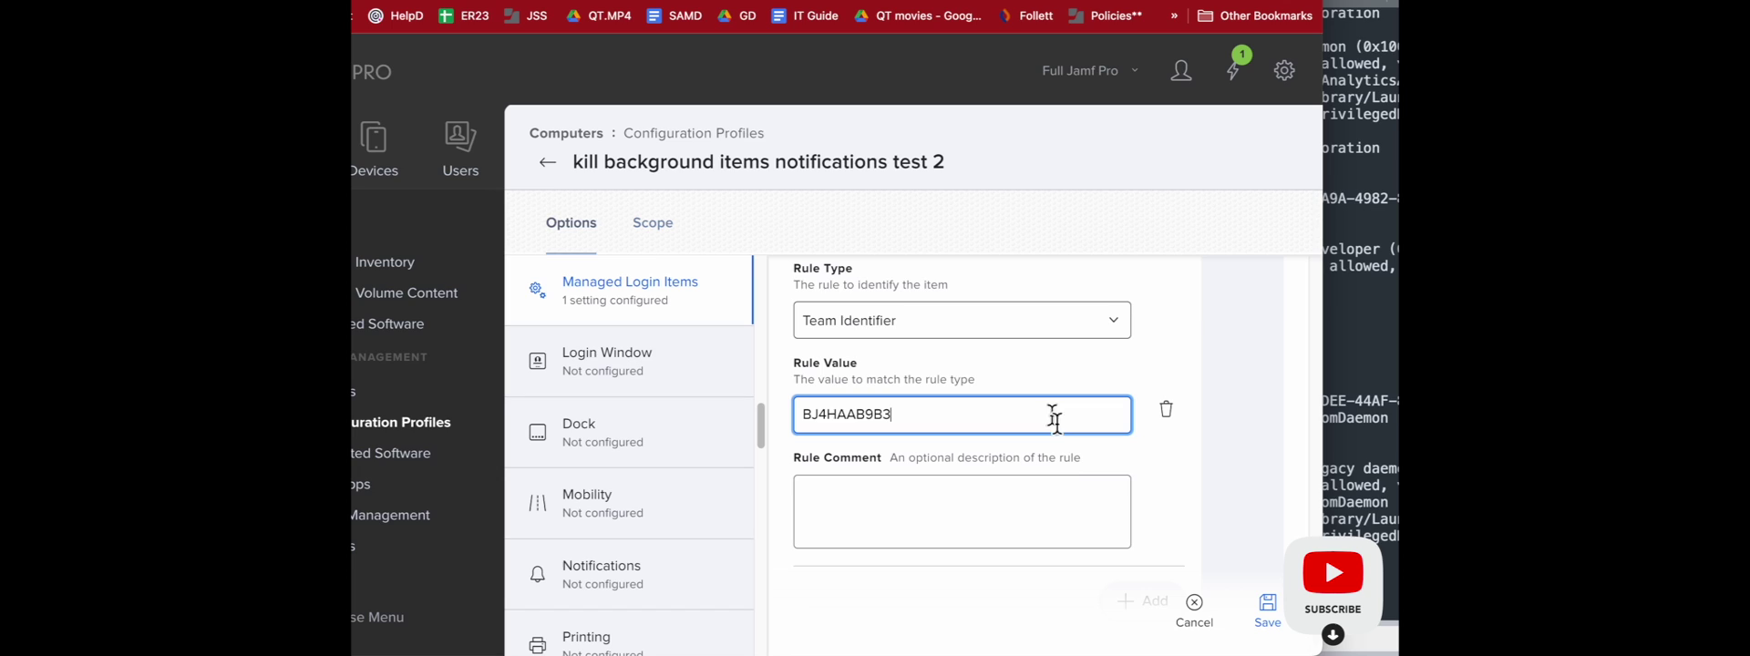
scroll(1121, 510, "down", 2)
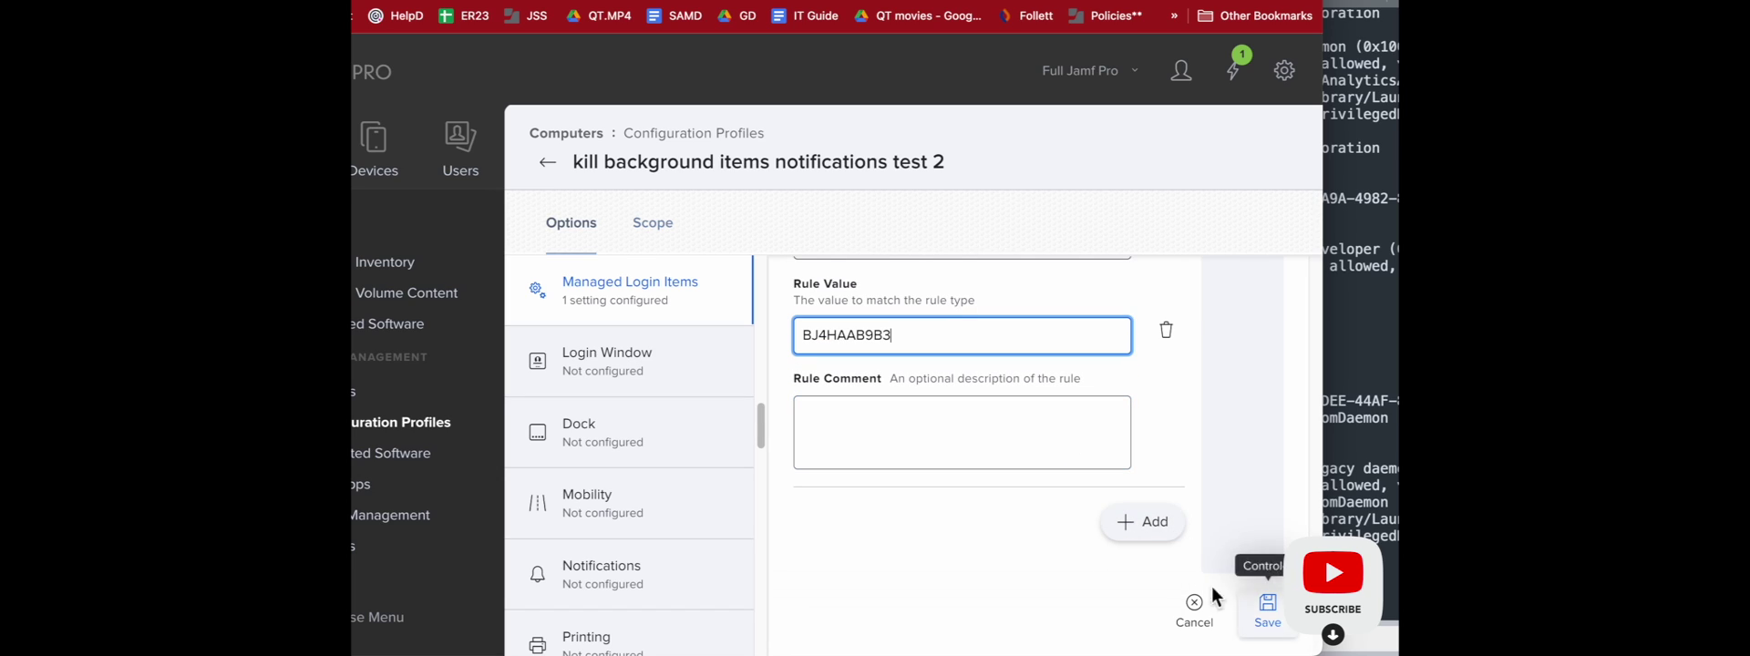
Add another login item rule, leaving its type as Team Identifier
left_click(1144, 522)
scroll(1016, 560, "down", 3)
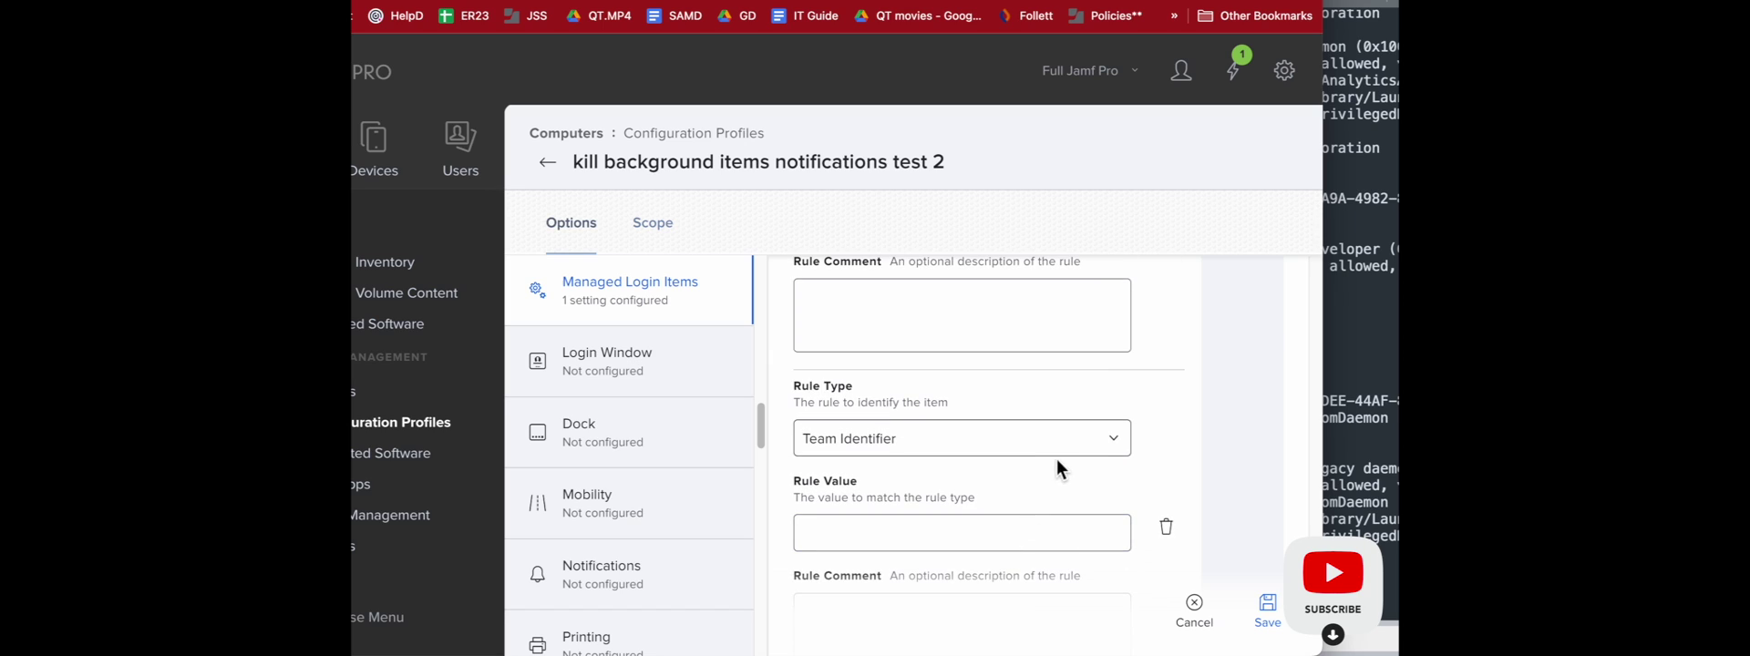
left_click(1062, 449)
left_click(1061, 449)
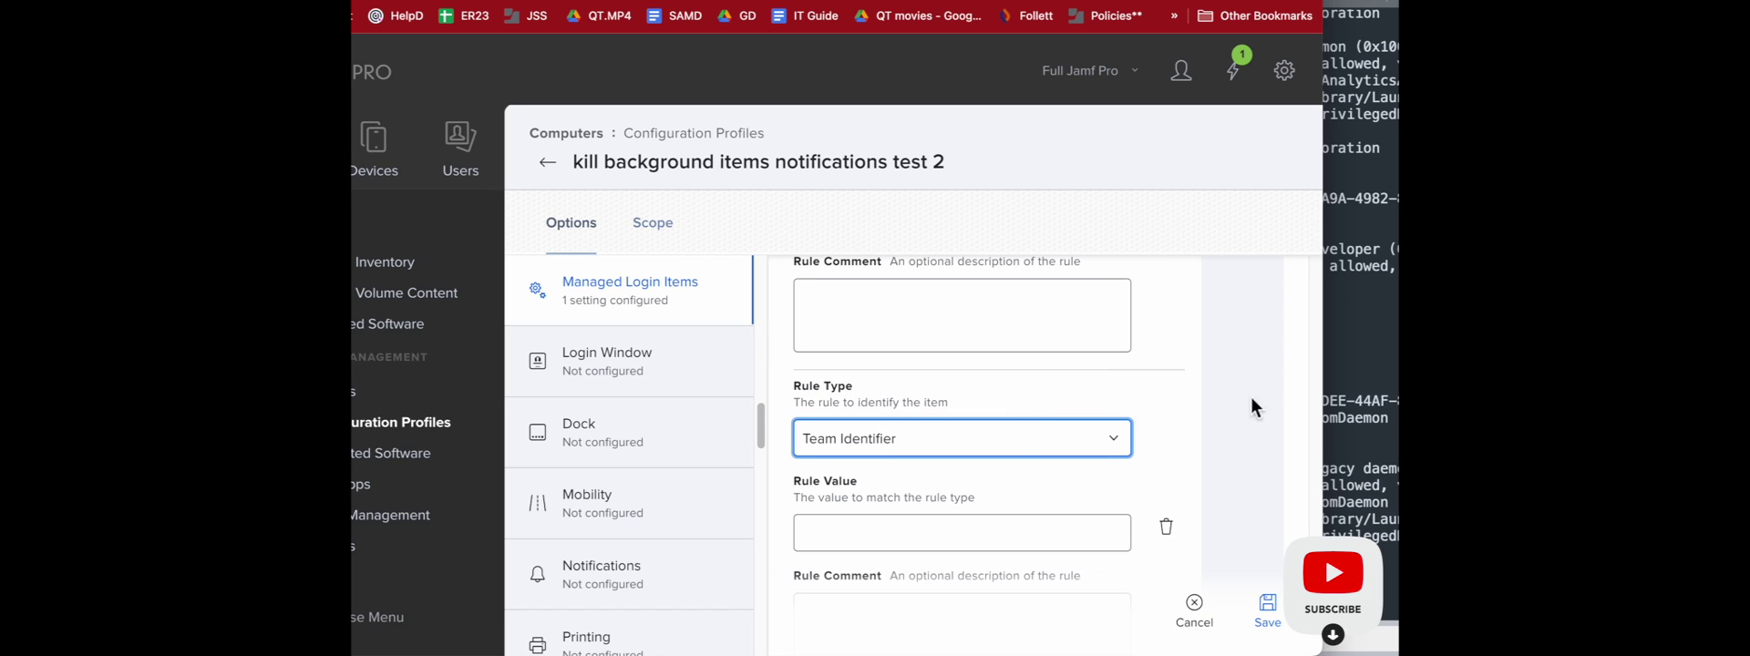
left_click(1333, 364)
Search the log for 'Xerox' and step through matches down to the identifier on line 260
left_click(1235, 638)
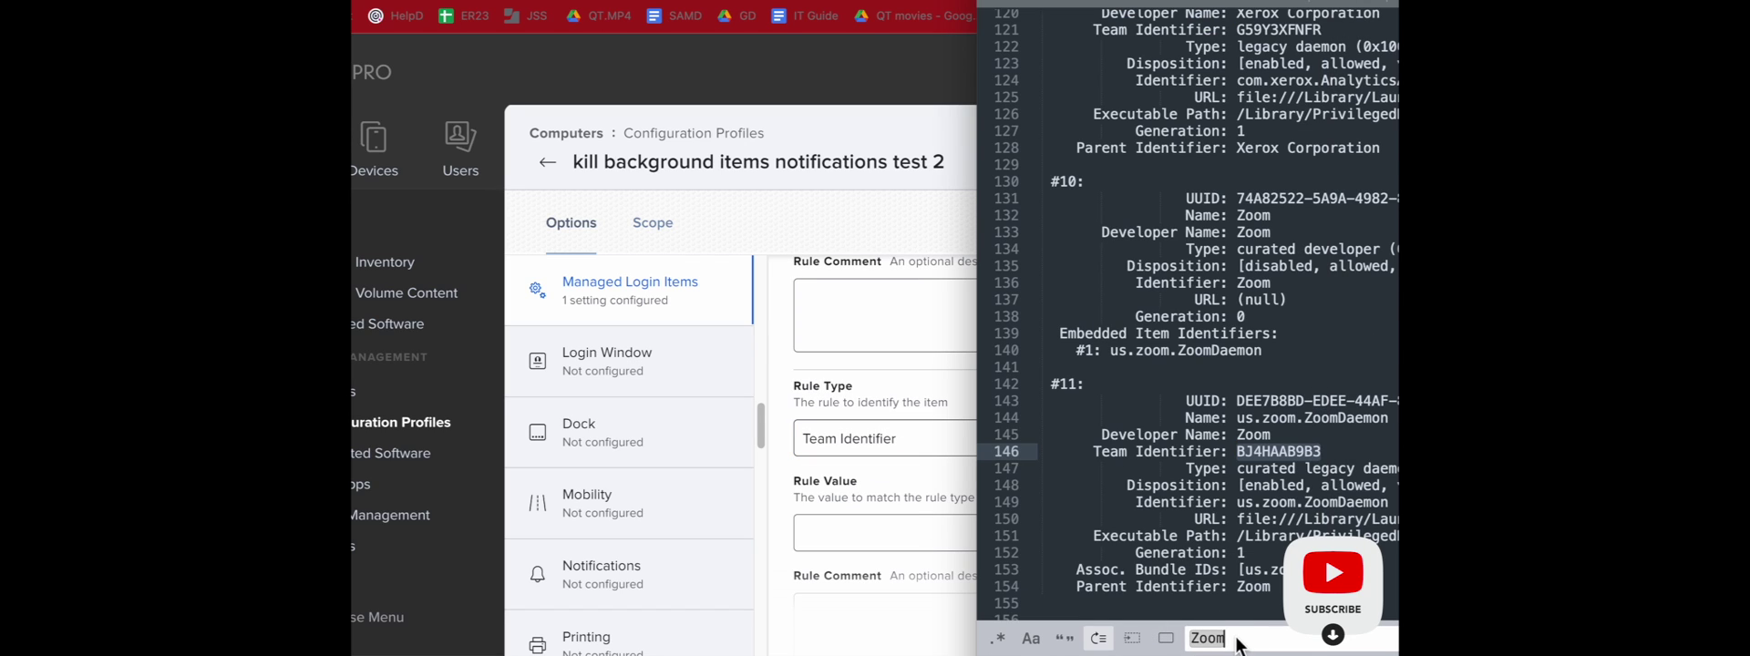
type("Xerox")
key("Return")
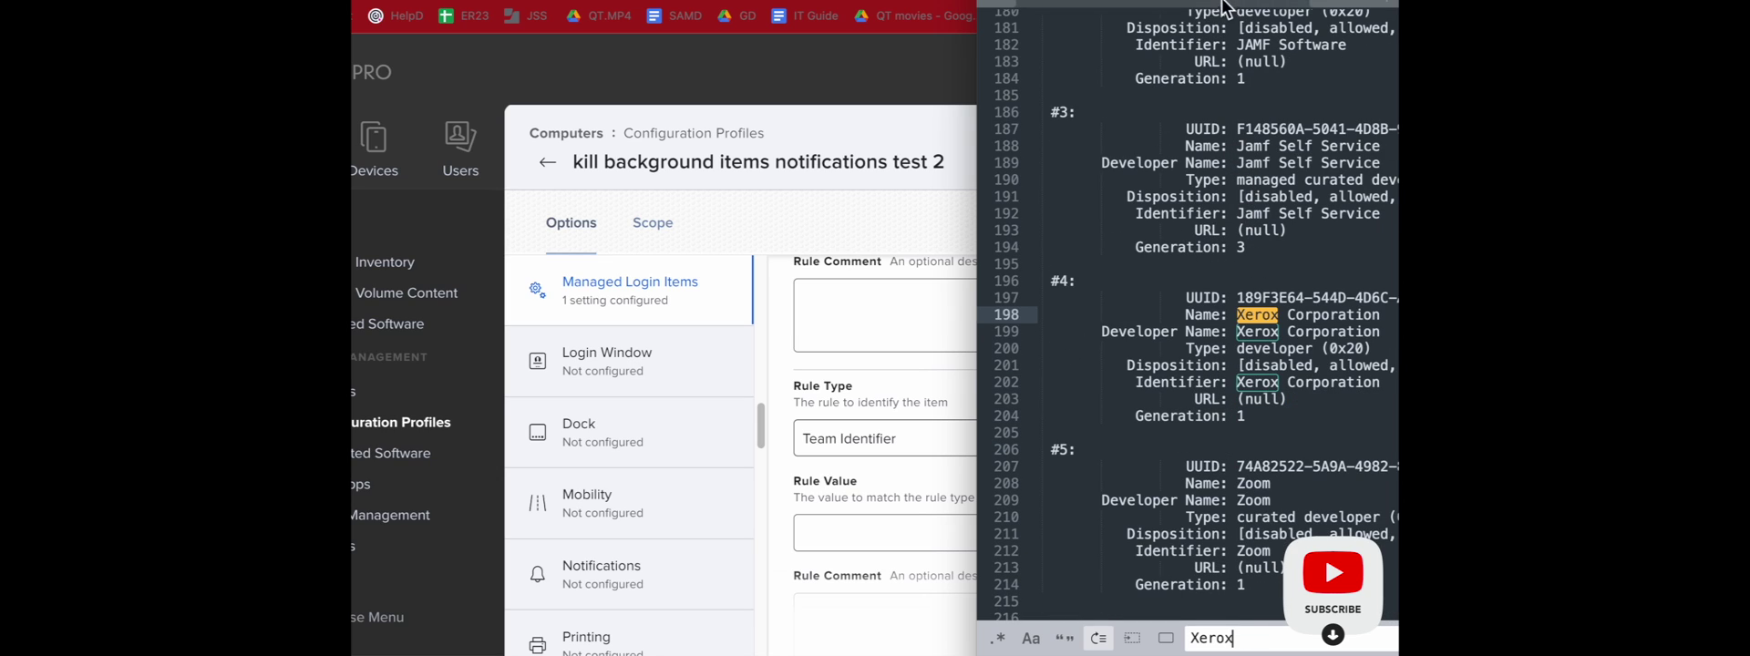
left_click_drag(1223, 4, 672, 3)
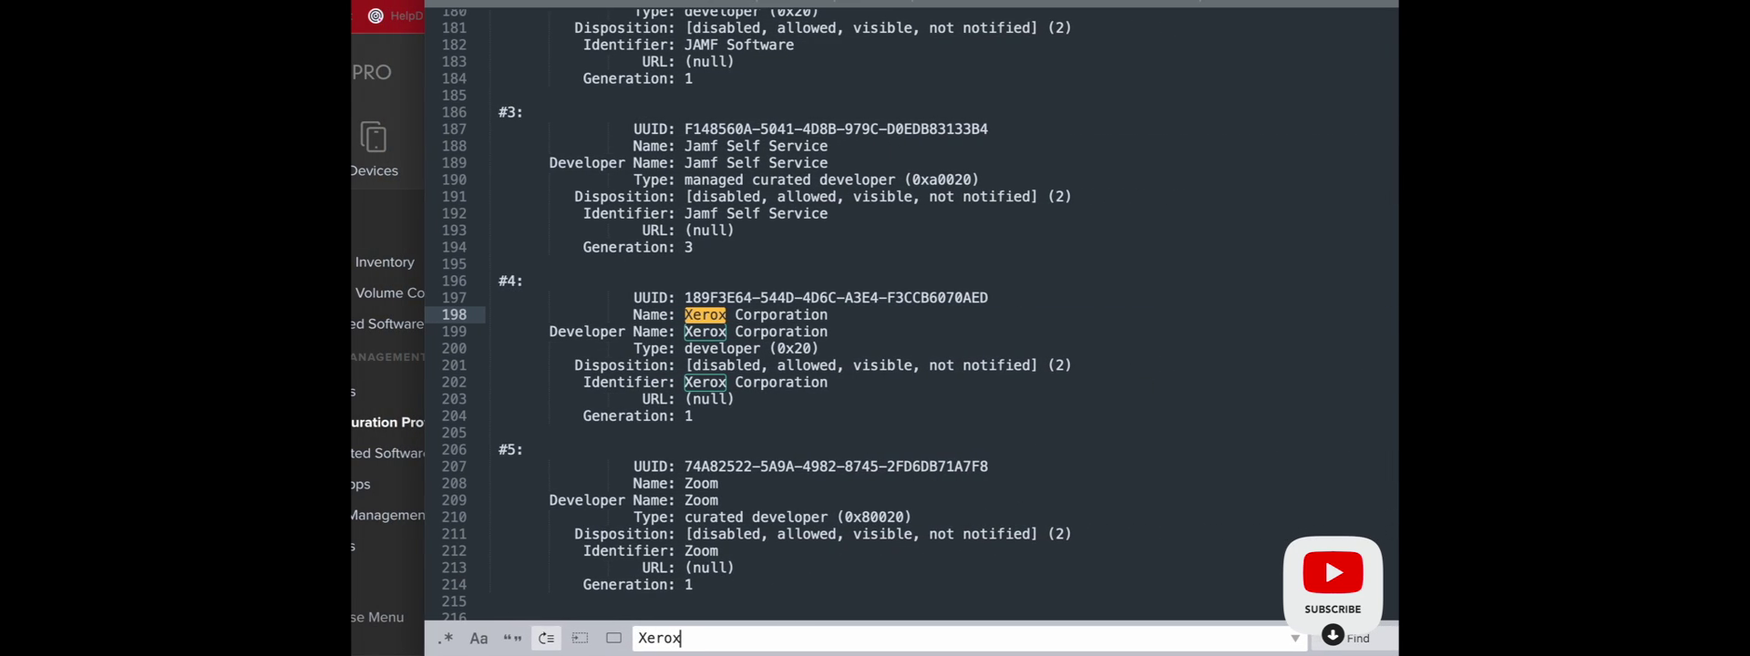
left_click(1357, 640)
left_click(1356, 641)
left_click(1356, 641)
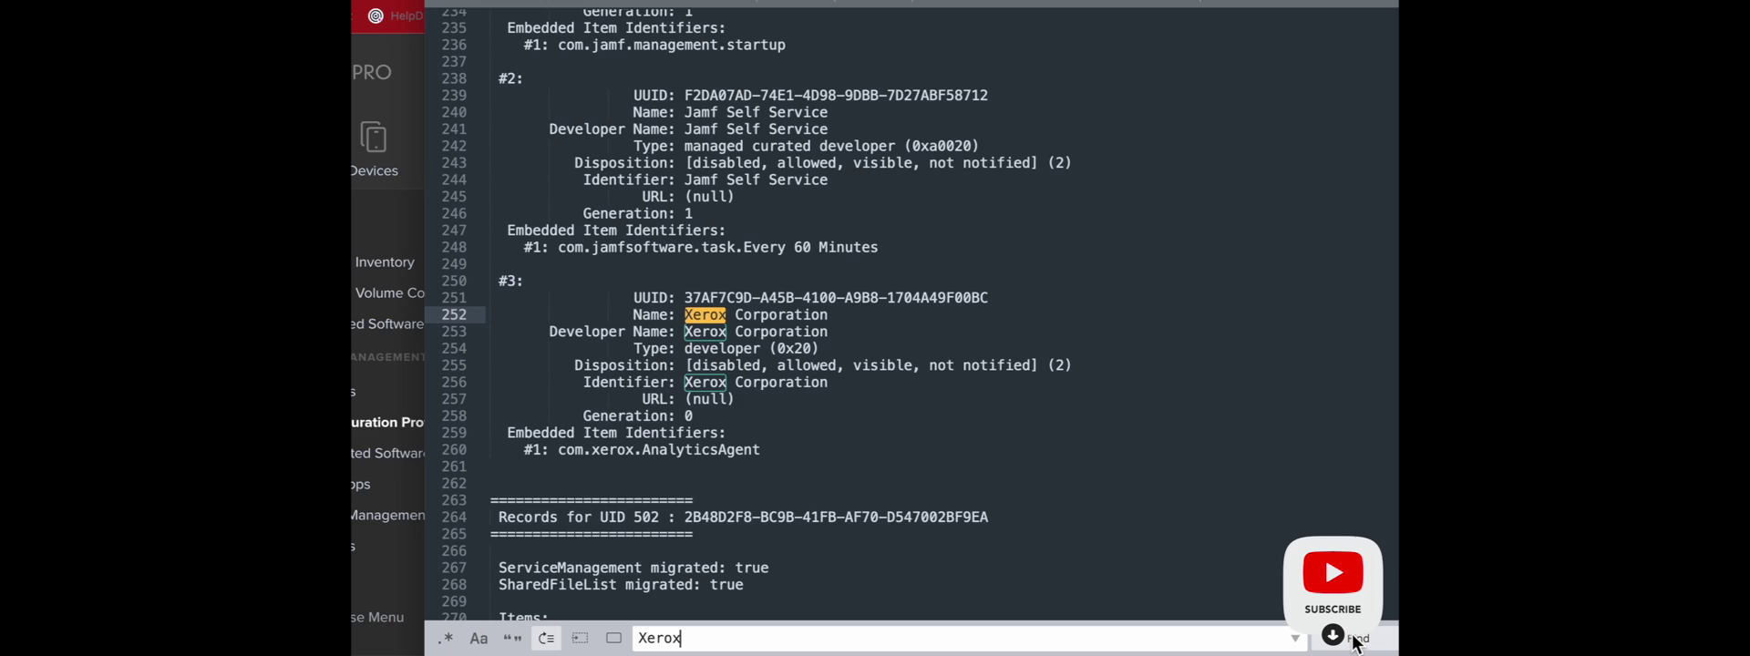
left_click(1356, 641)
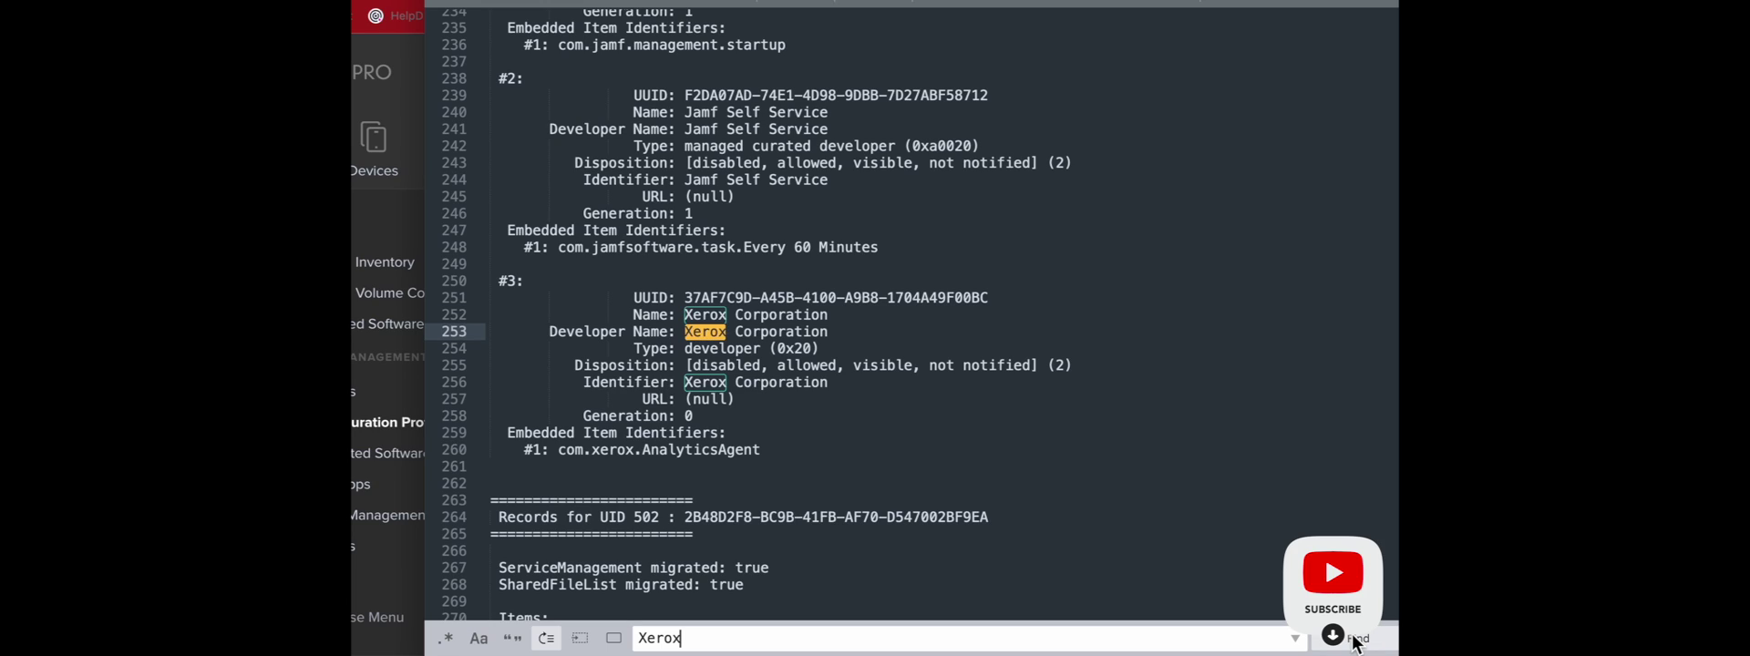
left_click(1356, 640)
left_click(1356, 640)
Continue through the remaining Xerox matches and select team identifier G59Y3XFNFR
left_click(1356, 641)
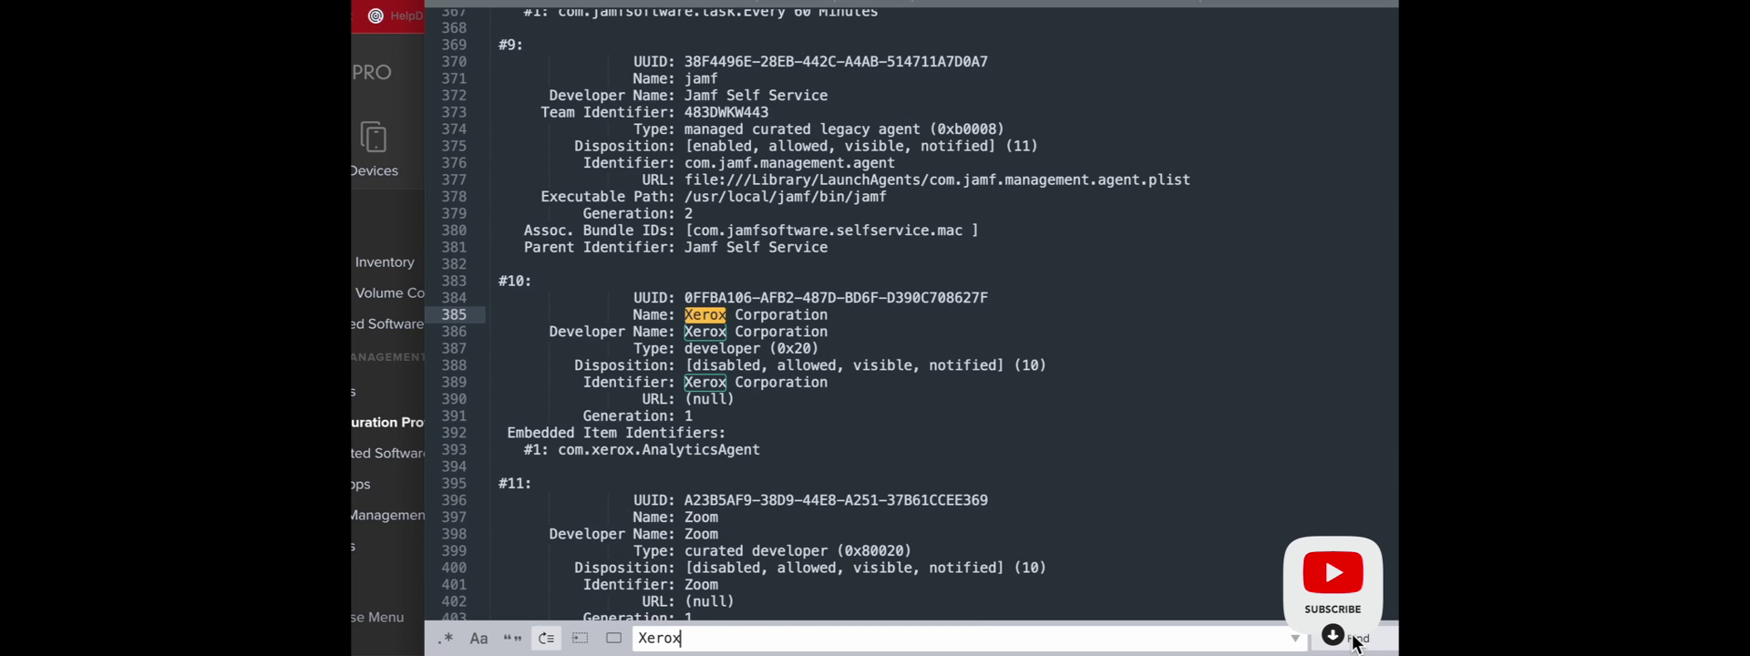
left_click(1357, 641)
left_click(1356, 641)
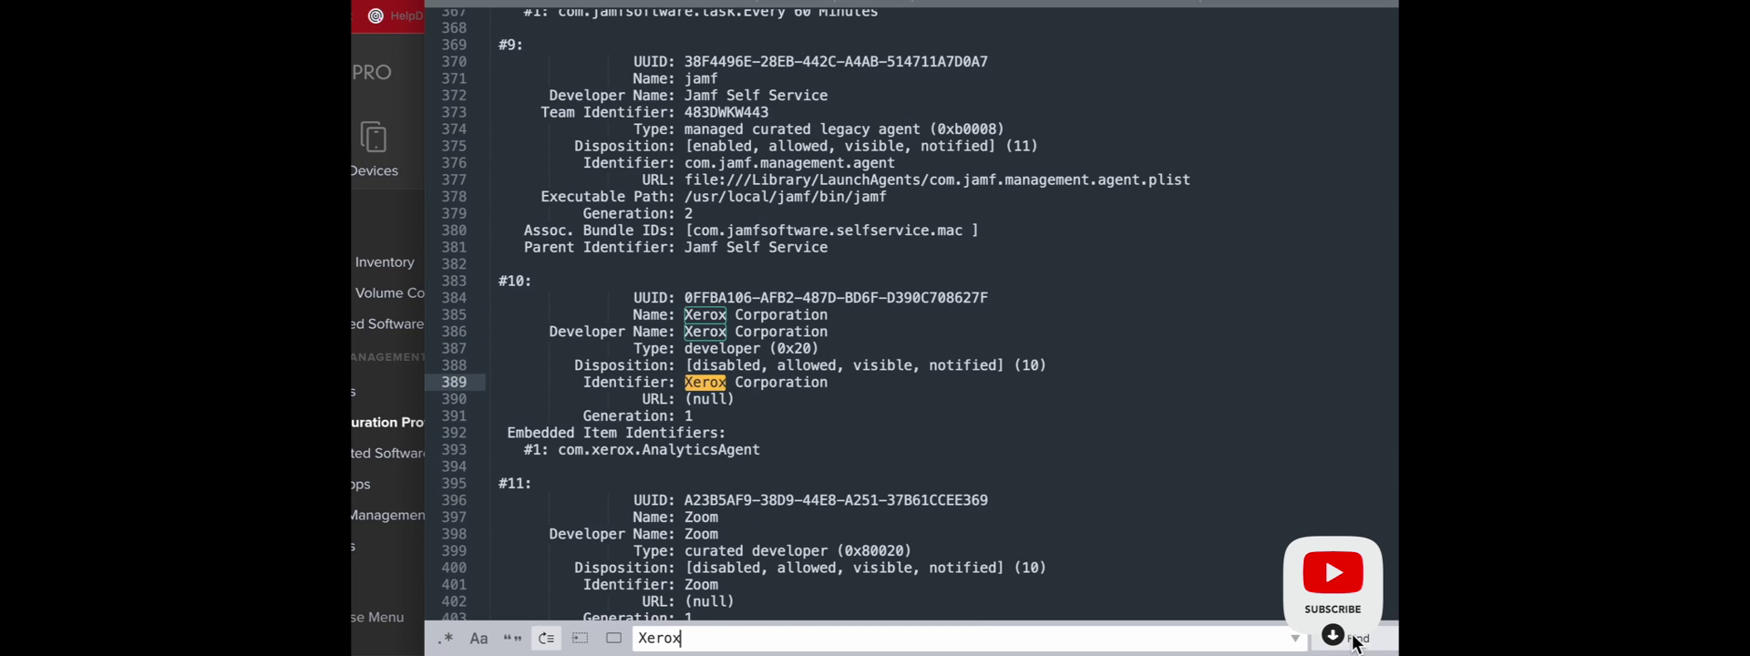
left_click(1356, 641)
left_click(1357, 641)
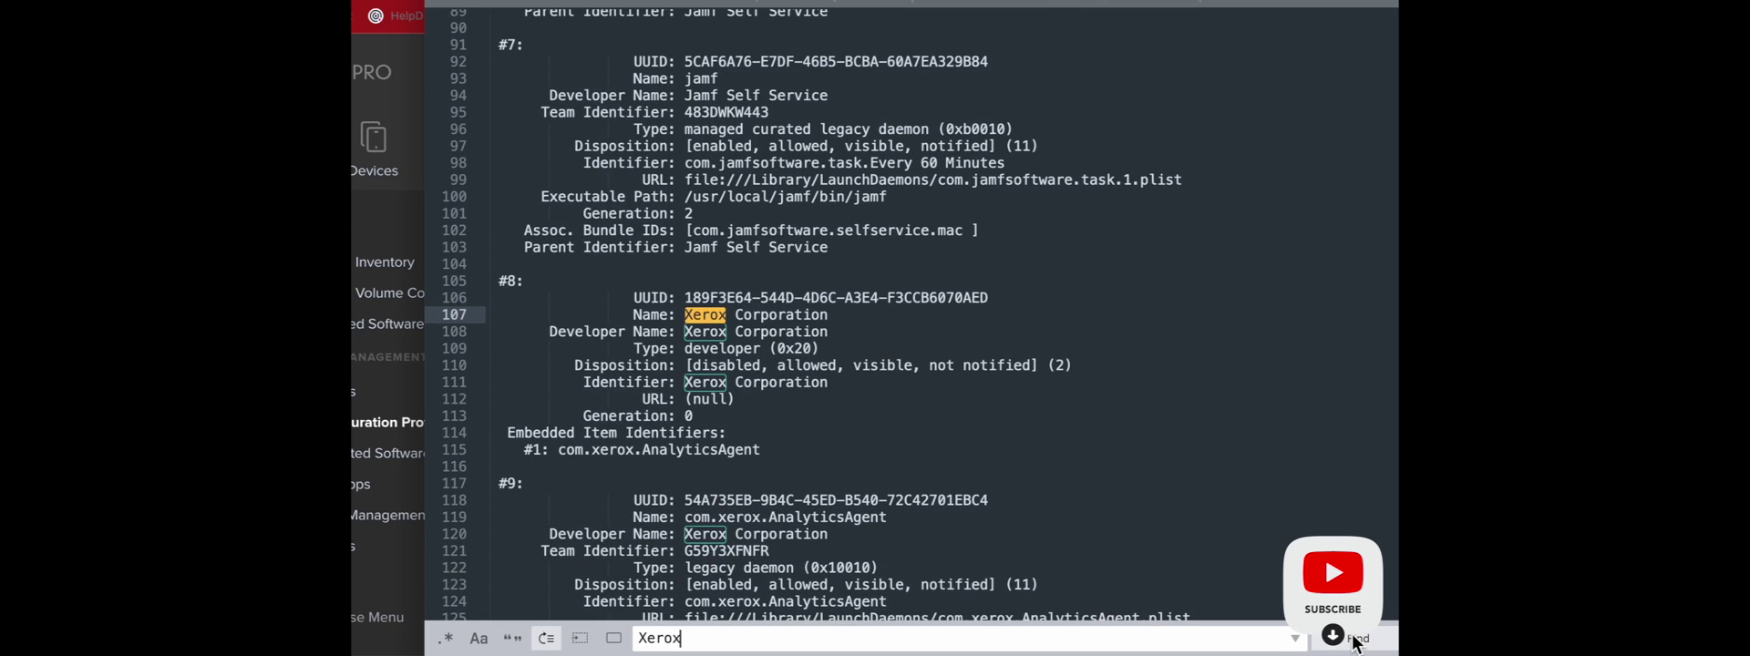
left_click(1356, 641)
left_click(1356, 640)
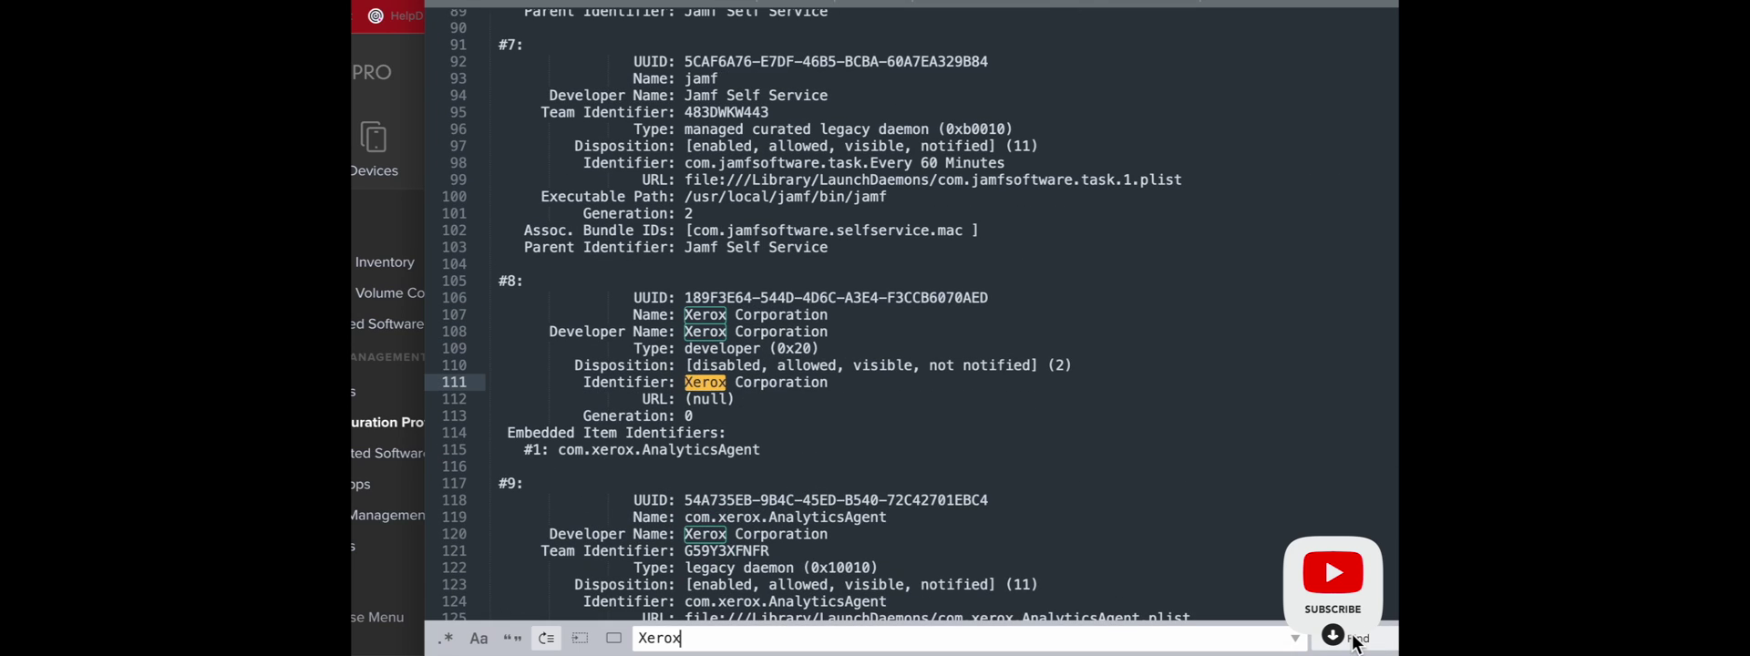
left_click(1356, 641)
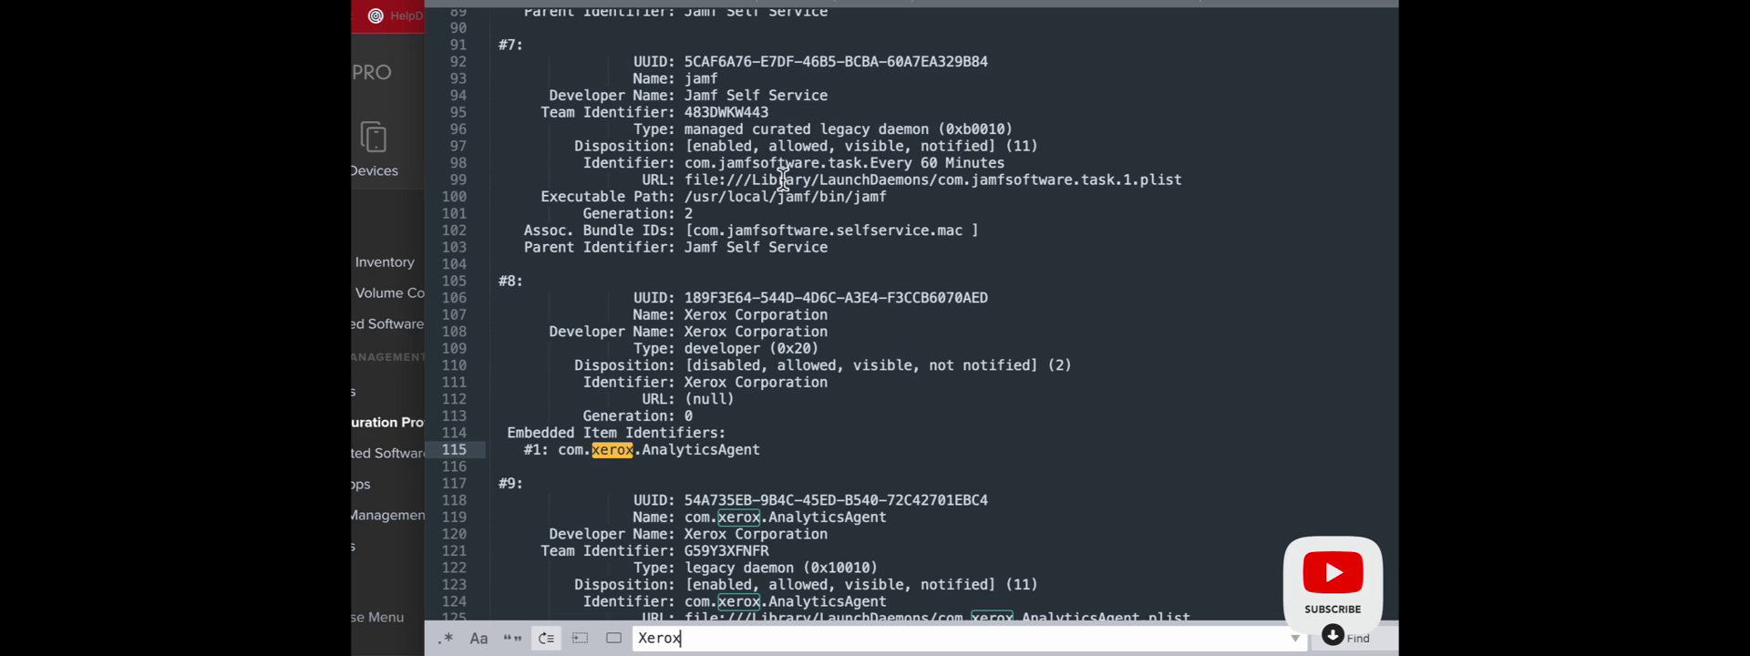
left_click_drag(771, 551, 685, 549)
key("super+c")
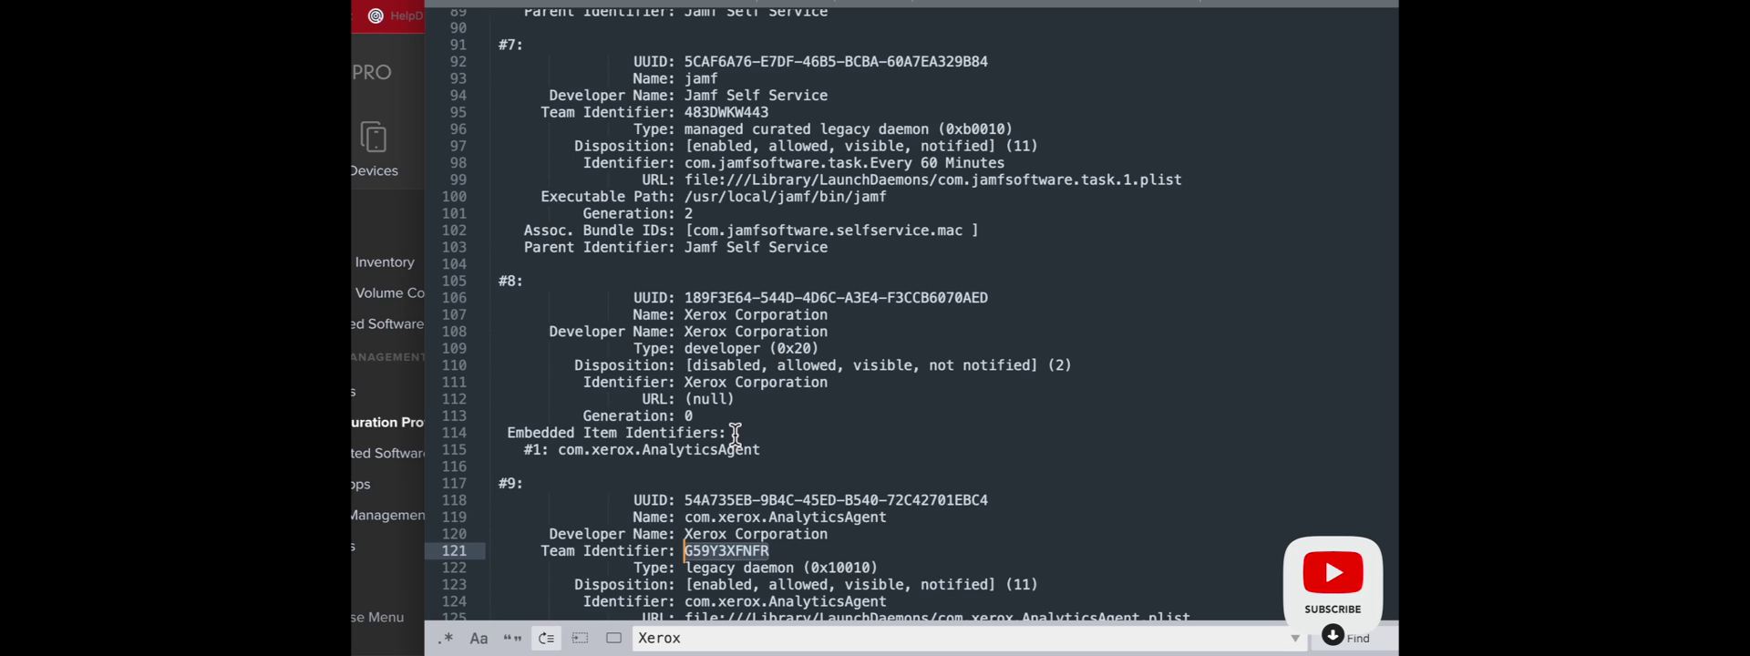
Paste Xerox team identifier G59Y3XFNFR into the empty Team Identifier rule value
left_click(408, 401)
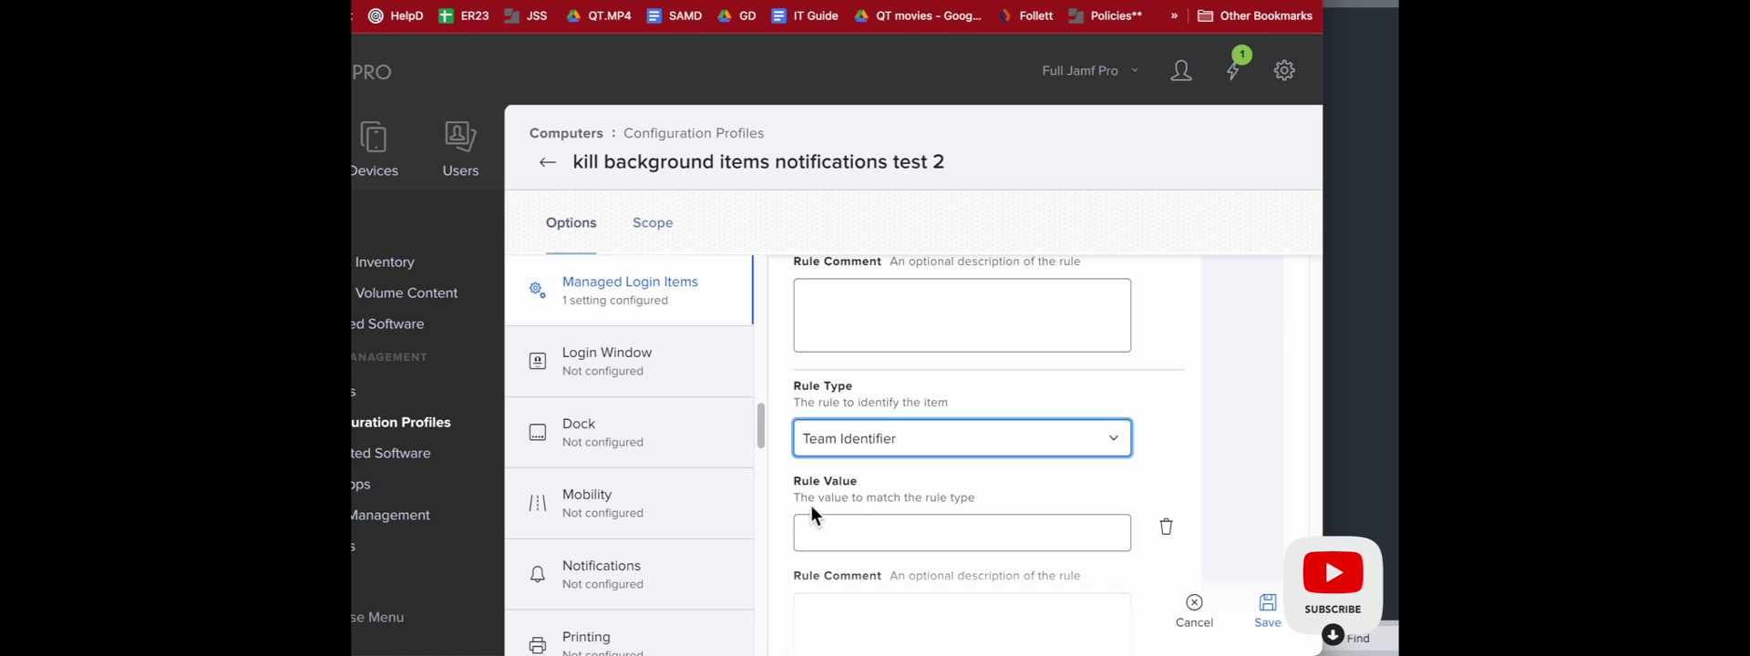
left_click(866, 534)
key("super+v")
scroll(970, 561, "down", 2)
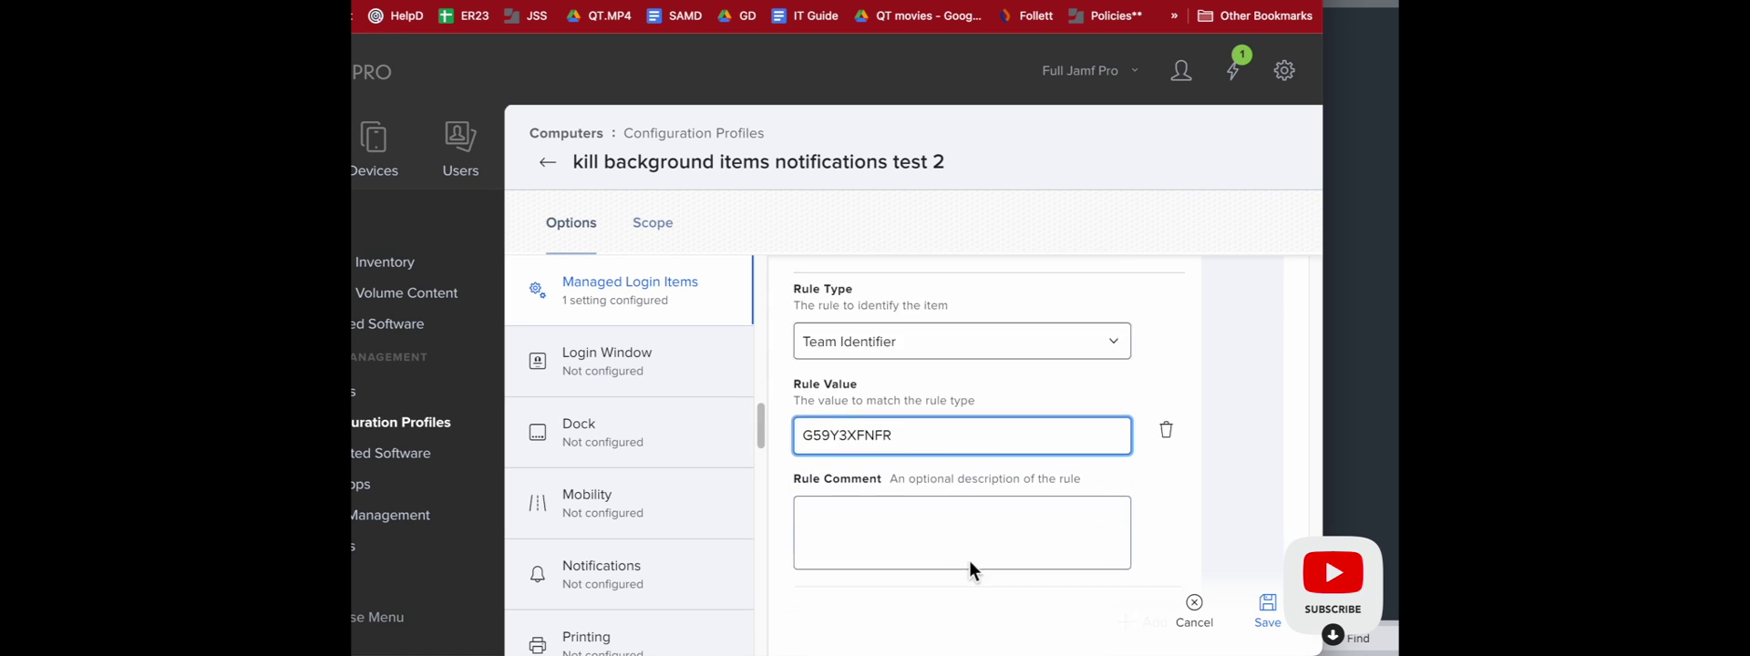
scroll(970, 565, "down", 2)
Add a new login item rule and set its type to Bundle Identifier
left_click(1144, 521)
left_click(1019, 569)
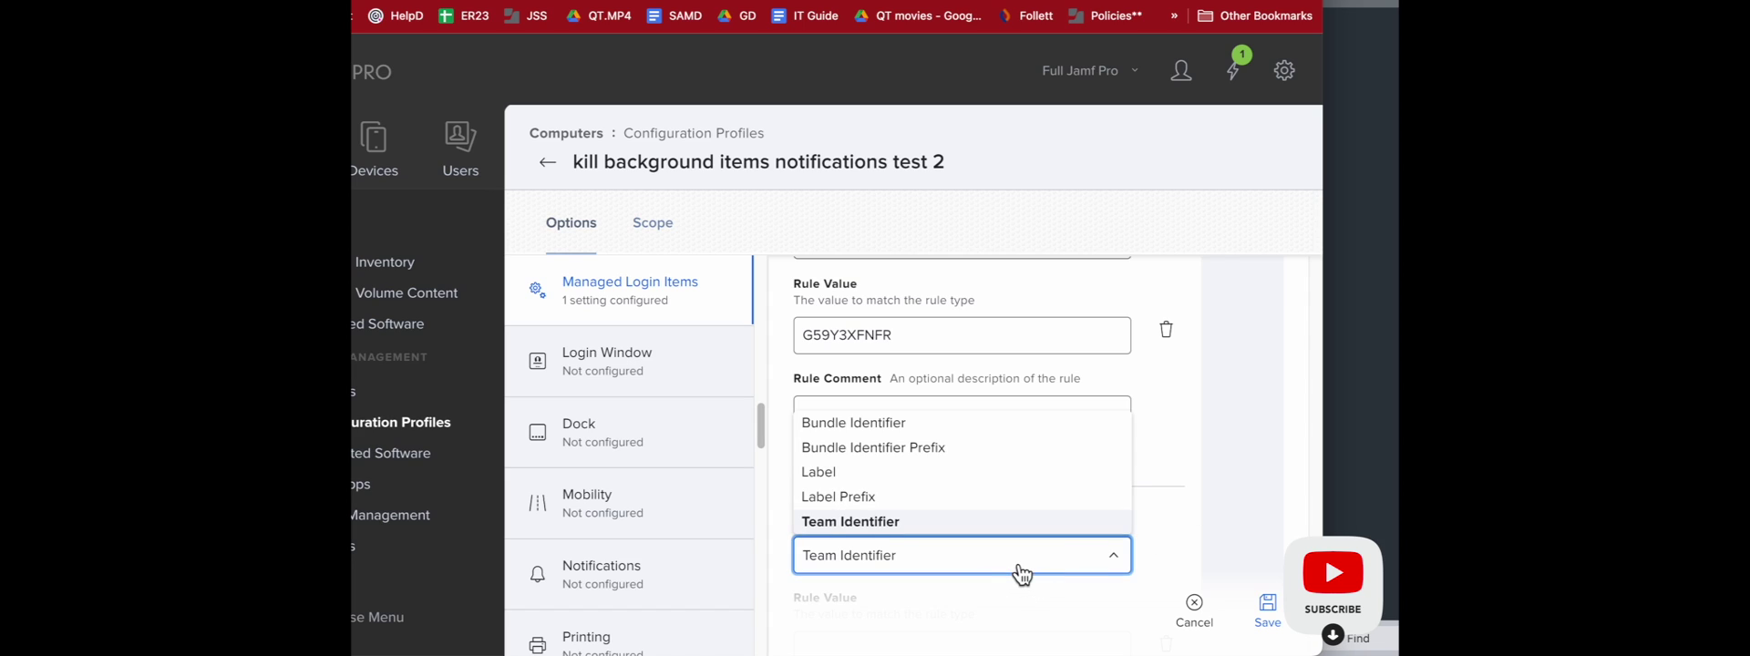
left_click(984, 422)
left_click(972, 561)
left_click(947, 423)
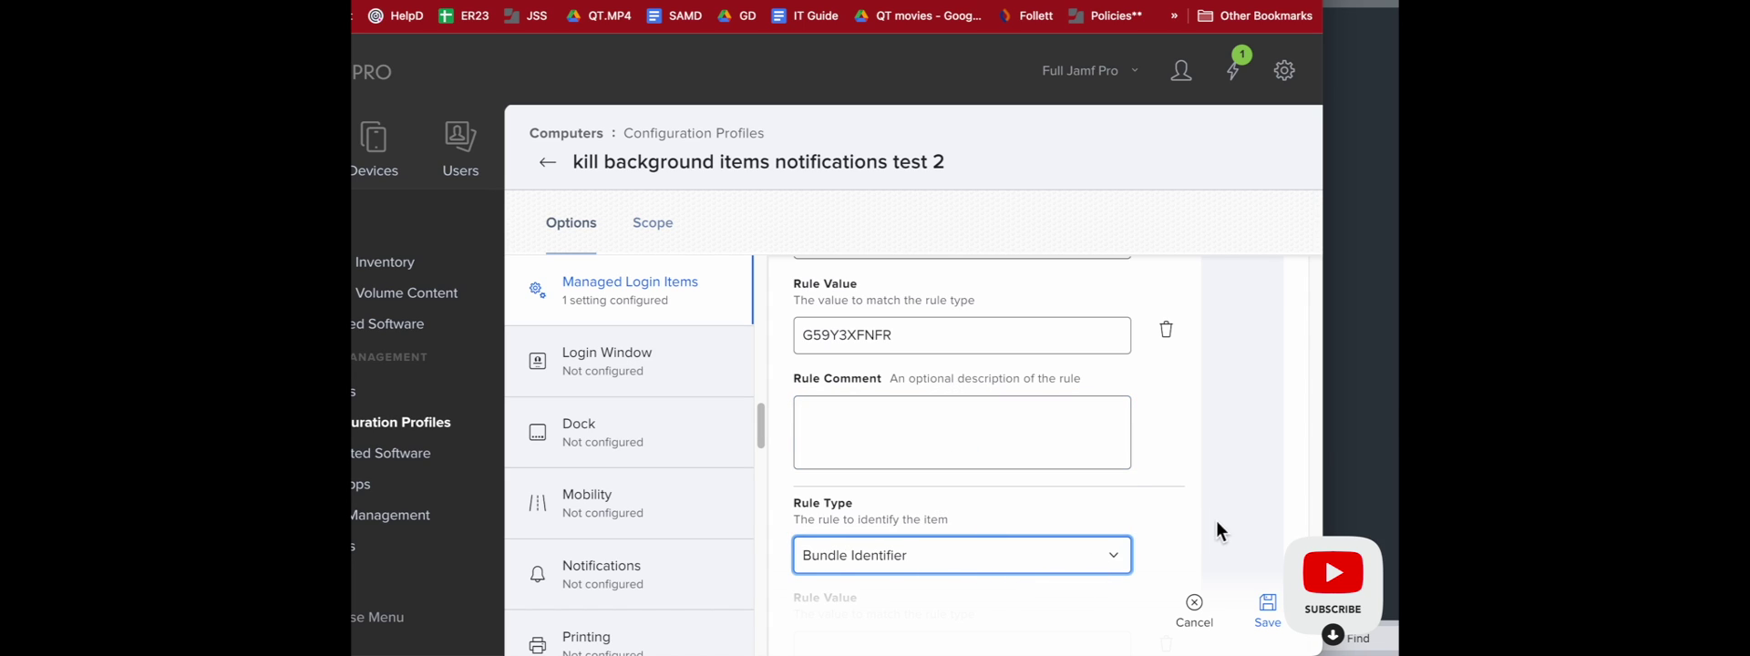
scroll(1216, 520, "down", 3)
In the log, find and select com.xerox.AnalyticsAgent on line 124
left_click(1332, 388)
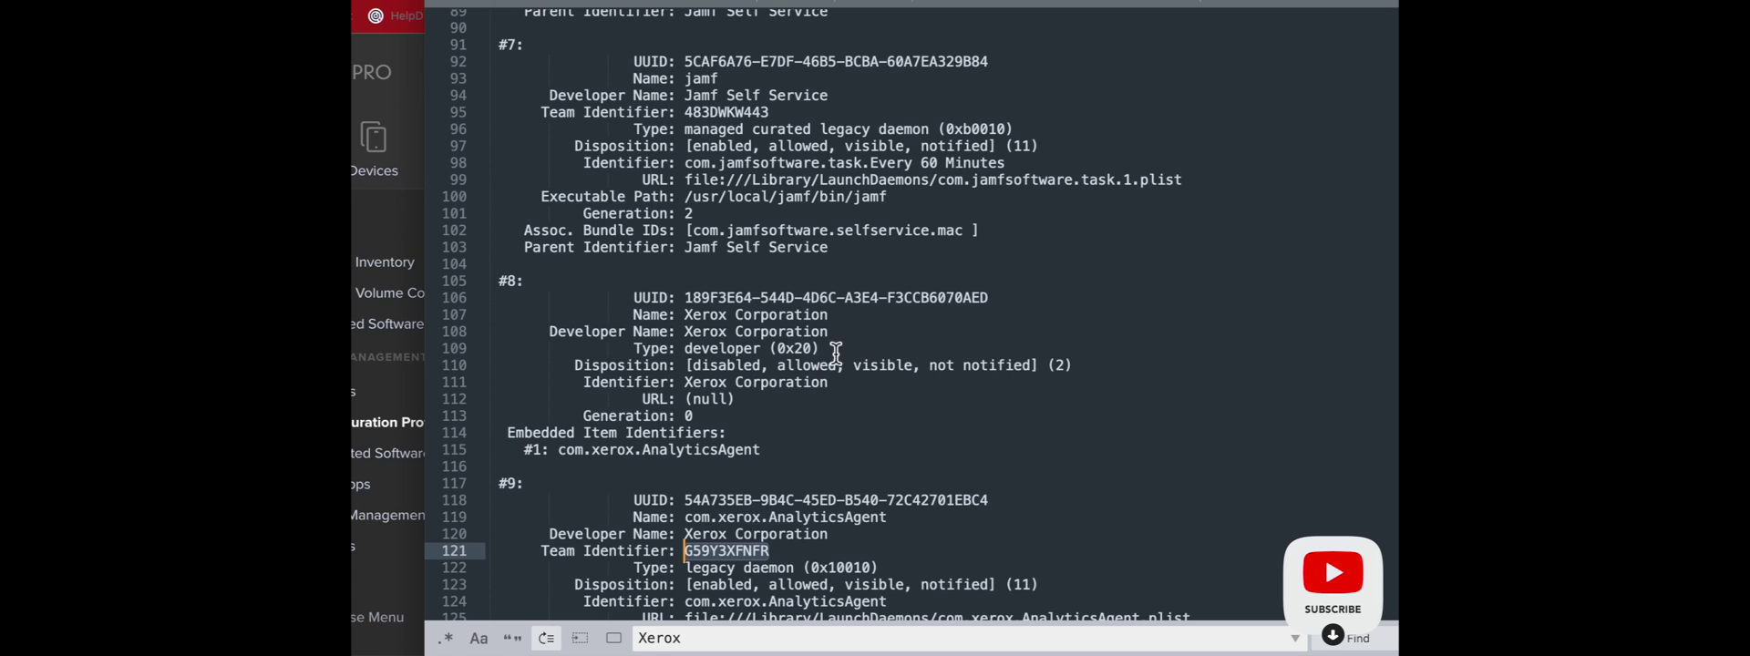
scroll(834, 549, "down", 2)
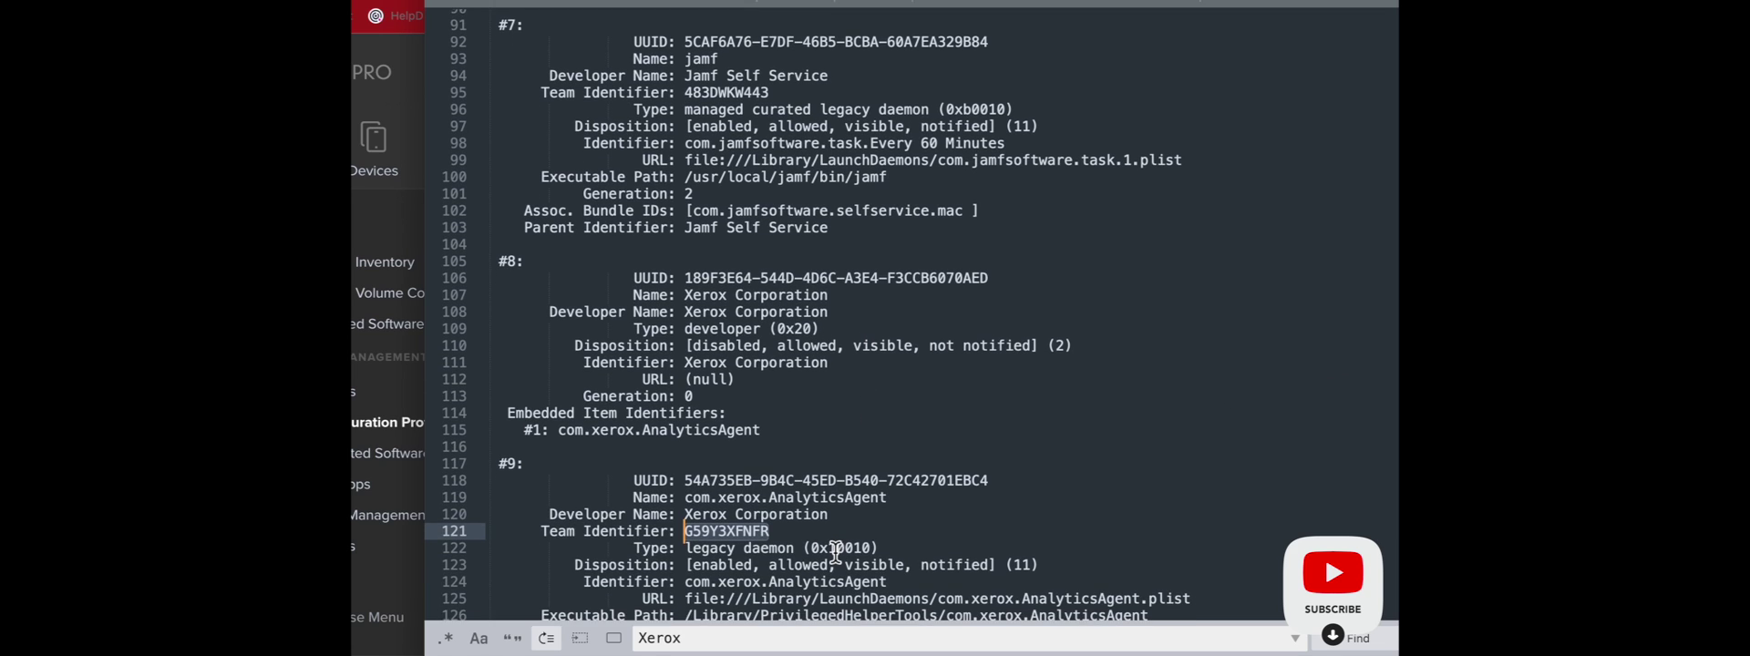
left_click_drag(887, 491, 685, 493)
scroll(729, 547, "down", 5)
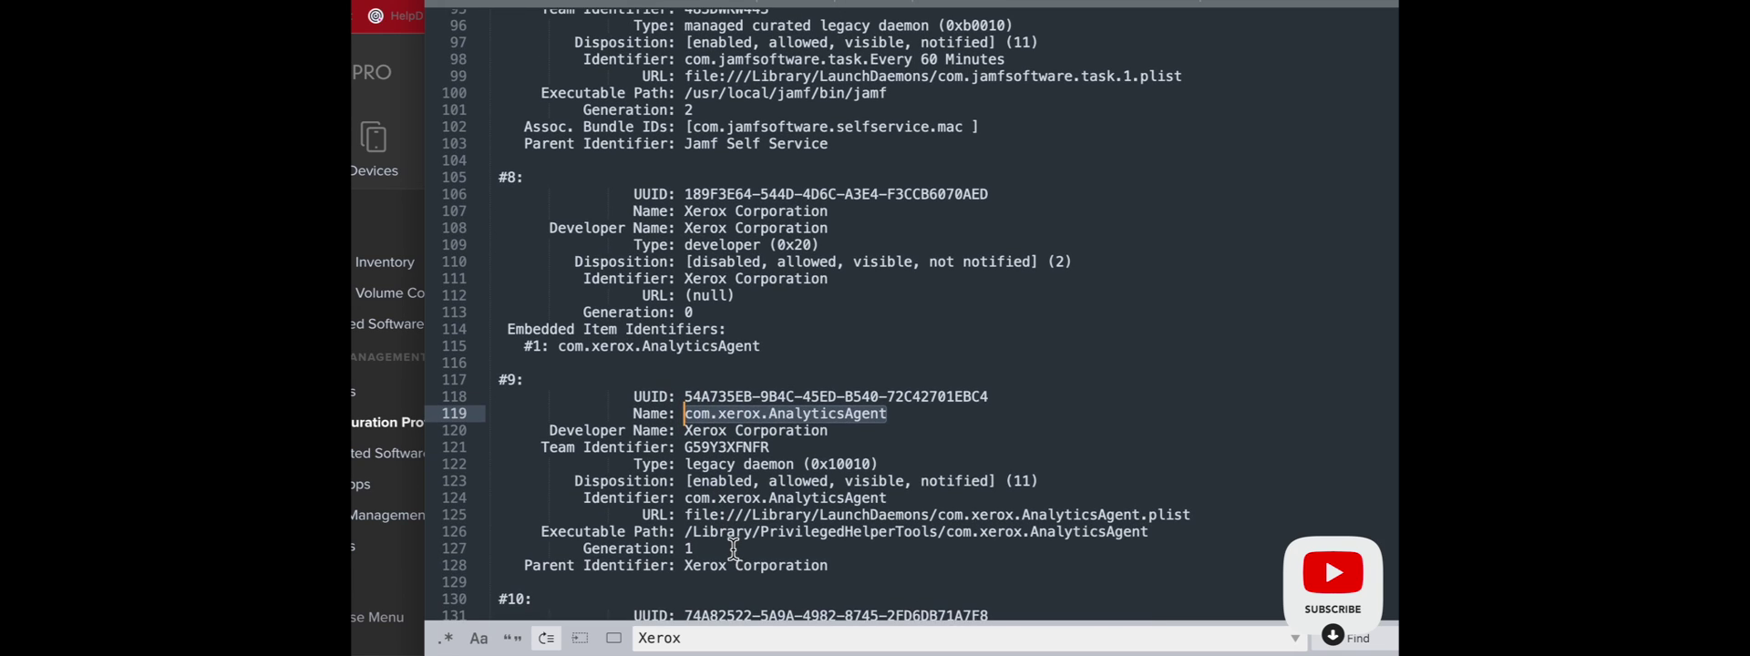
scroll(732, 547, "up", 1)
scroll(739, 547, "up", 1)
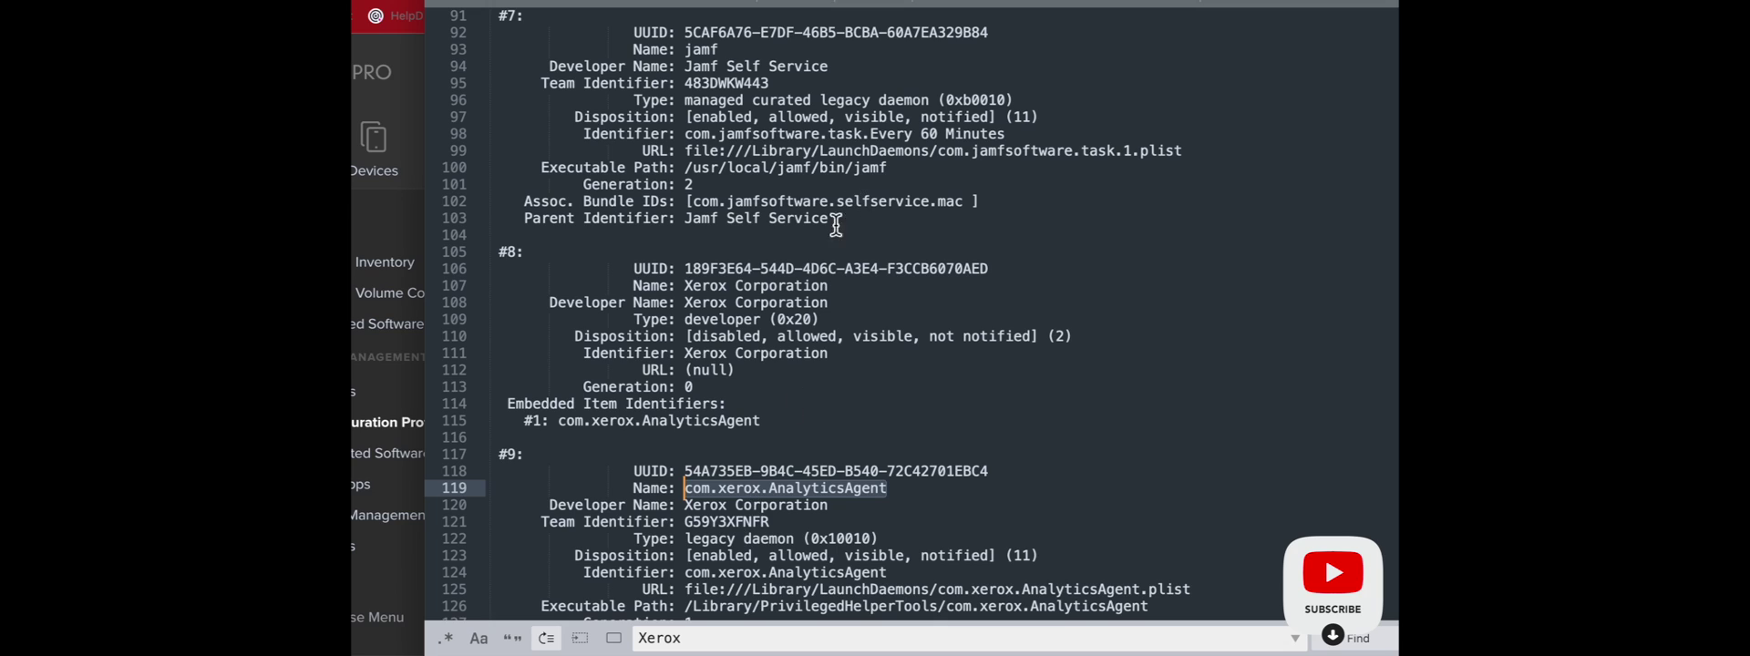
scroll(817, 334, "down", 4)
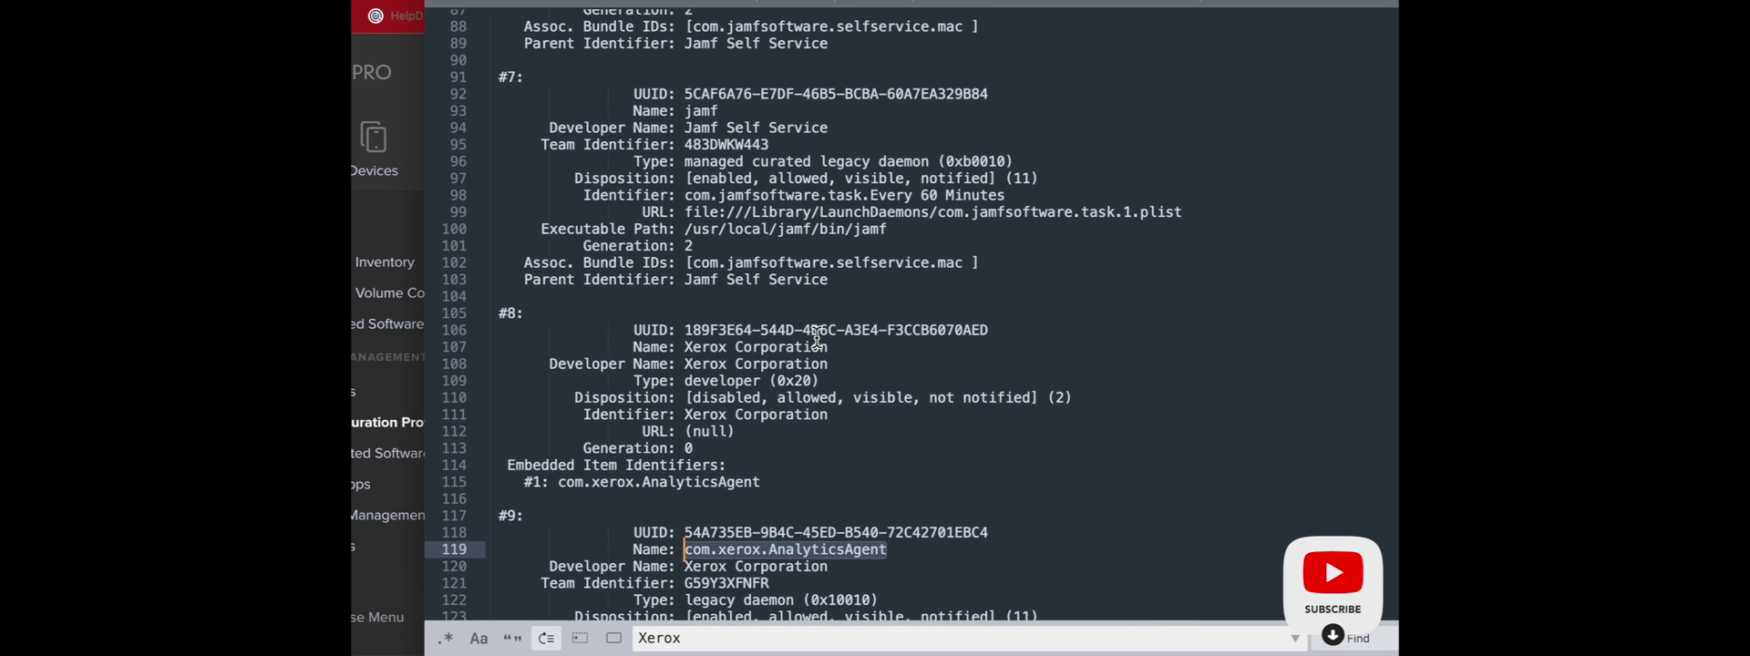
scroll(817, 334, "up", 4)
left_click(1341, 642)
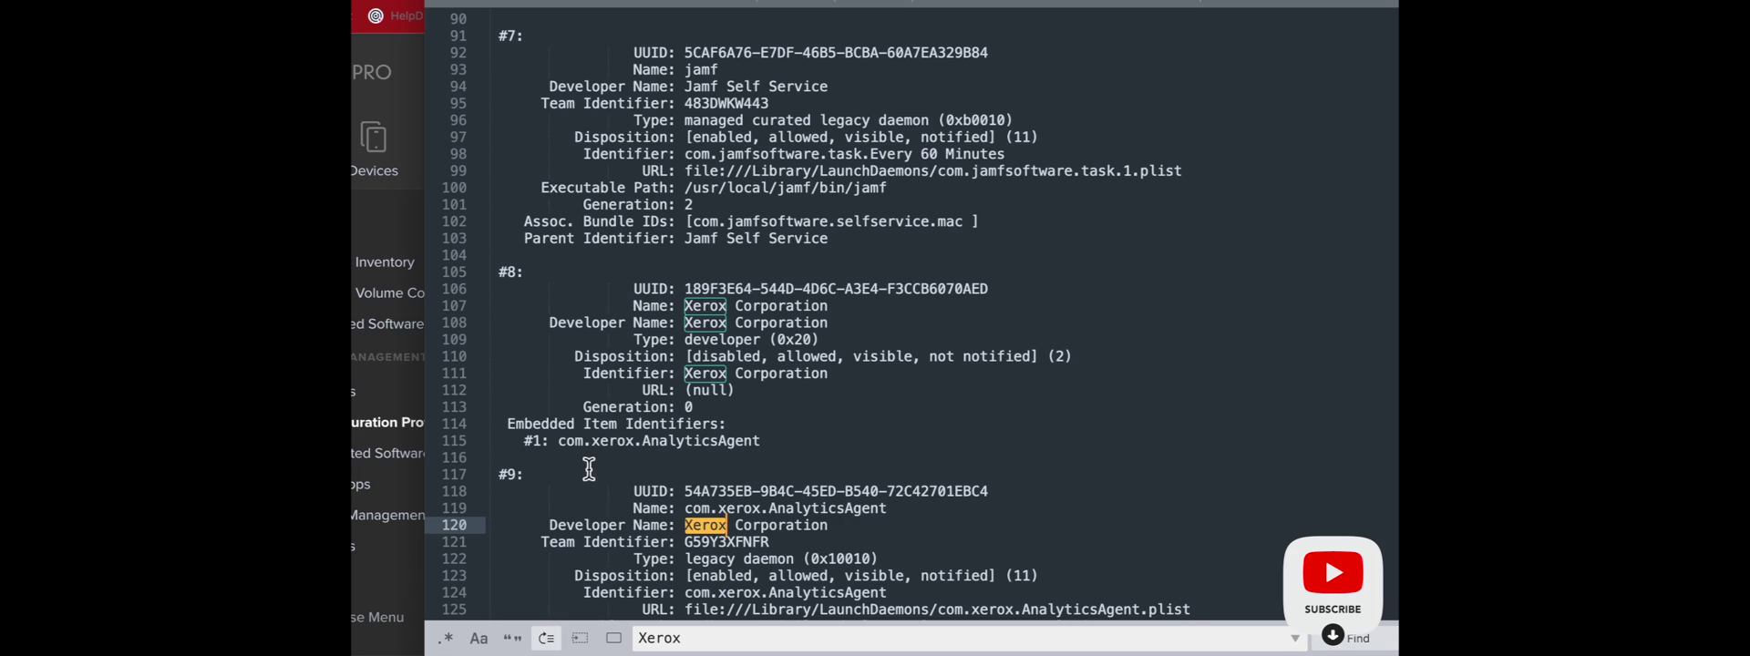
left_click(1341, 638)
left_click(1341, 638)
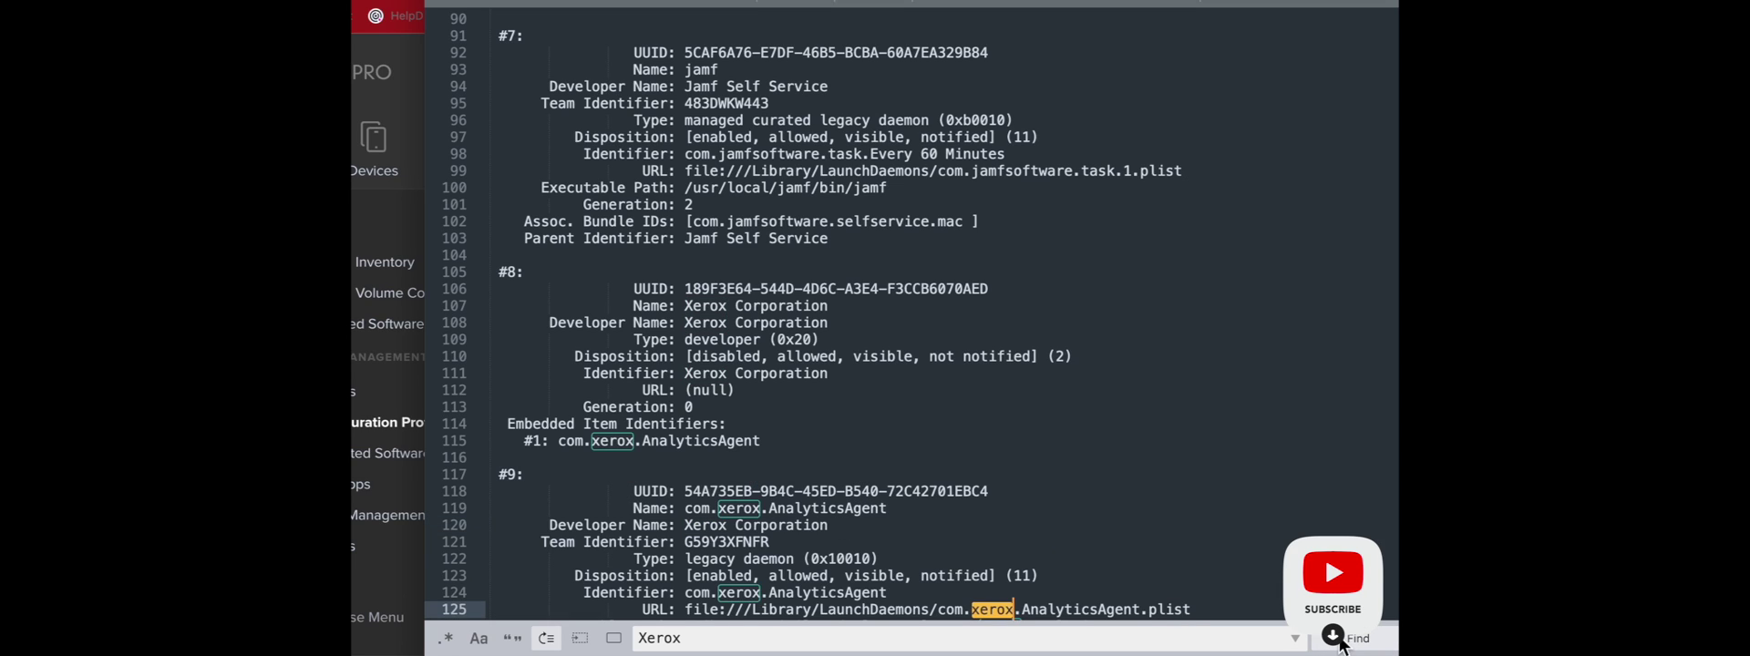
left_click(1341, 638)
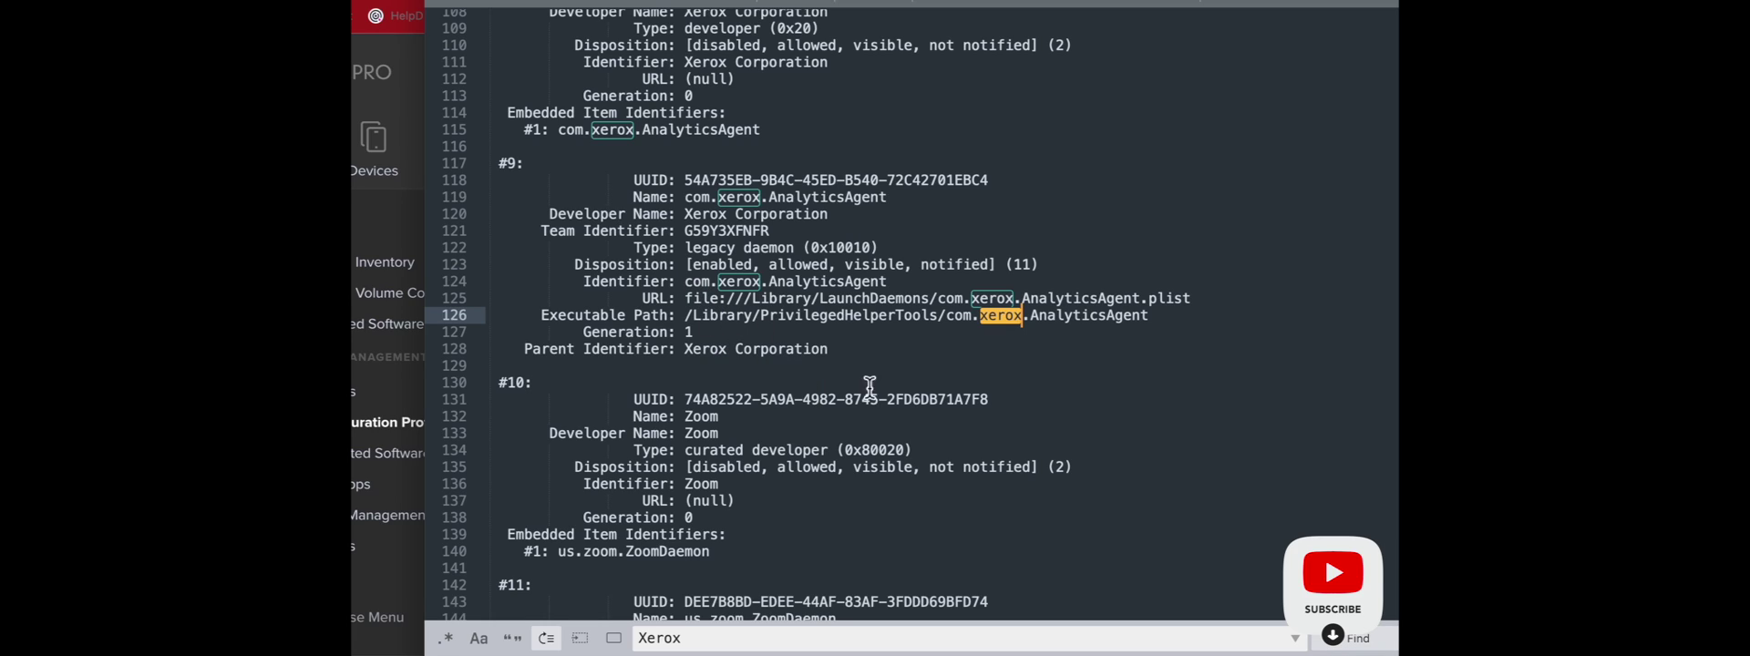
left_click_drag(687, 288, 891, 288)
key("super+c")
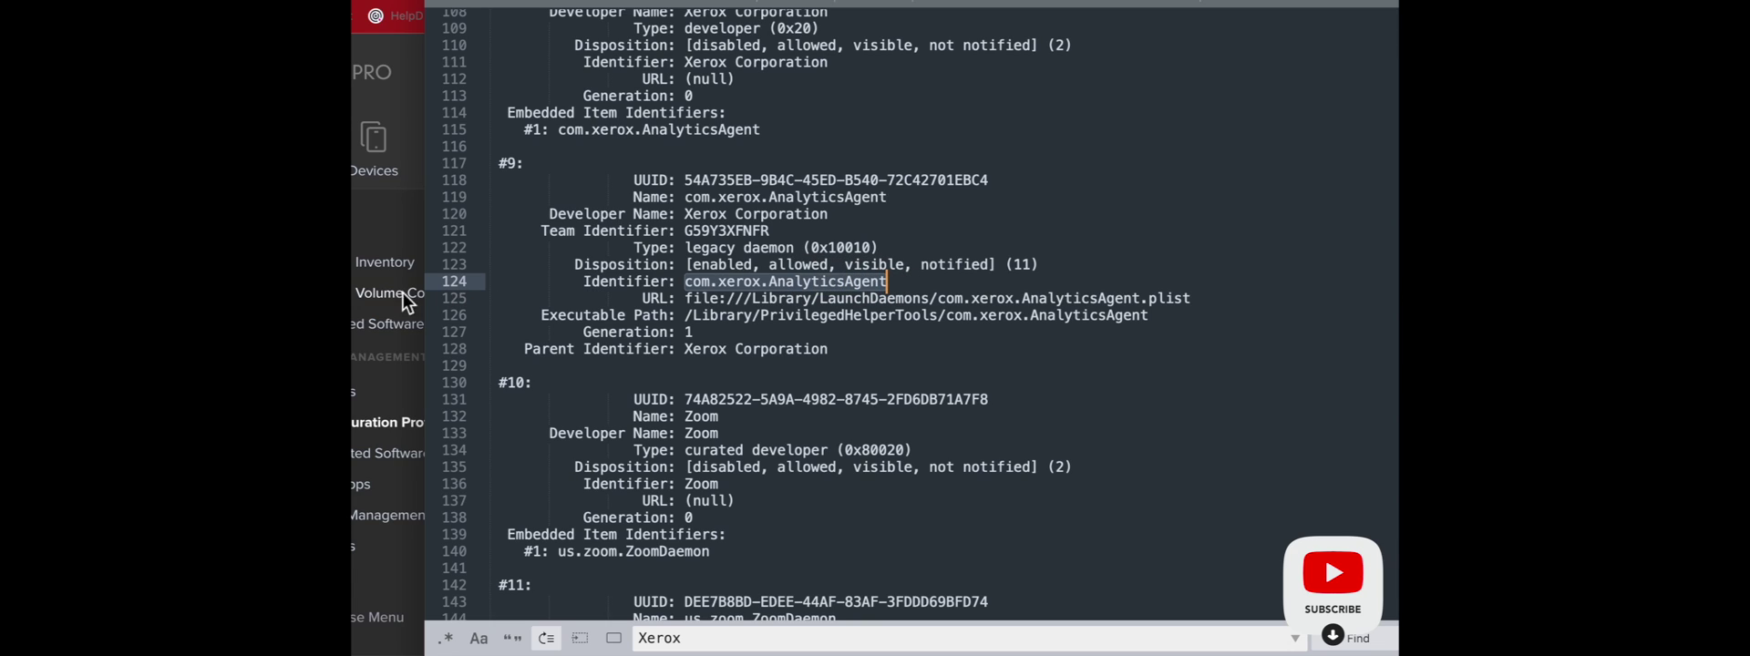
Fill the Bundle Identifier rule with com.xerox.AnalyticsAgent and add another Bundle Identifier rule
left_click(378, 317)
left_click(833, 412)
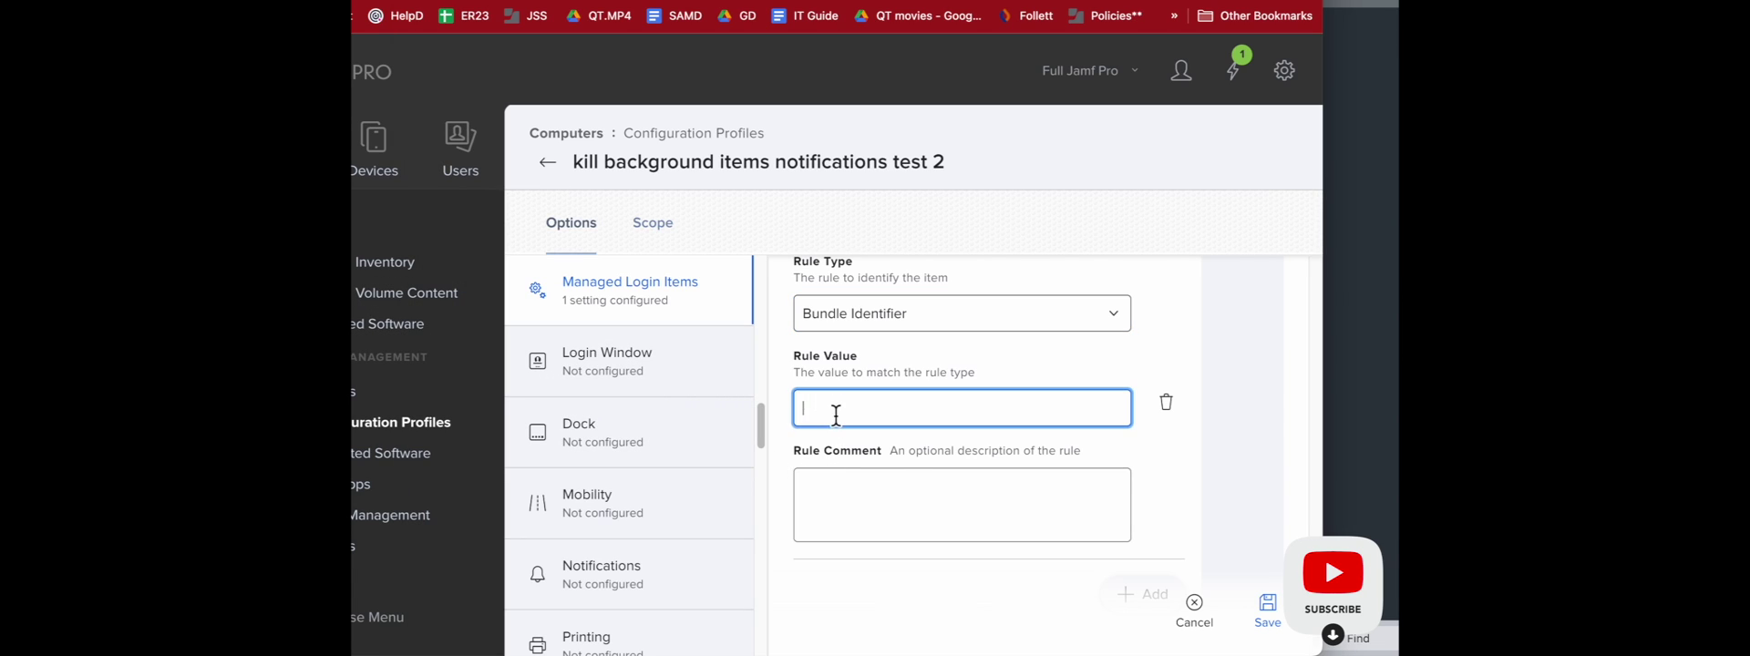
key("super+v")
scroll(927, 493, "down", 2)
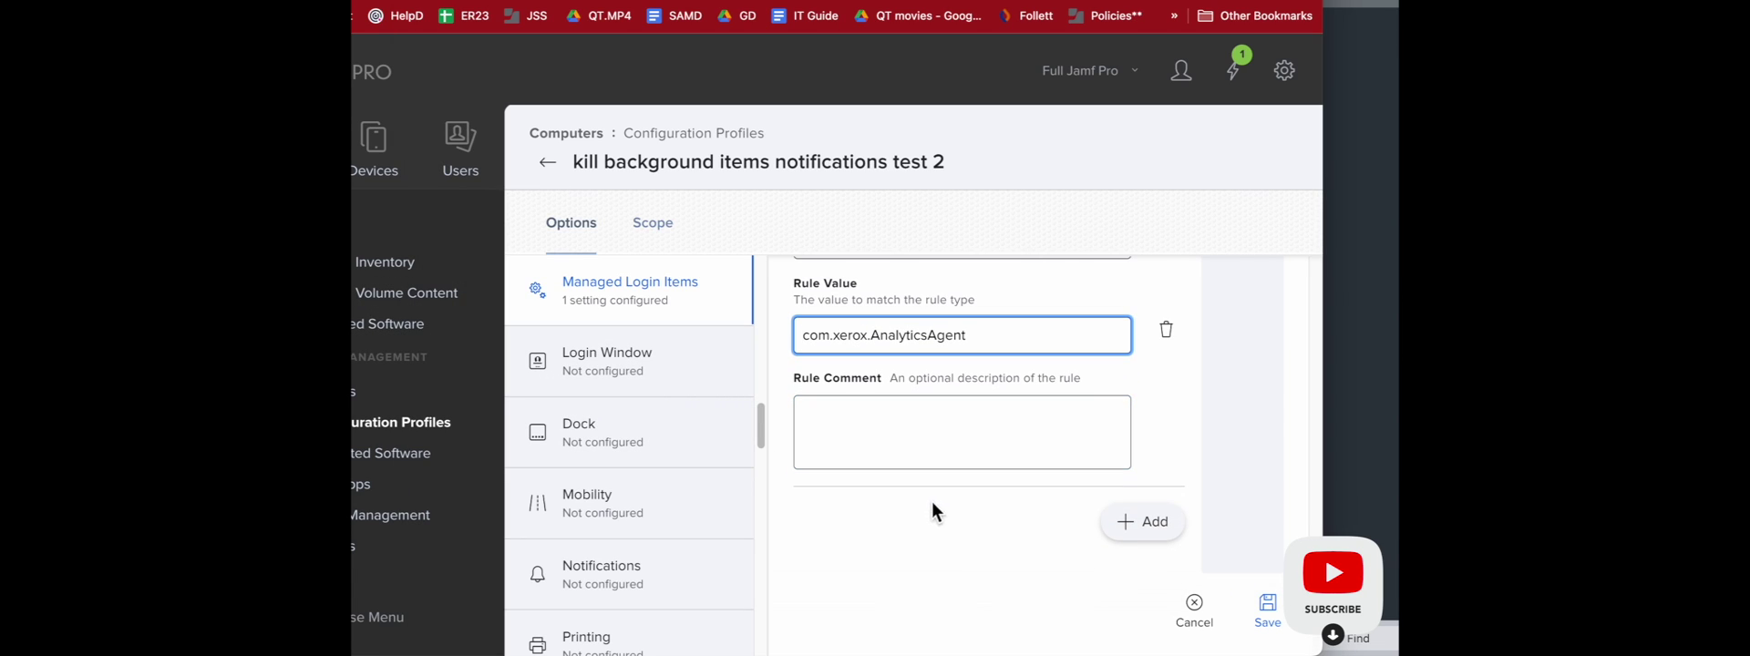
left_click(1146, 519)
scroll(1042, 503, "up", 1)
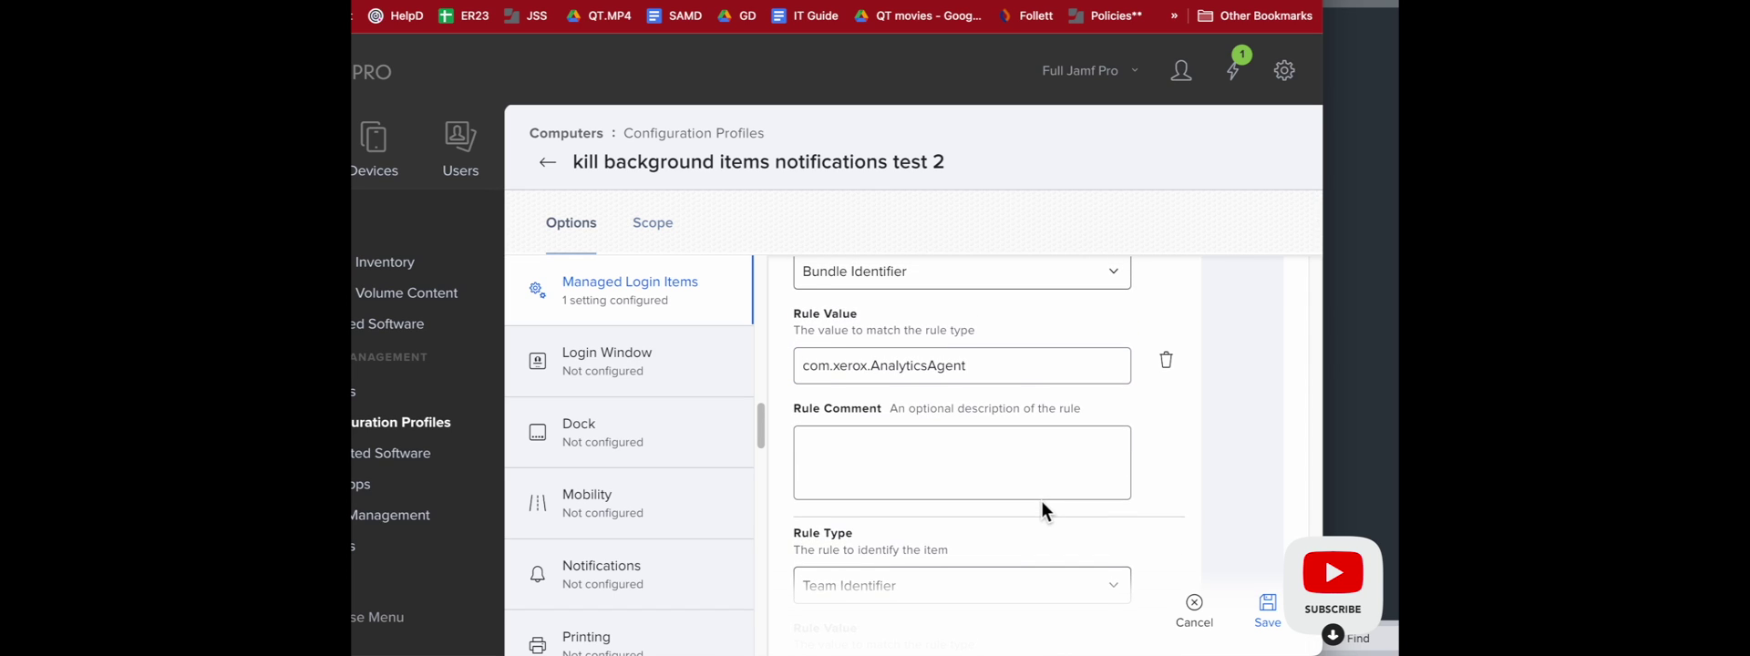
scroll(1038, 507, "down", 2)
left_click(1031, 530)
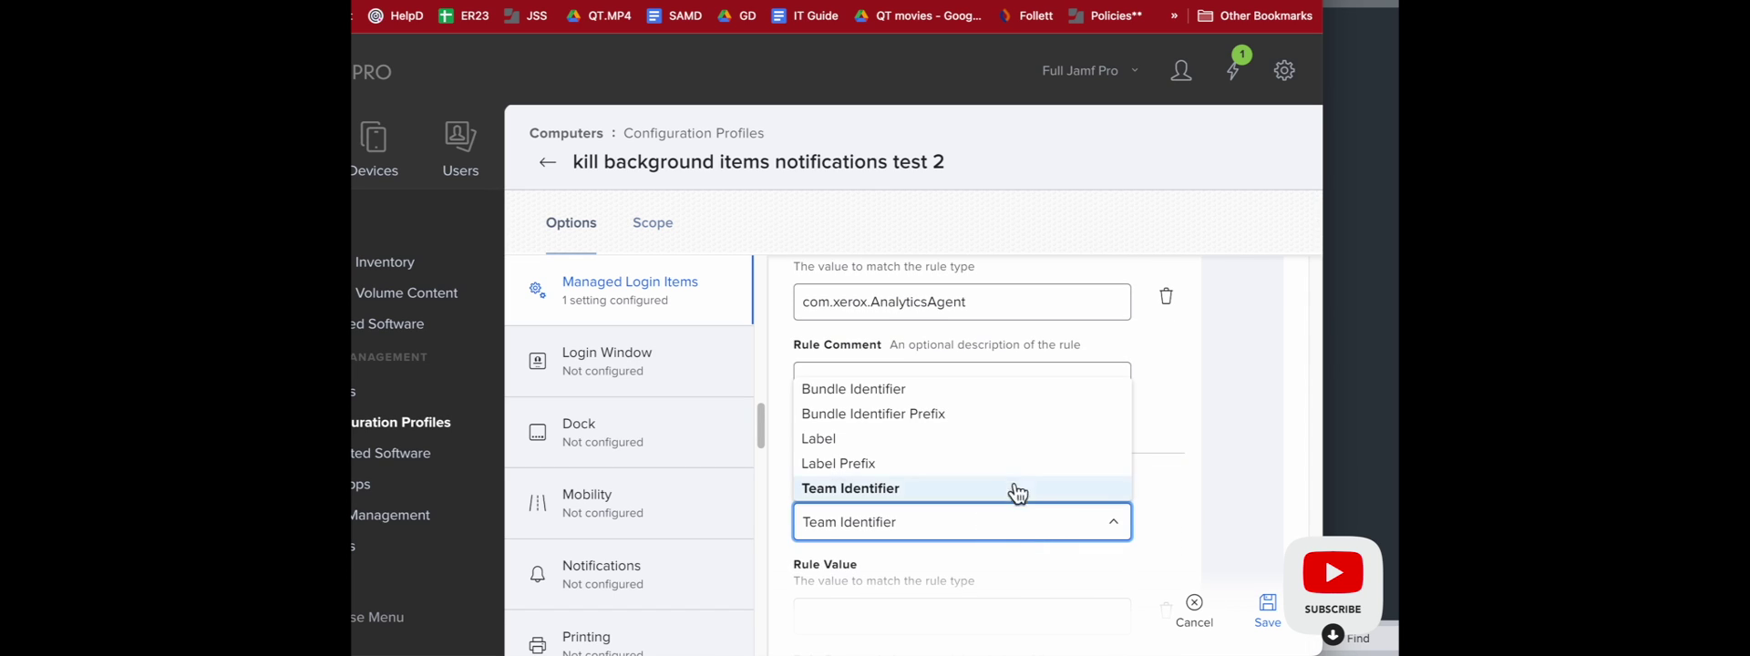
left_click(972, 394)
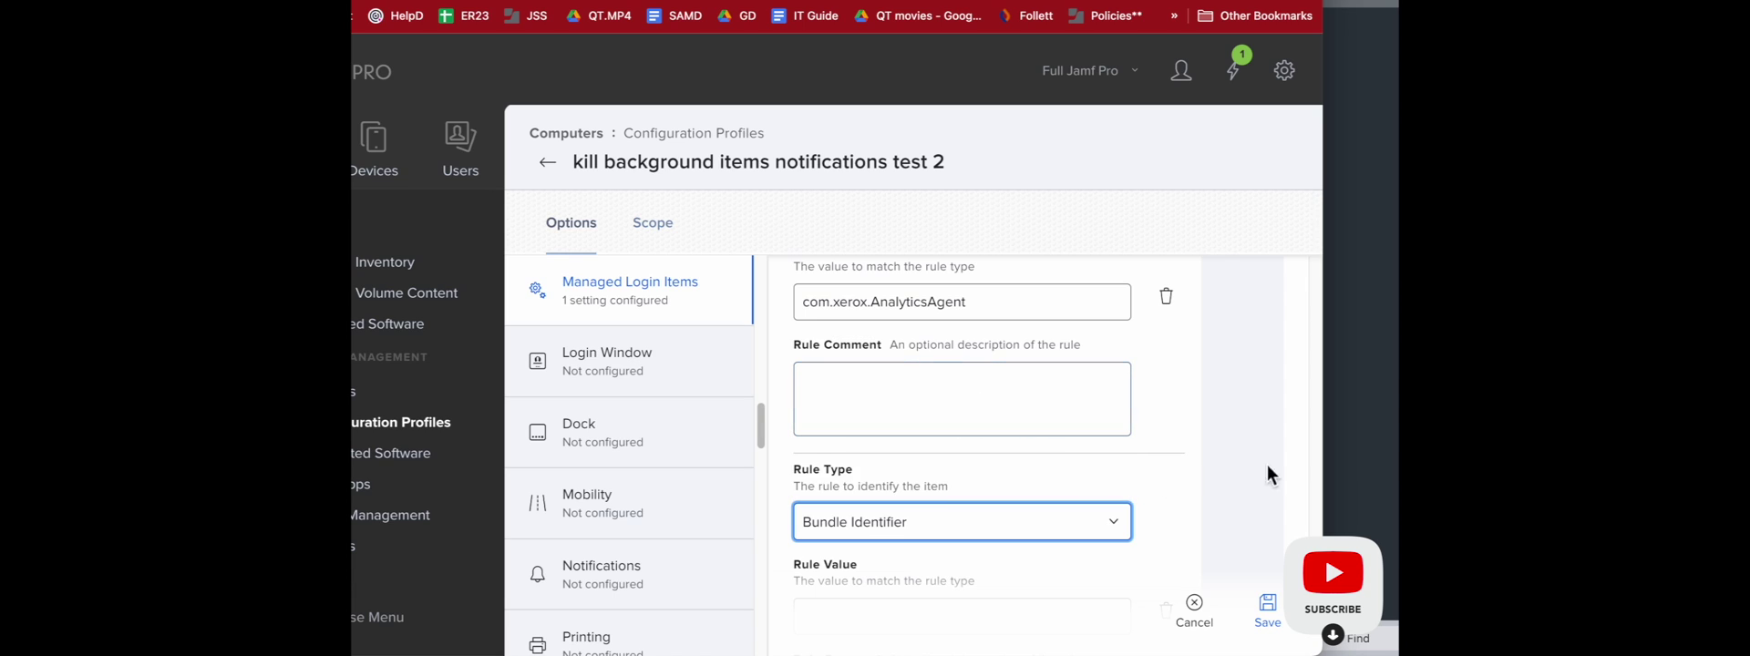
left_click(1353, 467)
Step through further Xerox matches and select com.xerox.AnalyticsAgent on line 260
left_click(1376, 648)
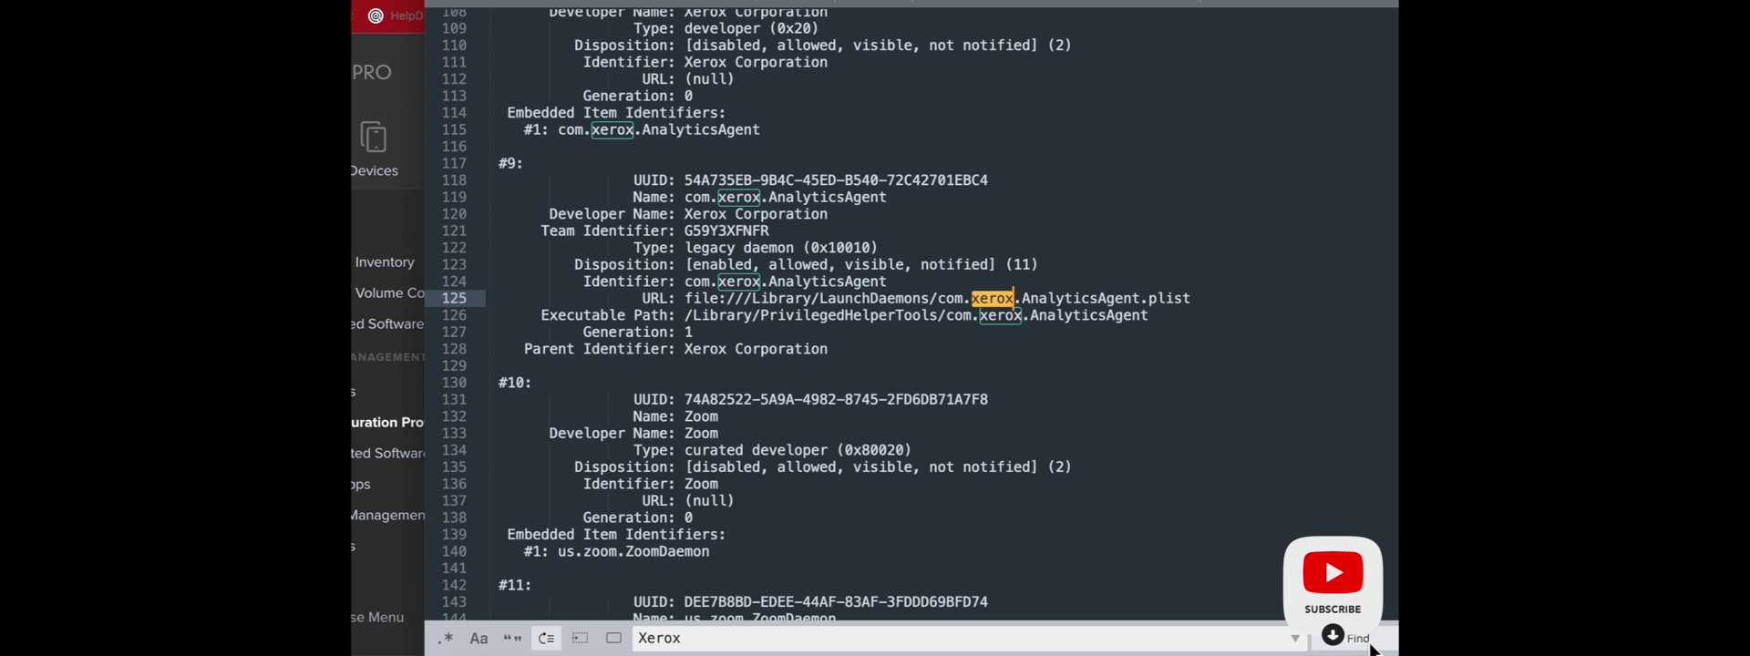
left_click(1370, 646)
left_click(1371, 646)
left_click(1371, 646)
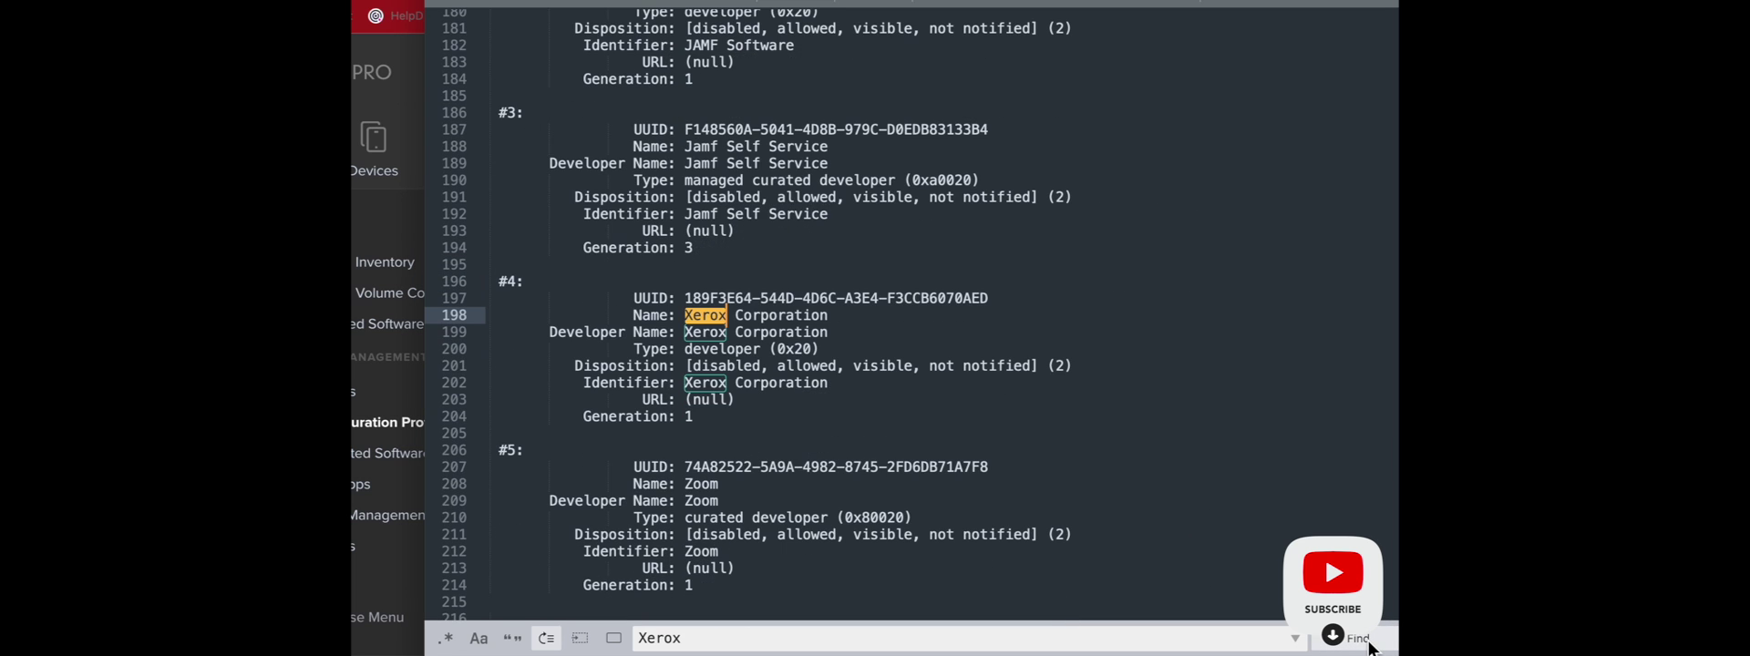
left_click(1371, 646)
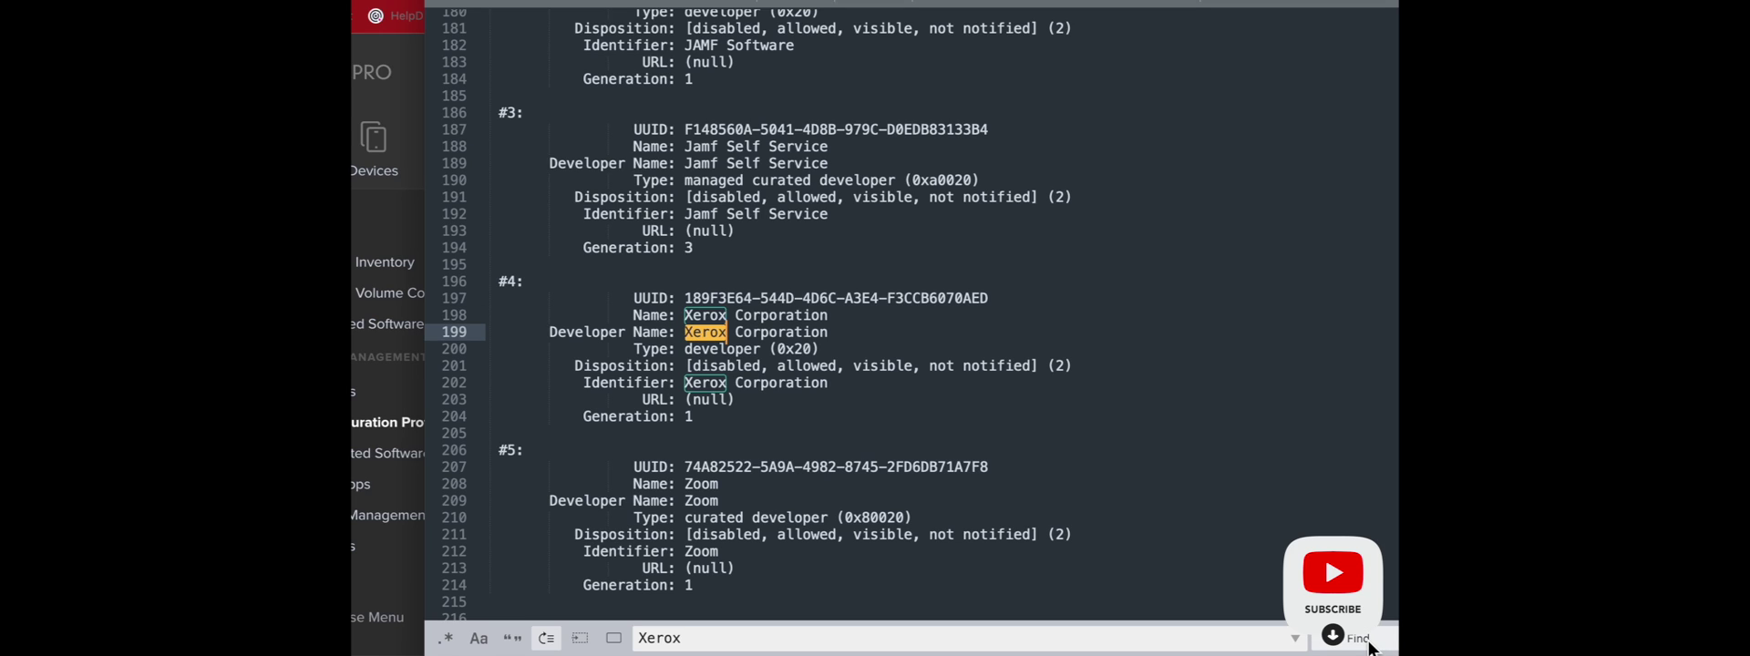
left_click(1371, 646)
left_click(1371, 646)
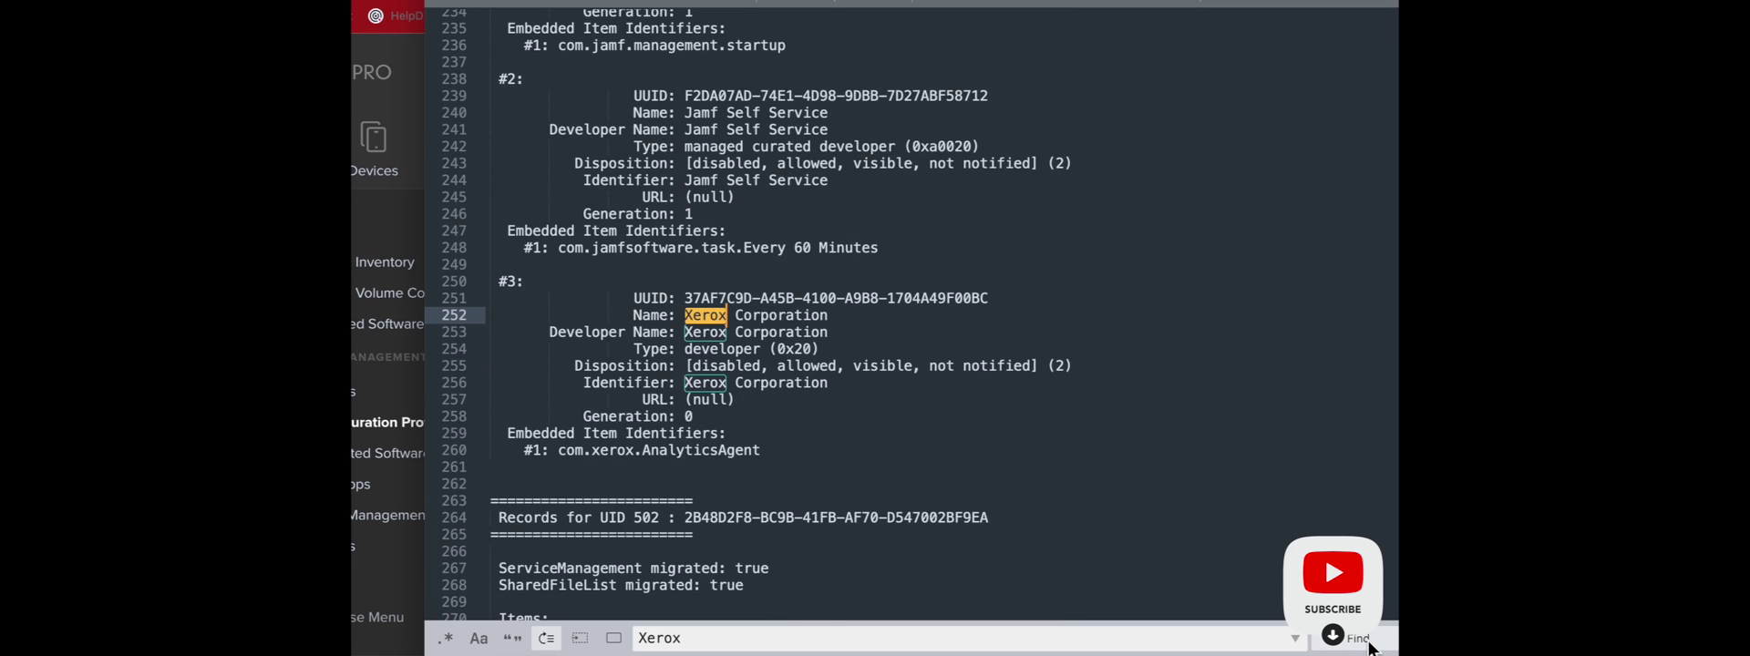
scroll(902, 547, "down", 5)
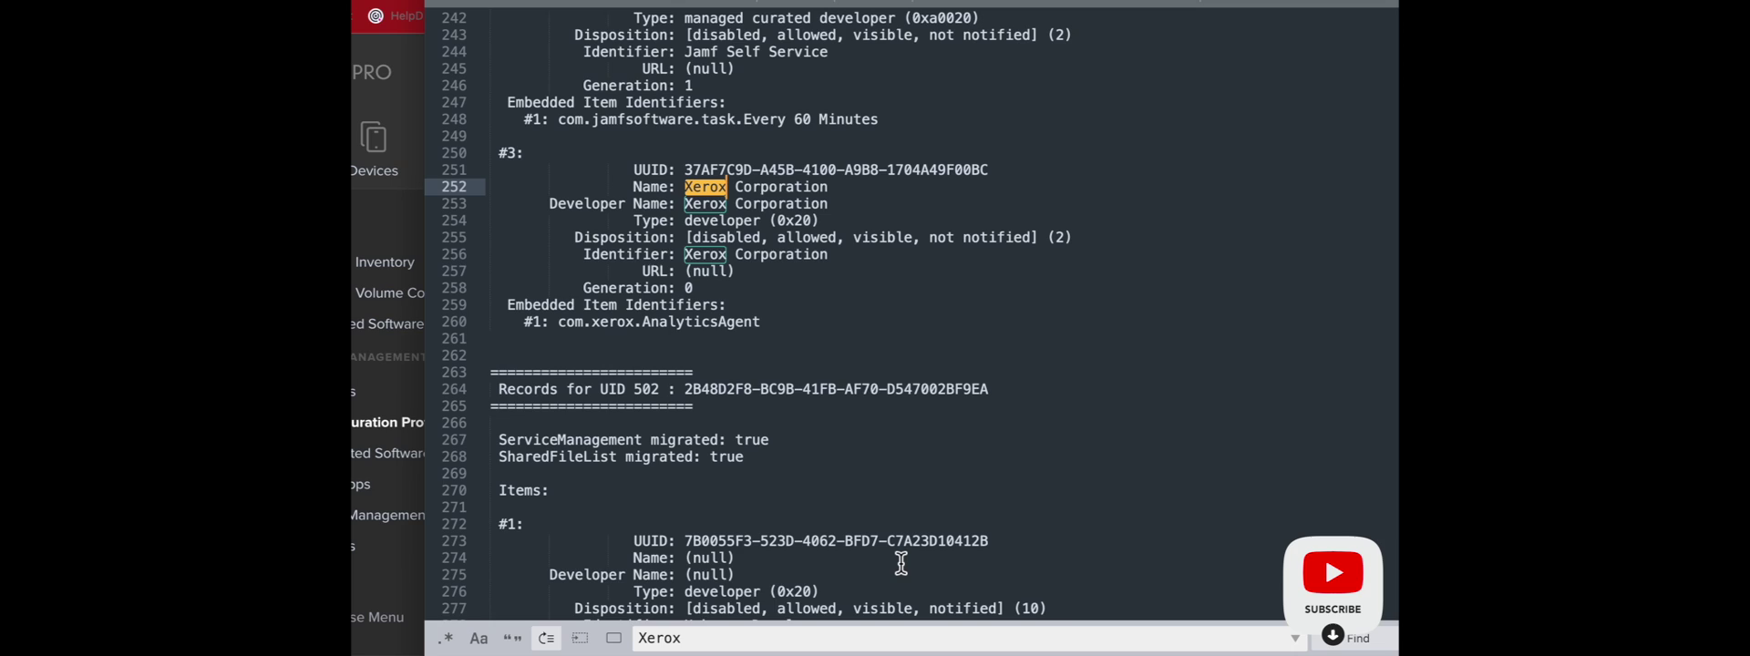
scroll(900, 563, "down", 2)
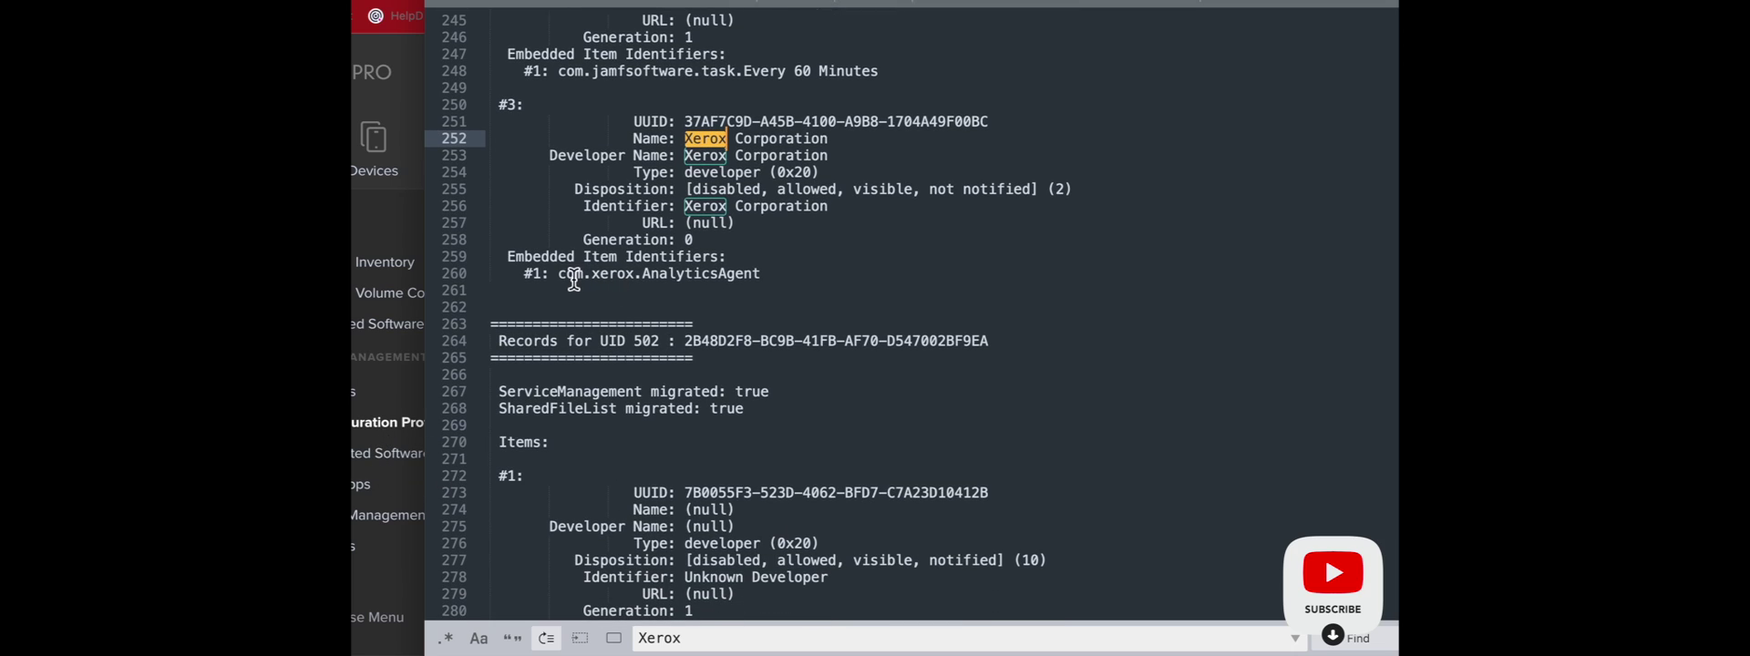
left_click_drag(557, 273, 761, 274)
key("super+c")
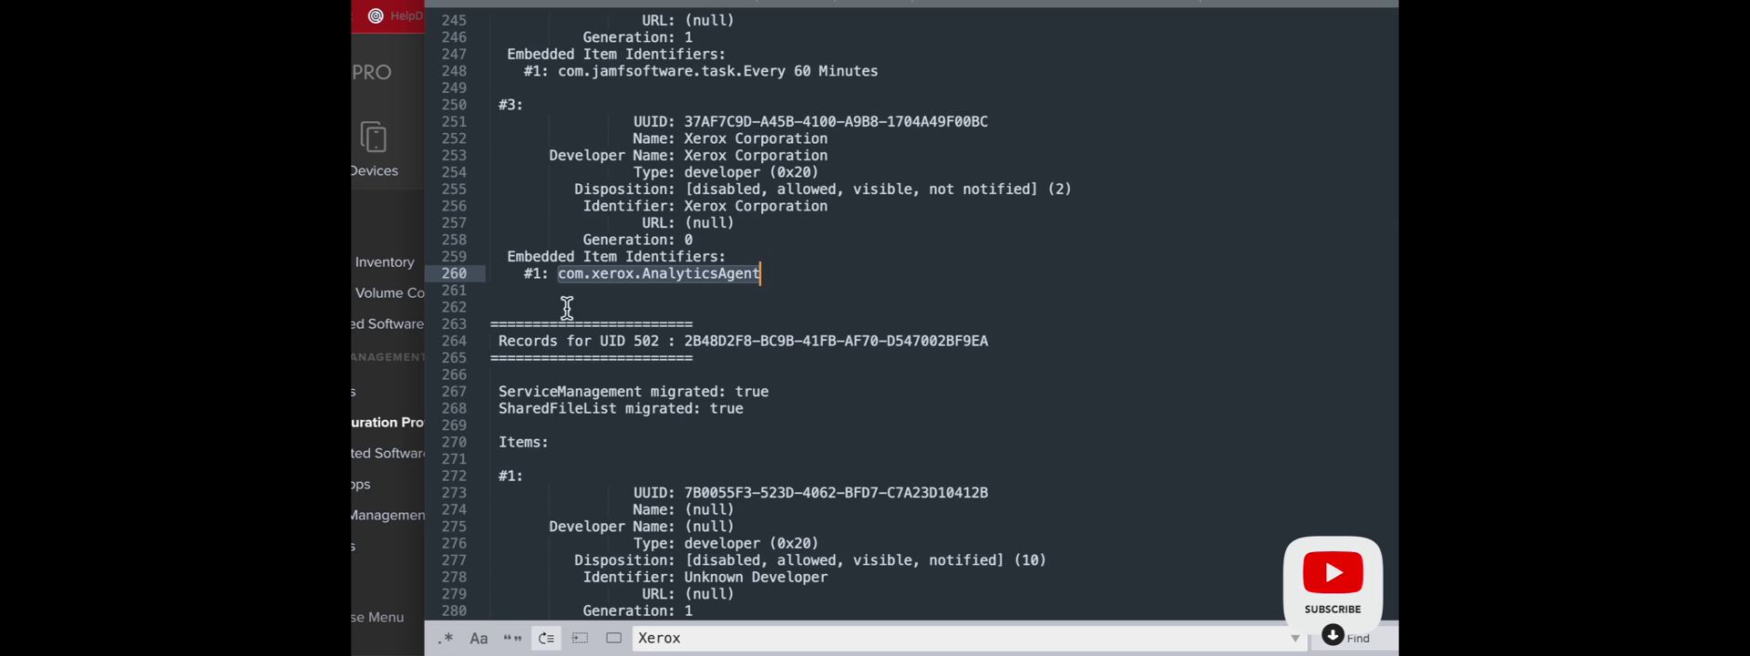
Return to the Jamf Pro profile form at its newest empty rule
left_click(408, 361)
scroll(852, 533, "up", 2)
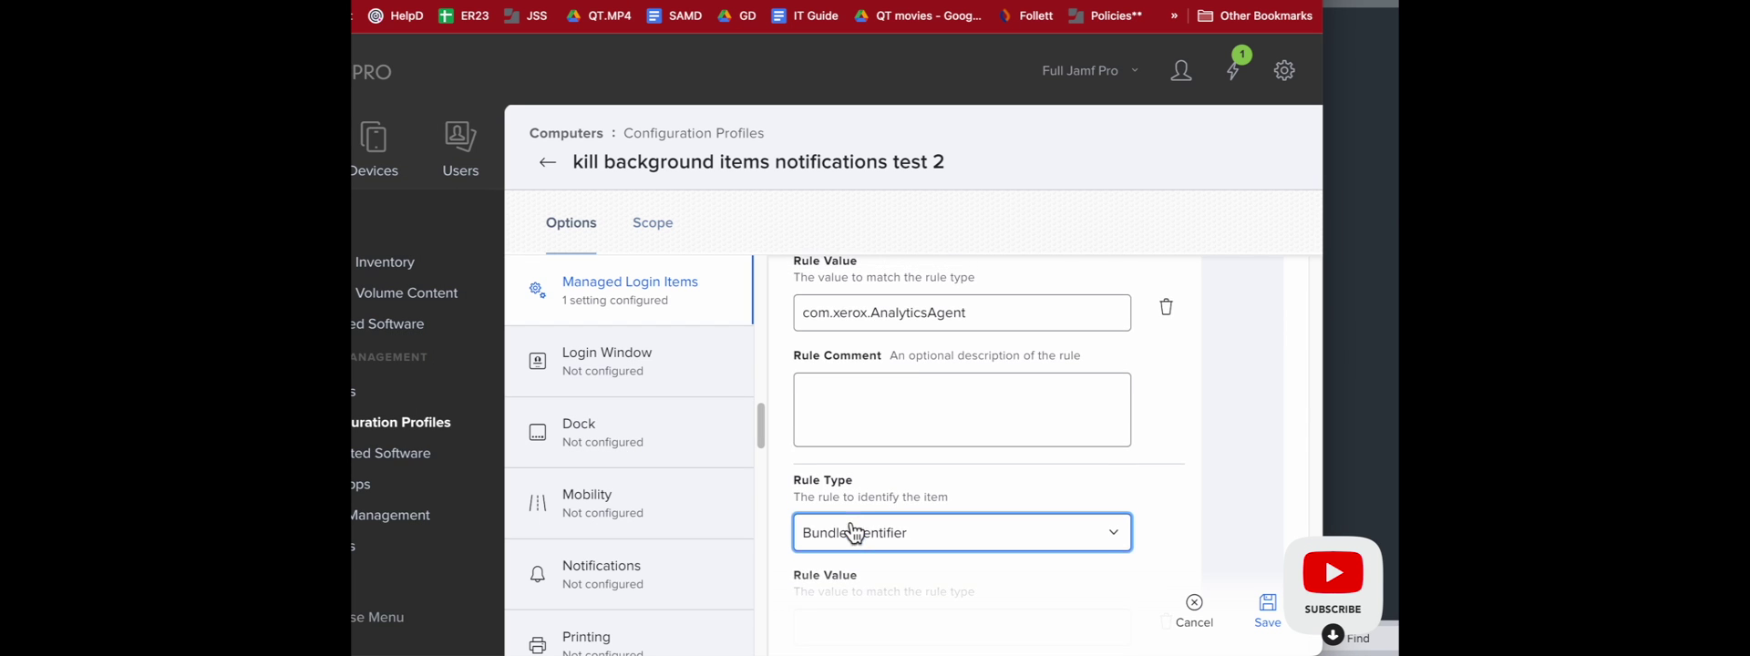
scroll(852, 533, "up", 3)
scroll(875, 556, "down", 2)
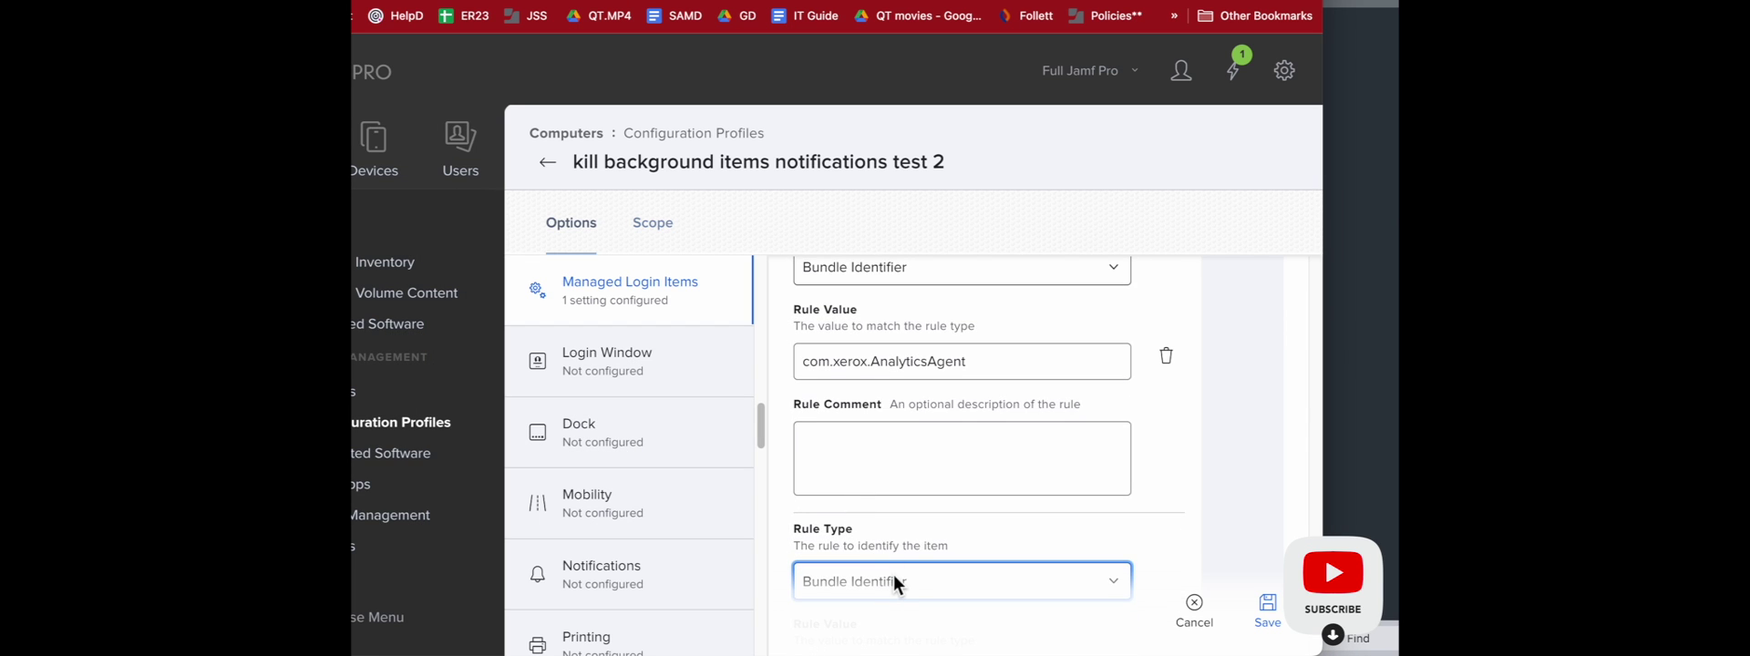
Set the newest rule to Bundle Identifier with value com.xerox.AnalyticsAgent
scroll(891, 573, "down", 1)
left_click(900, 511)
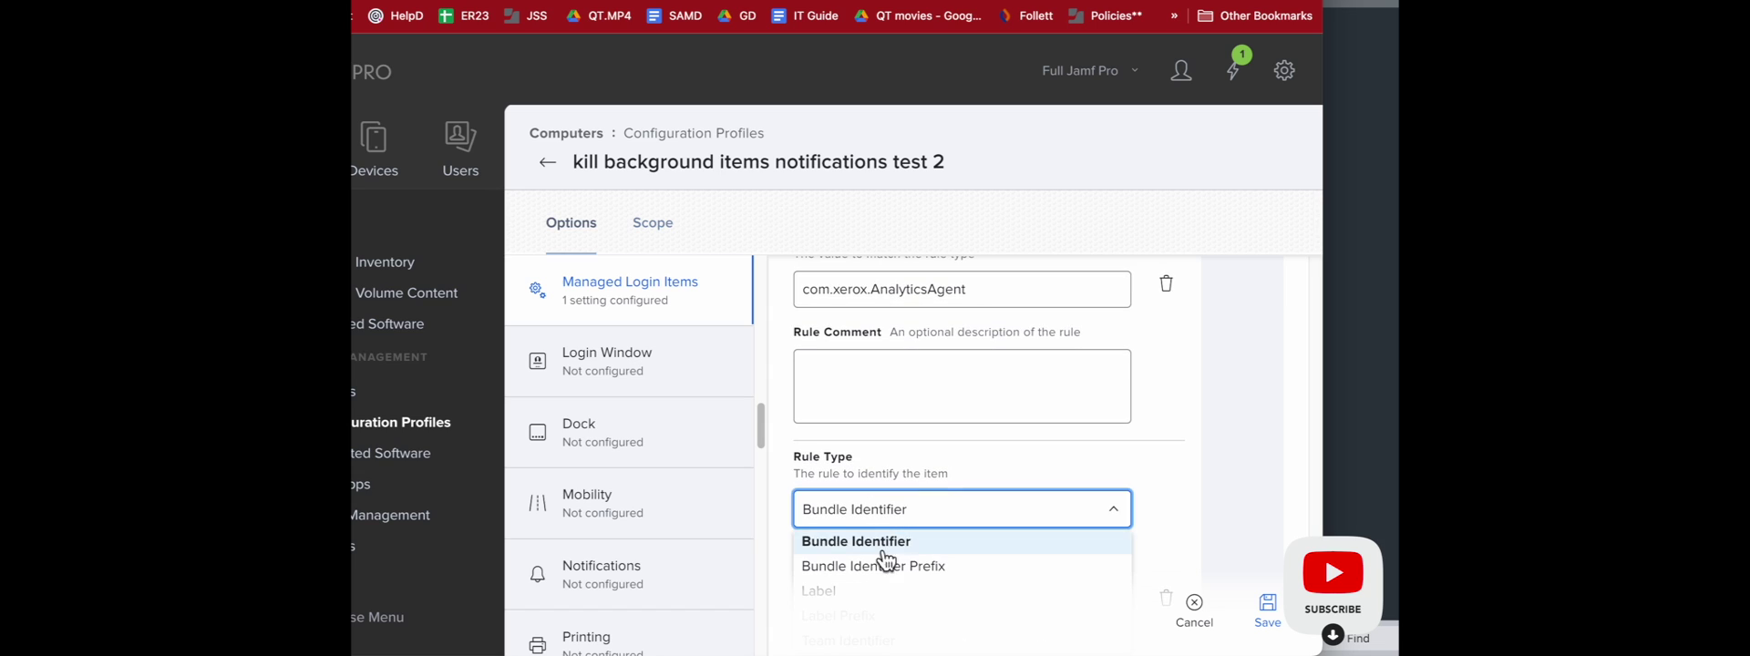
left_click(882, 547)
scroll(878, 456, "down", 3)
left_click(872, 344)
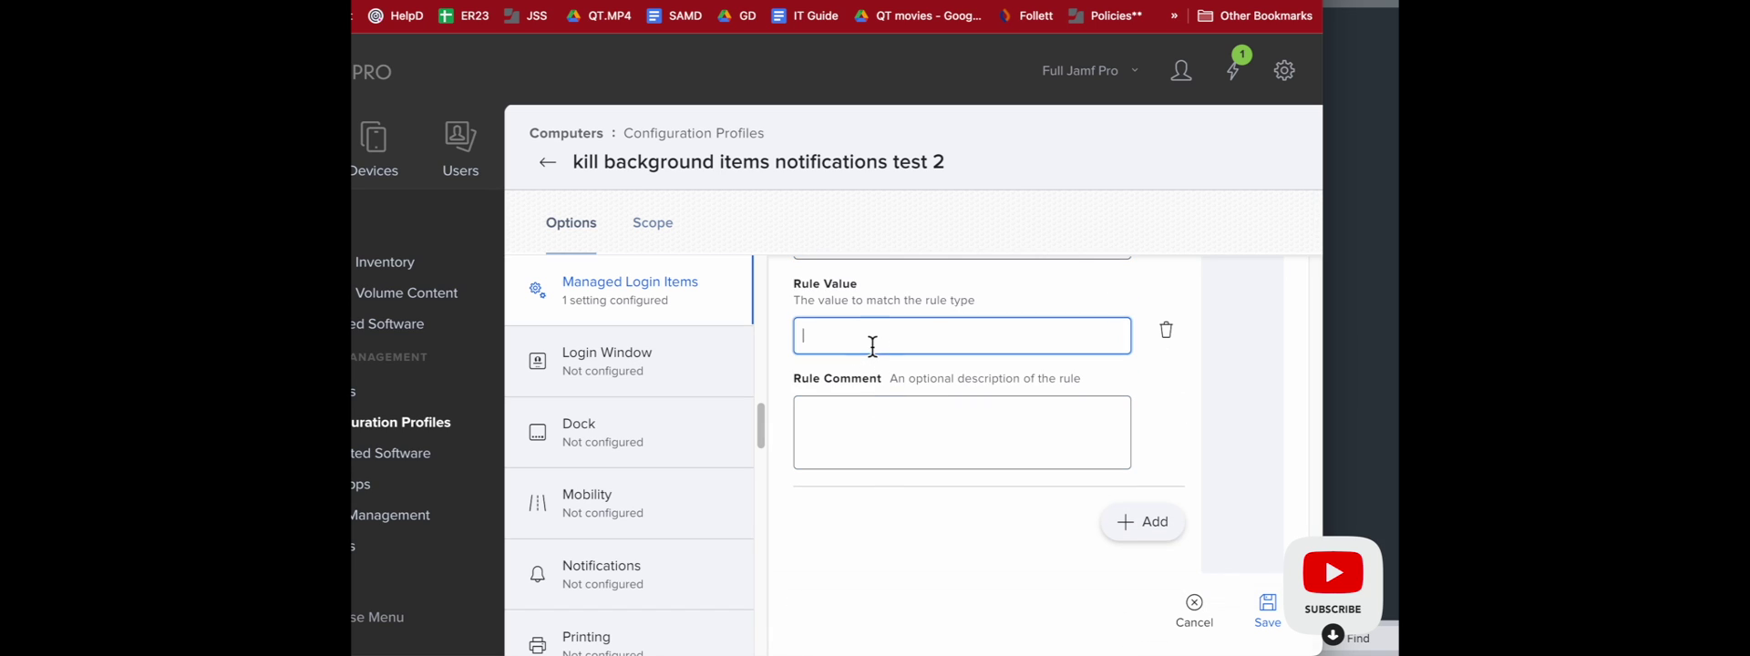
key("super+v")
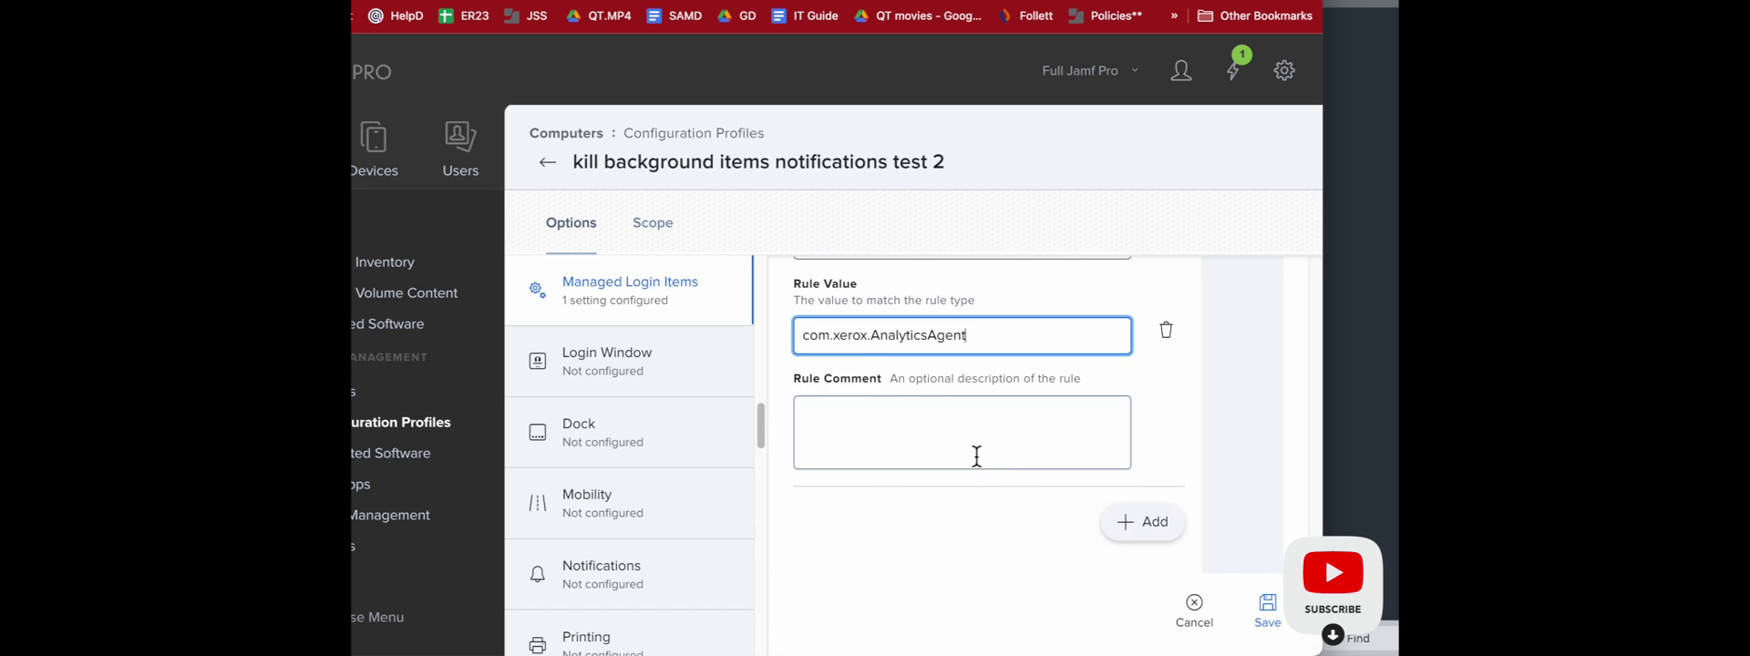
Save the profile, redistributing it to all computers in scope
left_click(1268, 609)
left_click(557, 351)
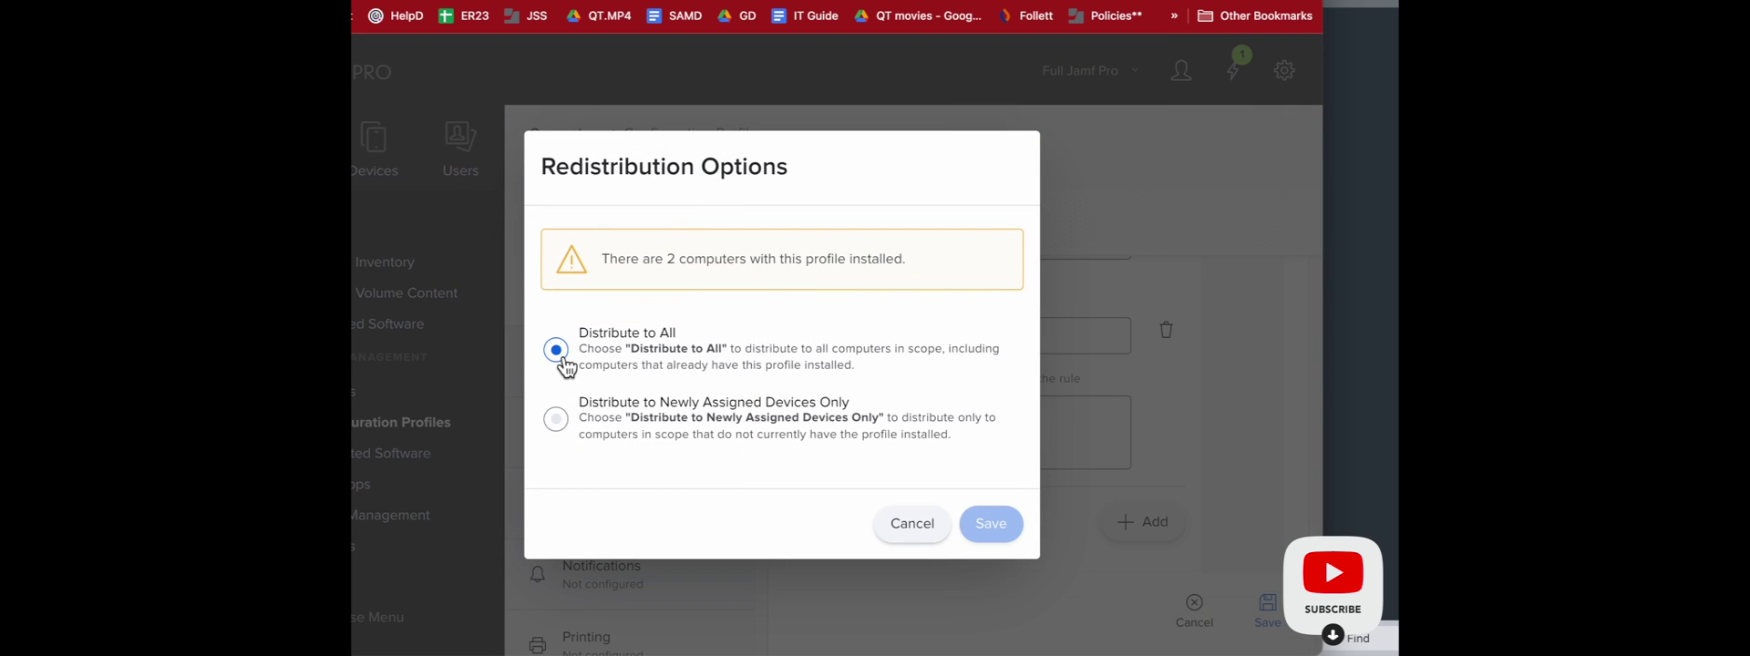
left_click(994, 523)
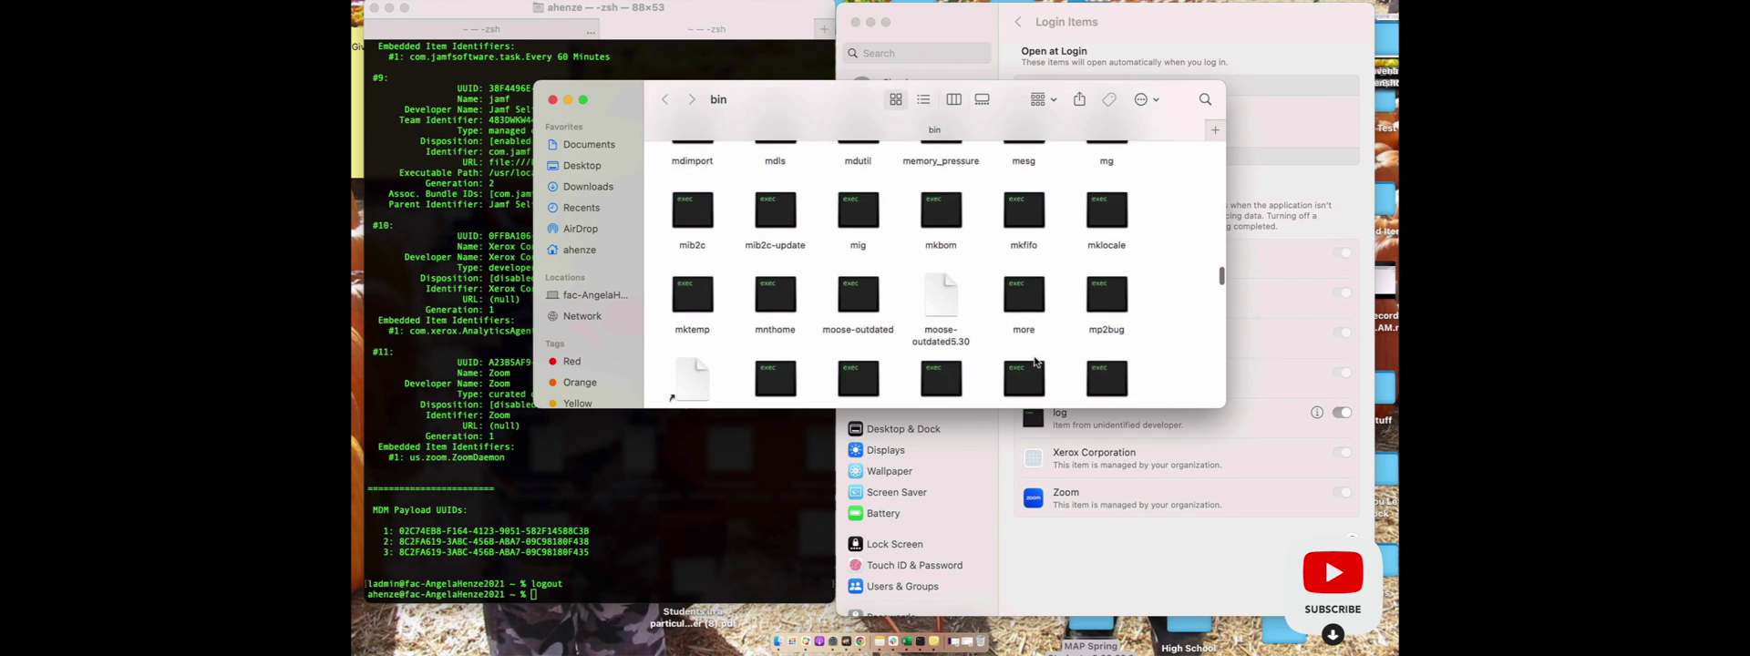
scroll(1033, 362, "down", 15)
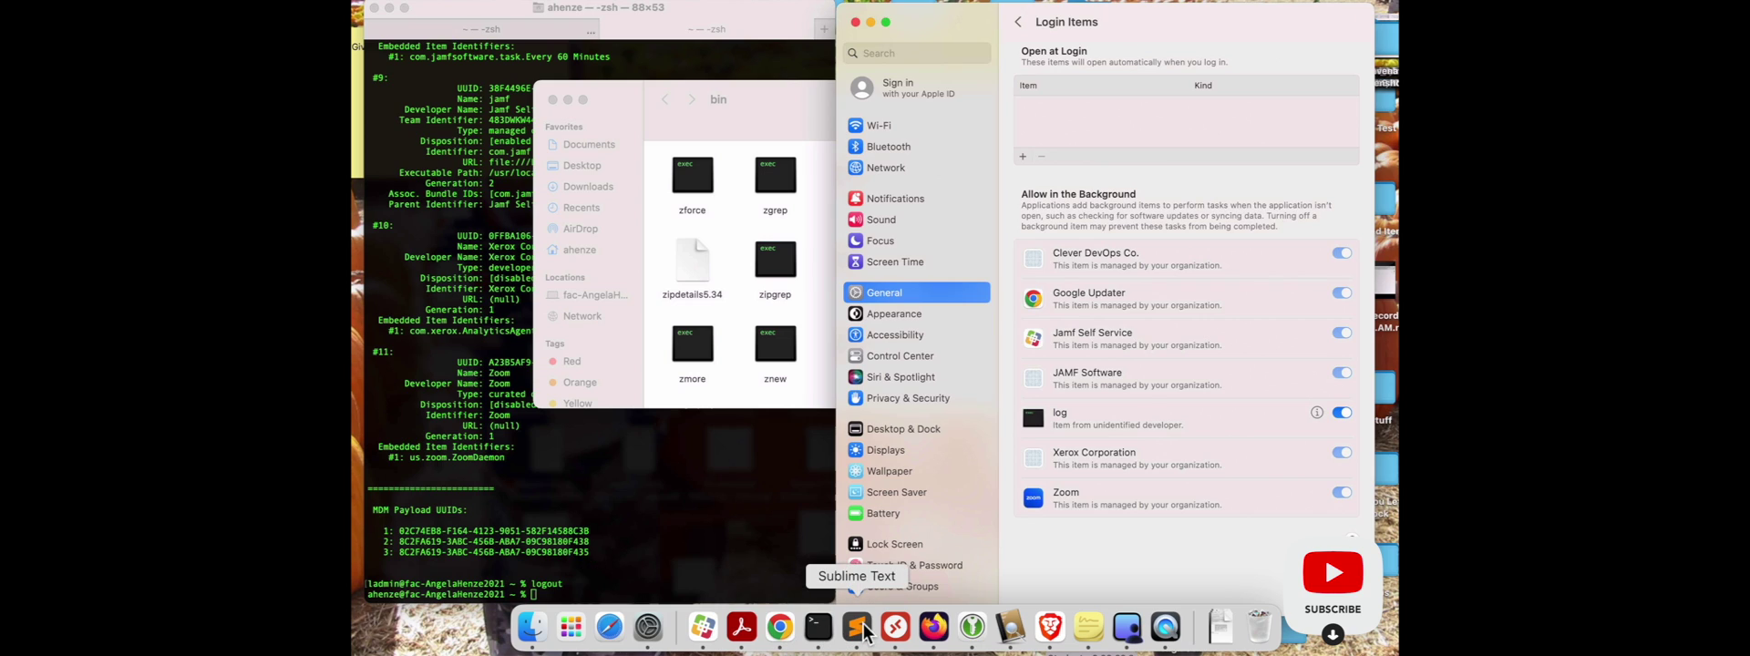
Search the background items listing for 'Log' and copy the org.churchofjesuschrist.Nudge.Logger identifier on line 26
left_click(863, 629)
left_click(888, 442)
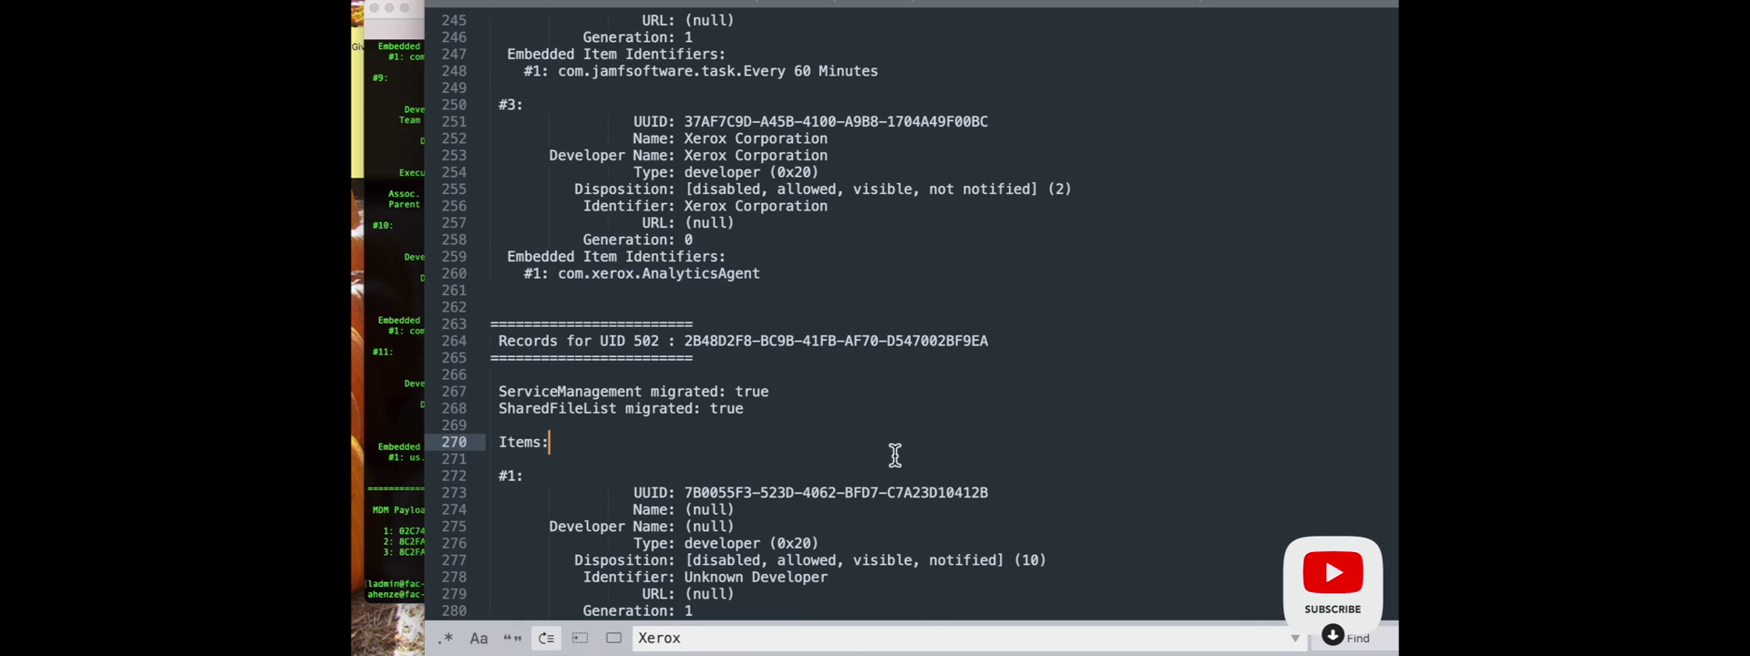
double_click(826, 638)
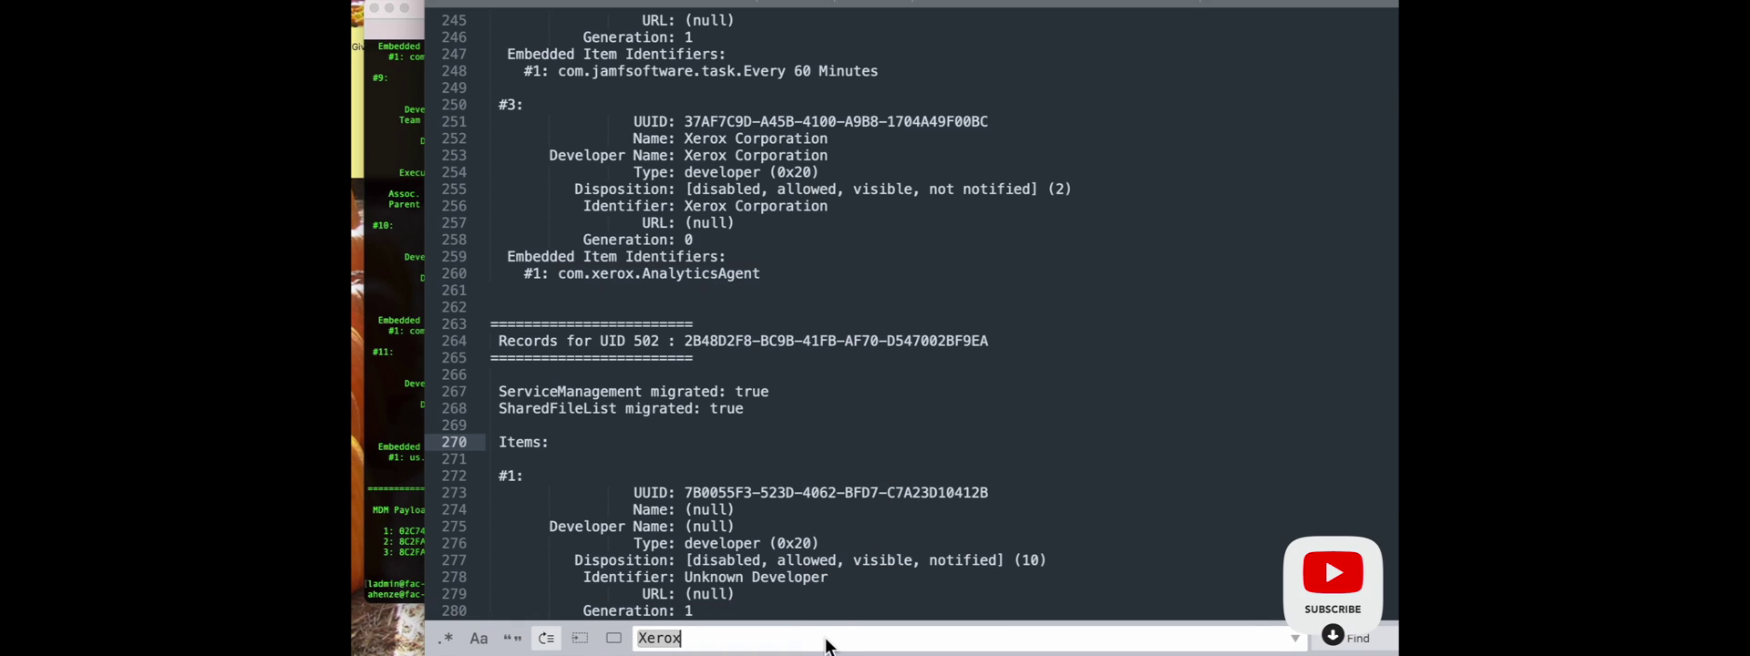
type("Log")
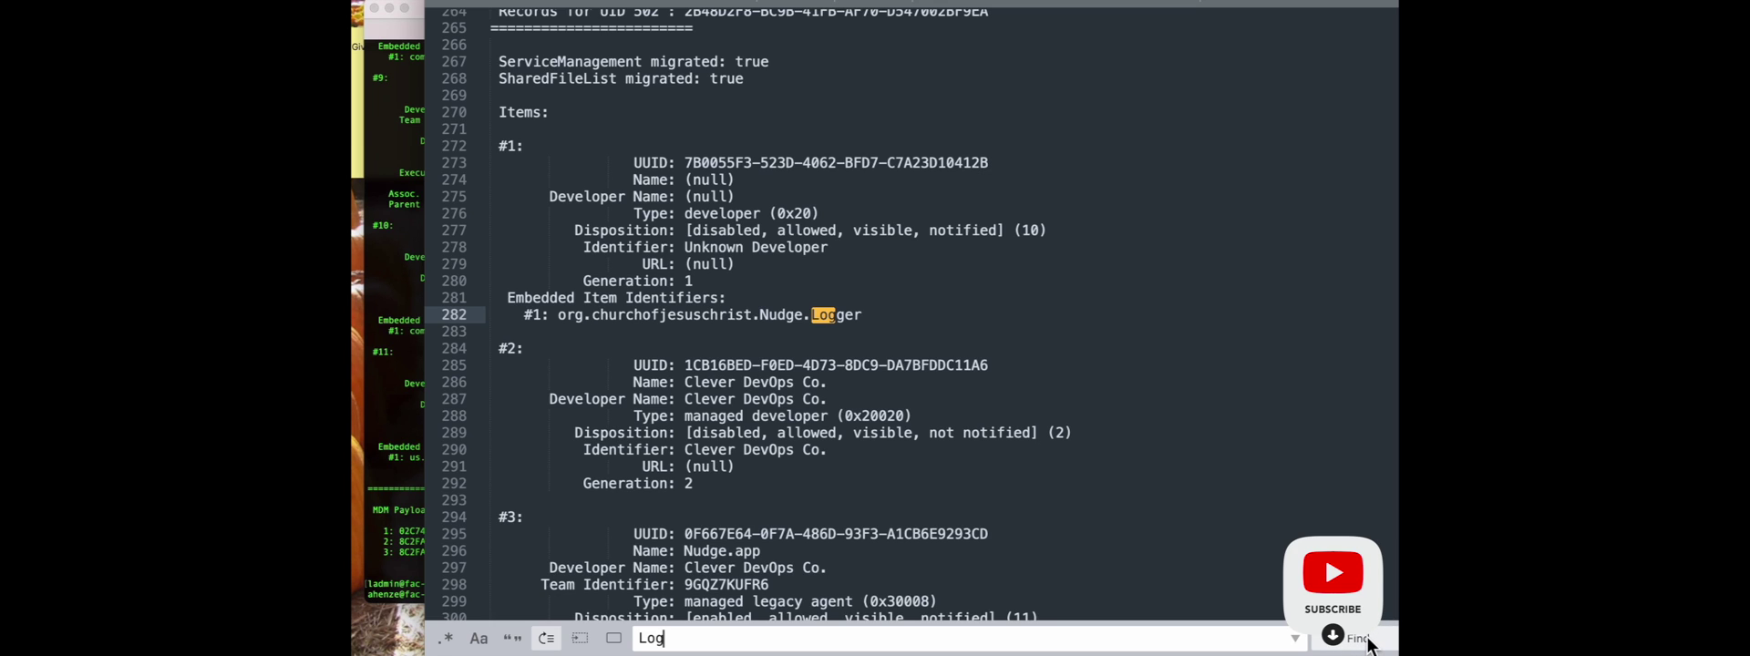
left_click(1367, 643)
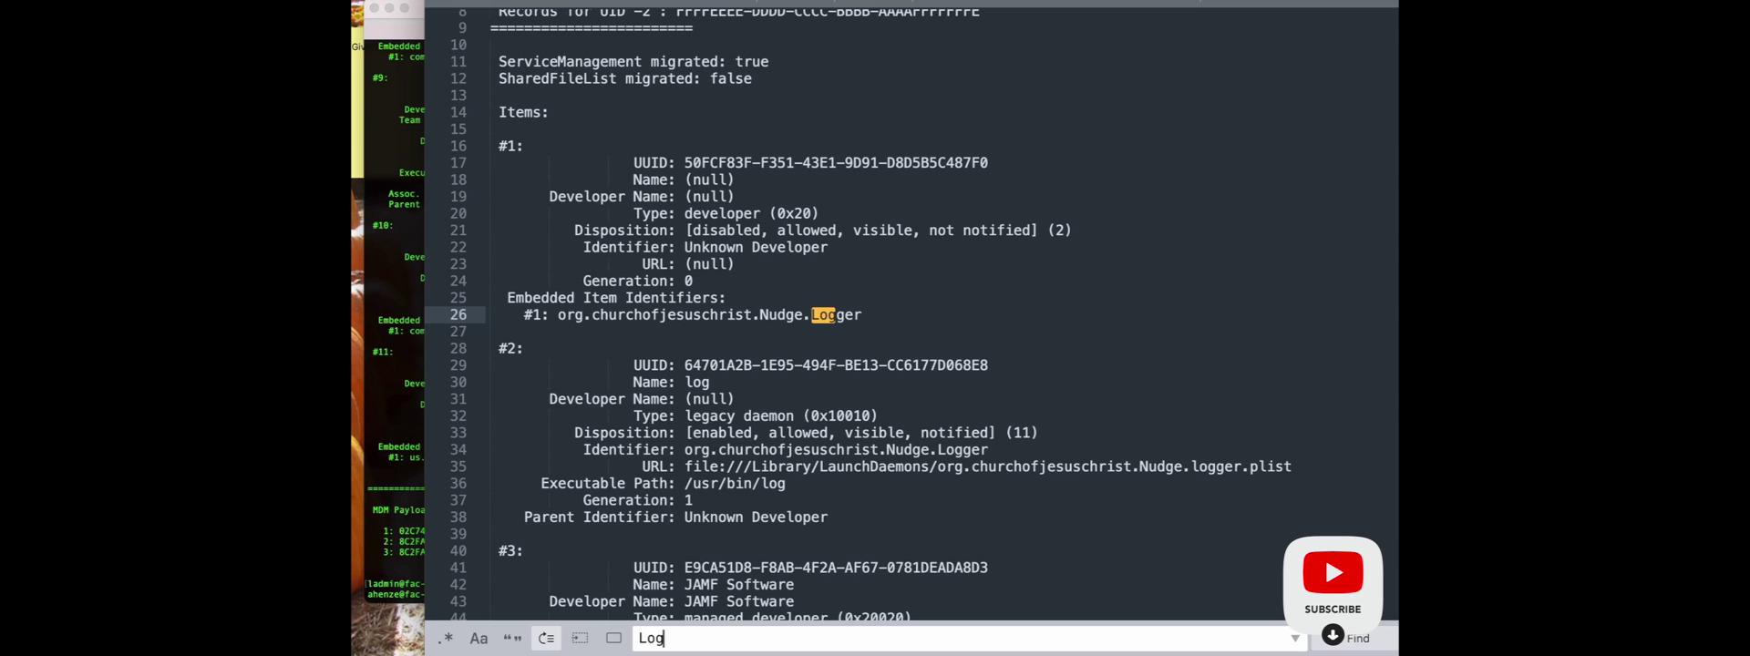
left_click_drag(862, 315, 557, 320)
key("super+c")
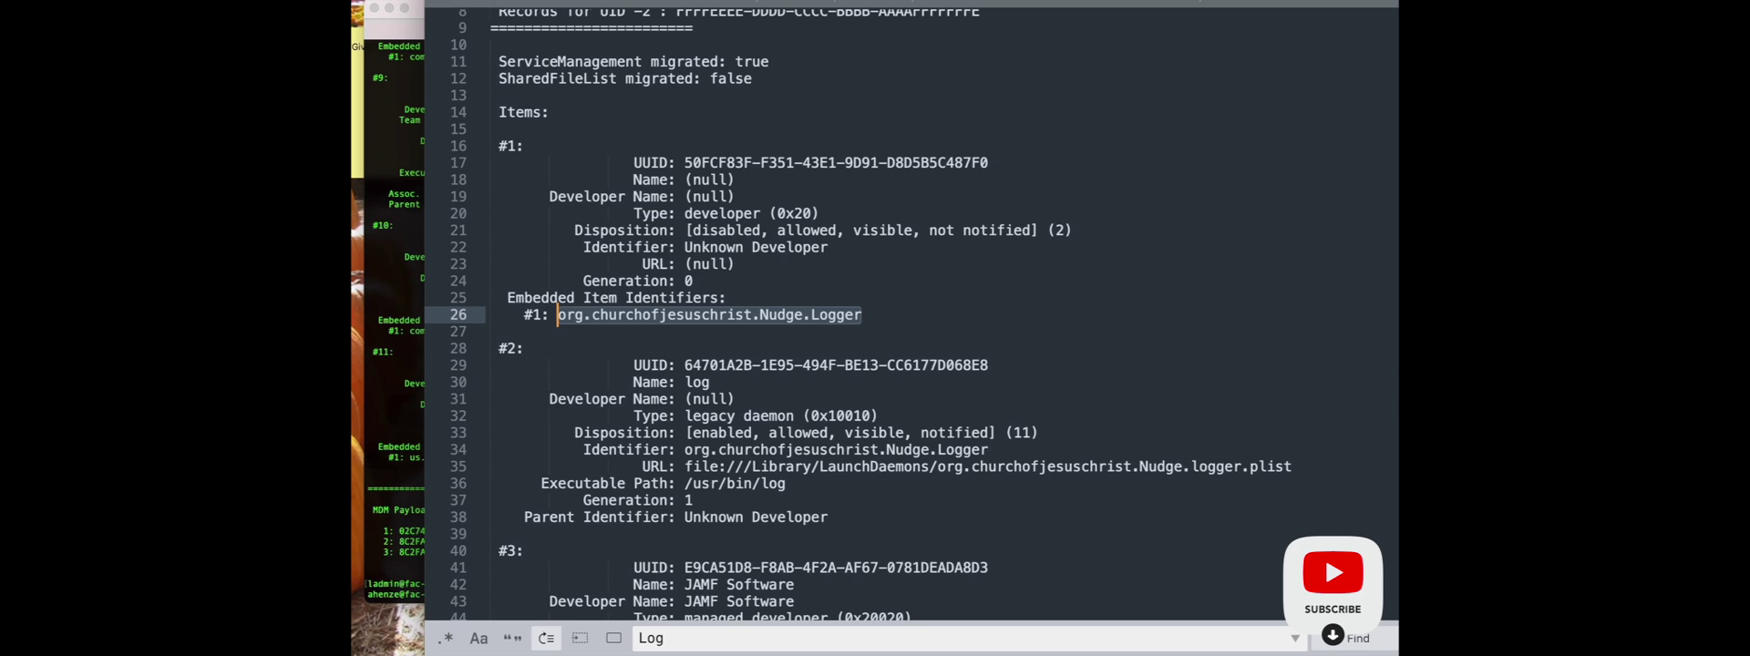
key("super+Tab")
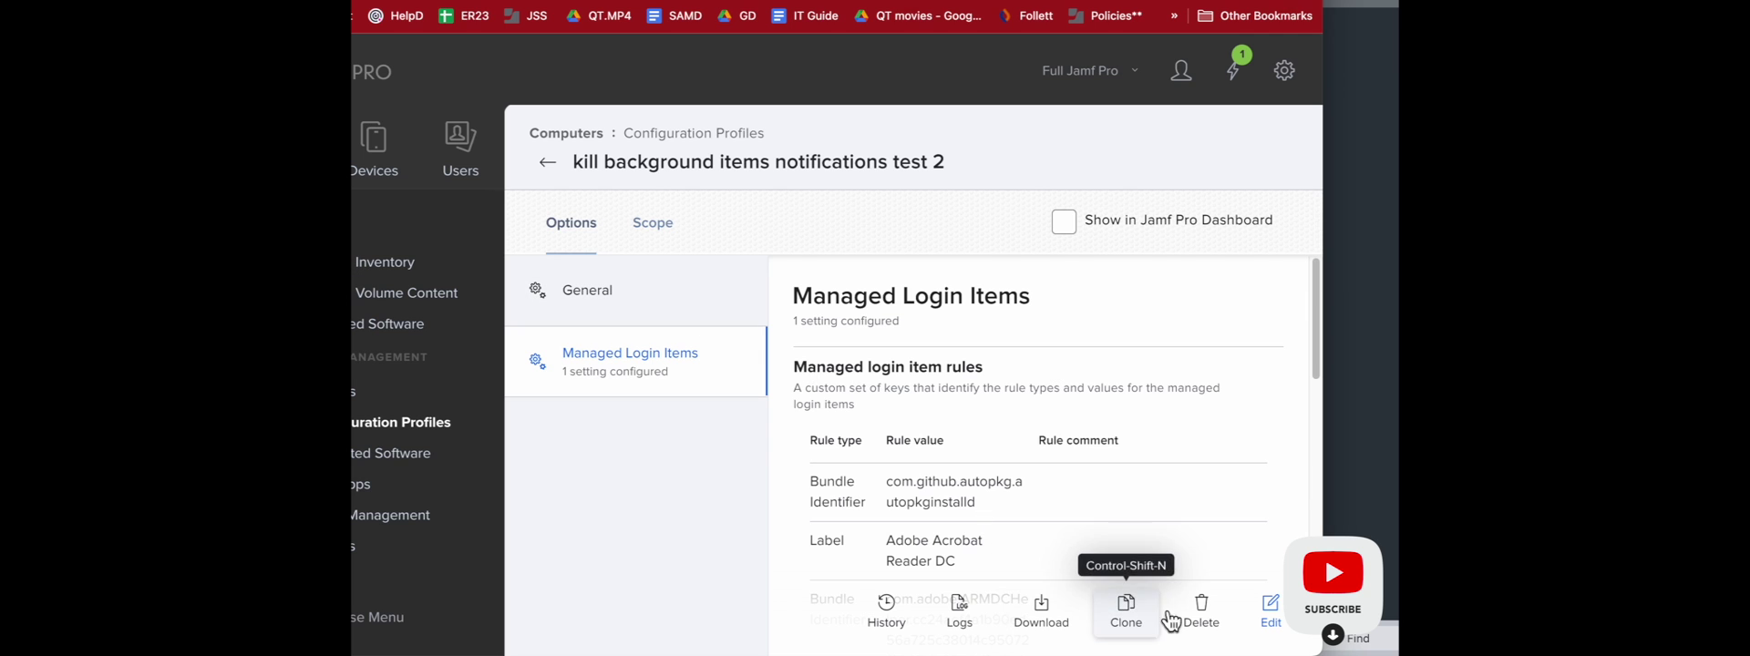
Edit the profile and add a Bundle Identifier login-item rule for org.churchofjesuschrist.Nudge.Logger
left_click(1270, 612)
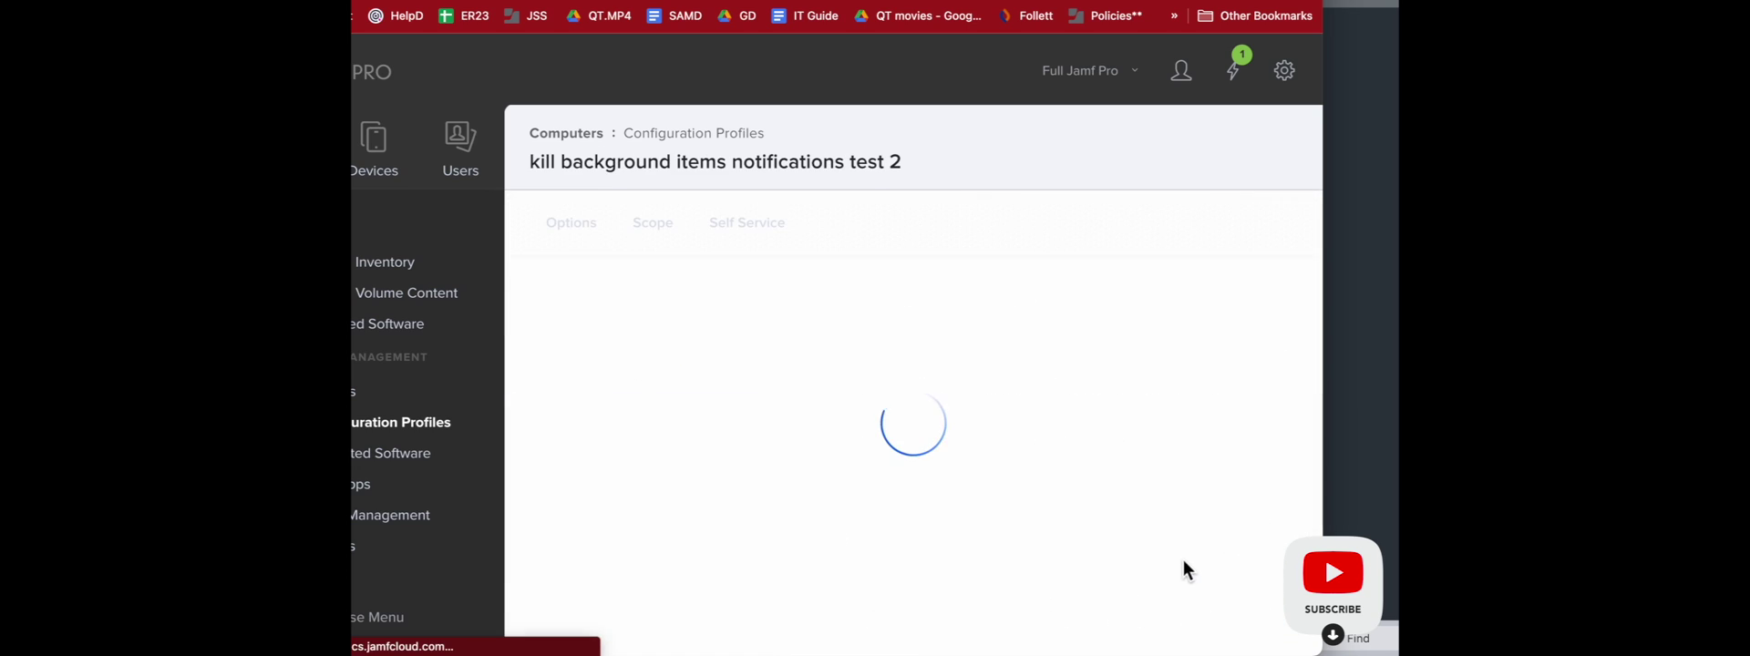
scroll(1048, 540, "down", 5)
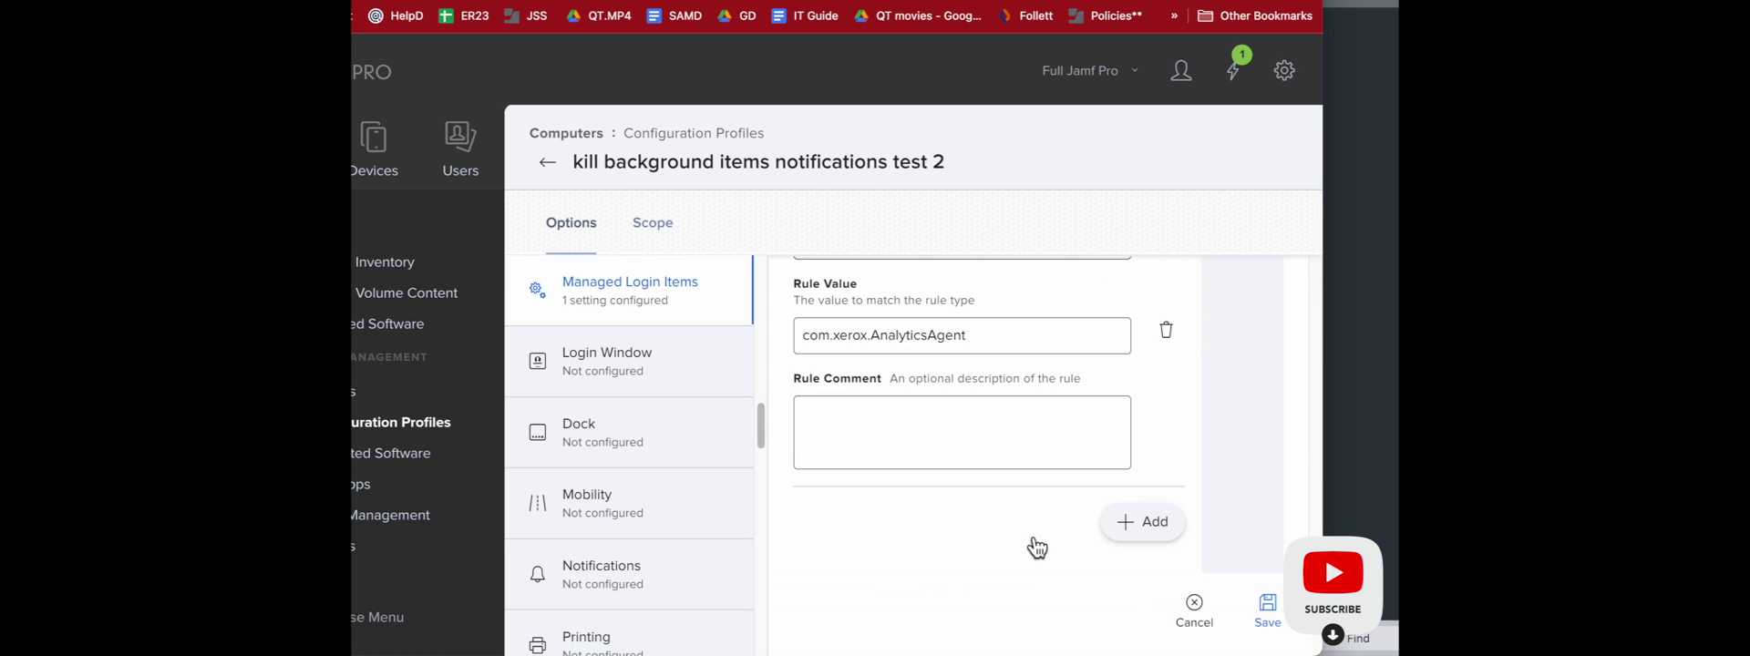
left_click(1135, 527)
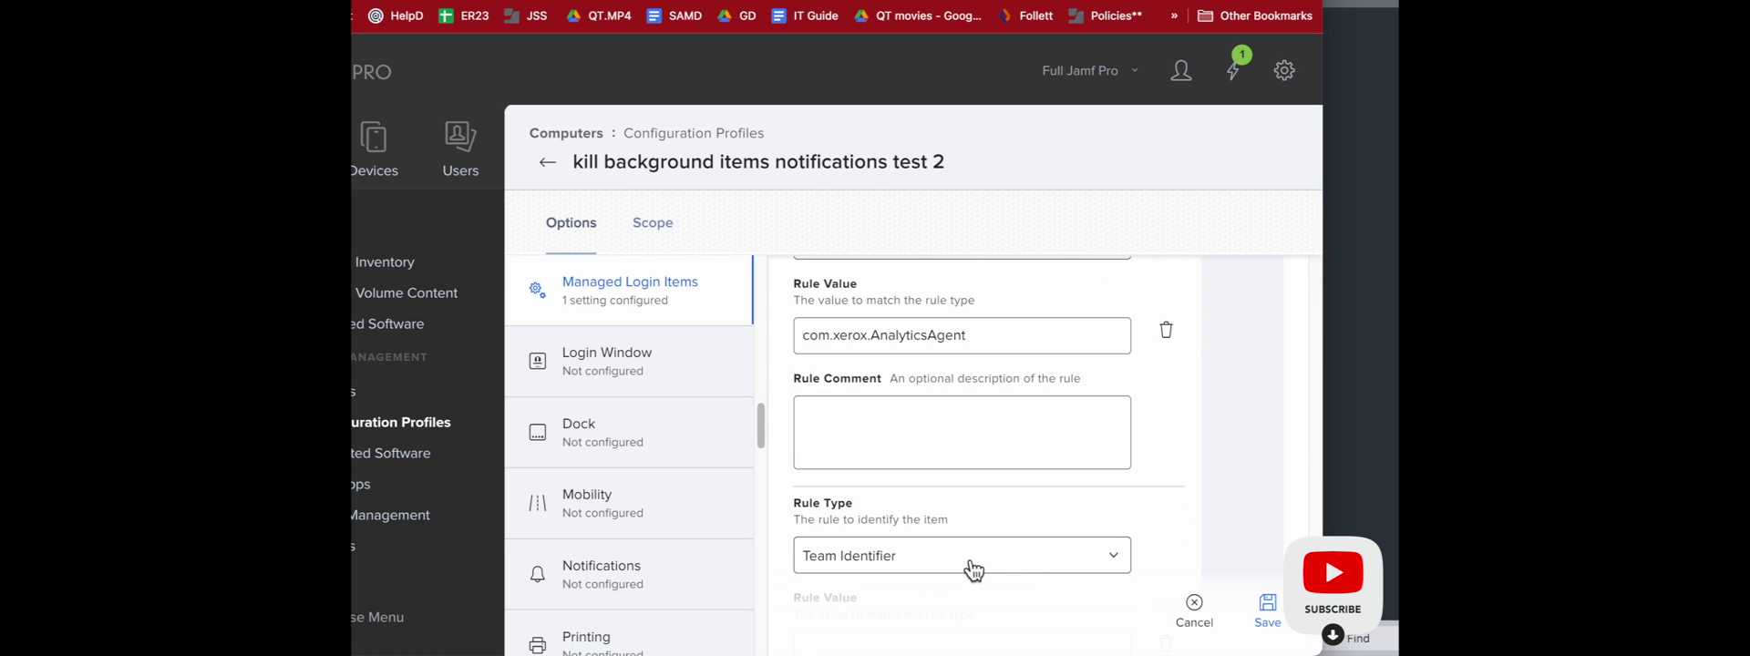
scroll(971, 552, "down", 3)
left_click(966, 349)
scroll(966, 347, "up", 2)
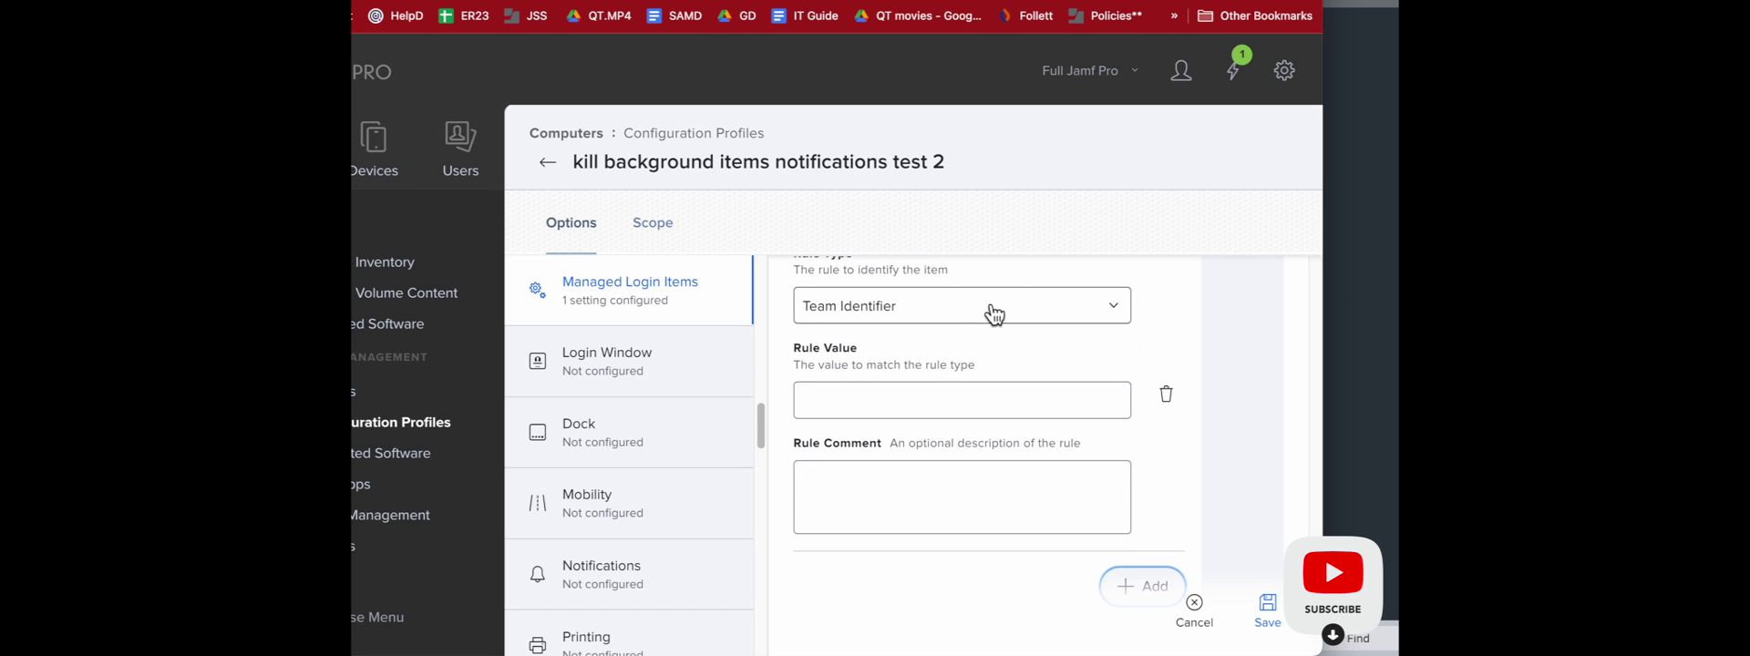
left_click(988, 313)
left_click(965, 339)
left_click(953, 405)
key("super+v")
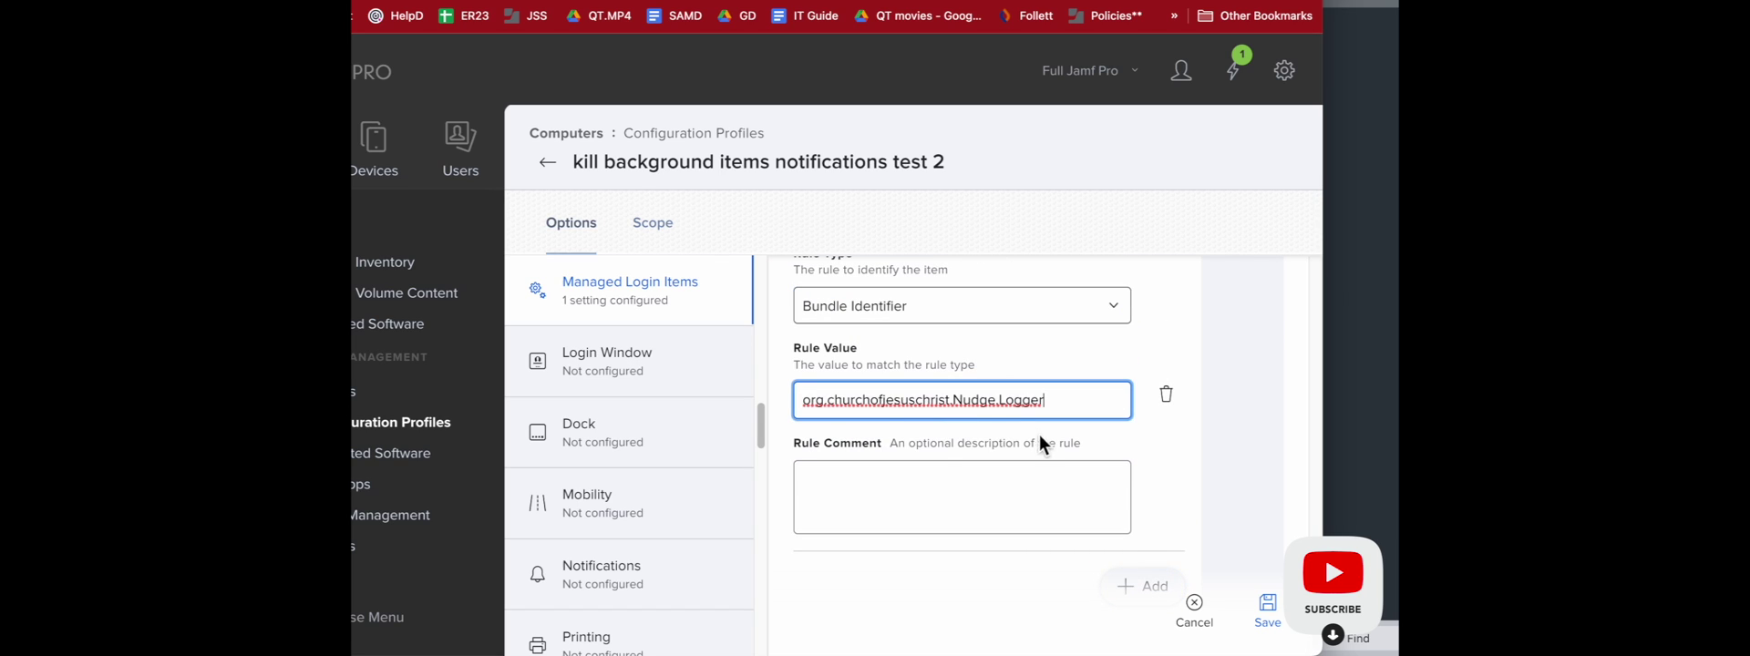
Add a Bundle Identifier Prefix rule with the same org.churchofjesuschrist.Nudge.Logger value
scroll(1048, 446, "down", 1)
left_click(1150, 530)
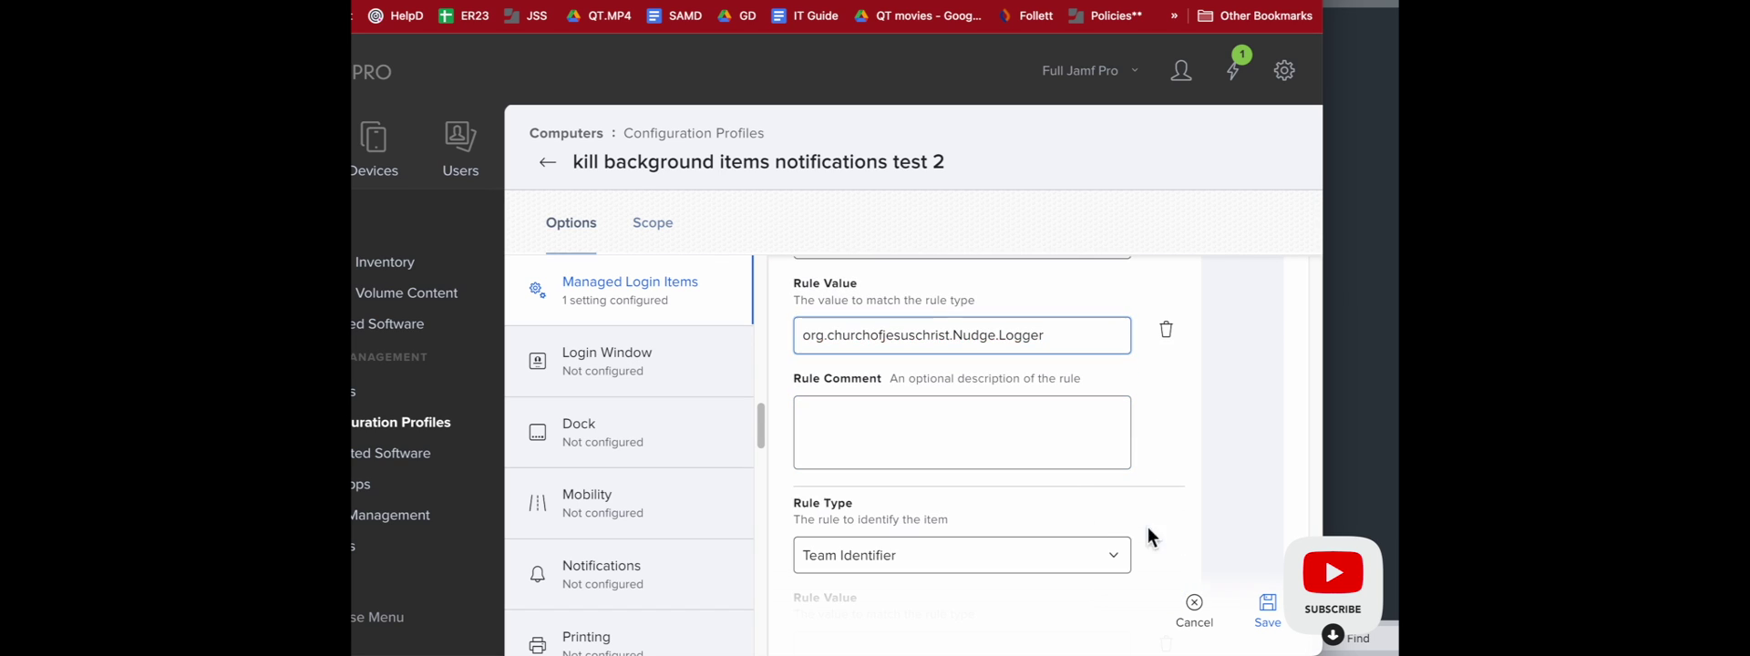
scroll(1084, 519, "down", 1)
left_click(1070, 511)
left_click(1031, 550)
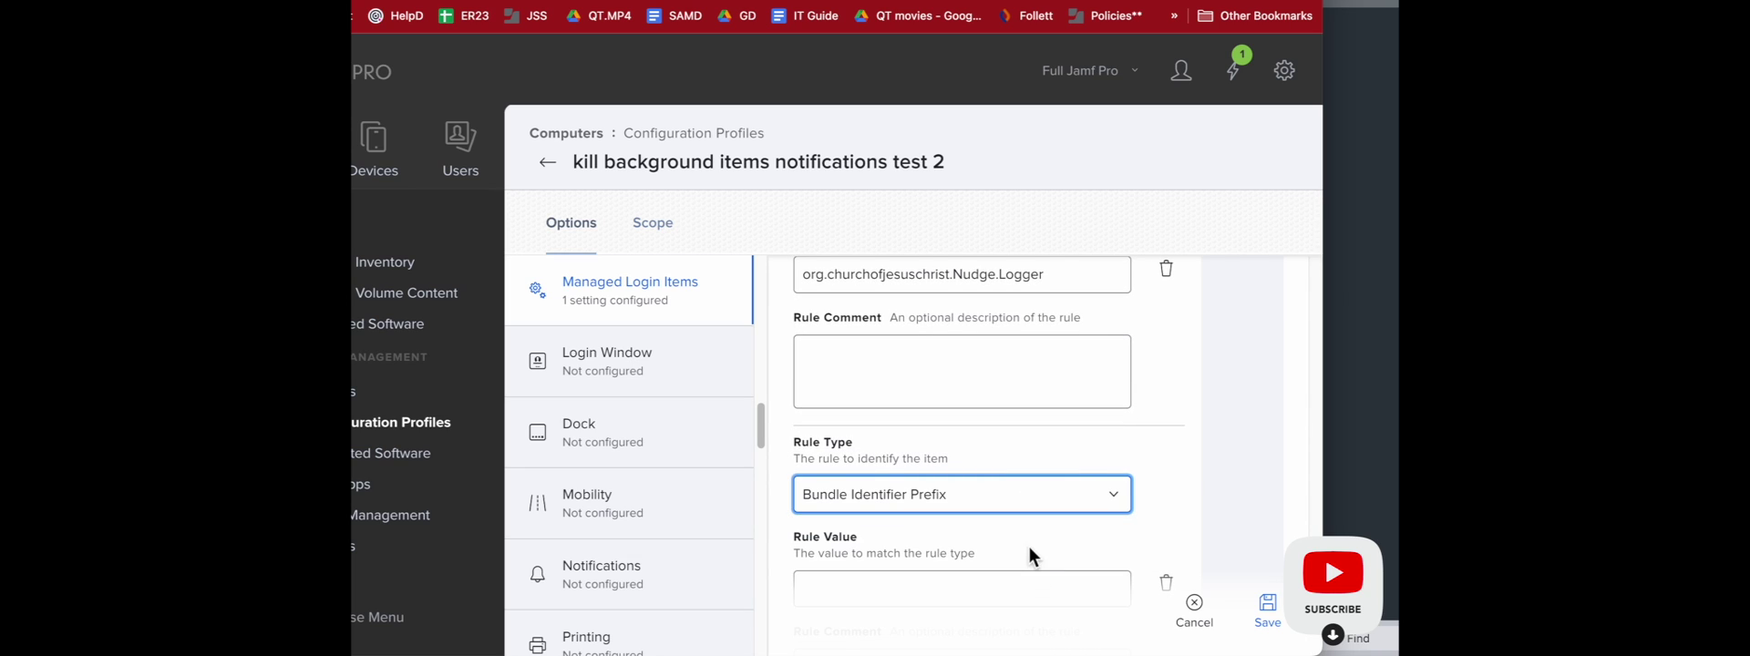
scroll(1006, 575, "down", 2)
left_click(1004, 497)
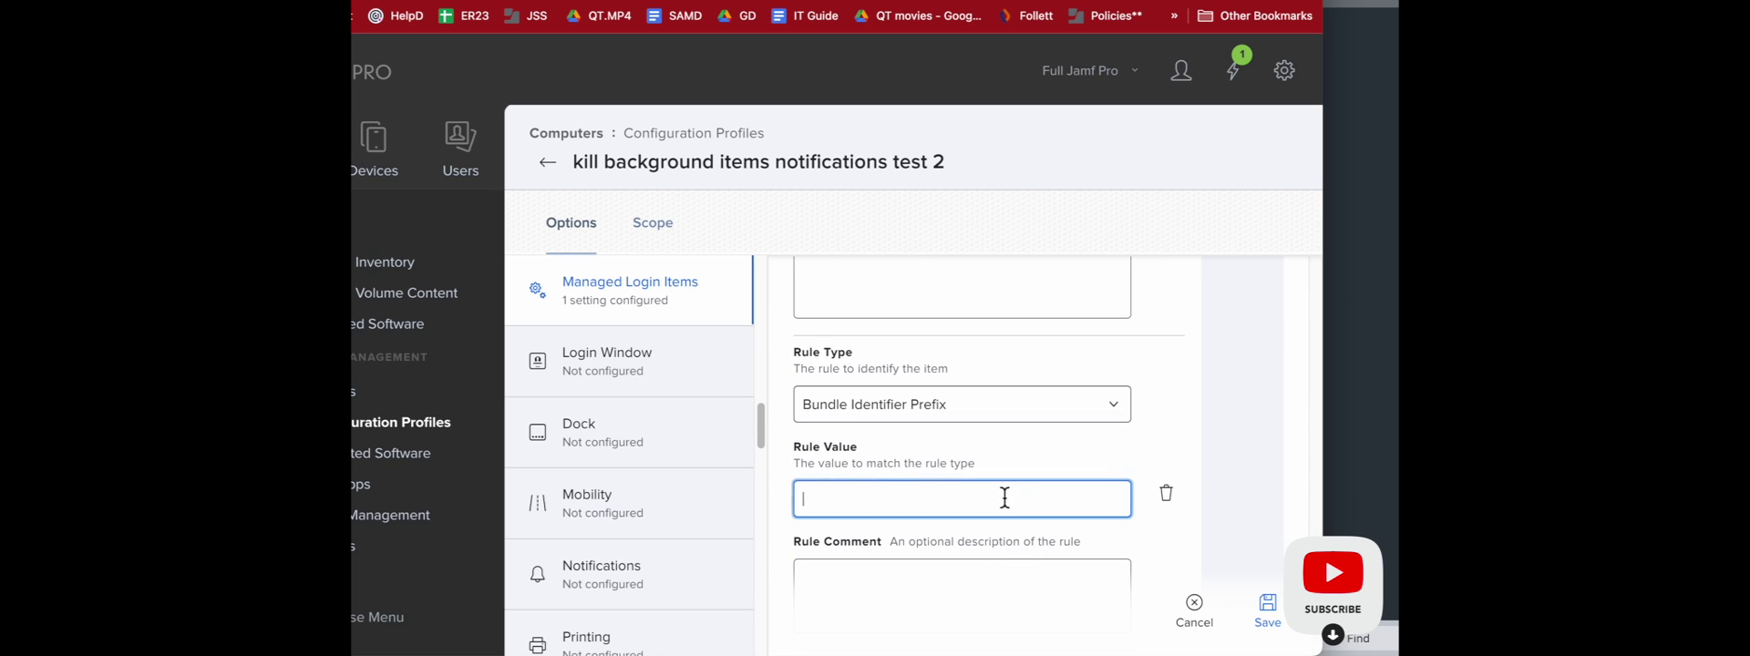
type("org.churchofjesuschrist.Nudge.Logger")
scroll(1094, 547, "down", 1)
Save the profile and redistribute it to all computers
left_click(1267, 606)
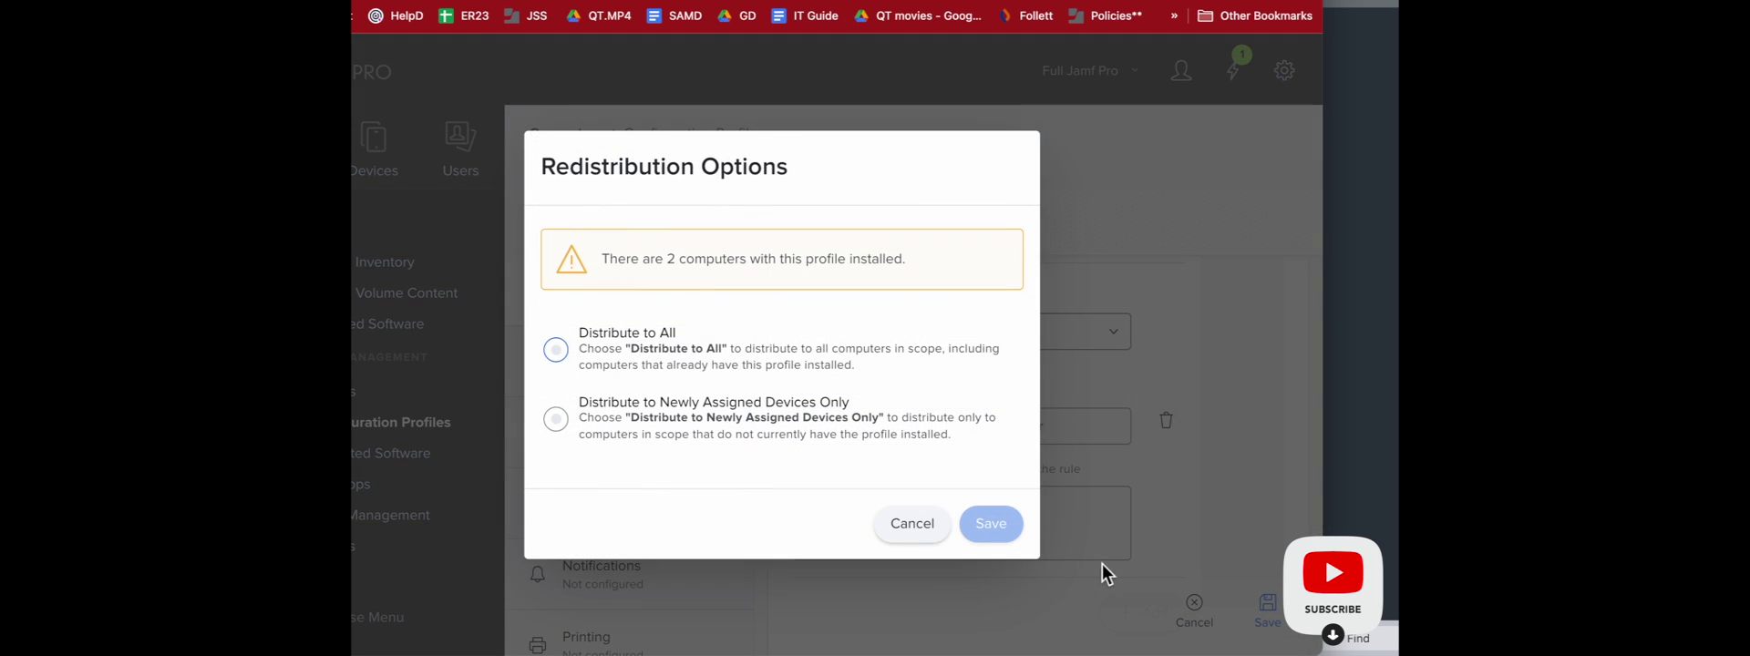
left_click(556, 349)
left_click(1003, 522)
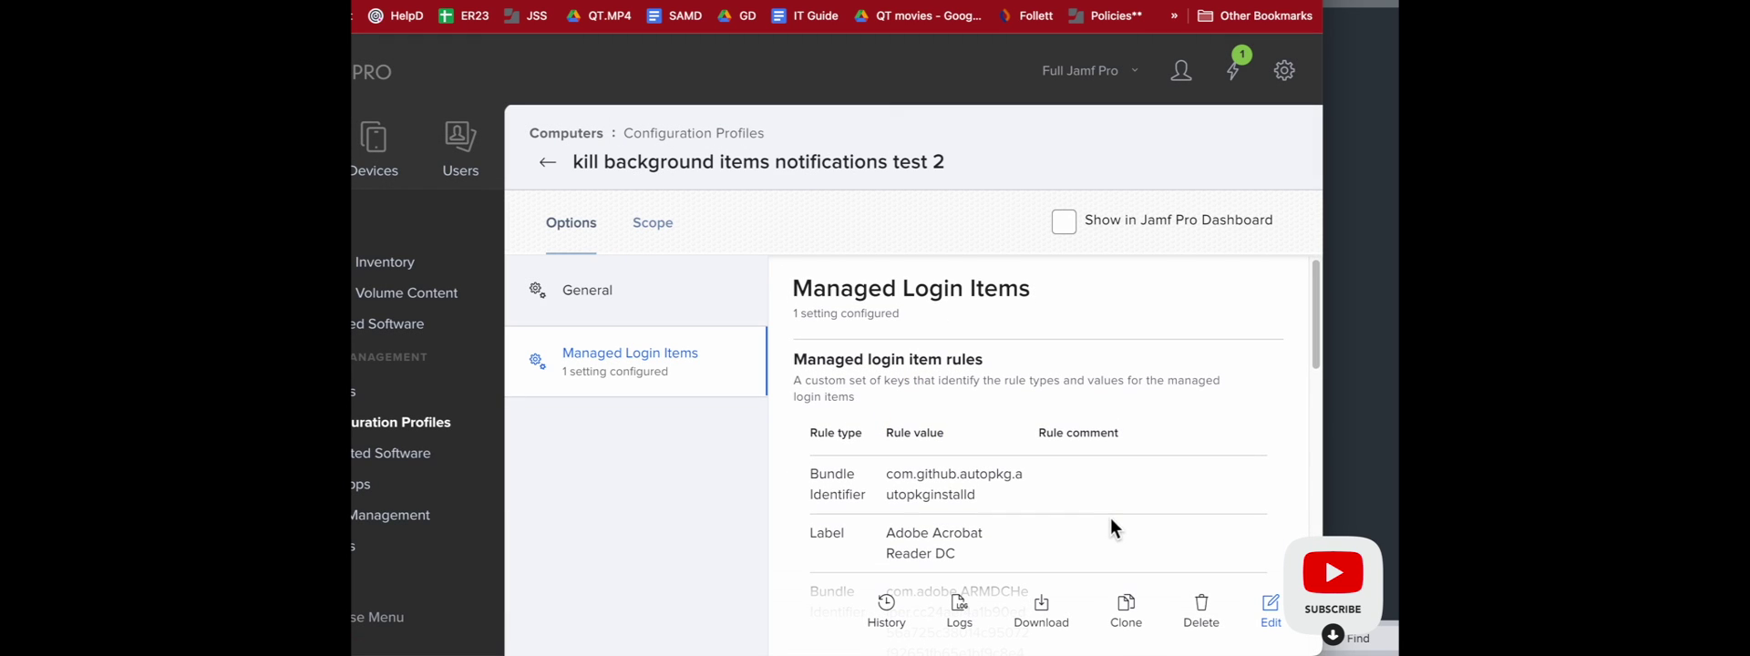
On the remote Mac, review Login Items, reveal the log binary in Finder, and close pico
key("super+Tab")
key("super+Tab")
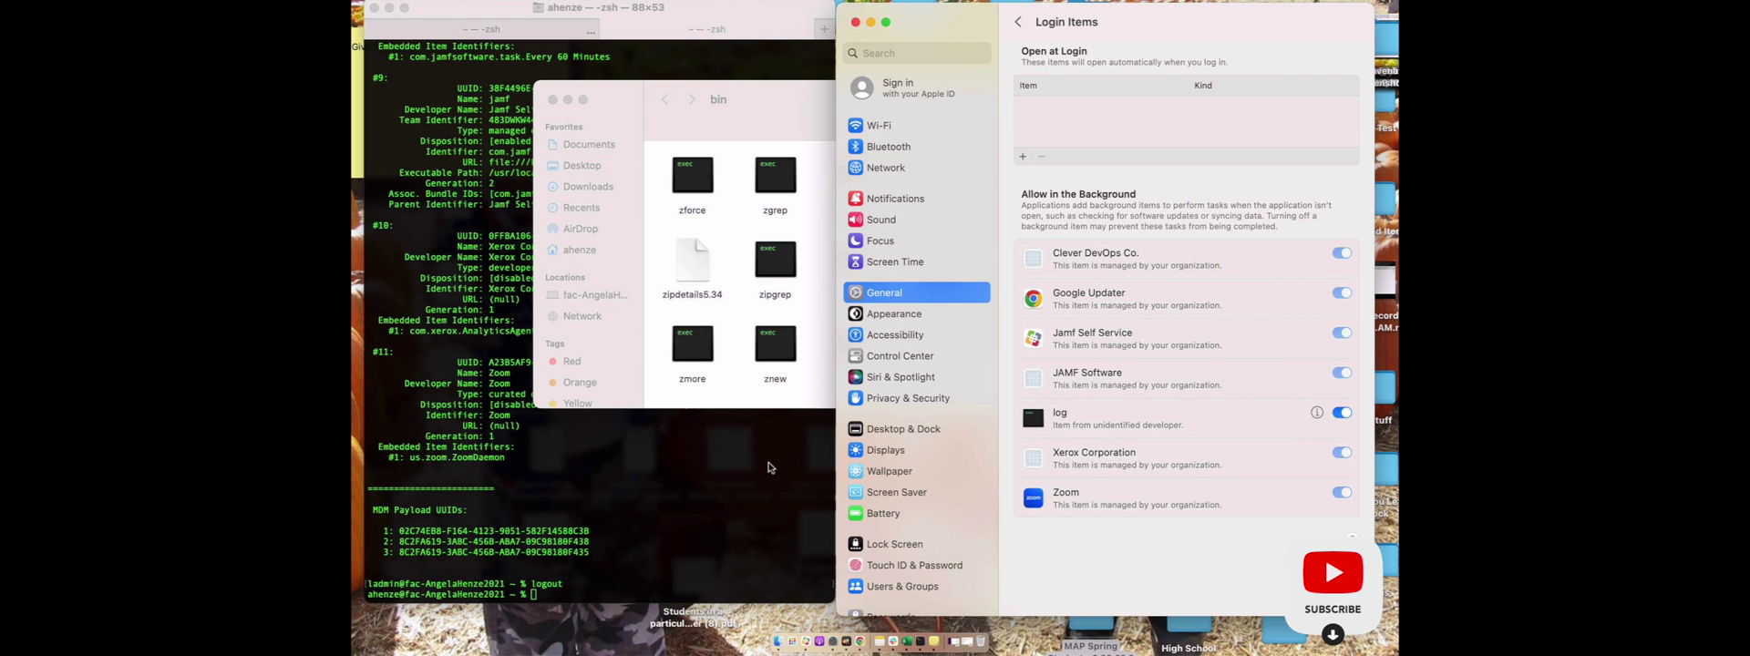
left_click(760, 468)
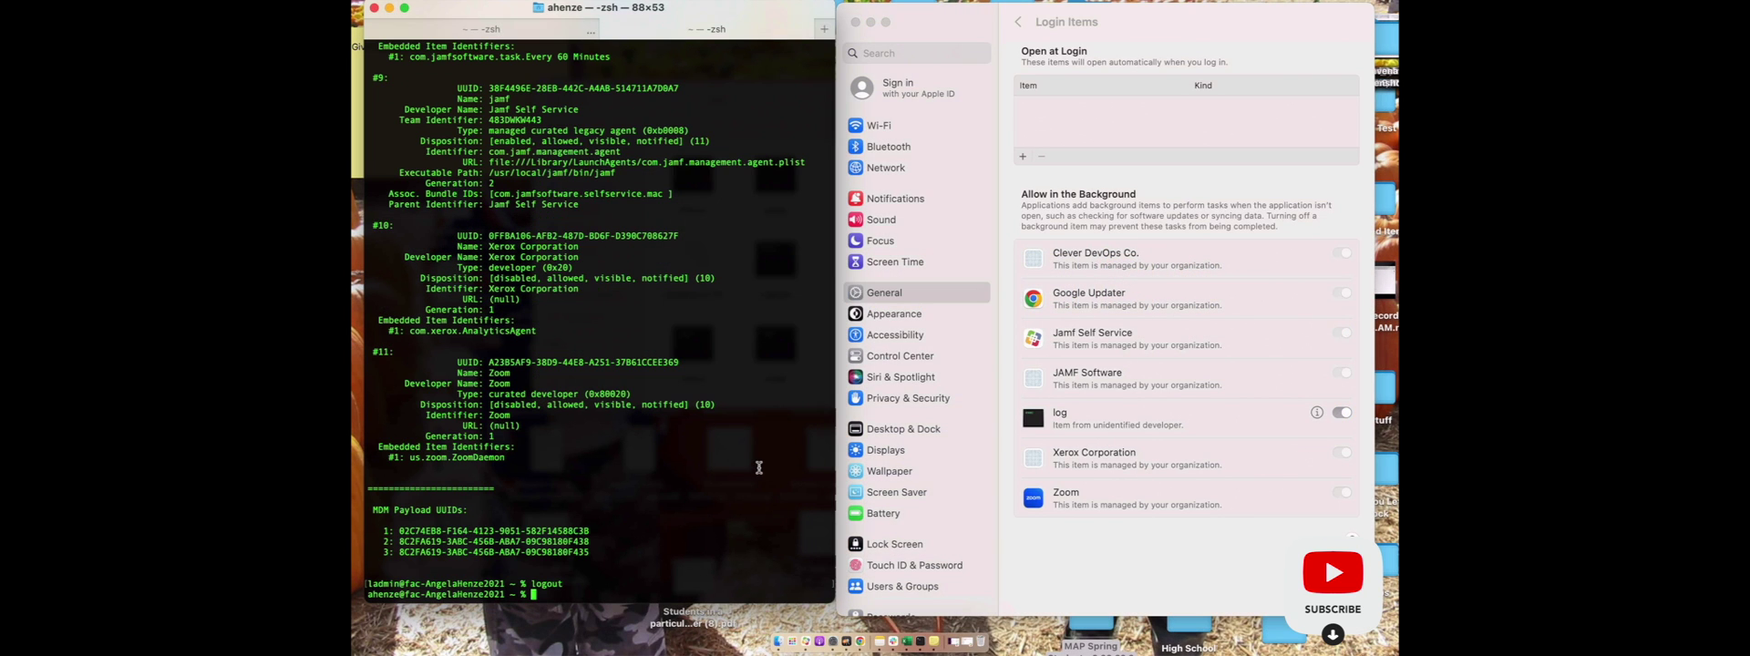
left_click(1137, 462)
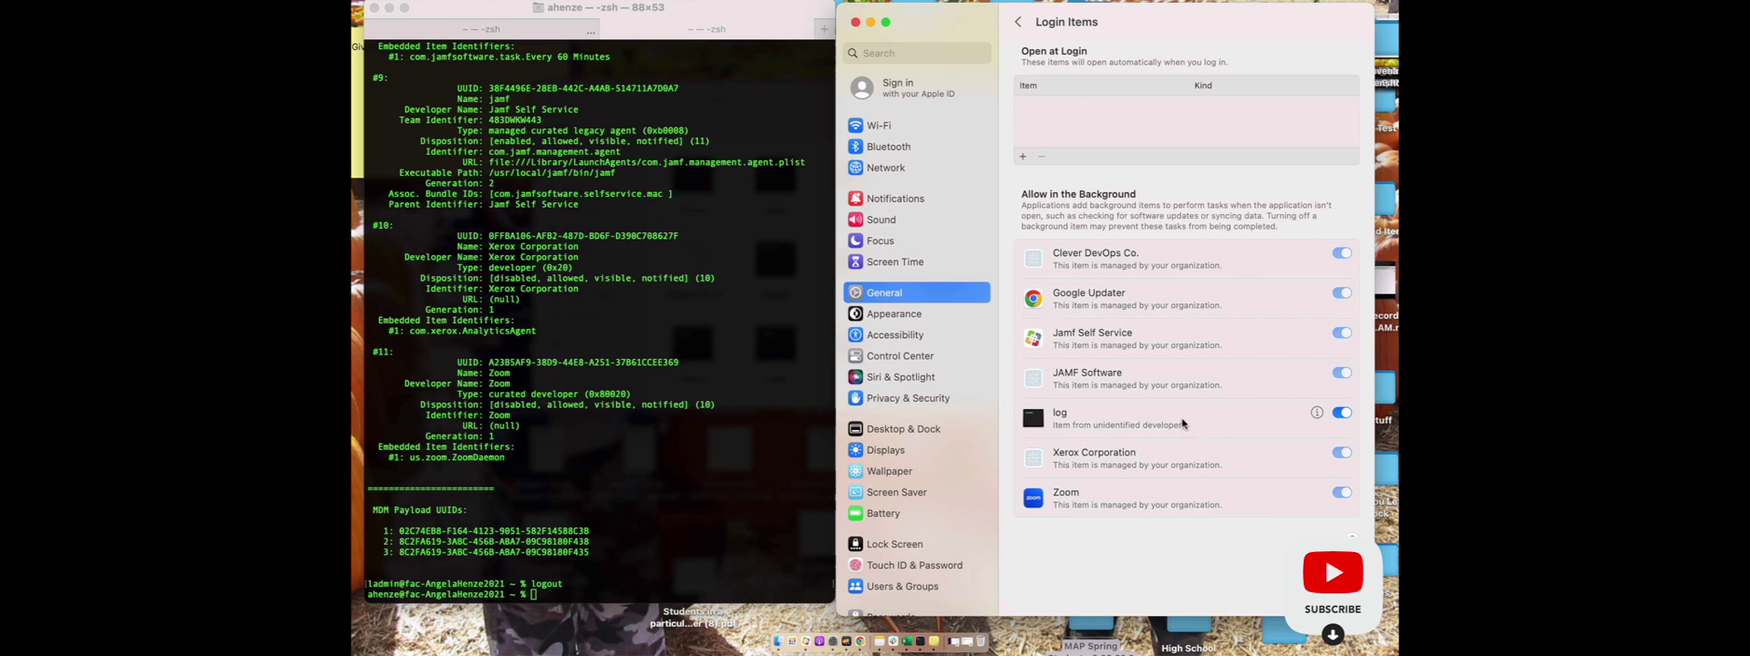
left_click(1316, 413)
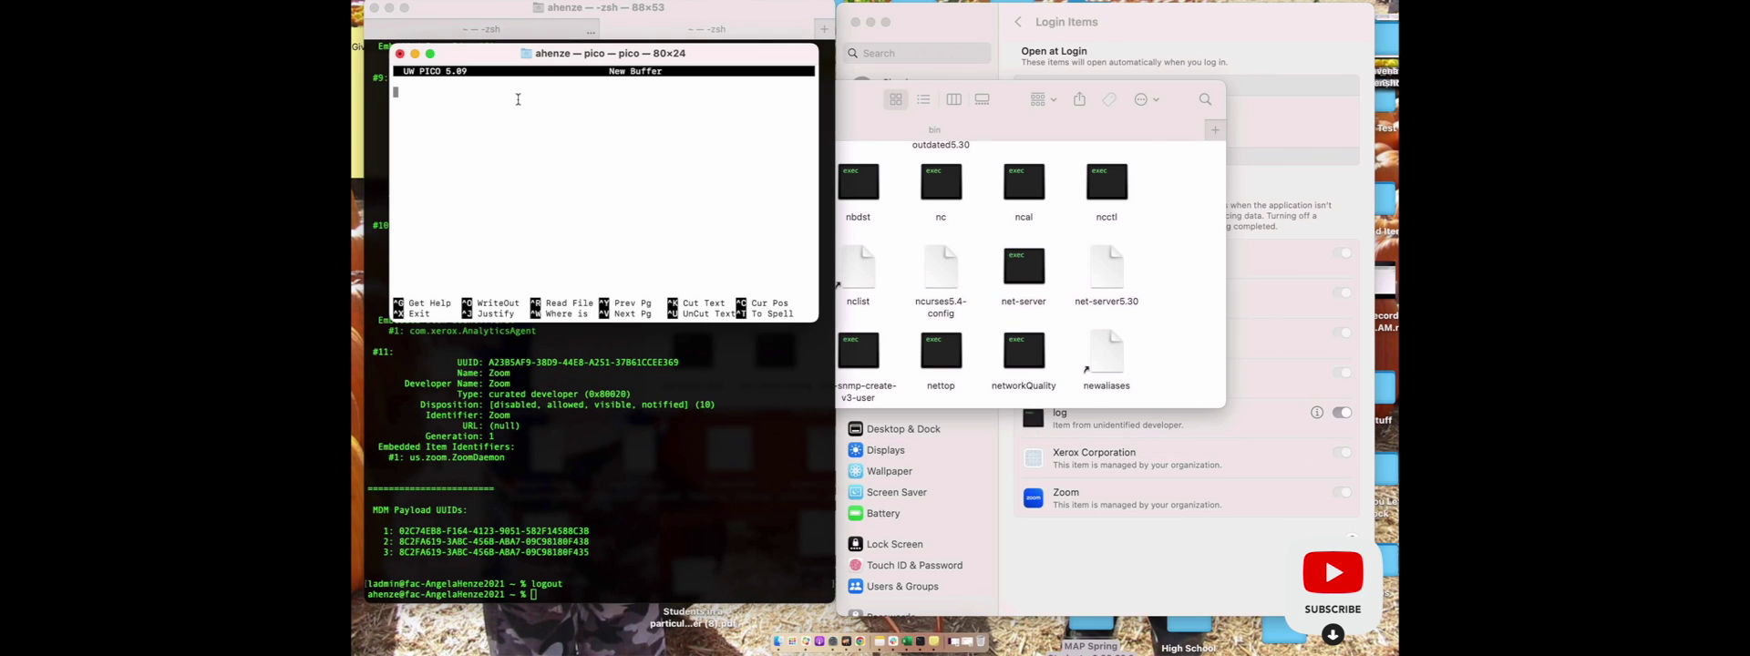
left_click(399, 53)
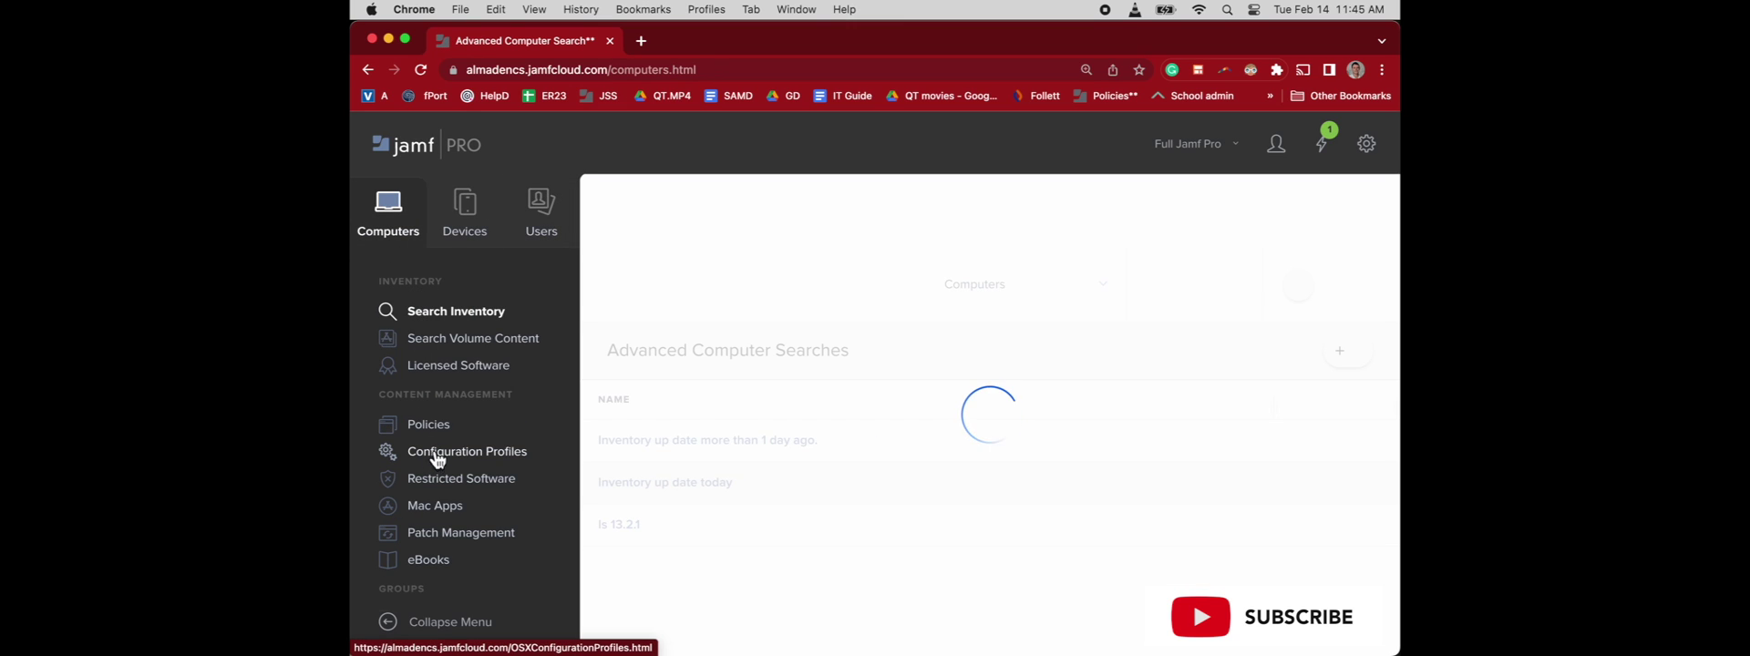
Create a new macOS configuration profile named 'kill all notifications', correcting the spelling
left_click(446, 460)
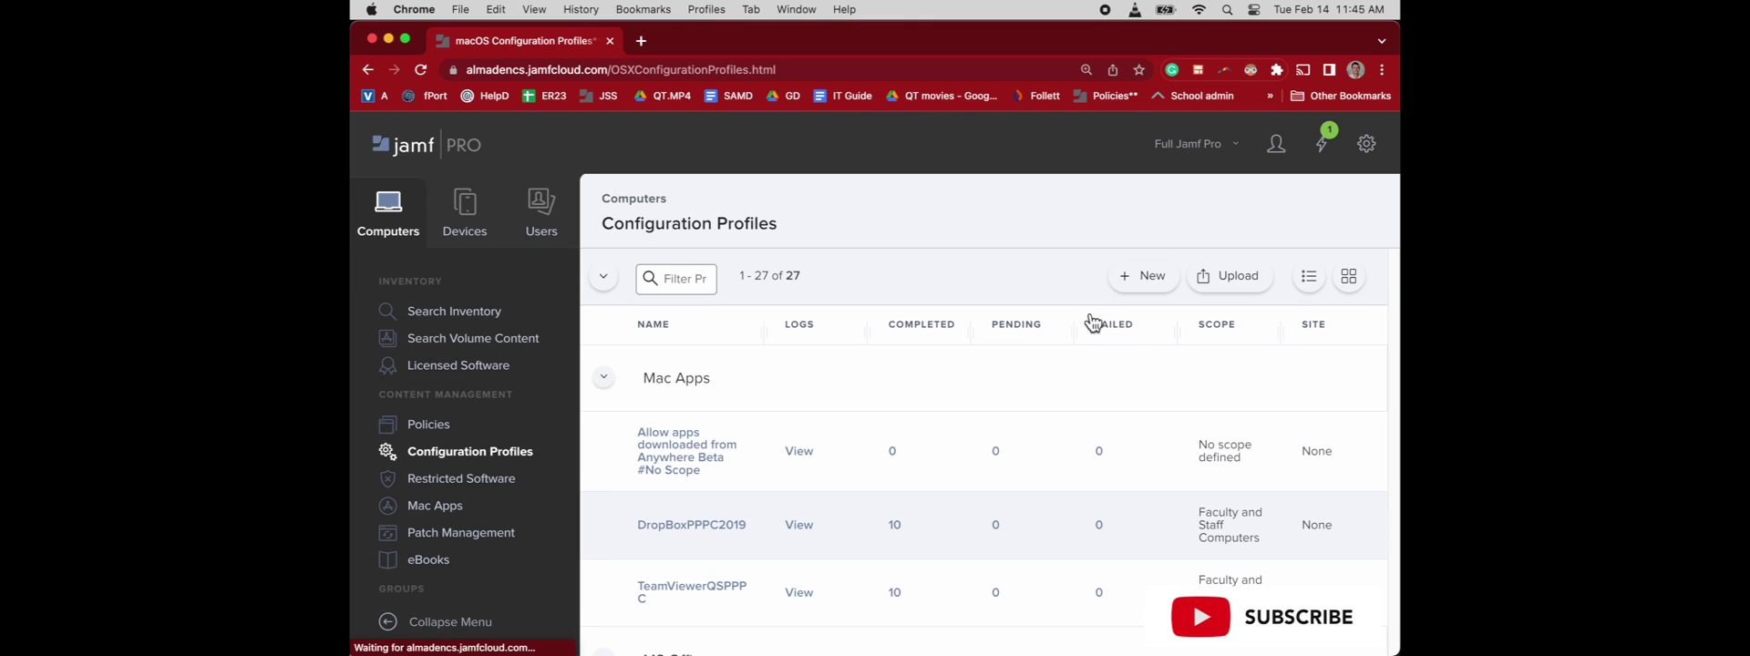
left_click(1135, 274)
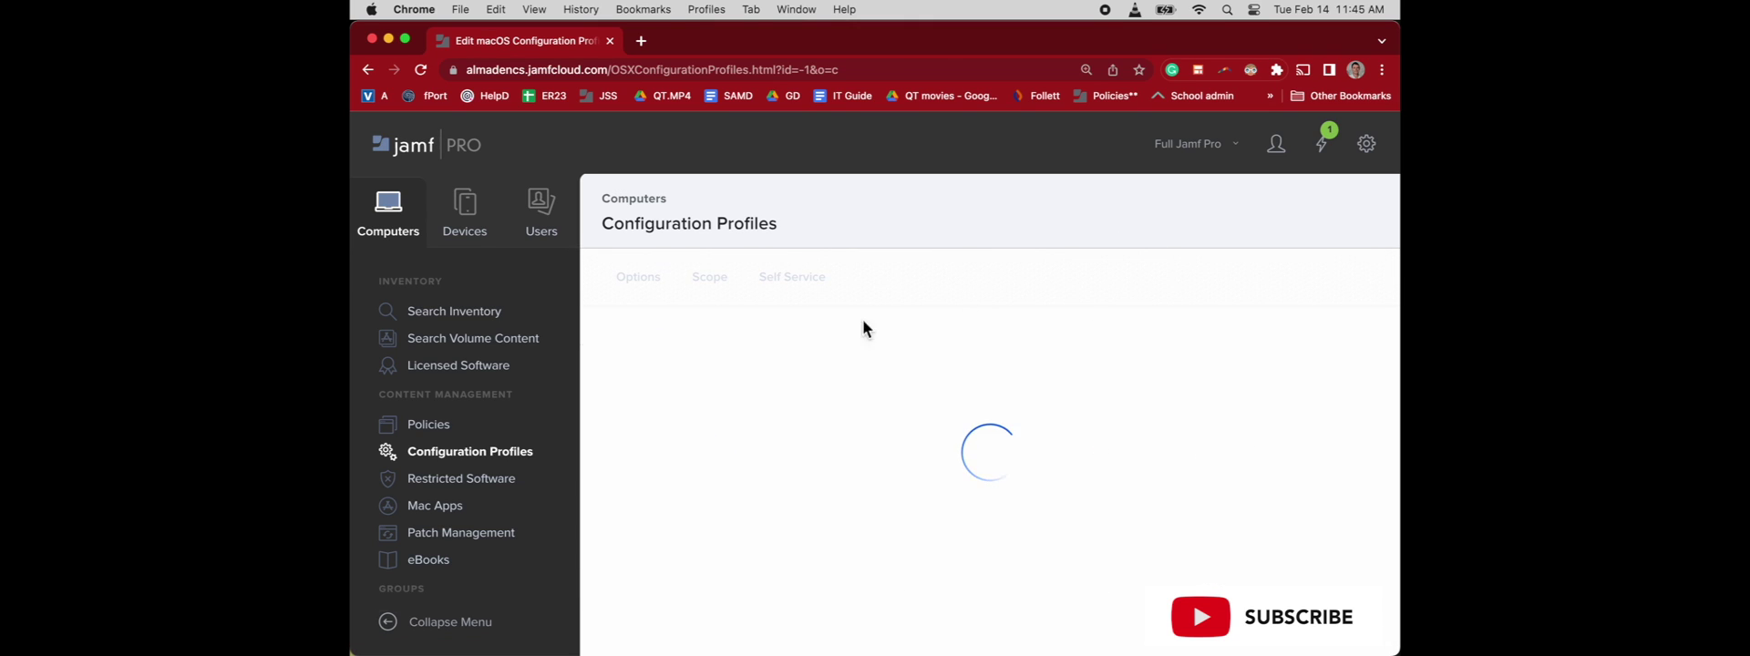
left_click(918, 390)
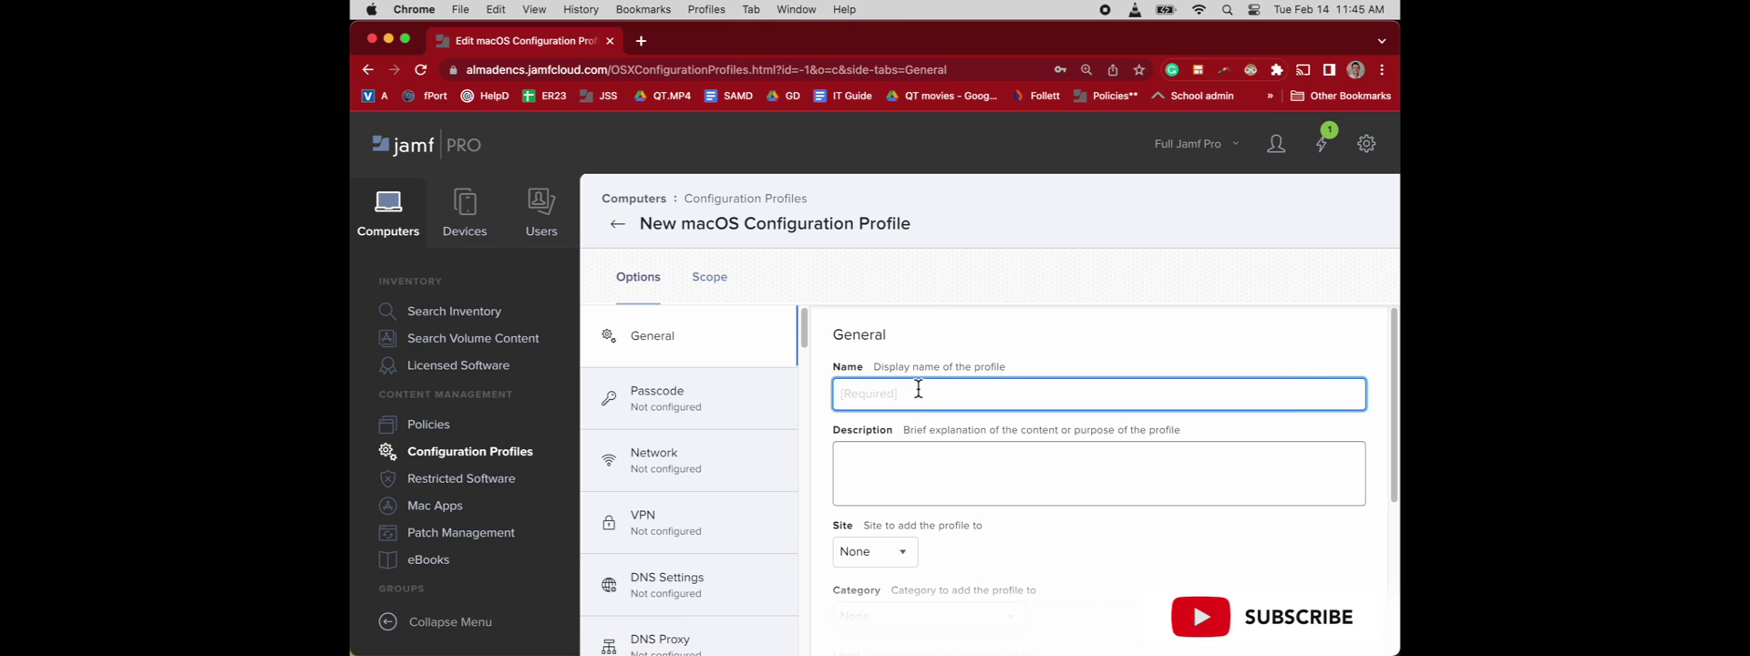
type("kill all ntifiactions")
right_click(890, 394)
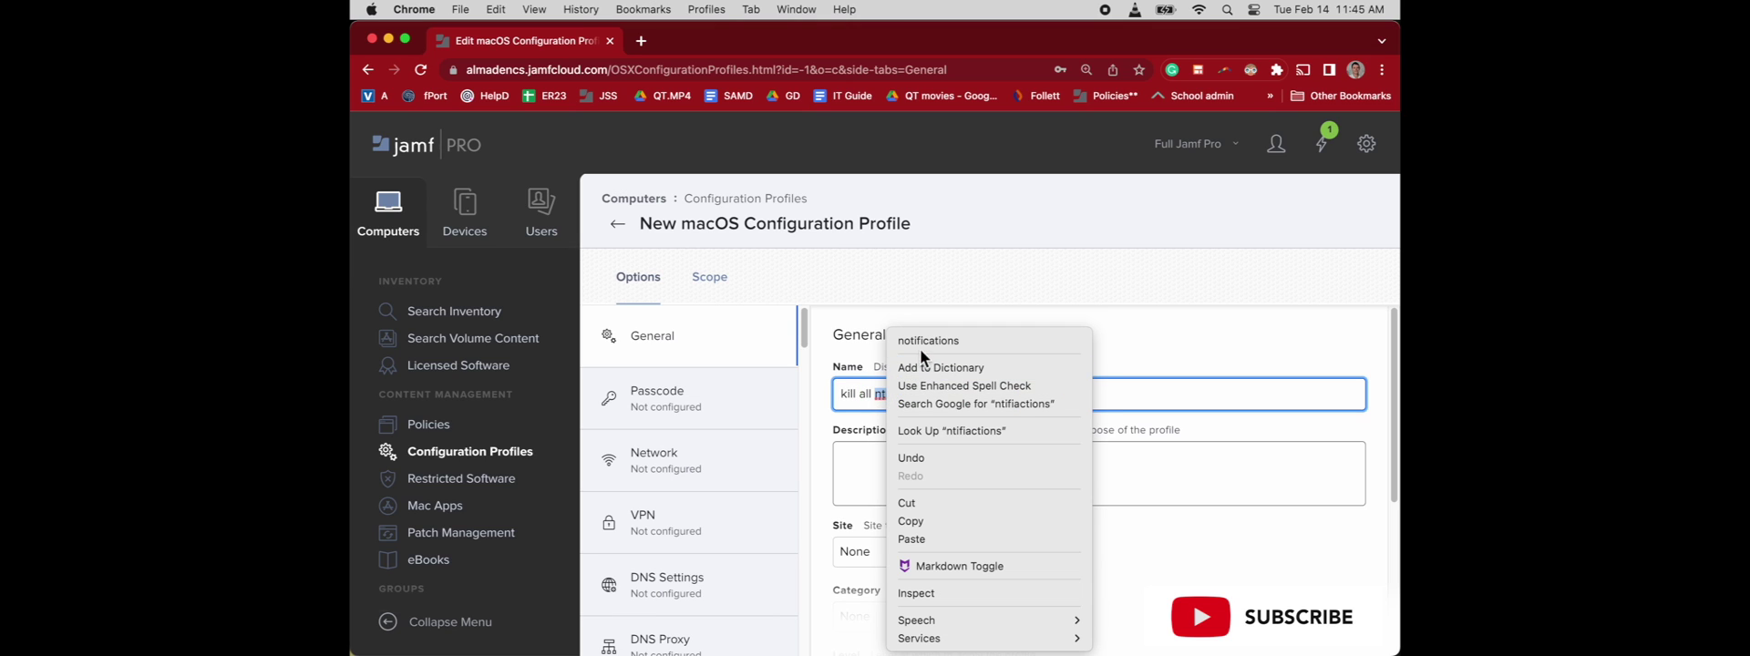
left_click(944, 343)
Scroll through the profile's payload categories to look for Notifications
scroll(881, 498, "down", 1)
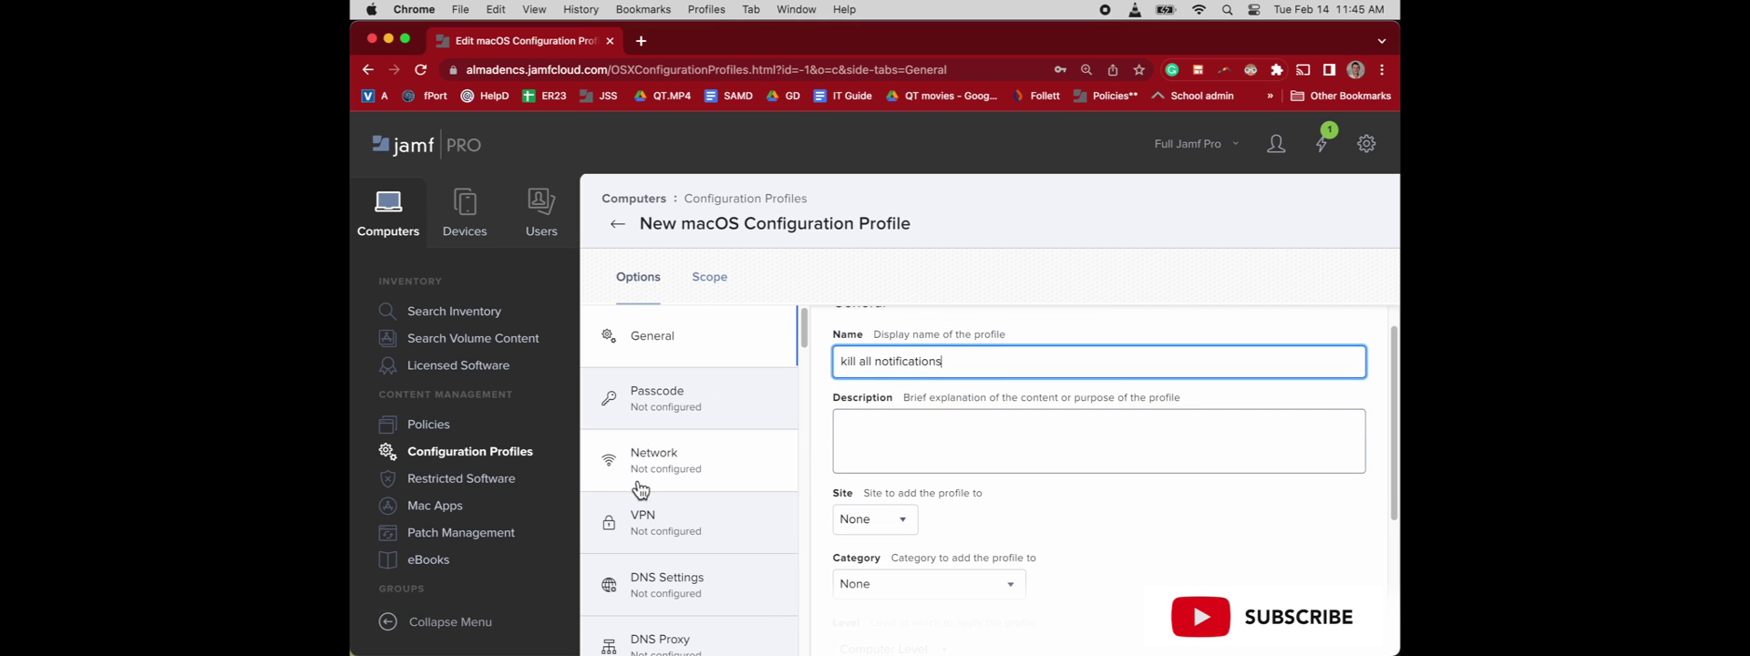
scroll(709, 451, "down", 5)
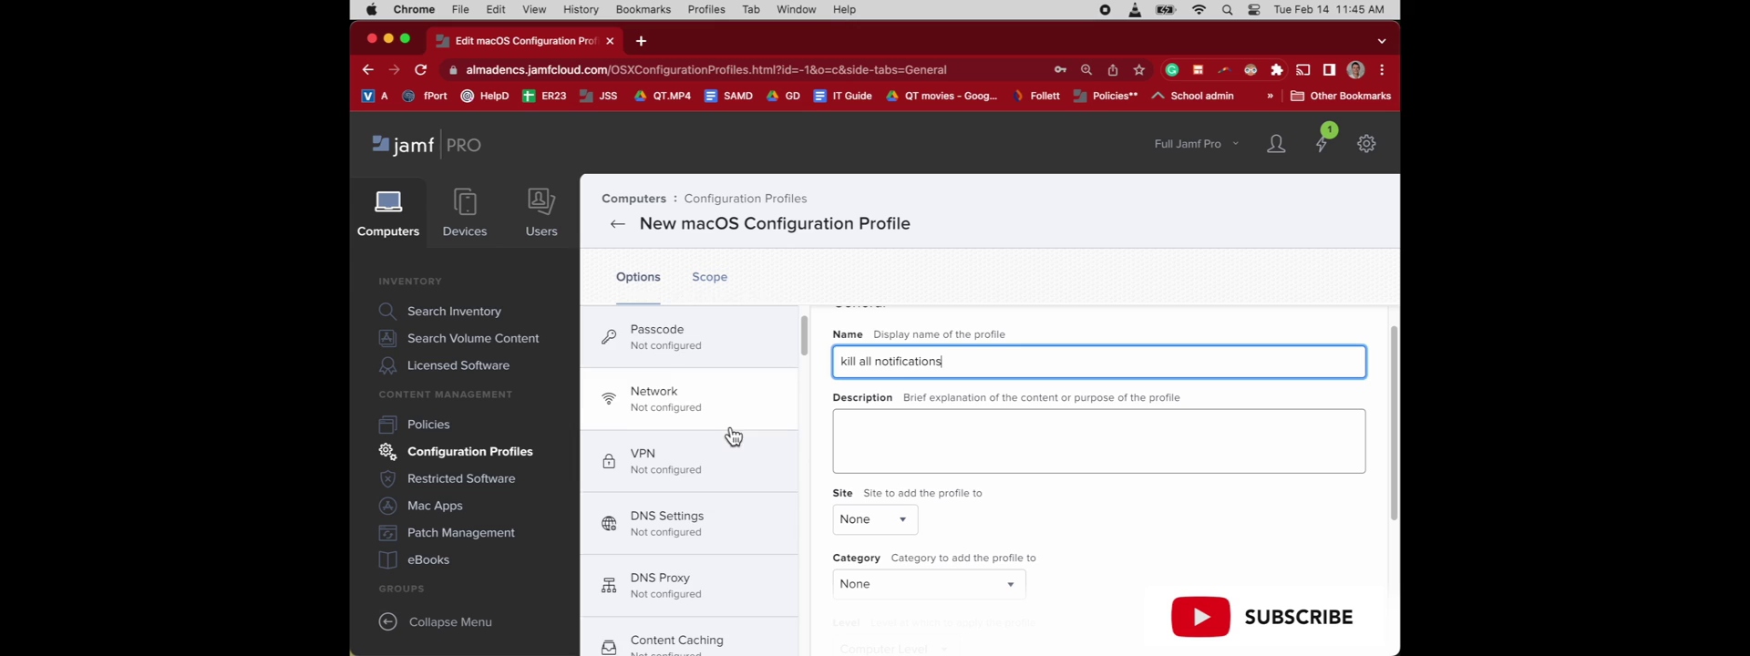
scroll(729, 483, "down", 8)
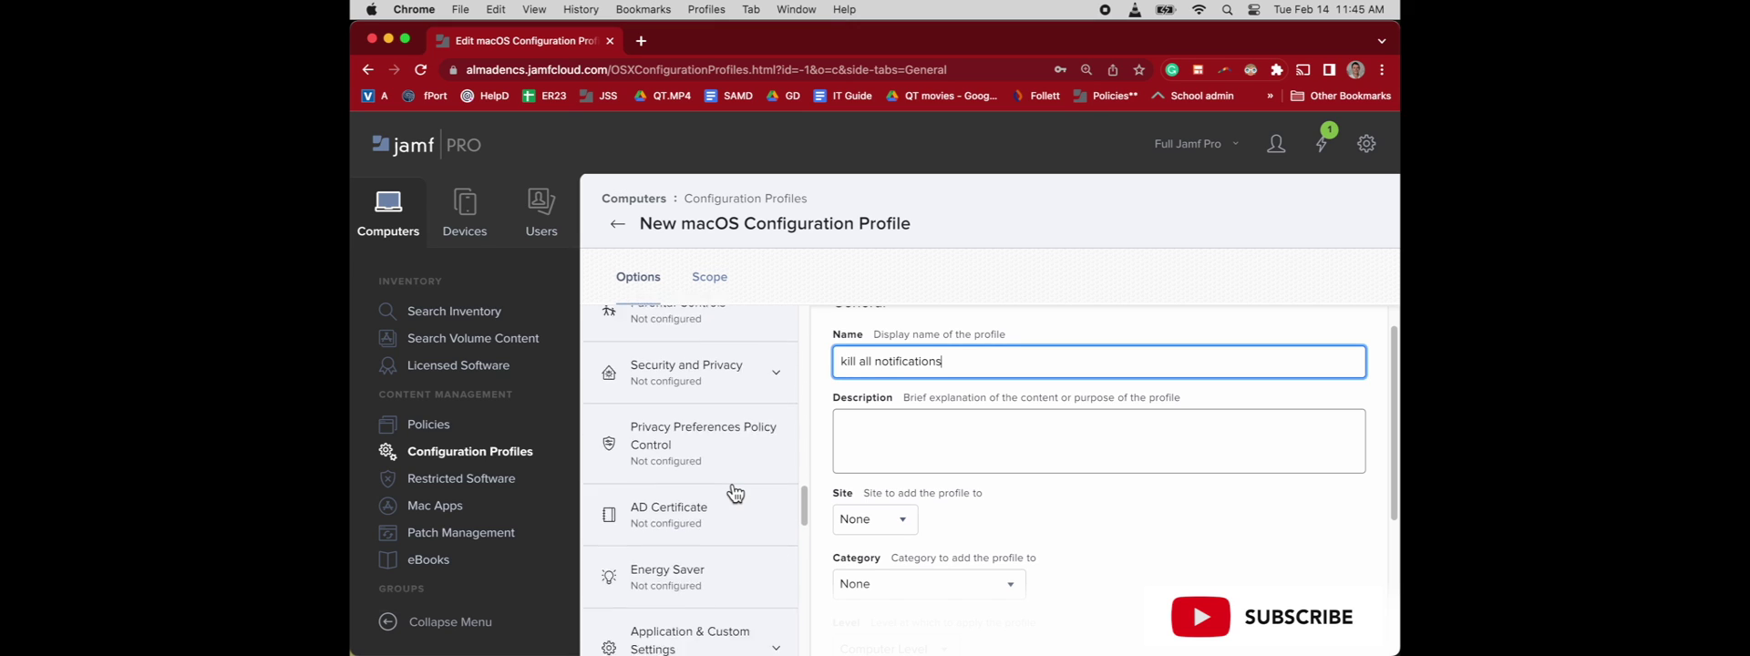
scroll(734, 493, "down", 6)
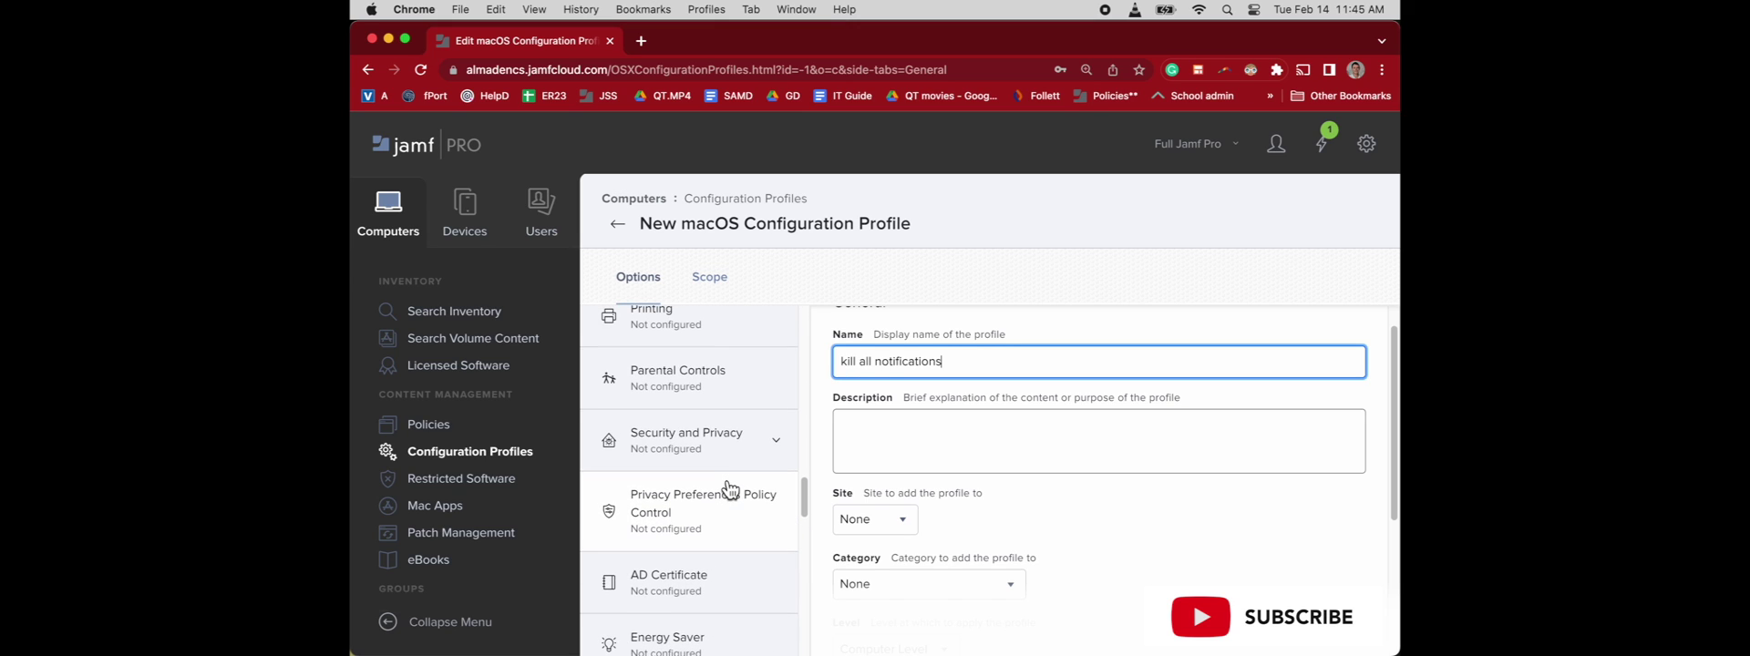
scroll(732, 492, "up", 2)
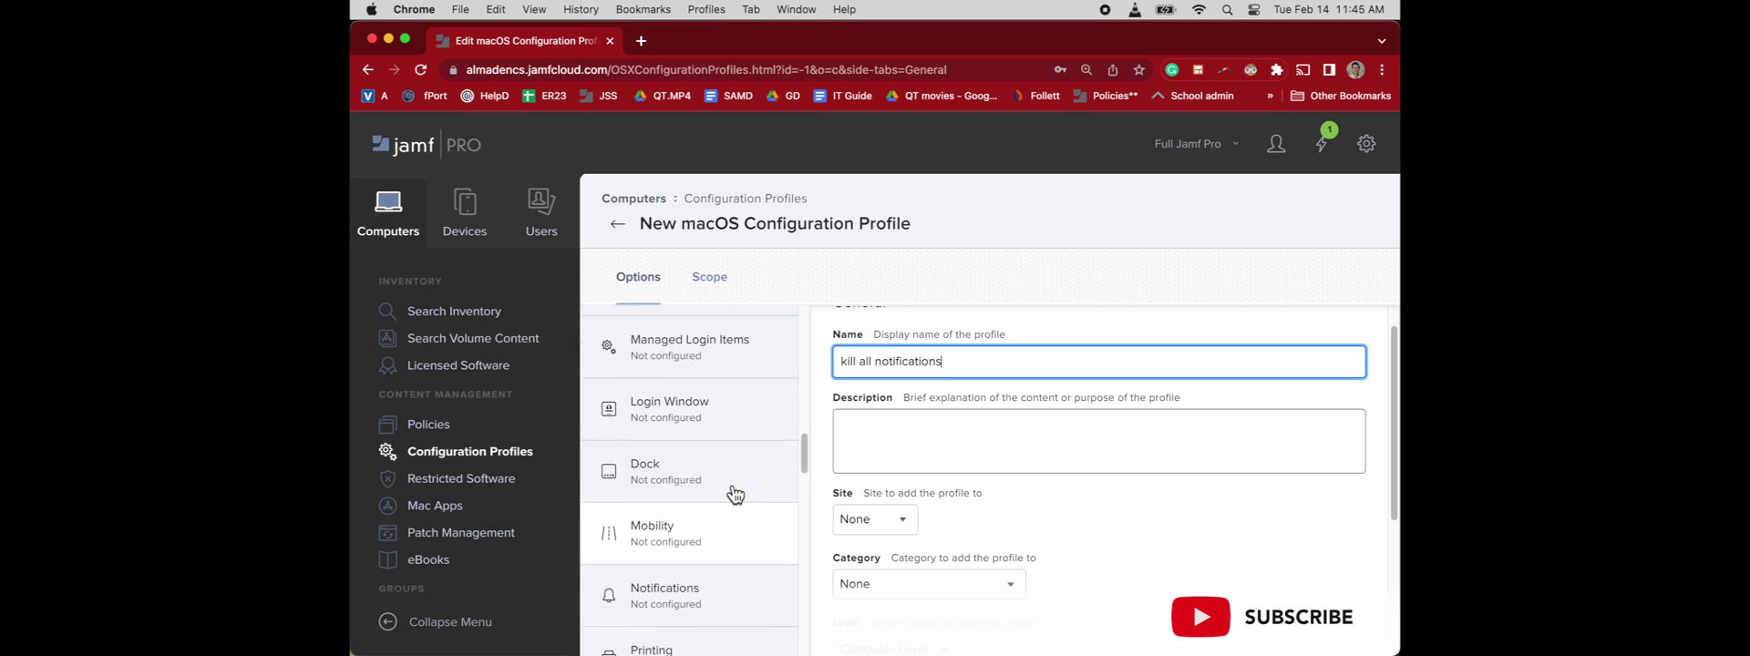
scroll(735, 493, "up", 1)
scroll(734, 493, "down", 10)
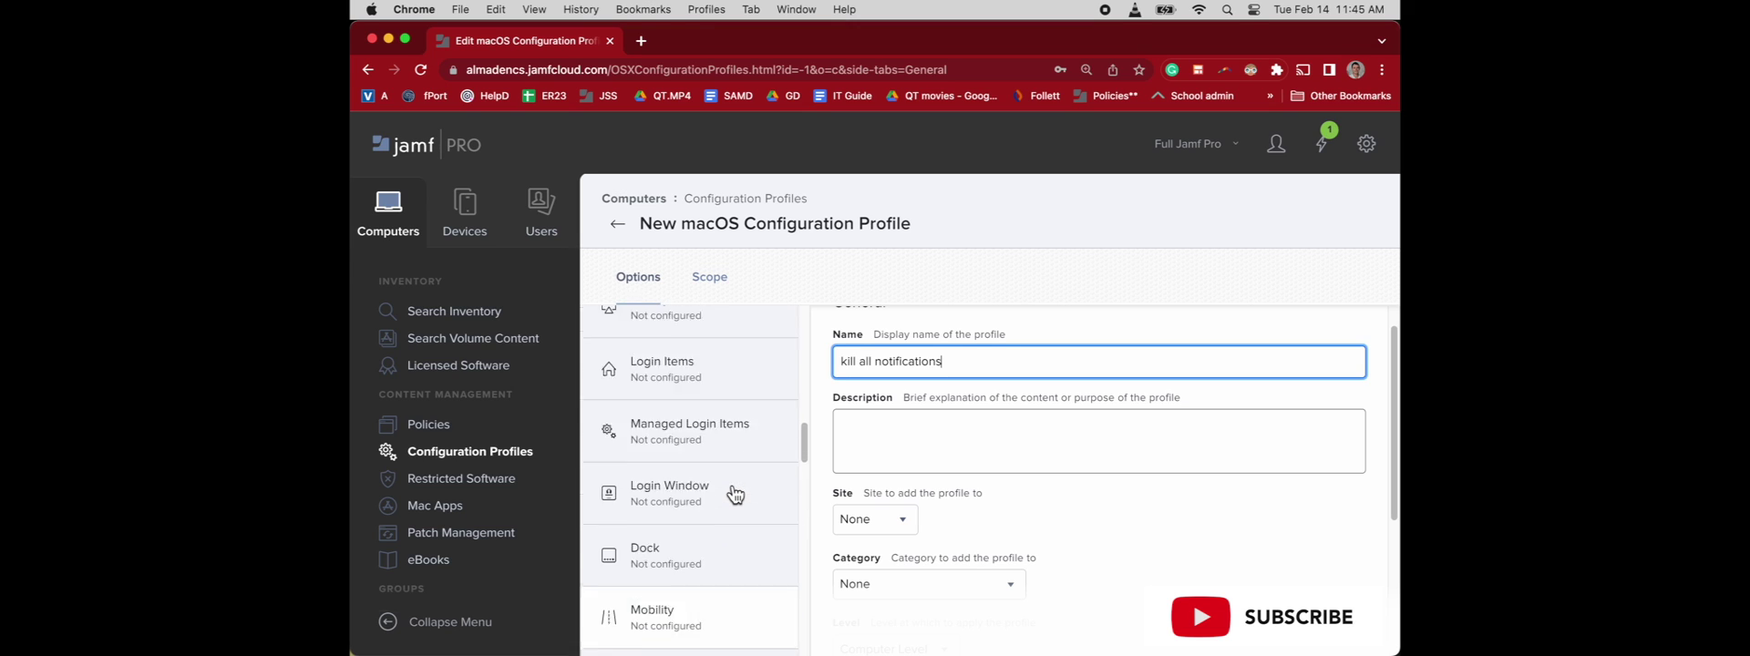
scroll(734, 493, "down", 10)
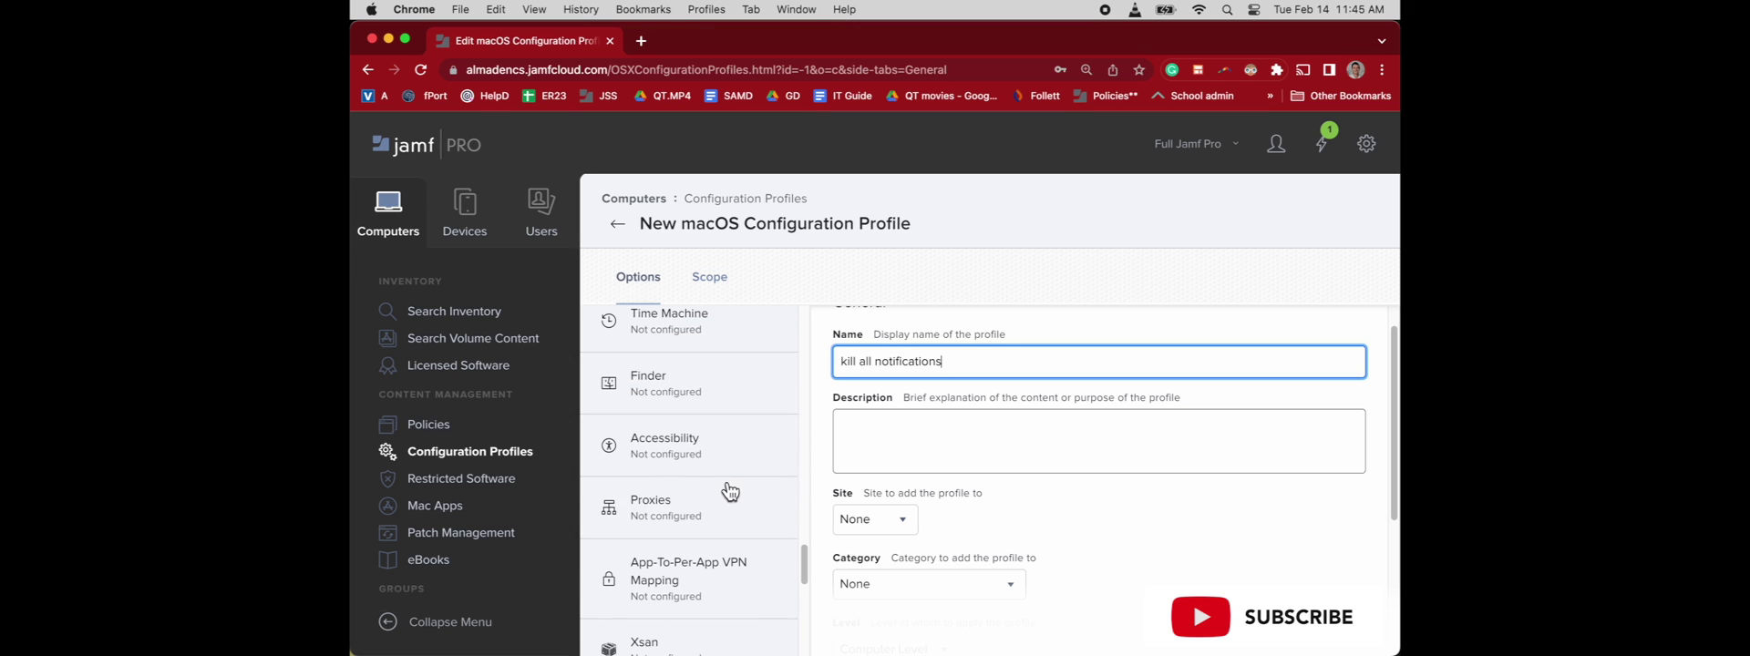
scroll(730, 493, "down", 3)
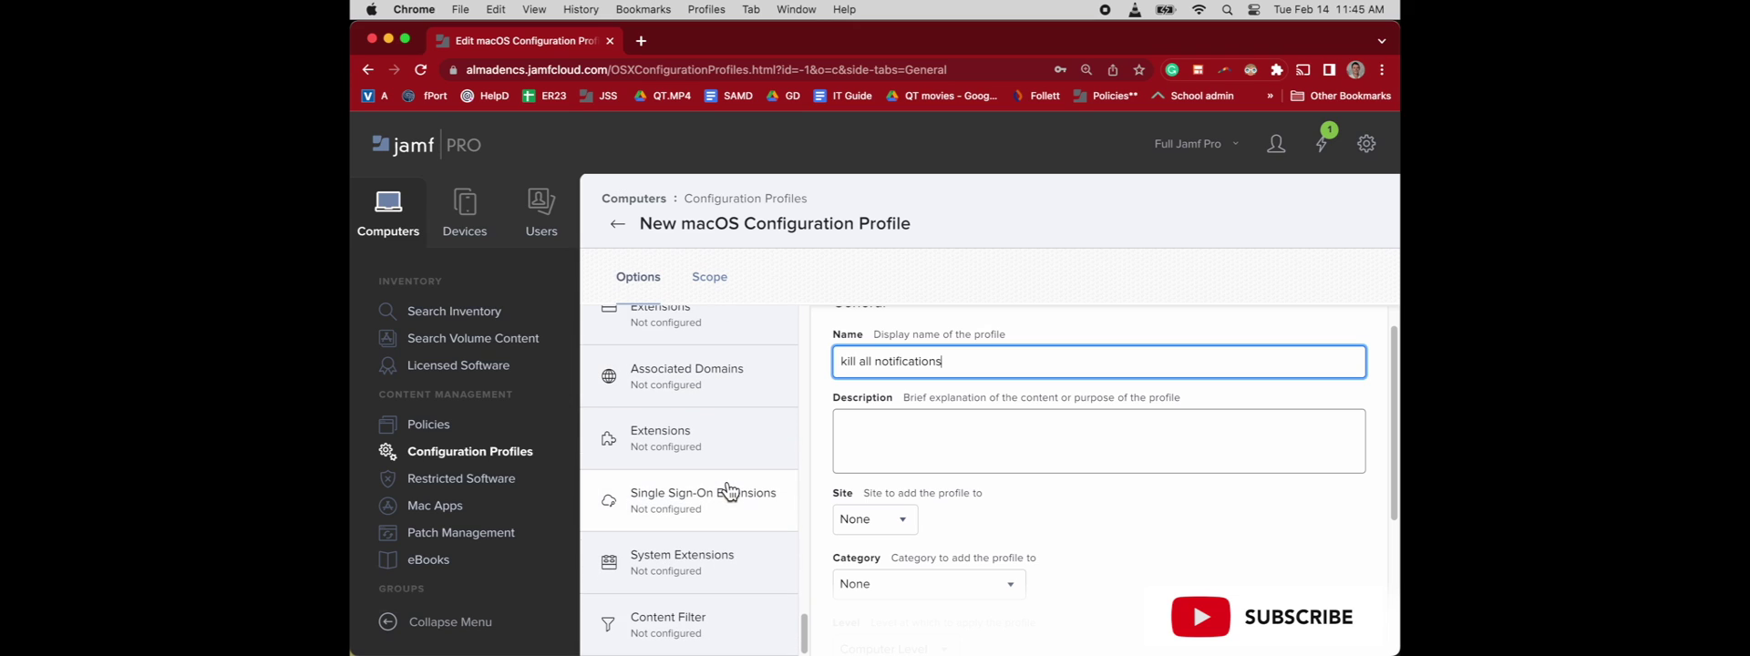
Find the Notifications payload by searching 'noti' and add a new Notifications settings block
key("super+f")
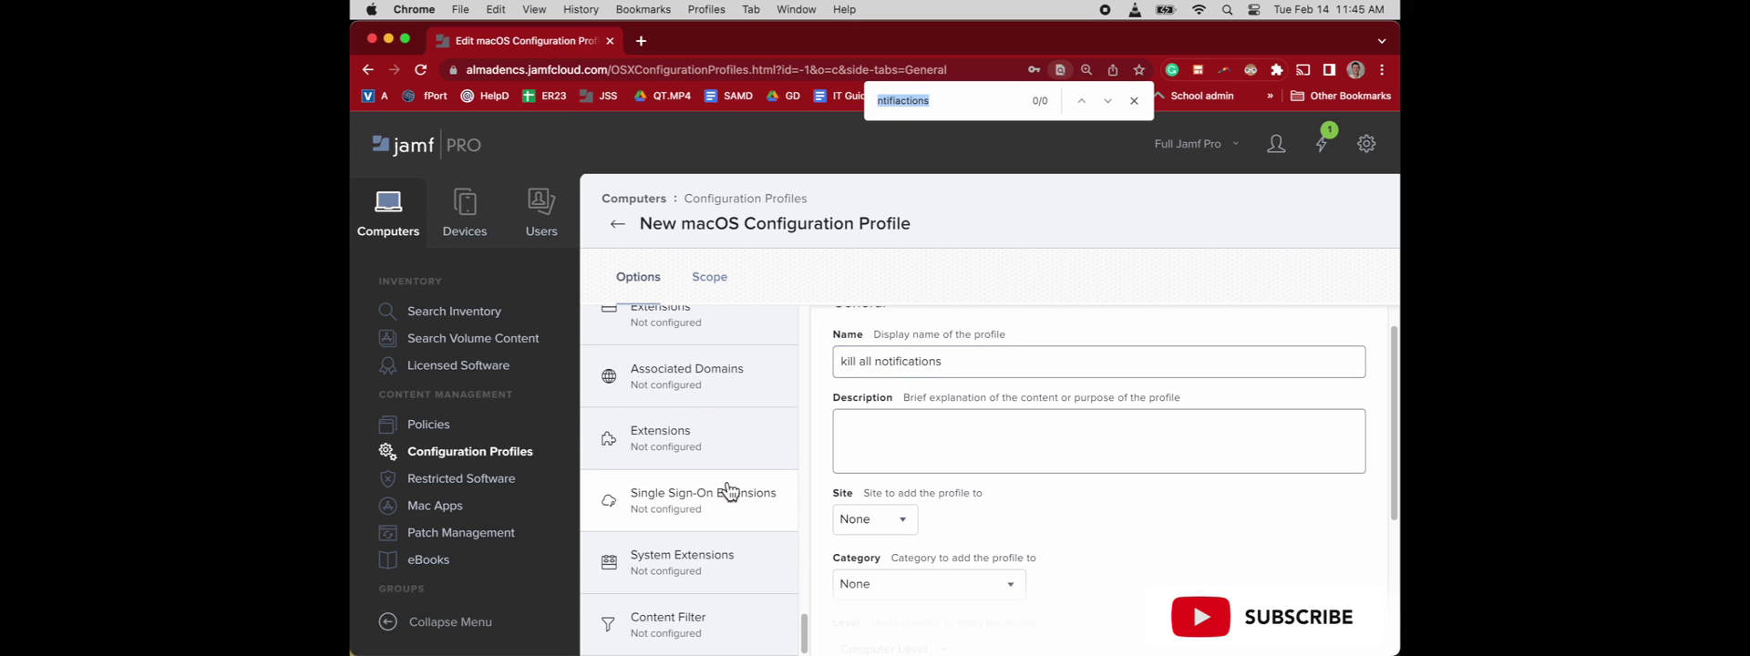
type("notif")
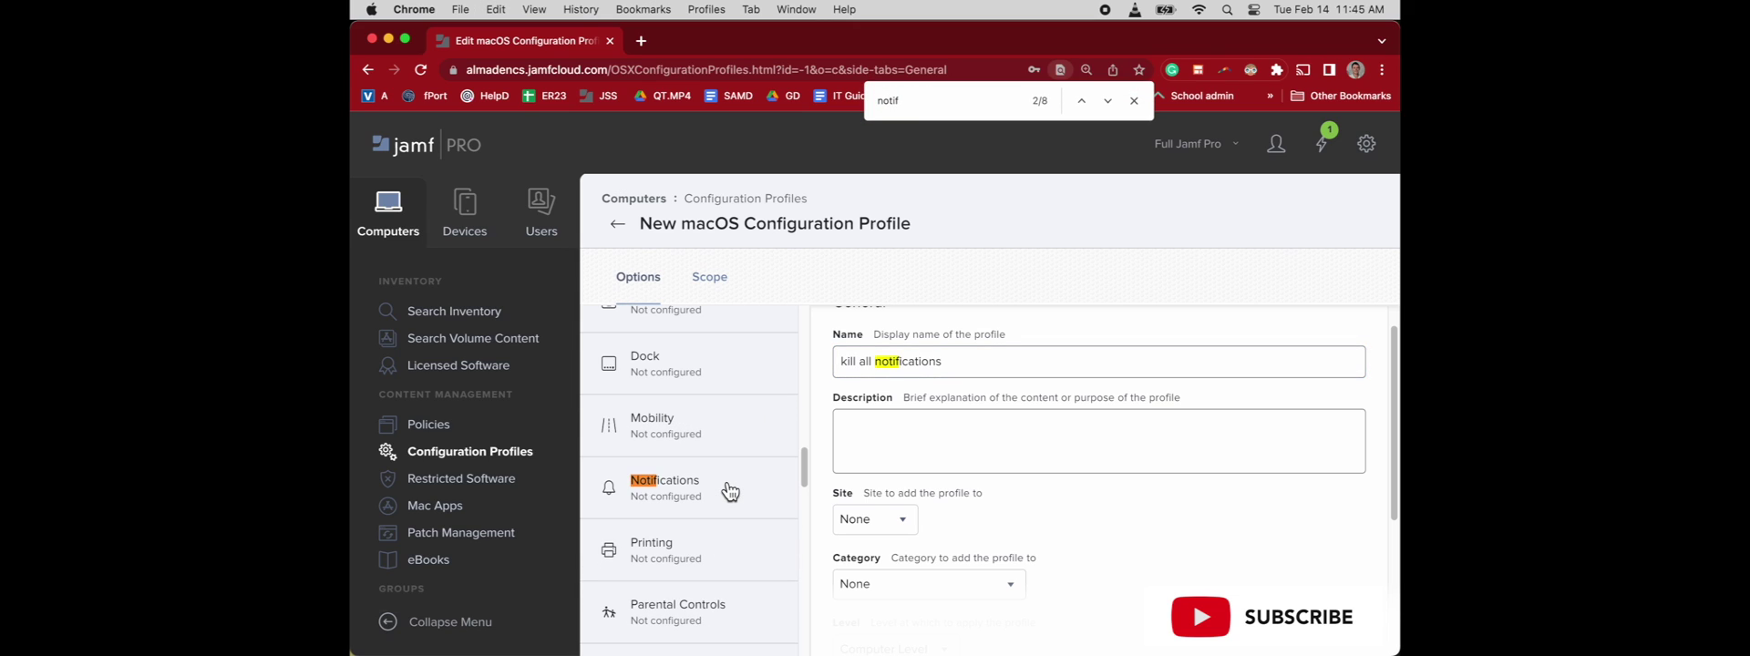
left_click(730, 492)
left_click(1331, 354)
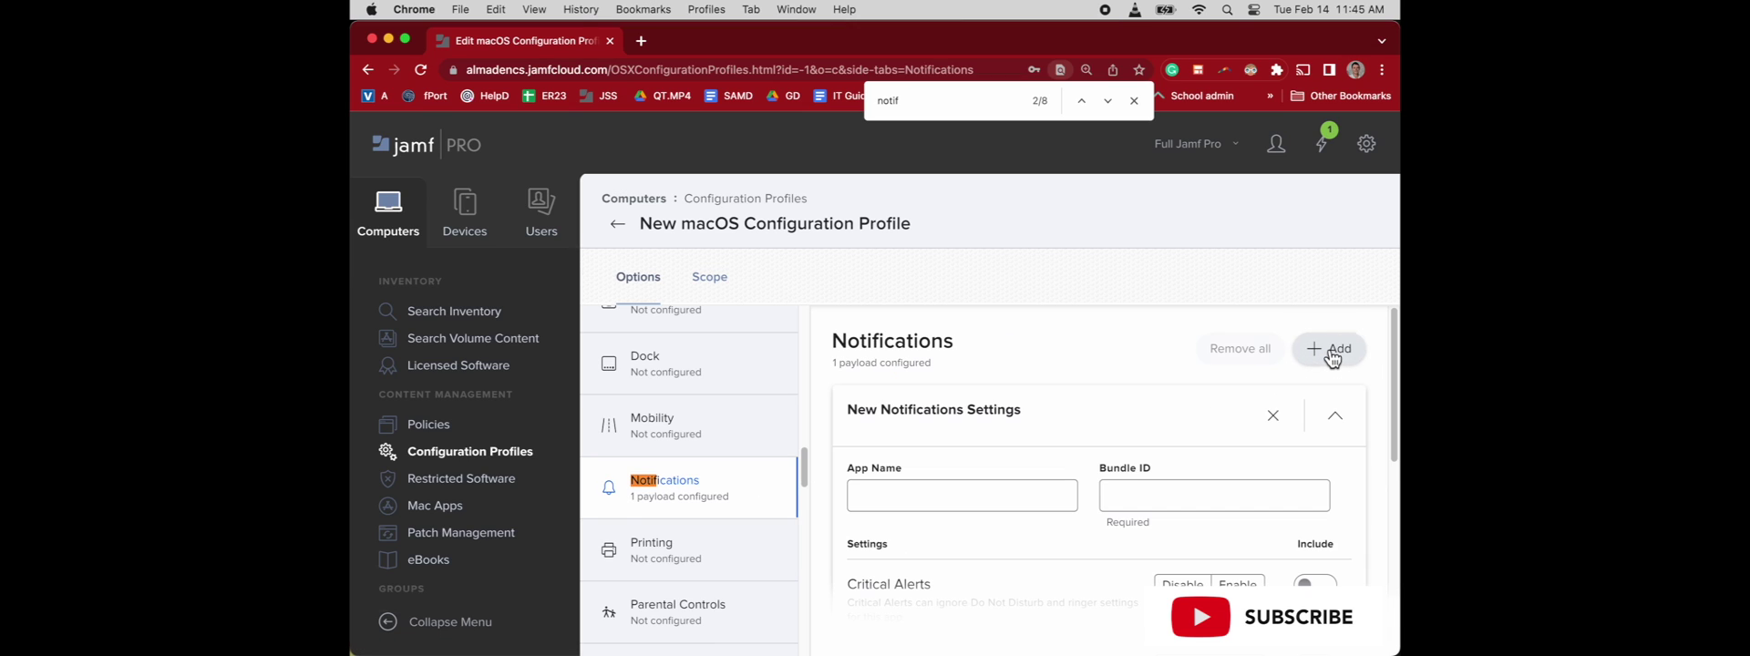
left_click(1033, 492)
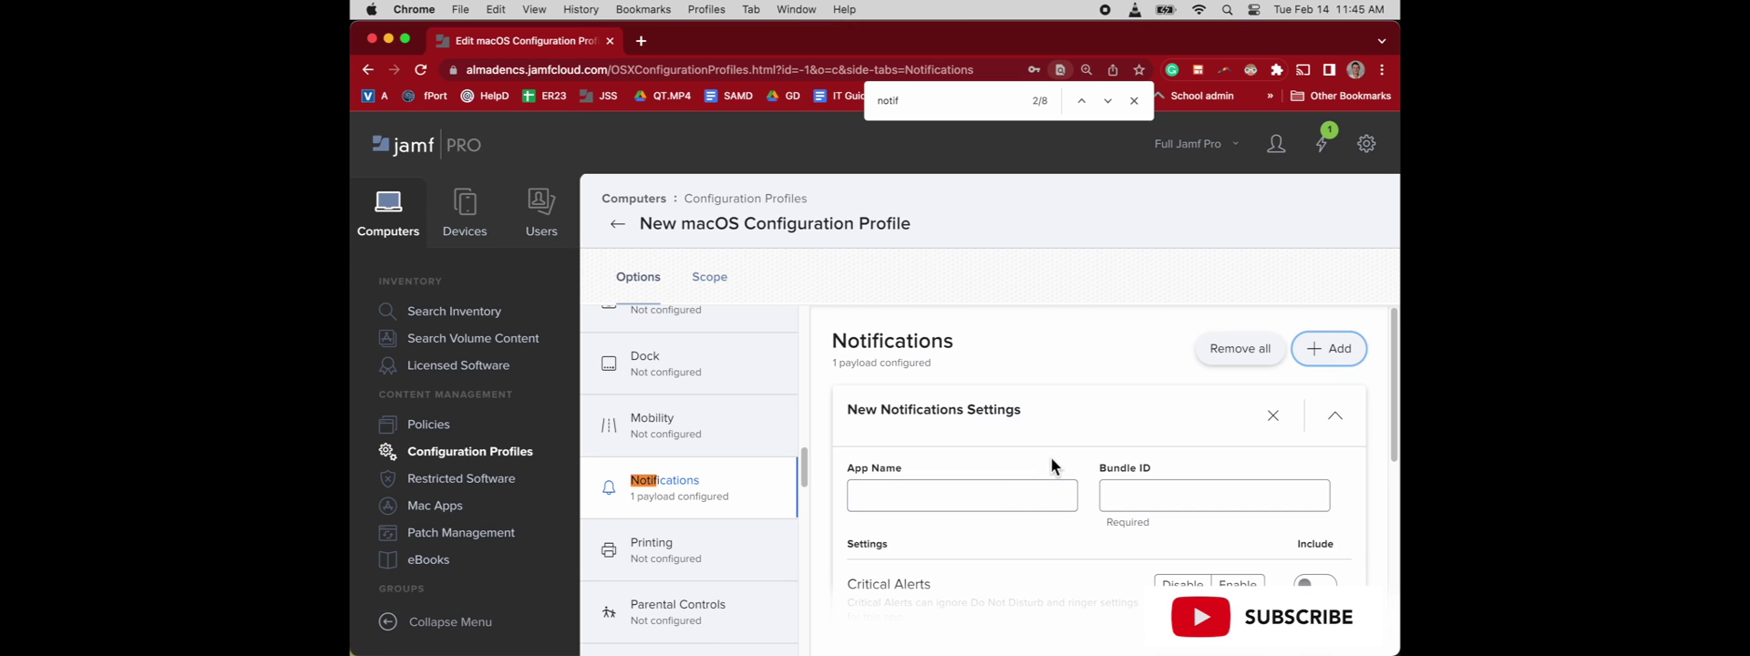
left_click(984, 495)
scroll(985, 496, "down", 2)
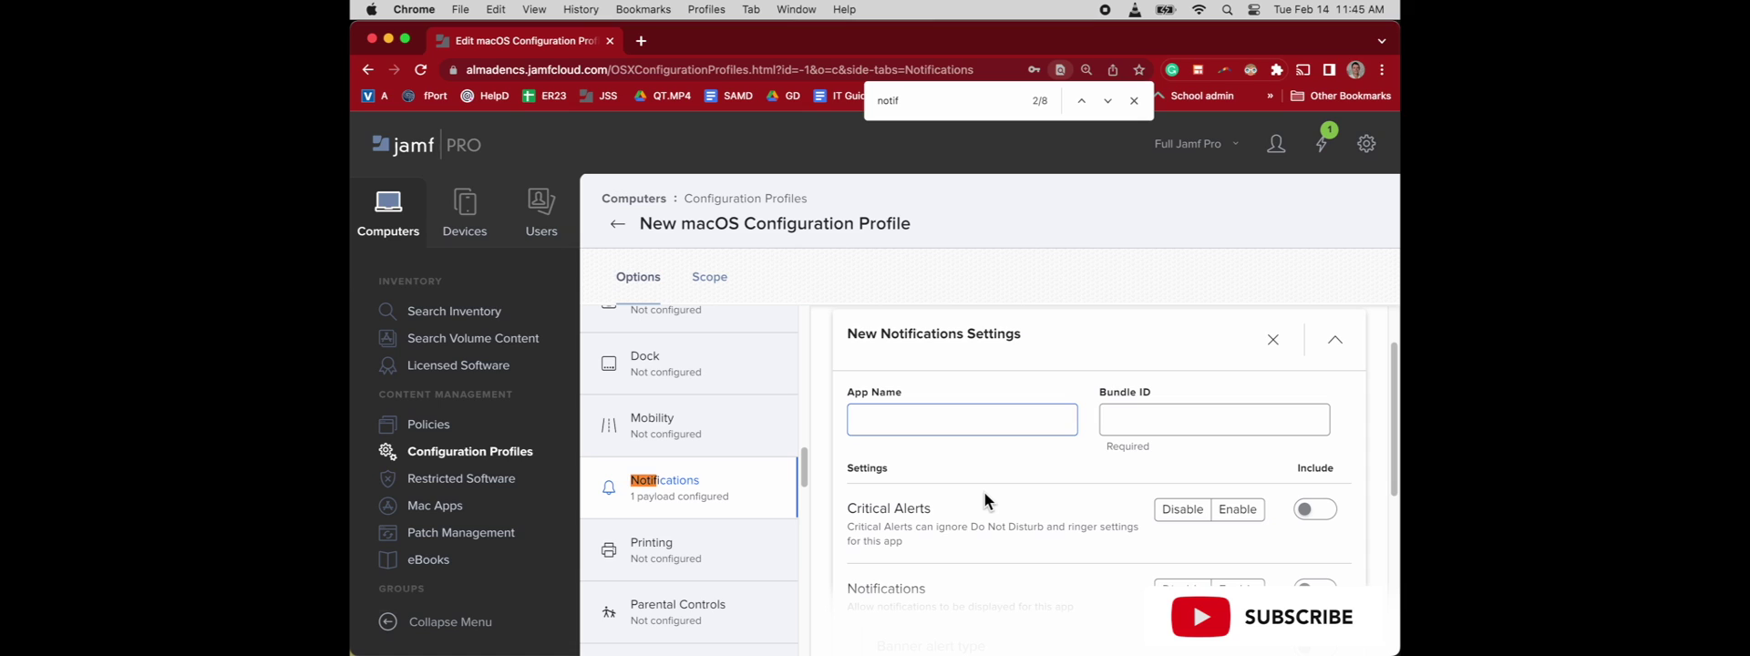
left_click(984, 493)
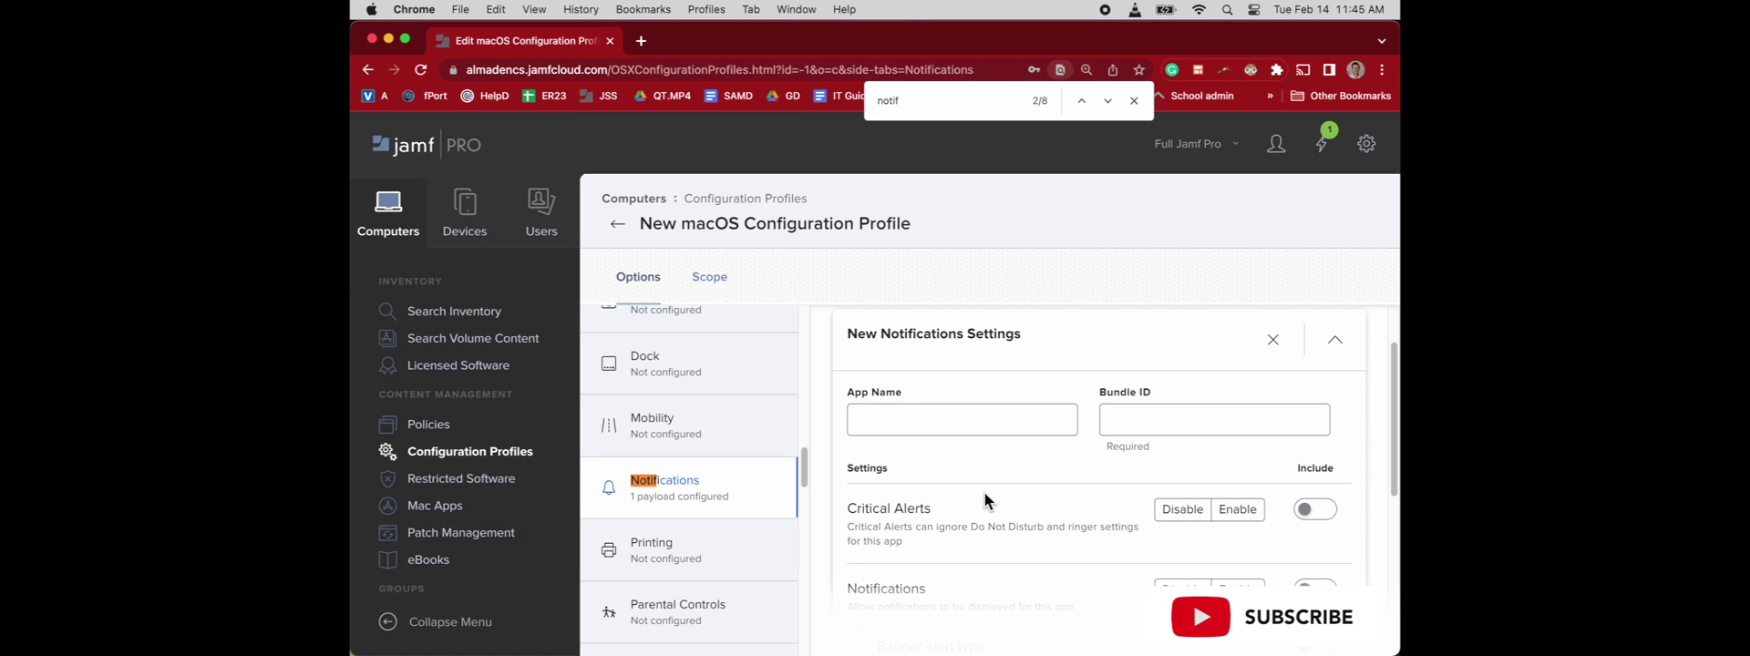
scroll(984, 488, "down", 1)
left_click(1133, 413)
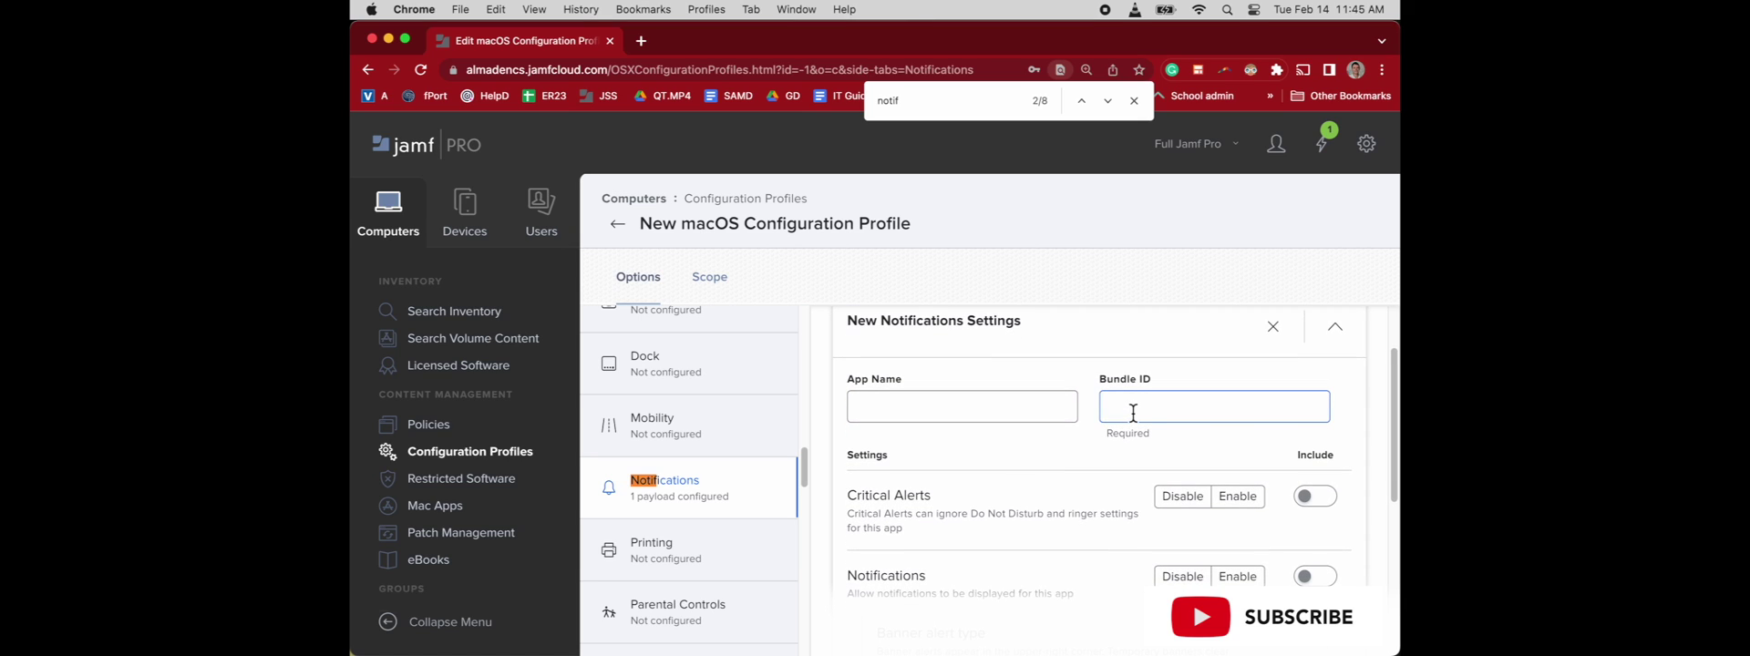
Erase the trial App Name 'kill all apps' and enter Bundle ID com.apple.btmnotificationagent
left_click(1021, 412)
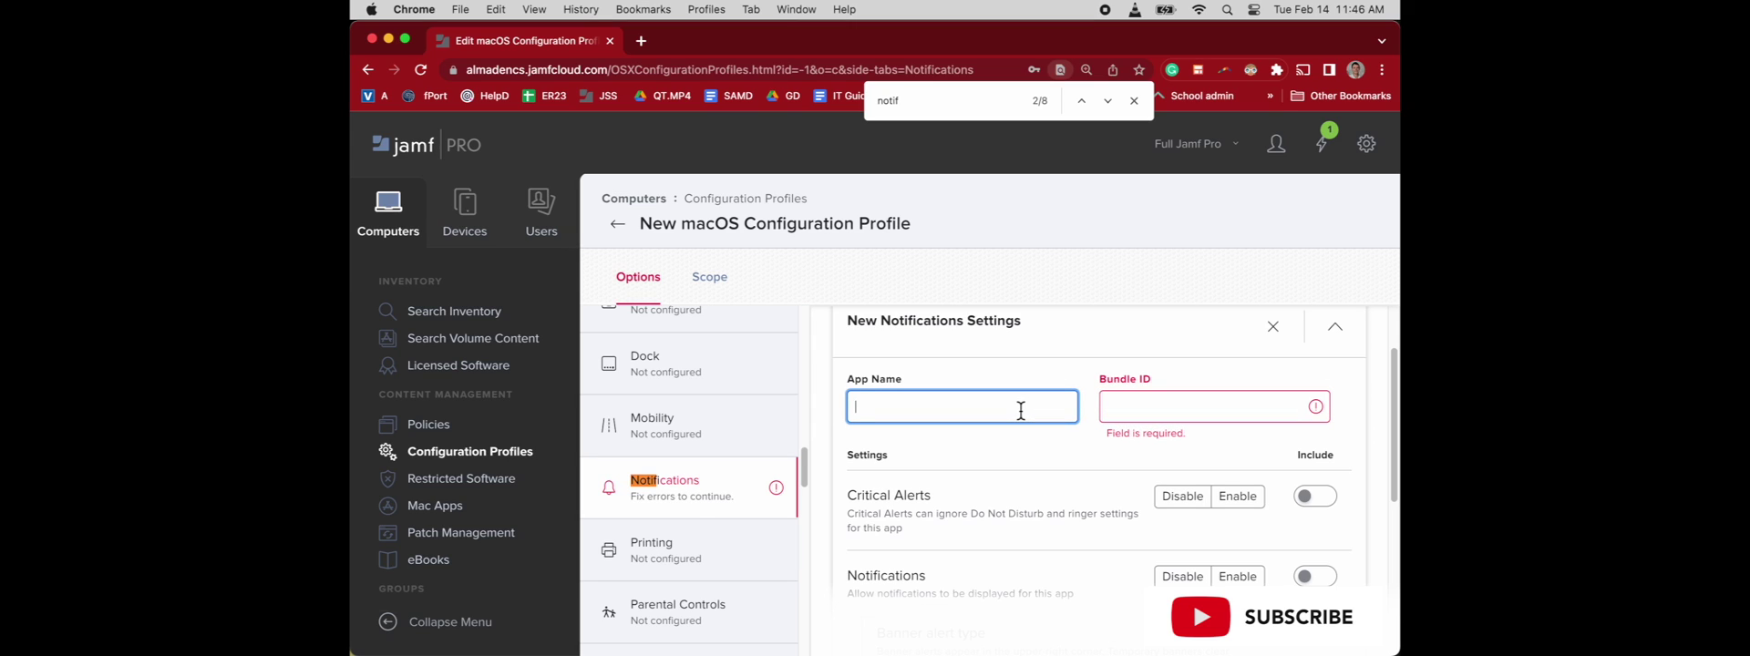
type("kill all a")
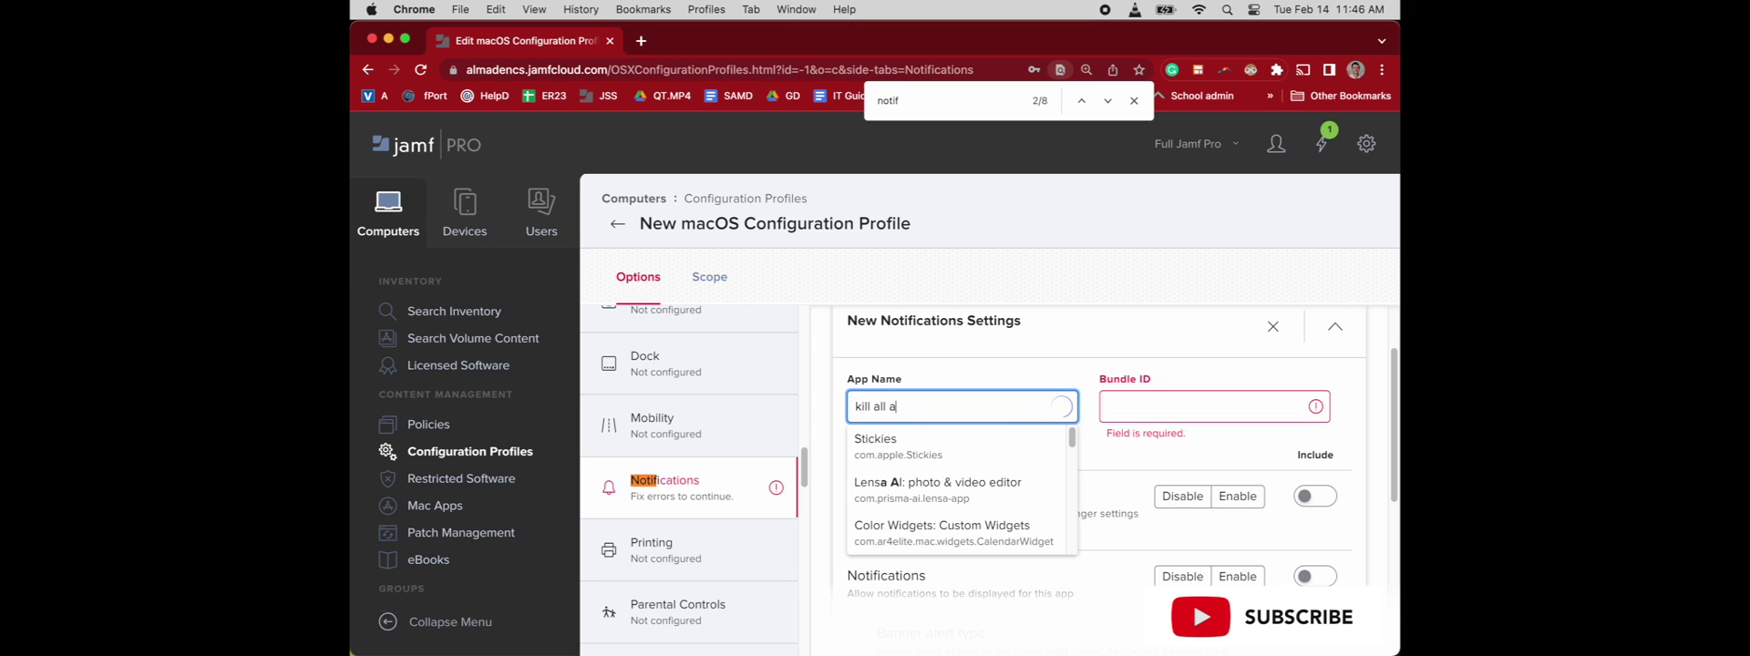
type("pps")
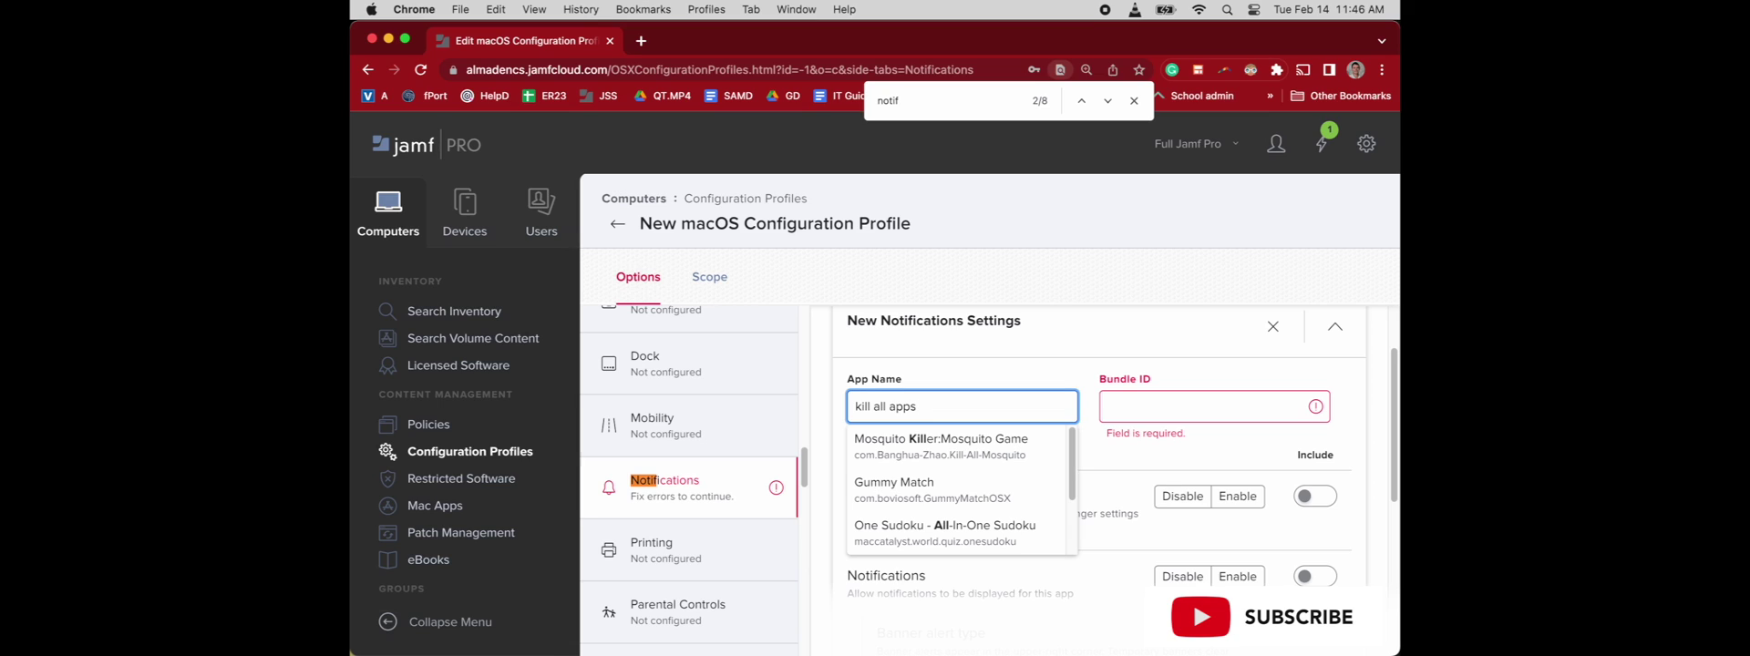
key("BackSpace")
key("BackSpace")
key("BackSpace")
key("BackSpace")
key("BackSpace")
key("BackSpace")
key("BackSpace")
key("BackSpace")
key("BackSpace")
key("BackSpace")
key("BackSpace")
key("BackSpace")
key("BackSpace")
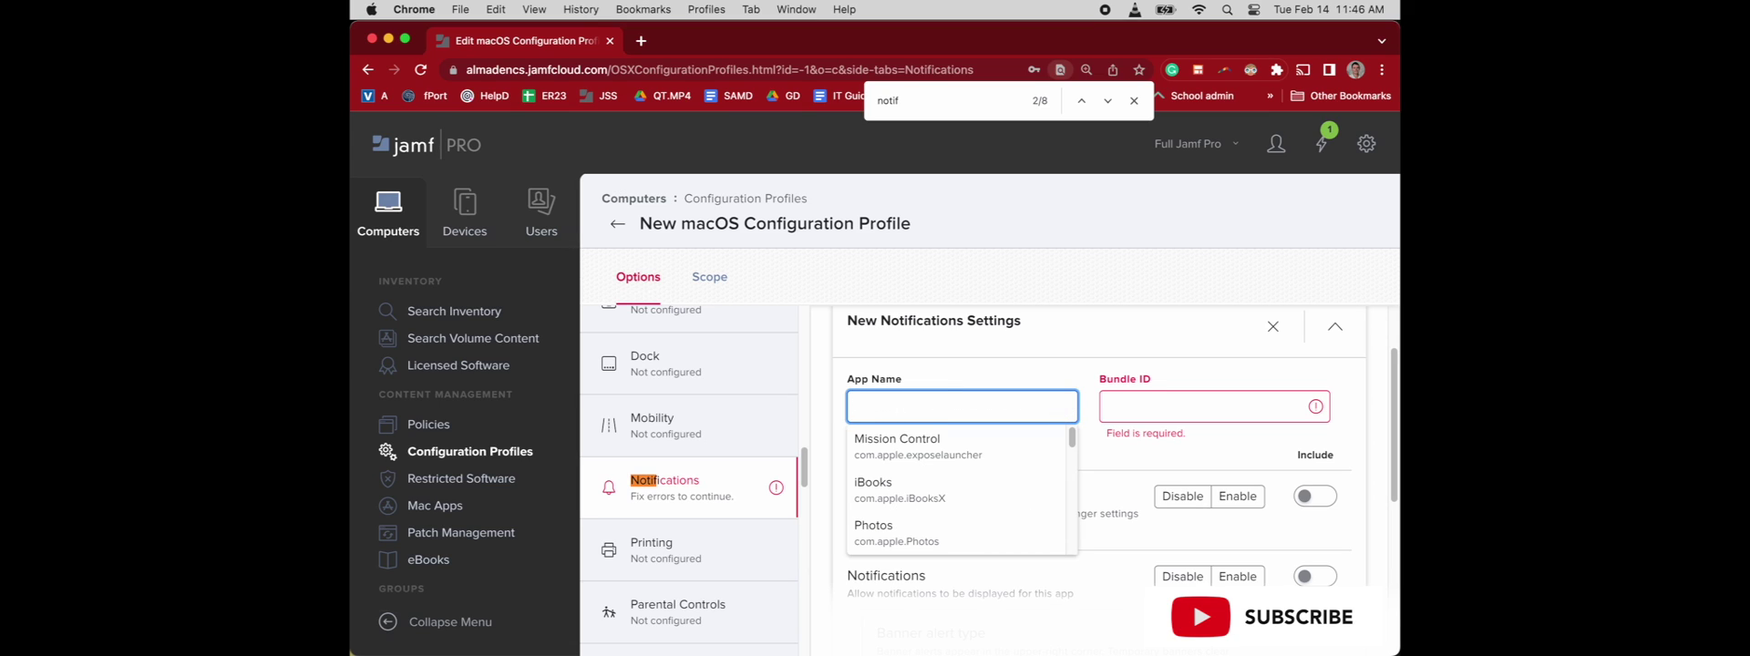
left_click(1176, 406)
type("c")
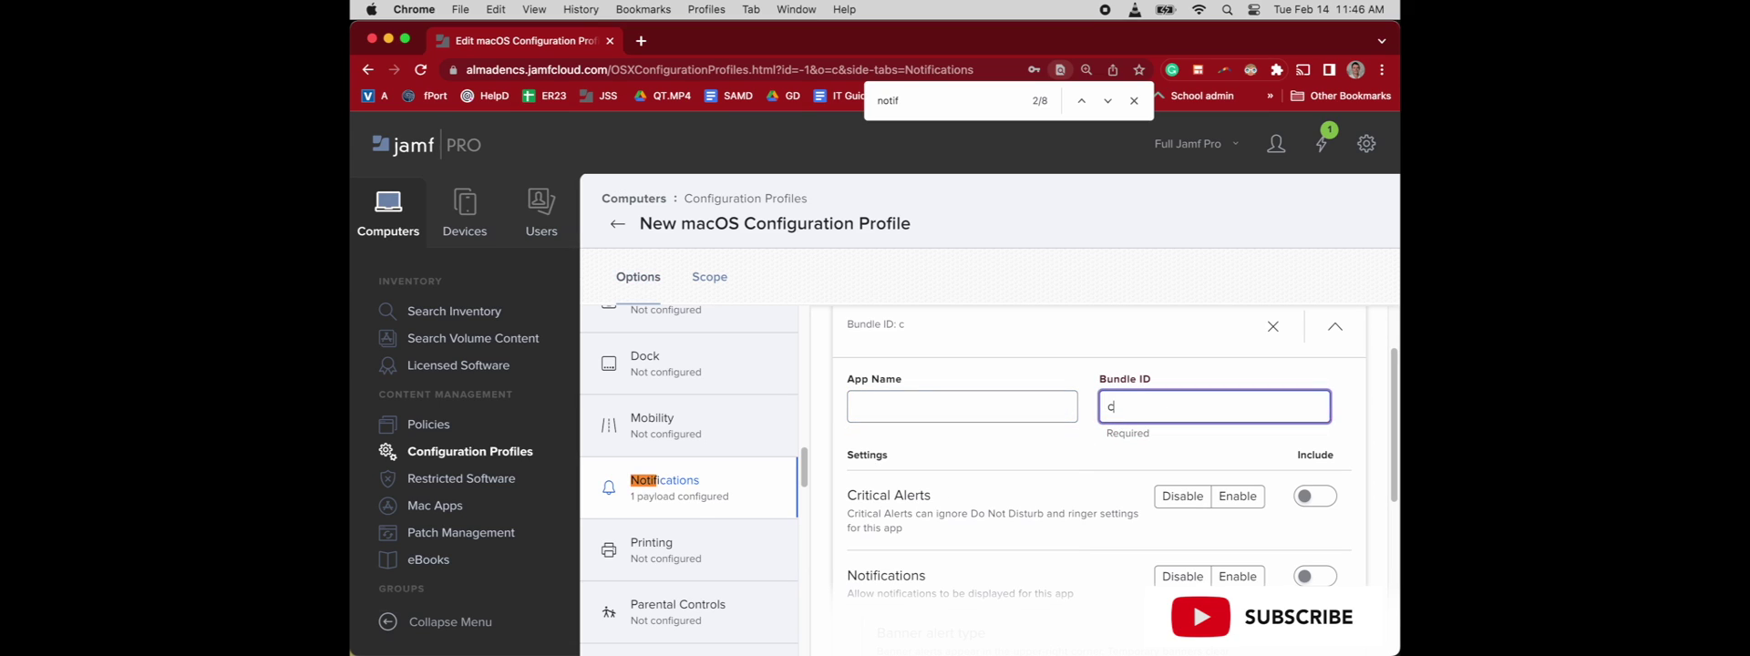
type("om.a")
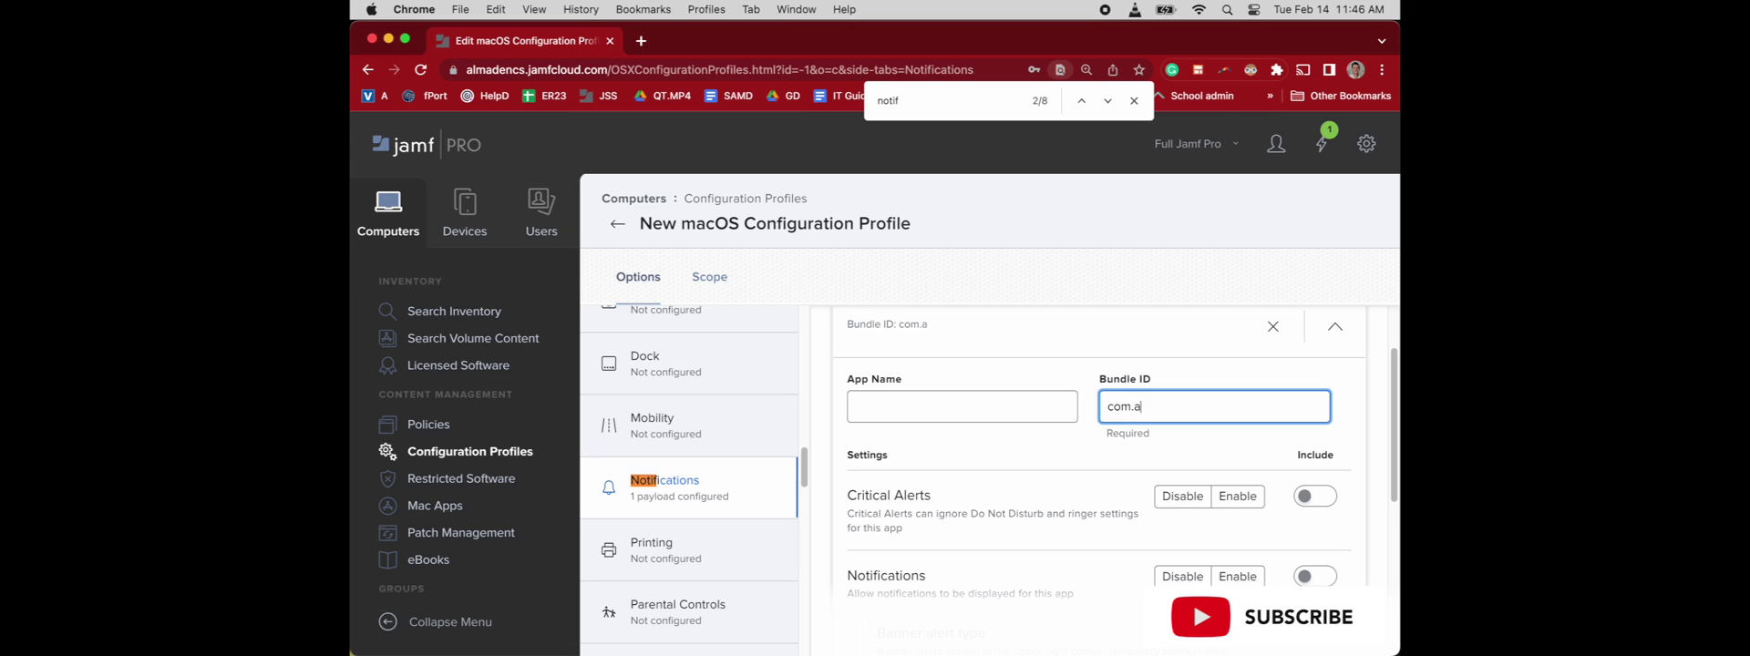
type("pple.btmnotifi")
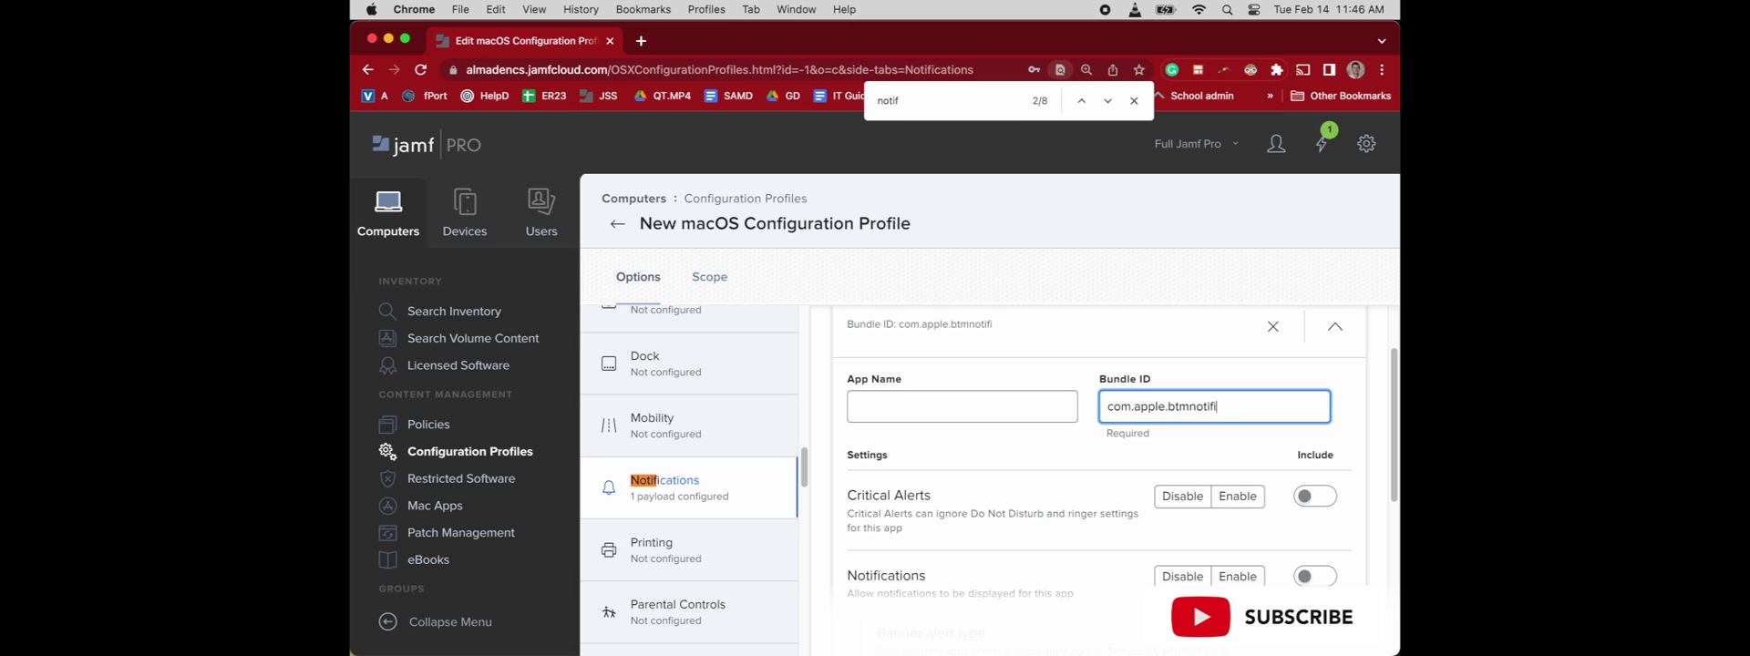
type("cationagent")
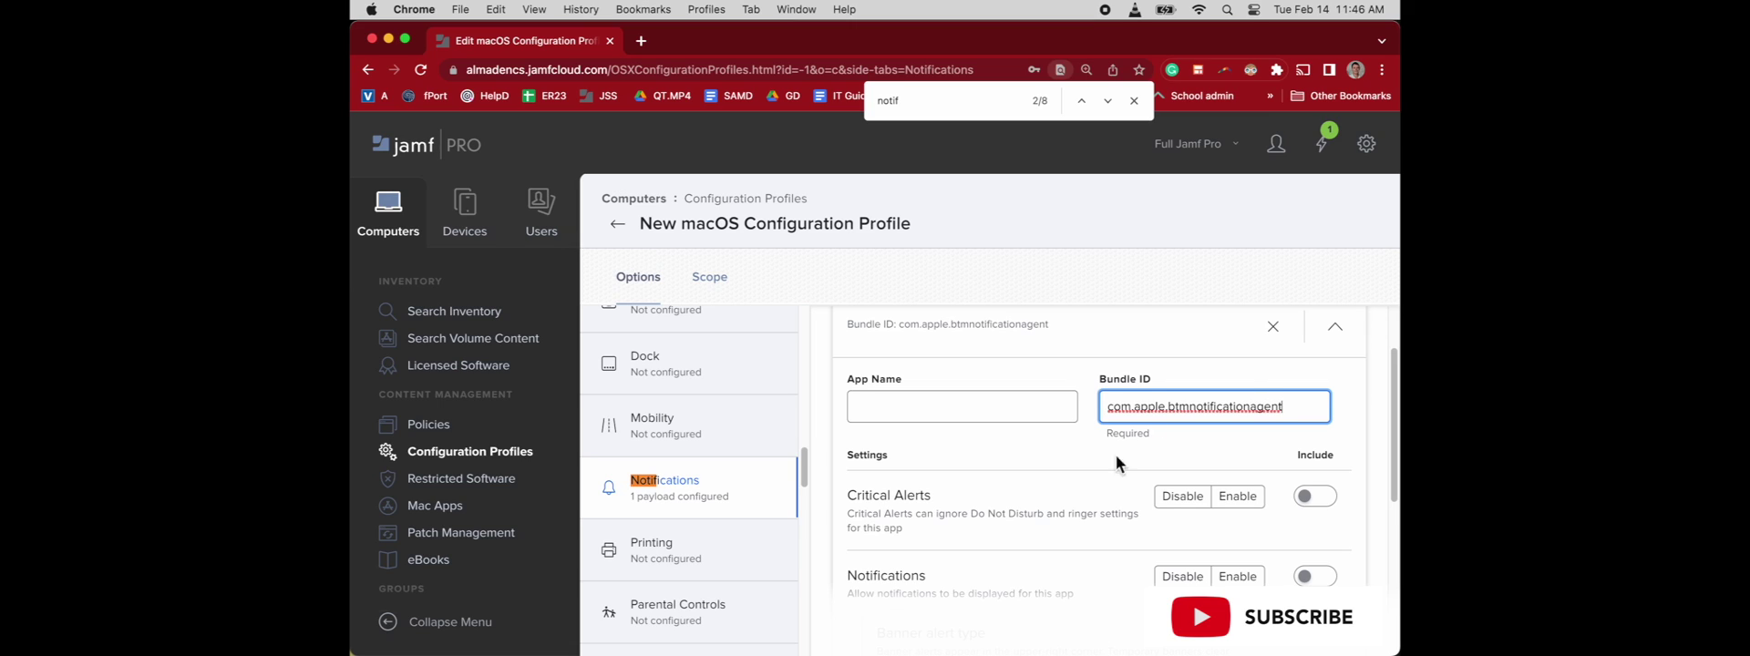
Set Notifications to Disable for com.apple.btmnotificationagent and review the remaining payload settings
scroll(999, 423, "down", 5)
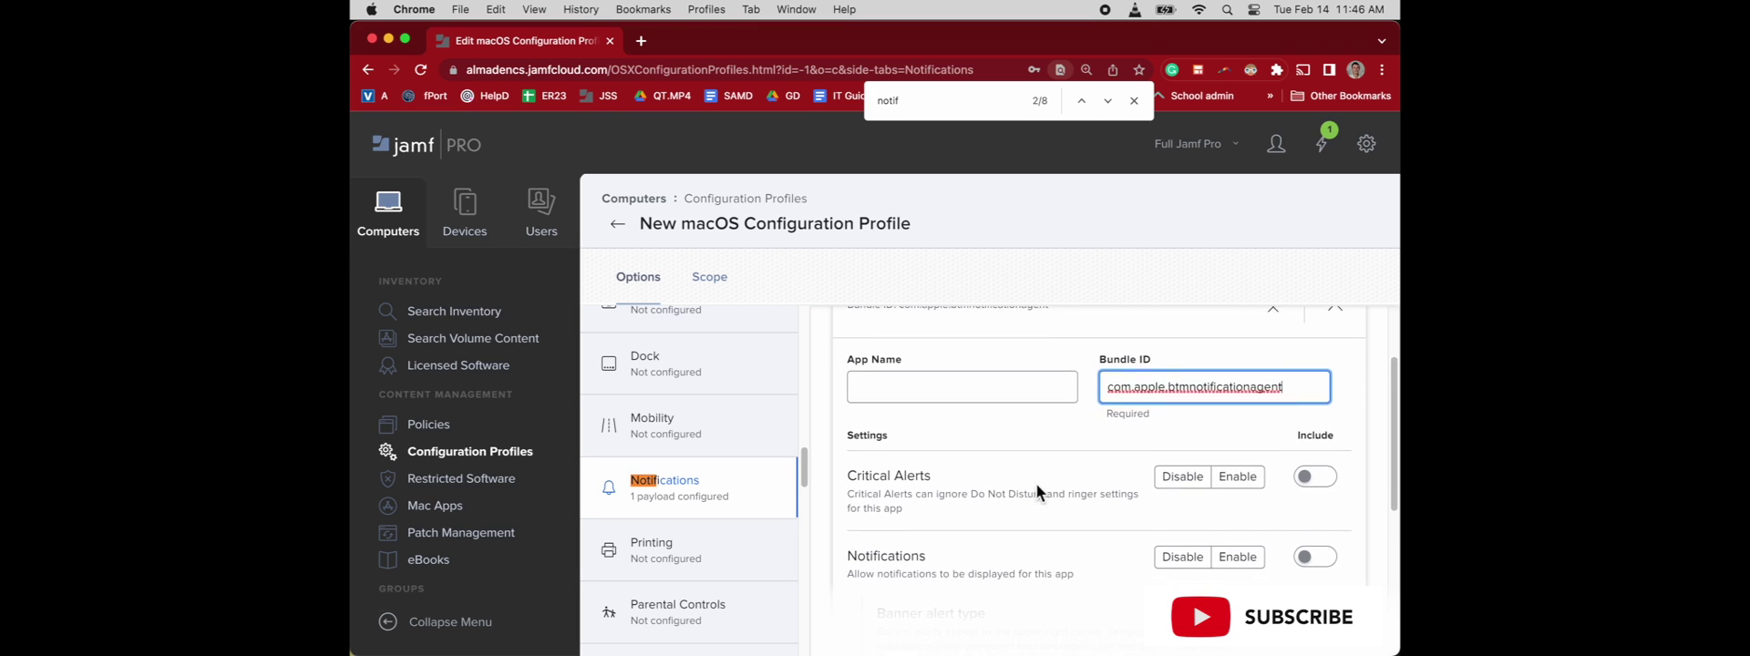
scroll(1038, 502, "down", 2)
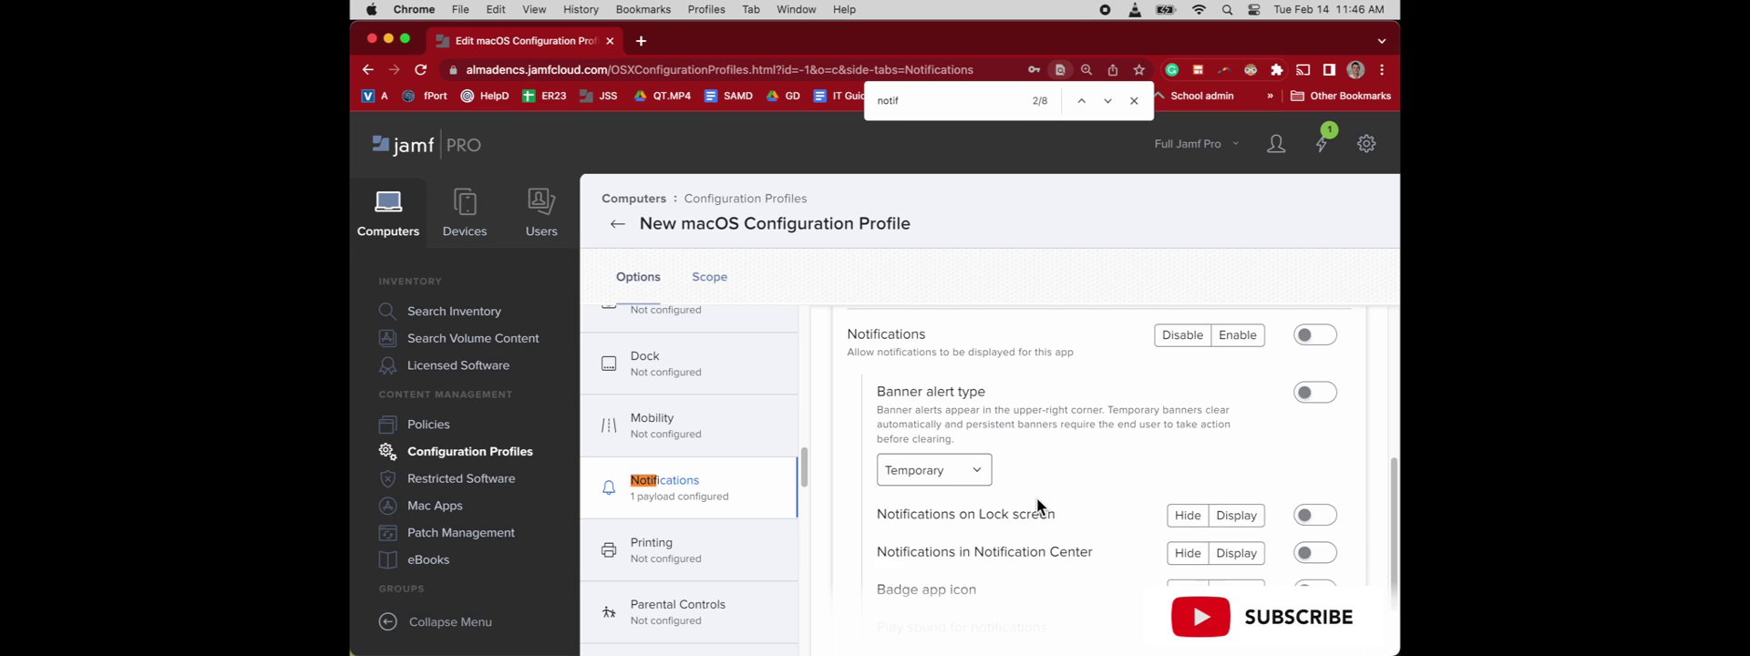
scroll(1037, 500, "down", 1)
scroll(1036, 498, "up", 1)
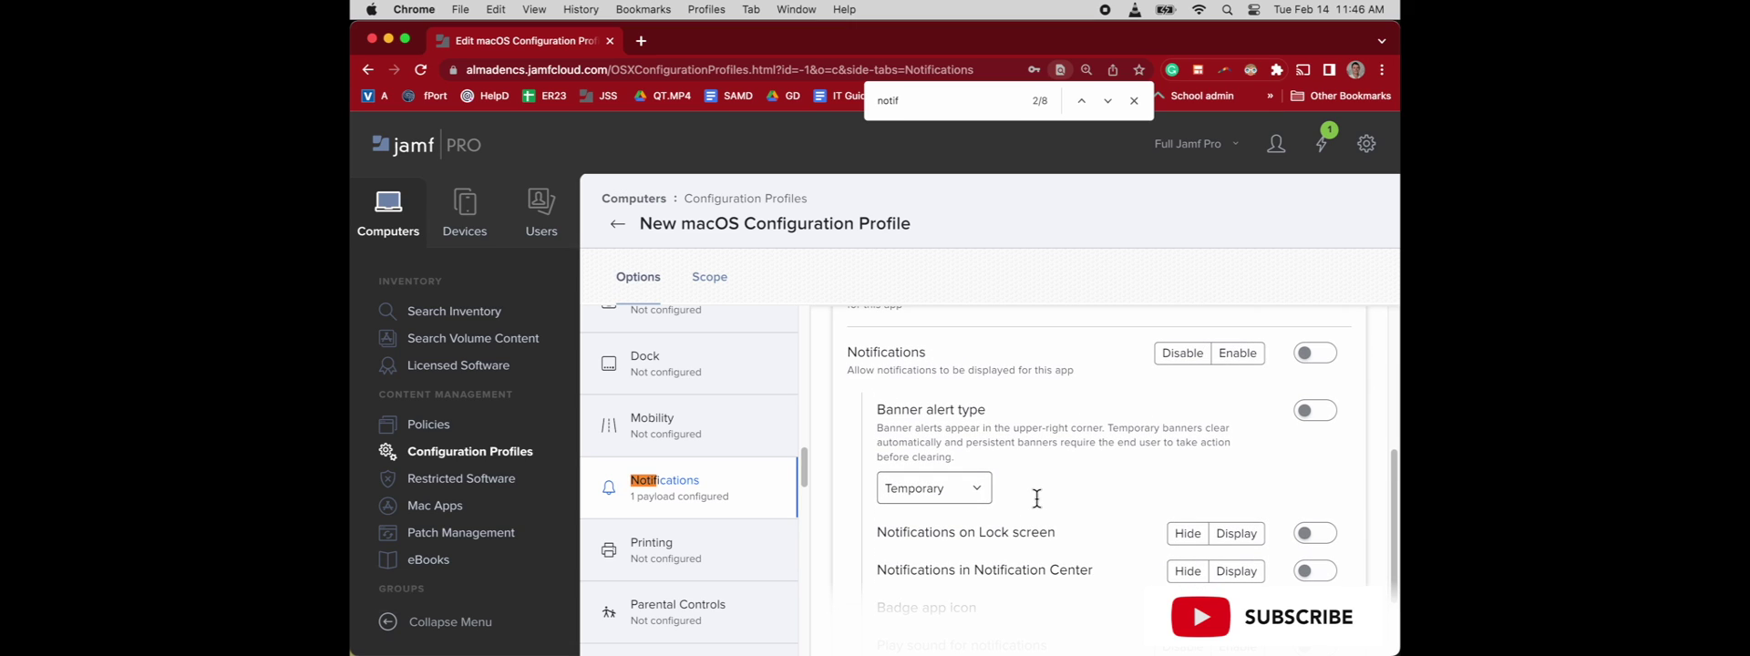
left_click(1177, 362)
scroll(1176, 415, "down", 1)
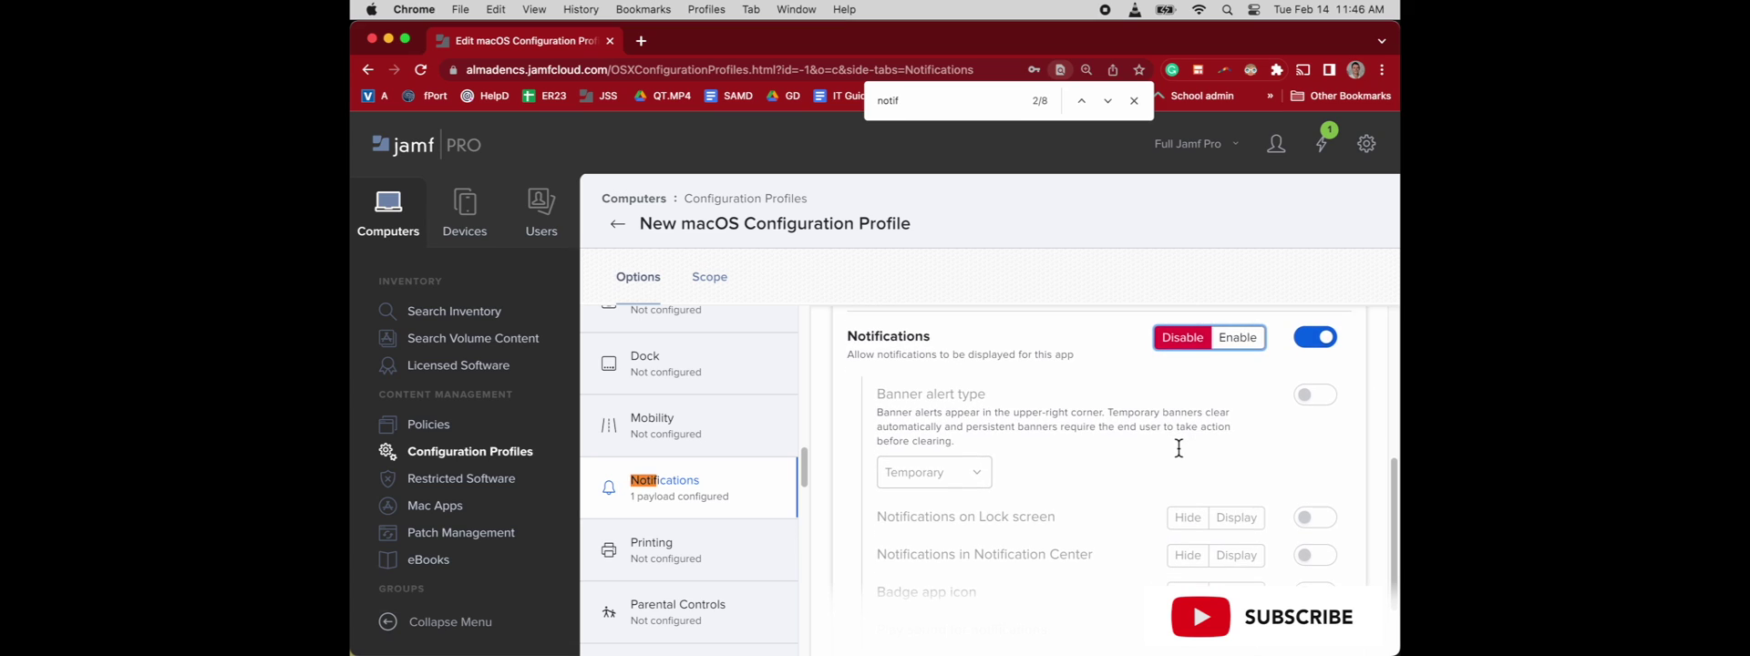
scroll(1265, 439, "down", 1)
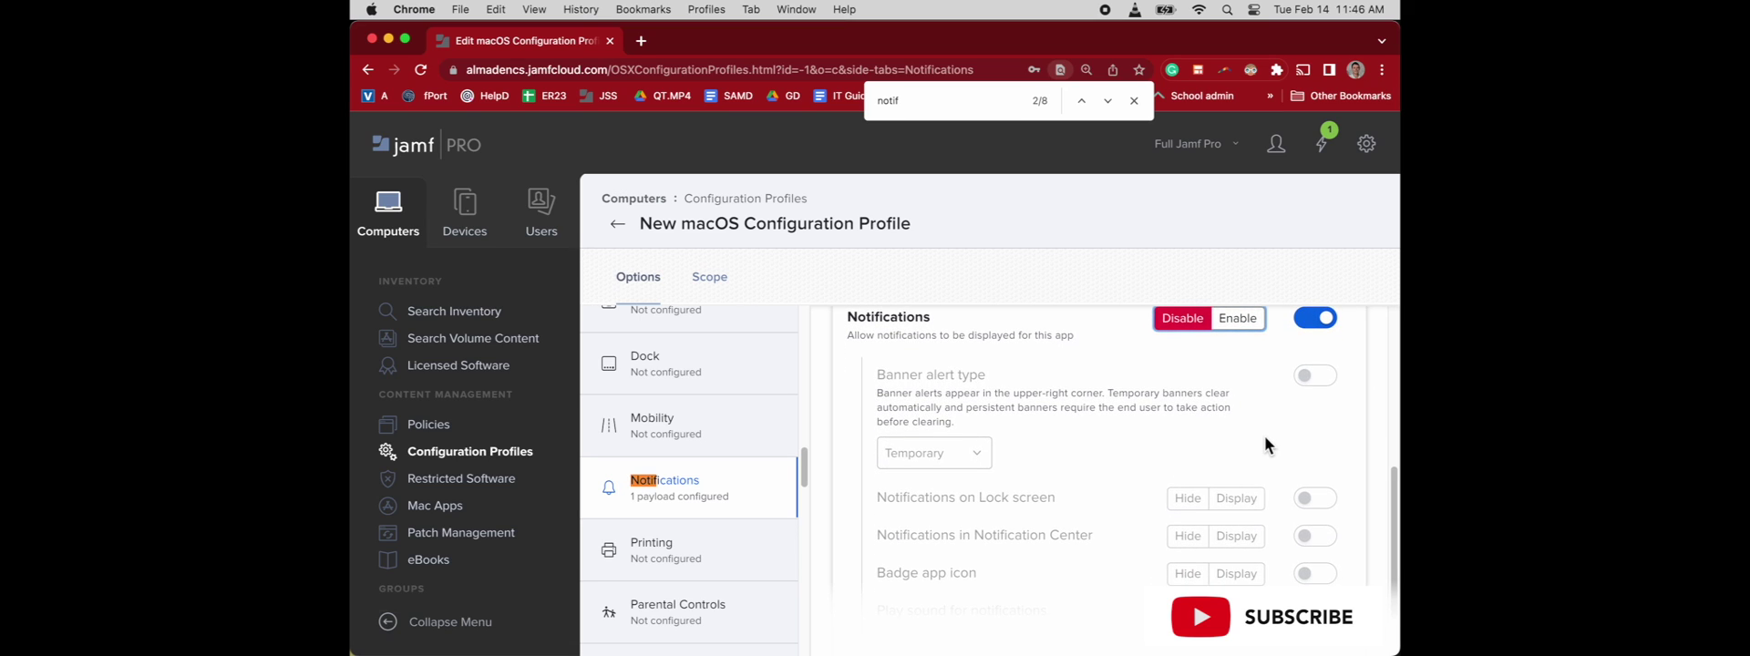
scroll(1048, 428, "down", 1)
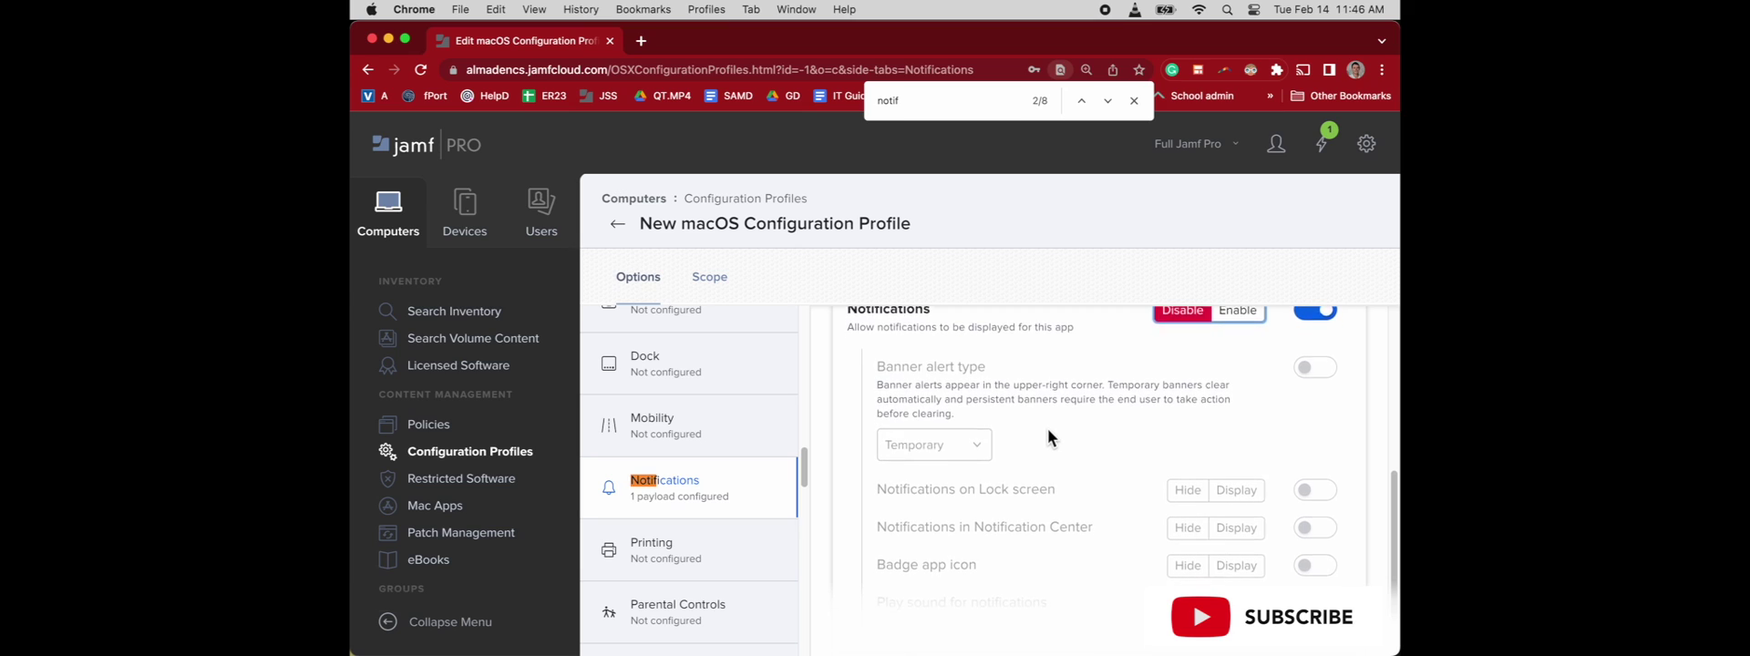
scroll(1047, 430, "down", 1)
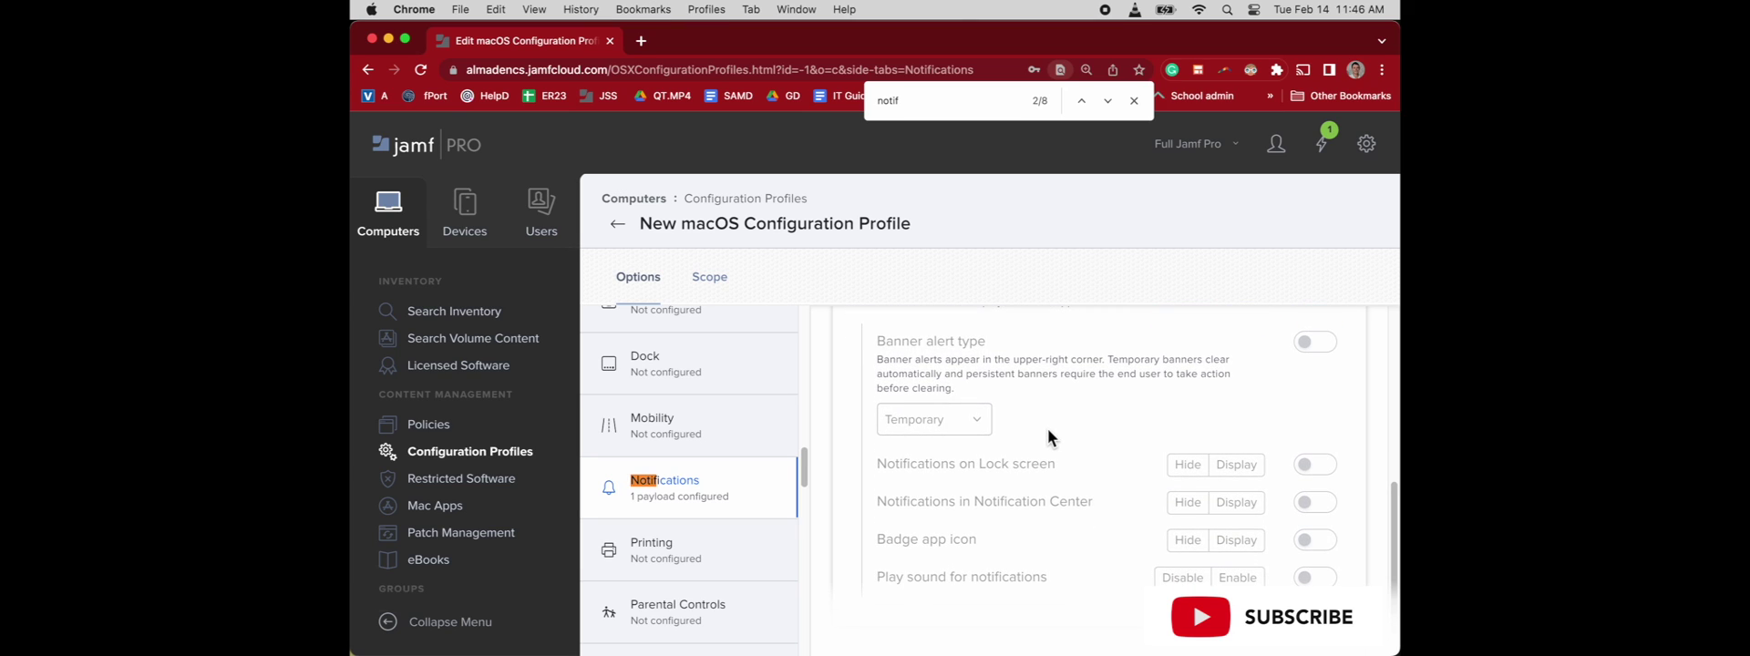
scroll(1048, 432, "down", 1)
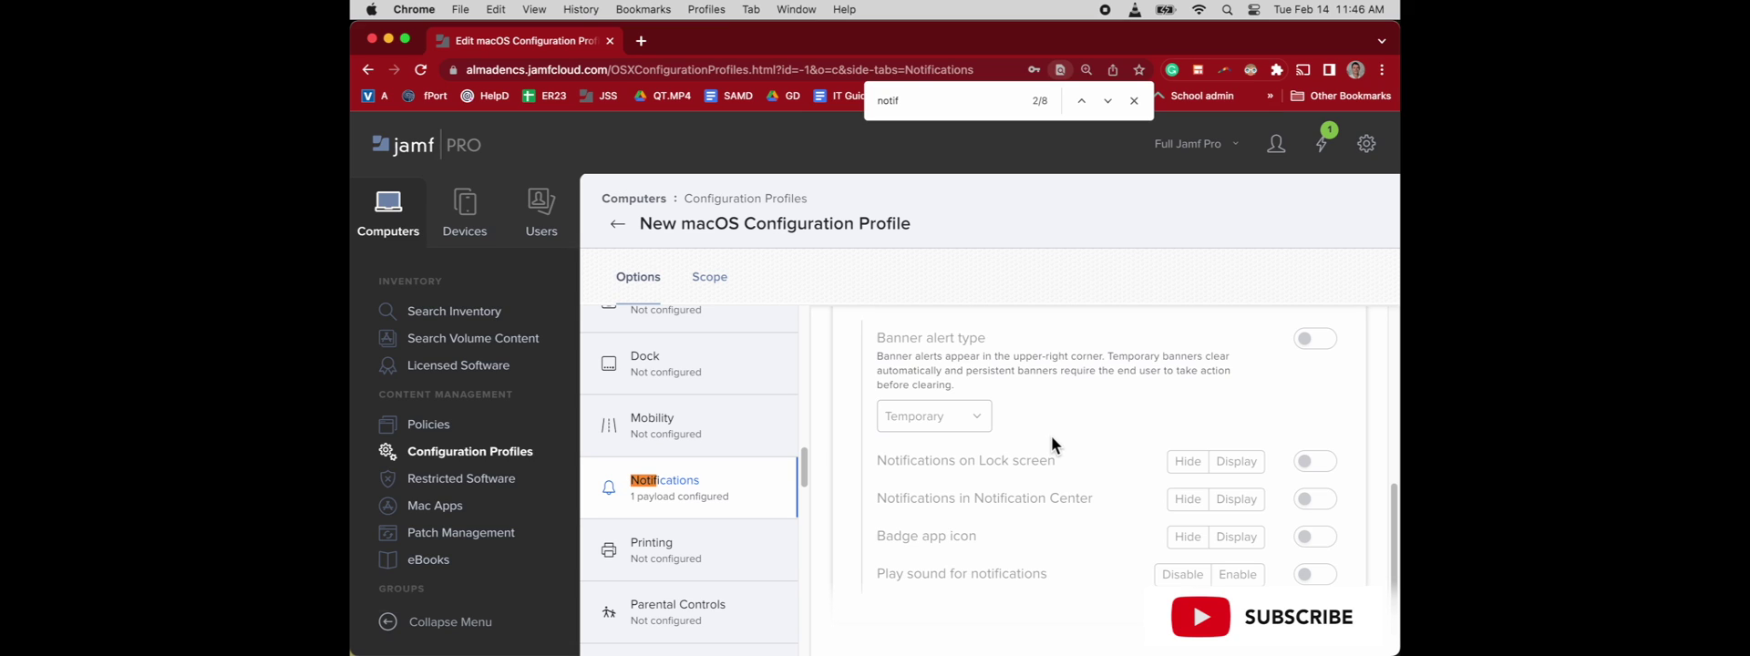
scroll(1073, 472, "down", 2)
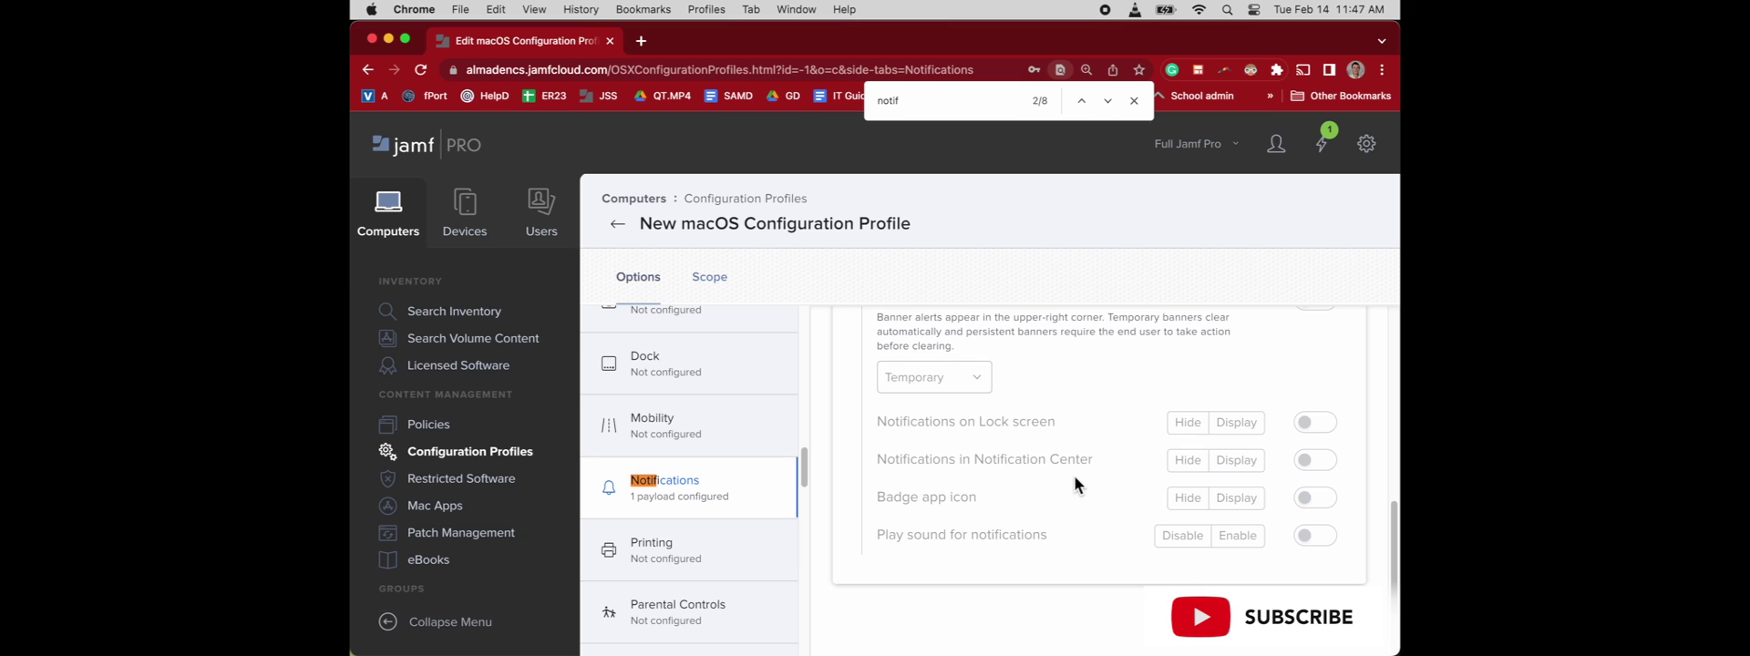
scroll(1075, 481, "up", 6)
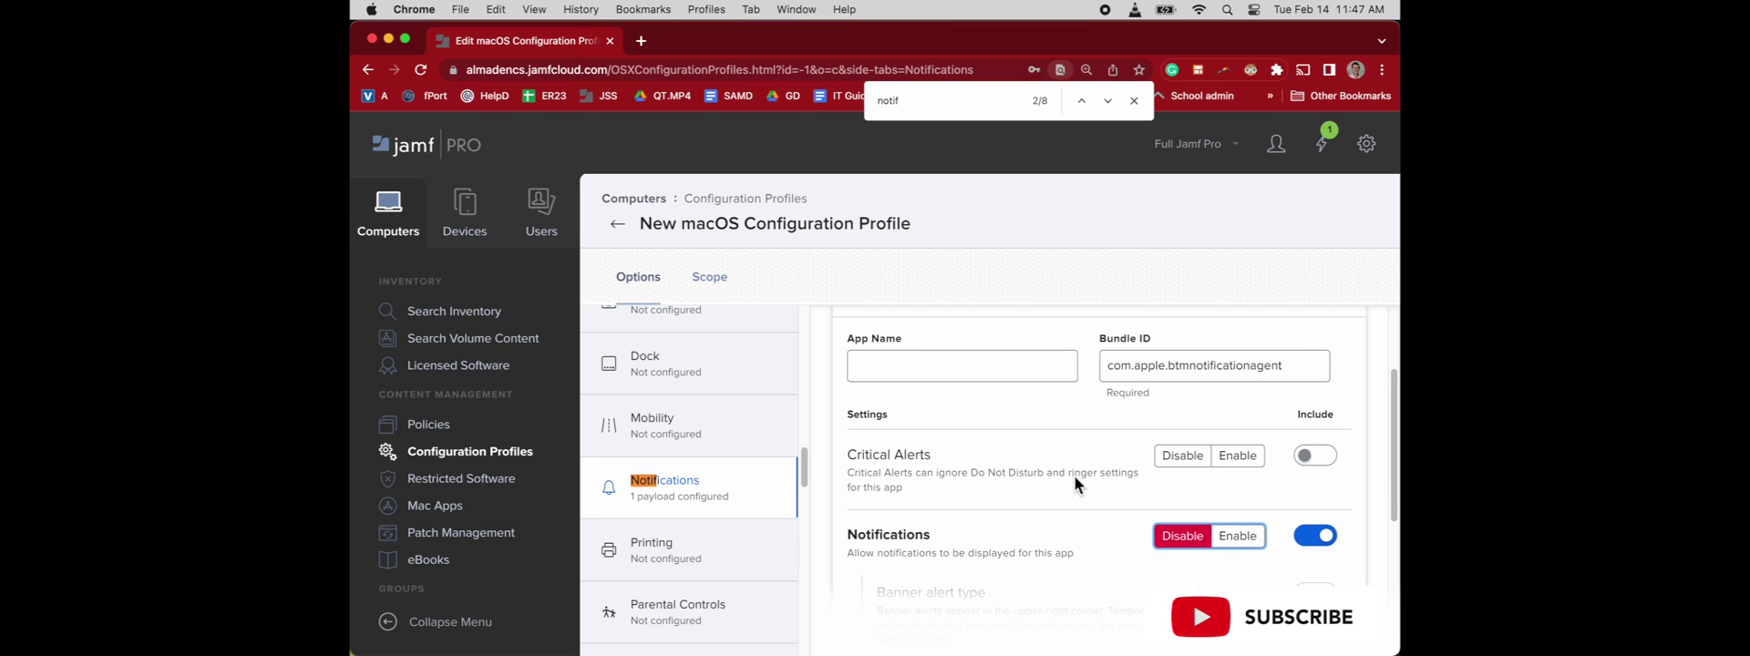
scroll(1072, 473, "down", 2)
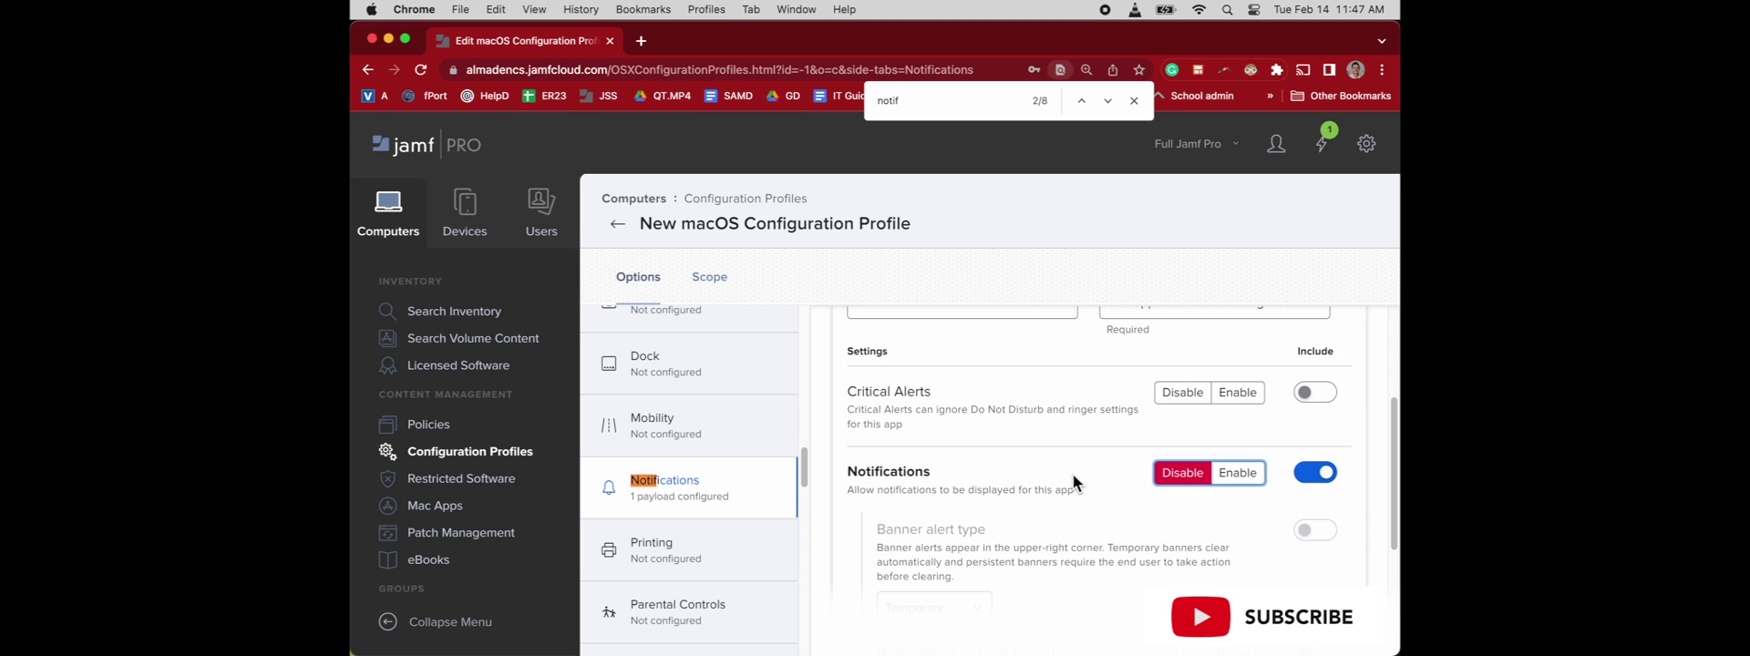
scroll(1072, 472, "down", 5)
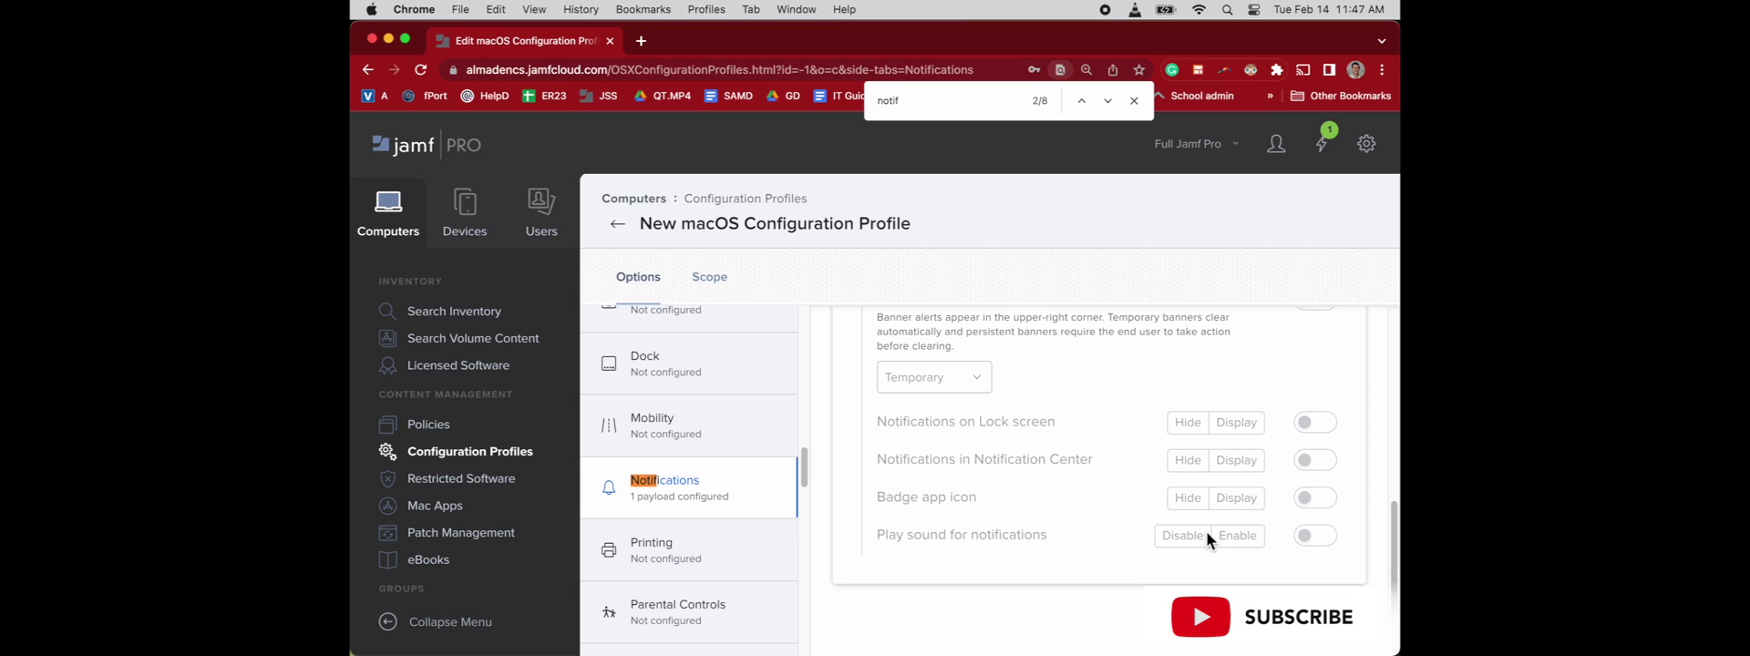
scroll(1117, 465, "up", 1)
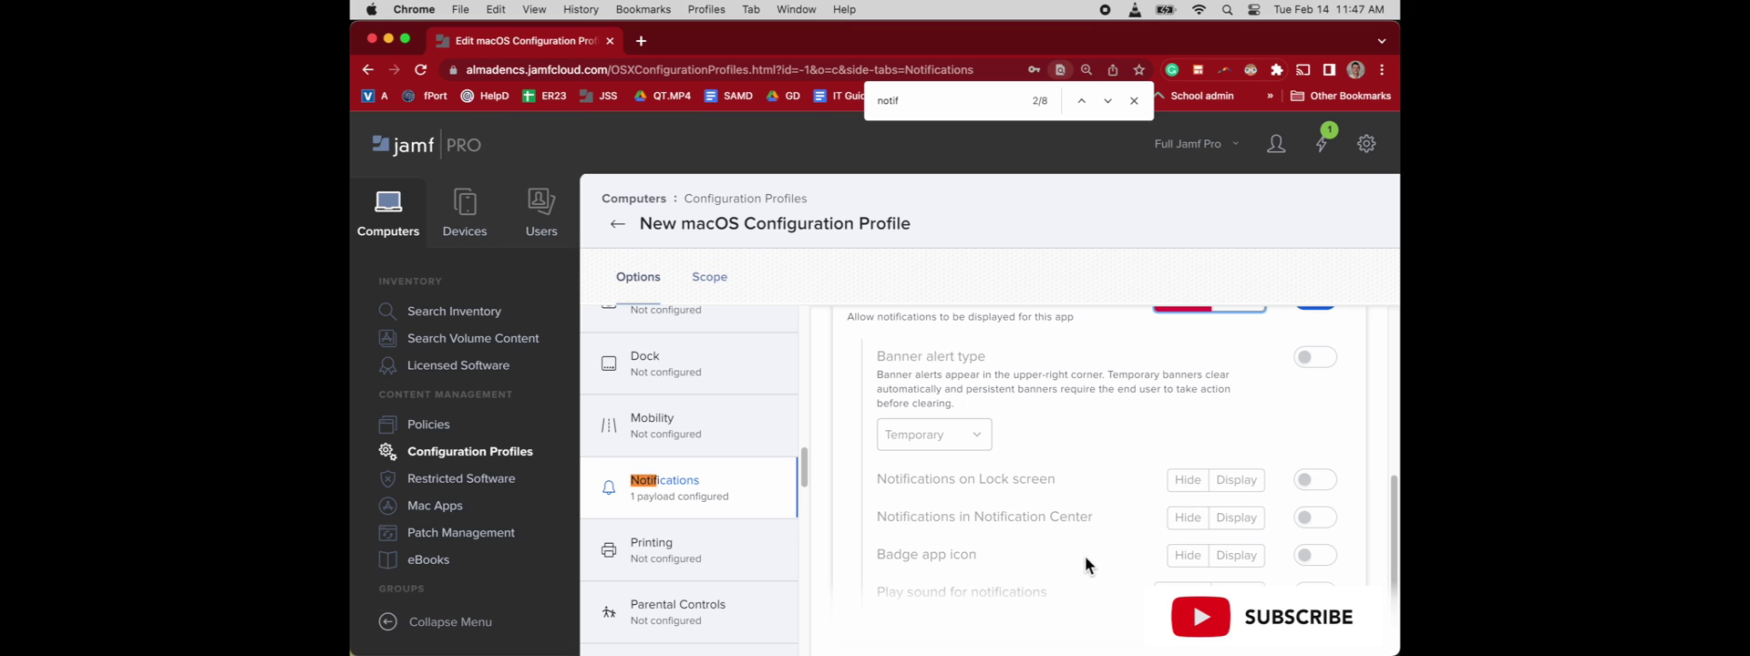
scroll(1085, 554, "down", 2)
scroll(1085, 554, "up", 1)
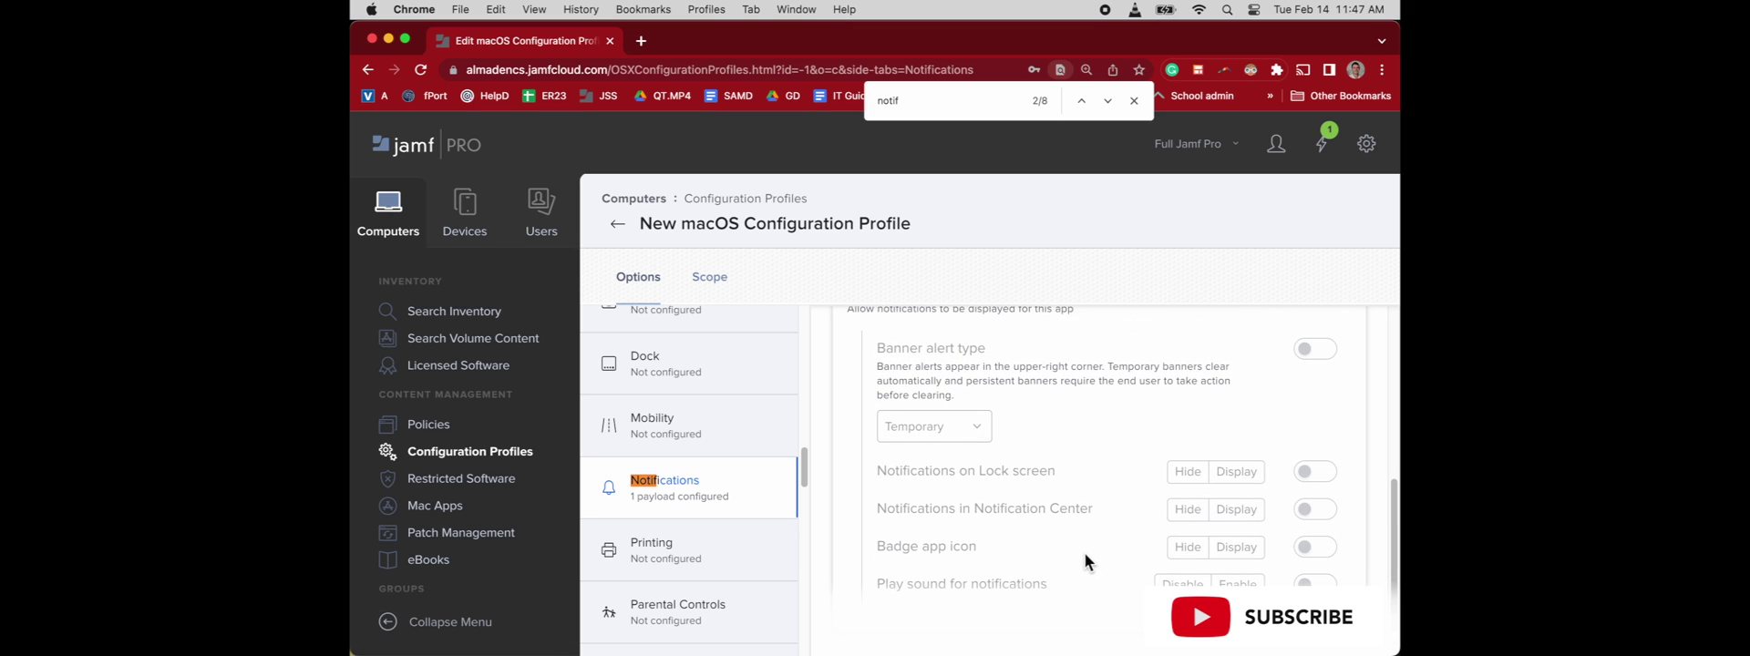
scroll(1082, 549, "up", 3)
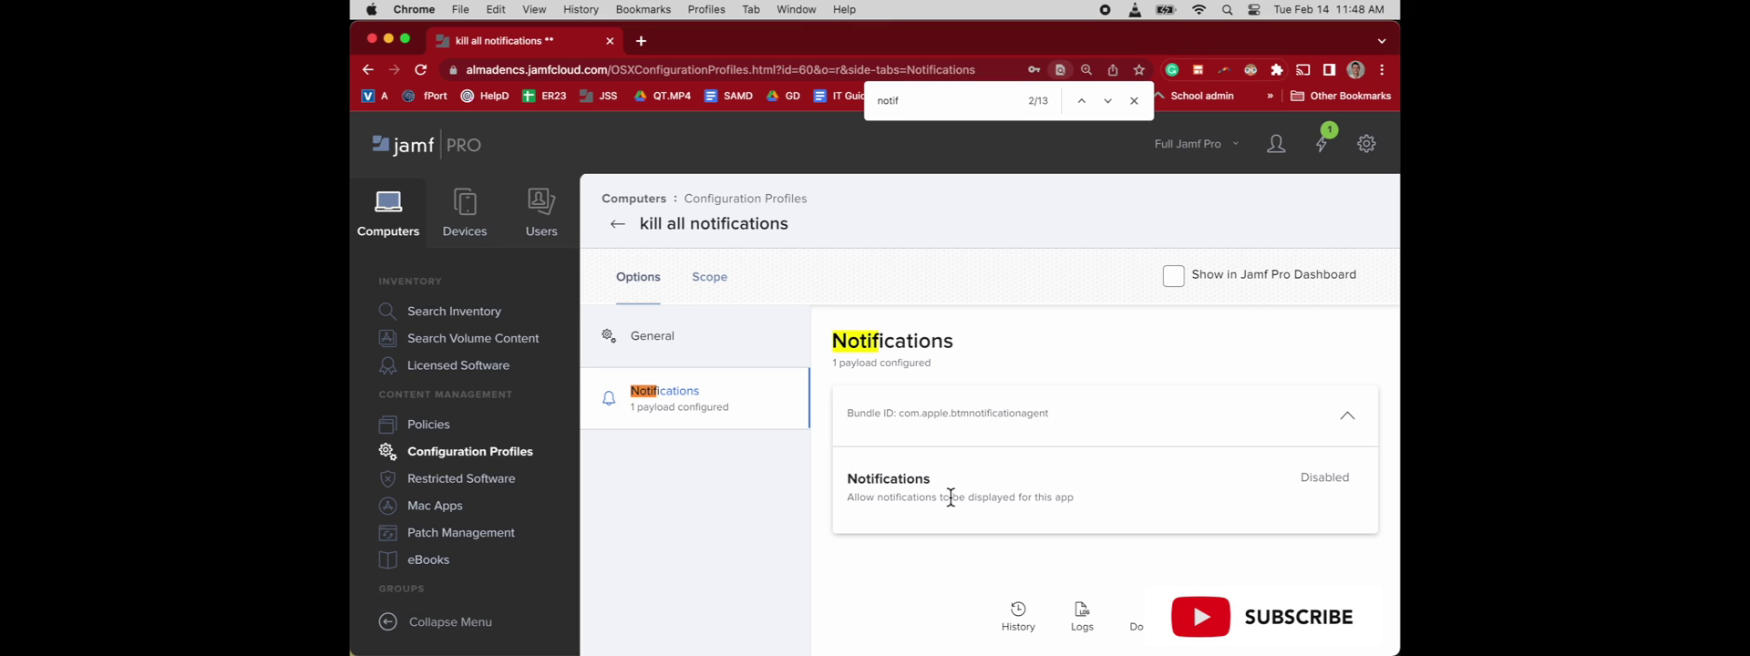
Use Ctrl+E to put the saved 'kill all notifications' profile back into edit mode
key("ctrl+e")
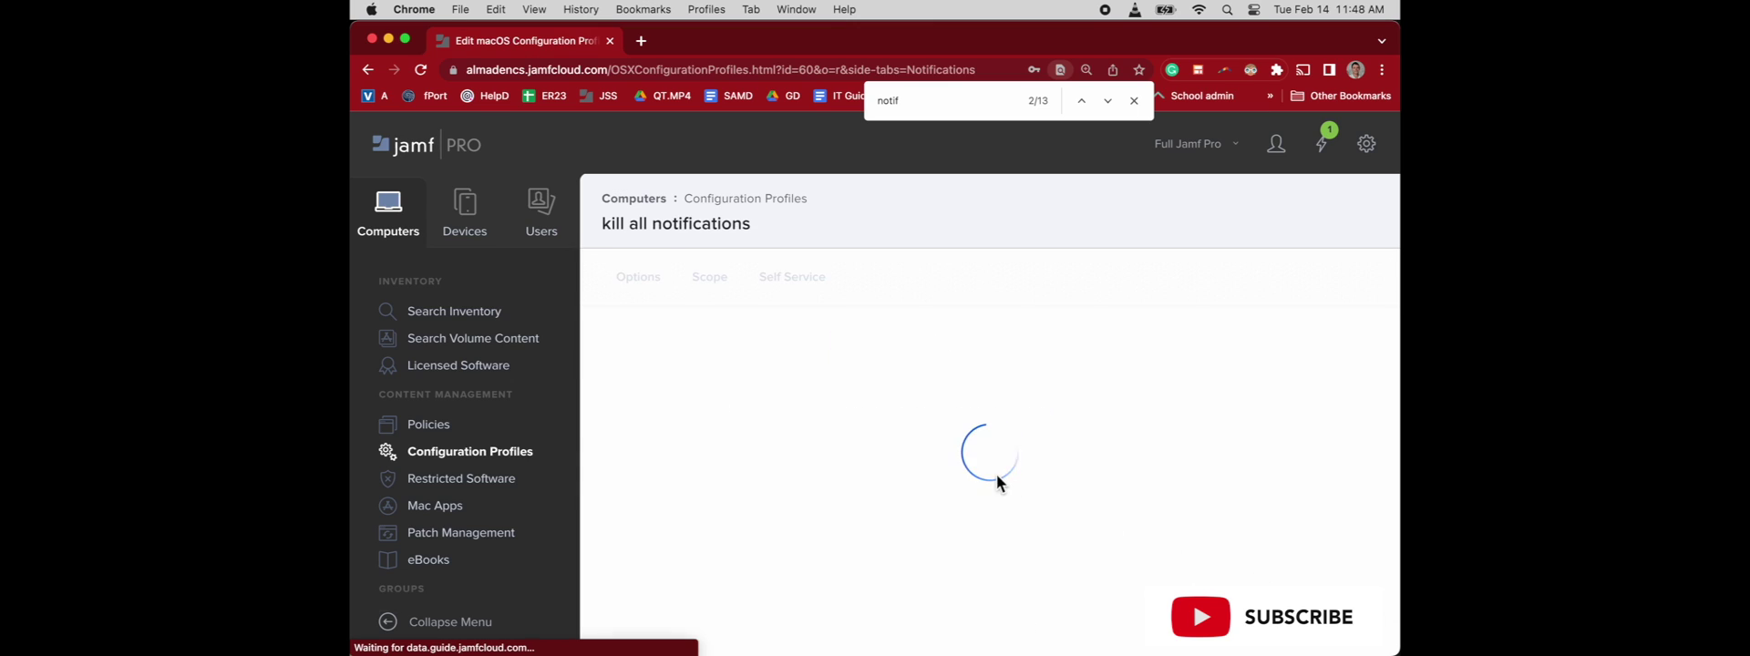
Include Critical Alerts set to Disable, keeping app Notifications set to Disable
scroll(1065, 539, "down", 3)
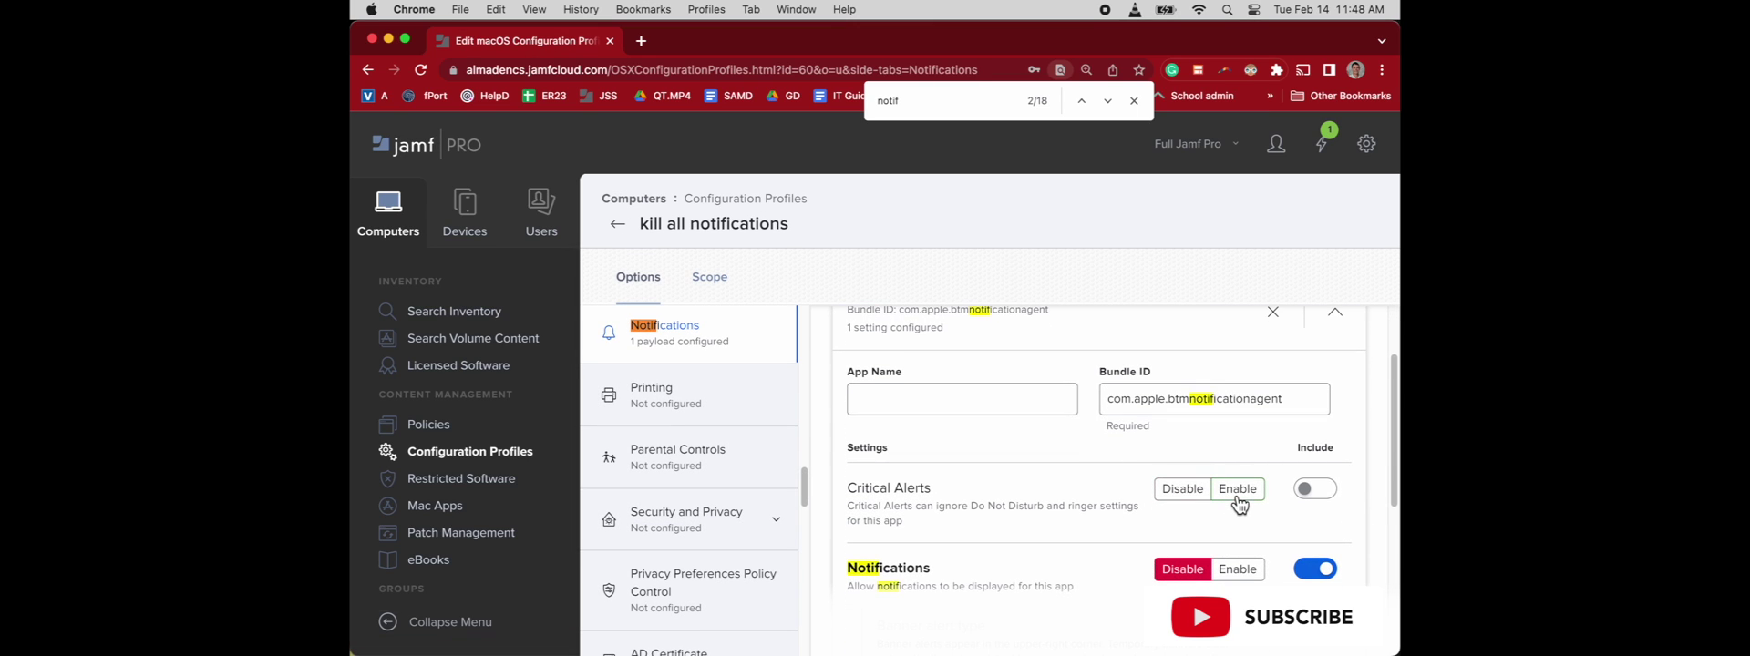
scroll(1236, 556, "down", 2)
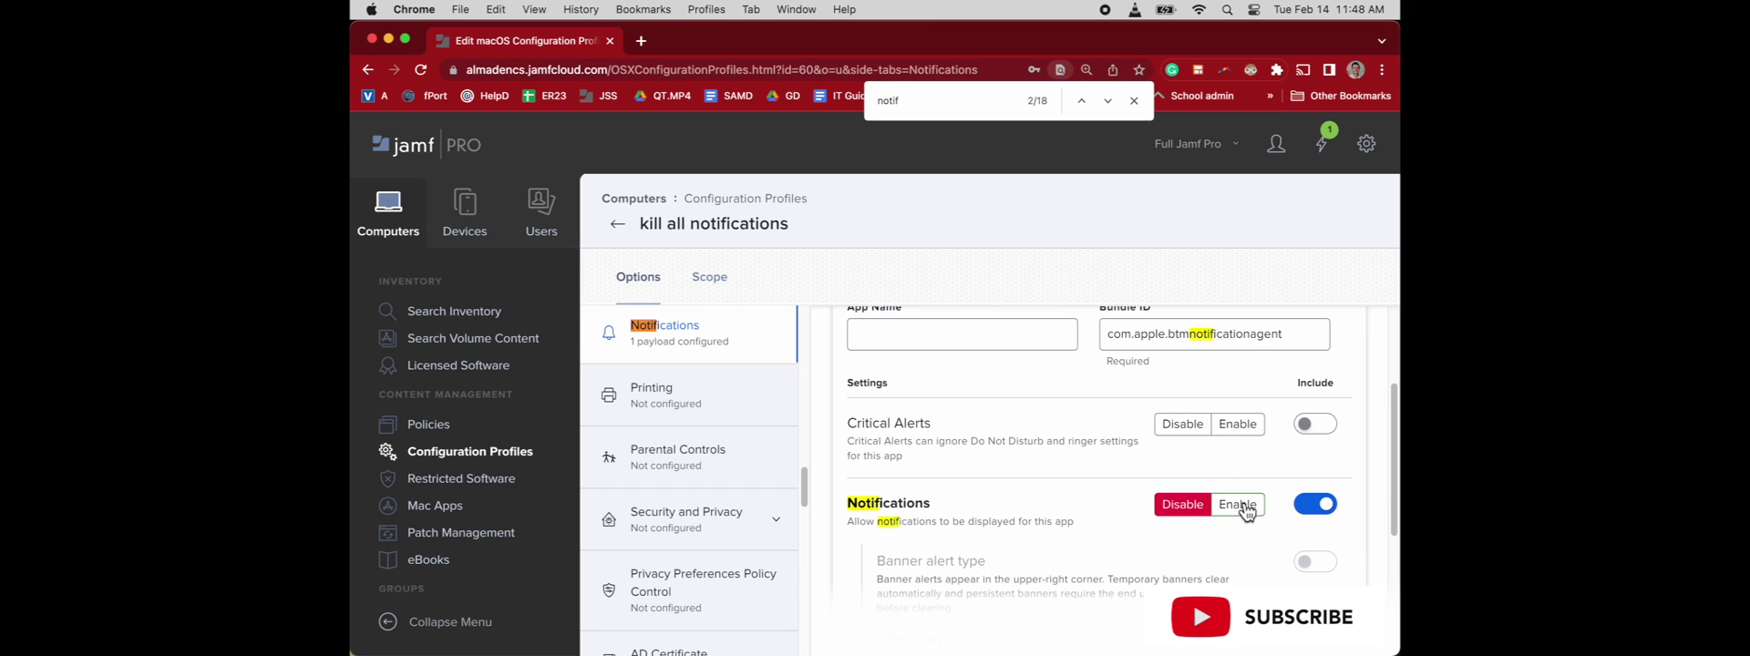
left_click(1242, 506)
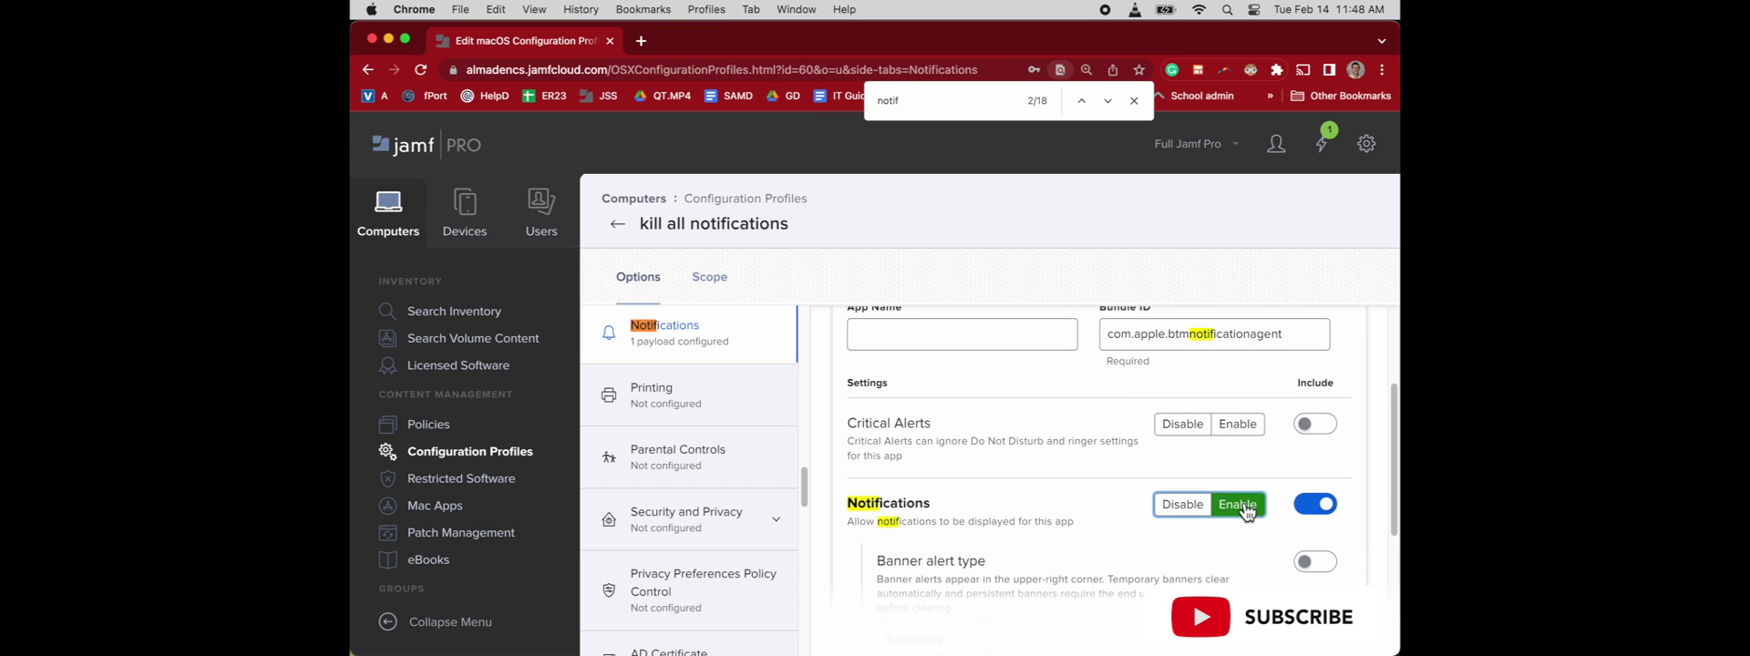
left_click(1177, 508)
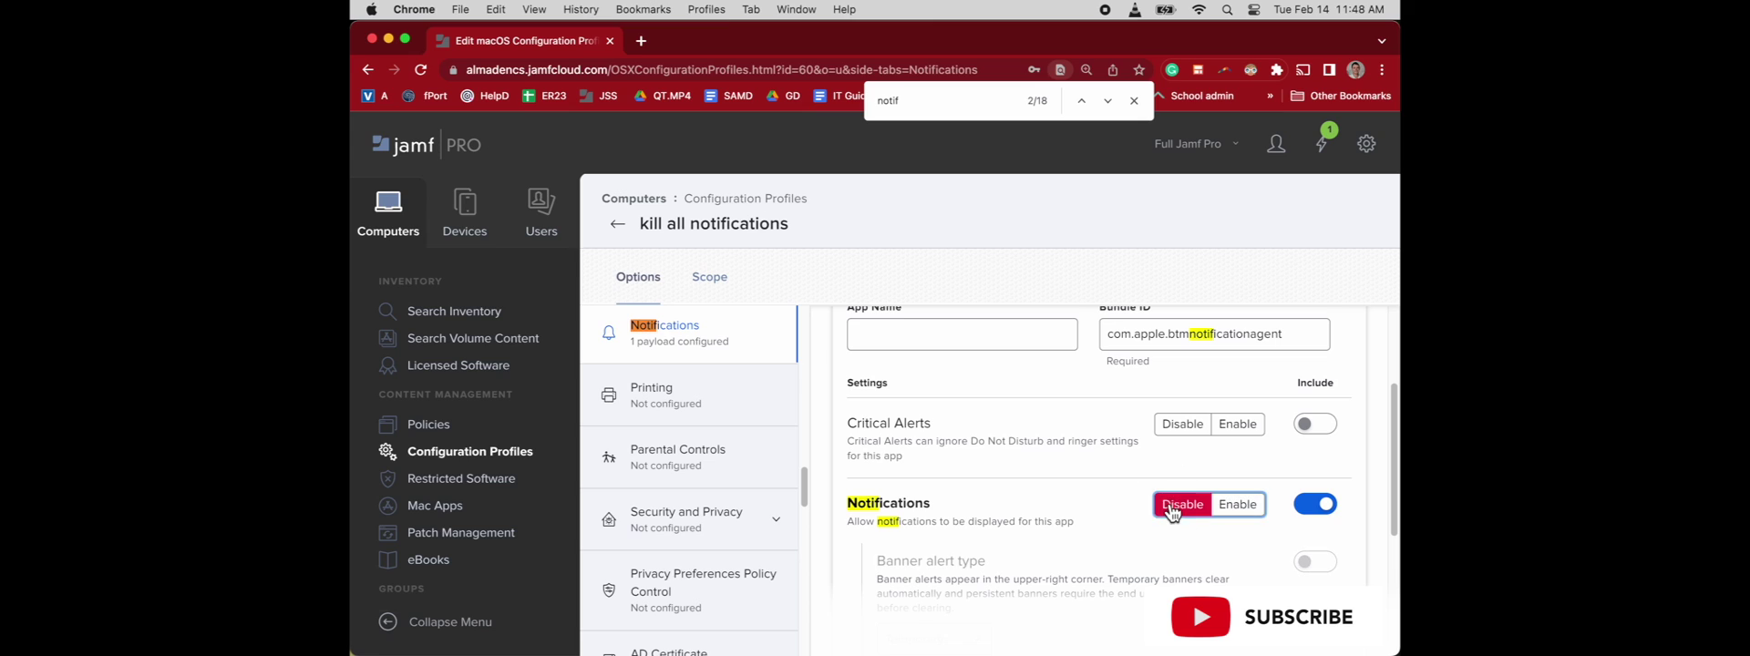
left_click(1313, 425)
left_click(1185, 429)
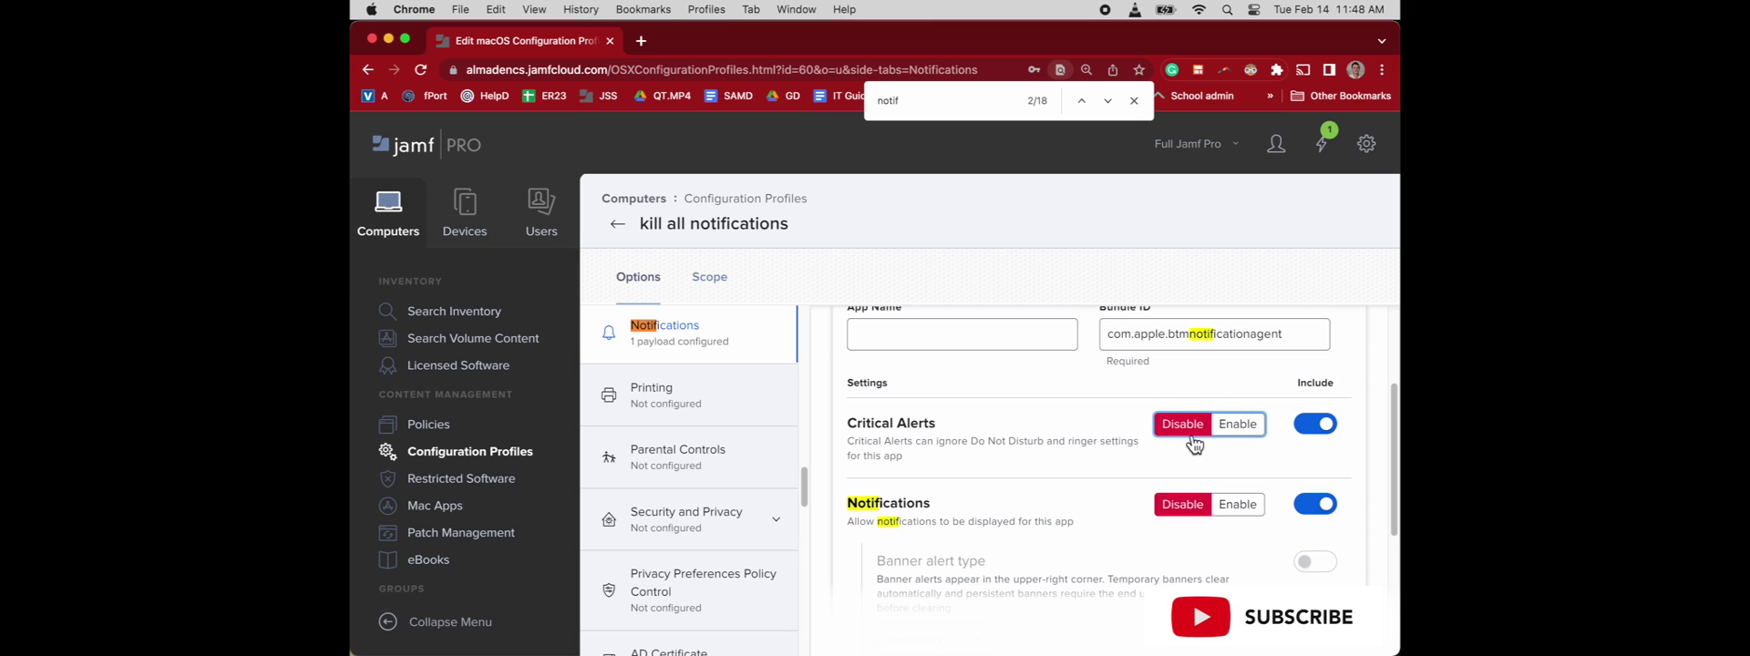
scroll(1212, 493, "down", 2)
scroll(1212, 492, "down", 2)
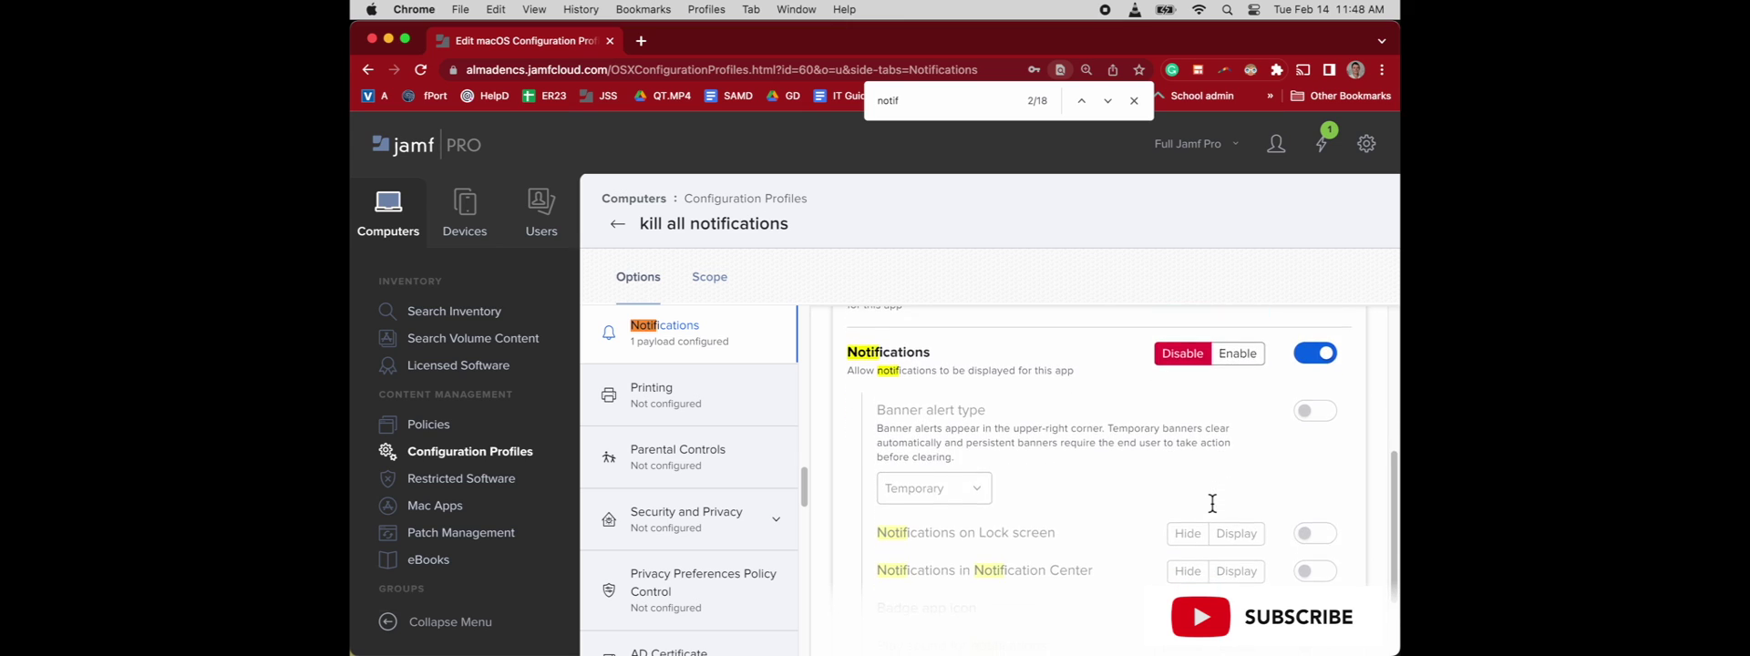
scroll(1212, 499, "up", 3)
scroll(1212, 503, "down", 6)
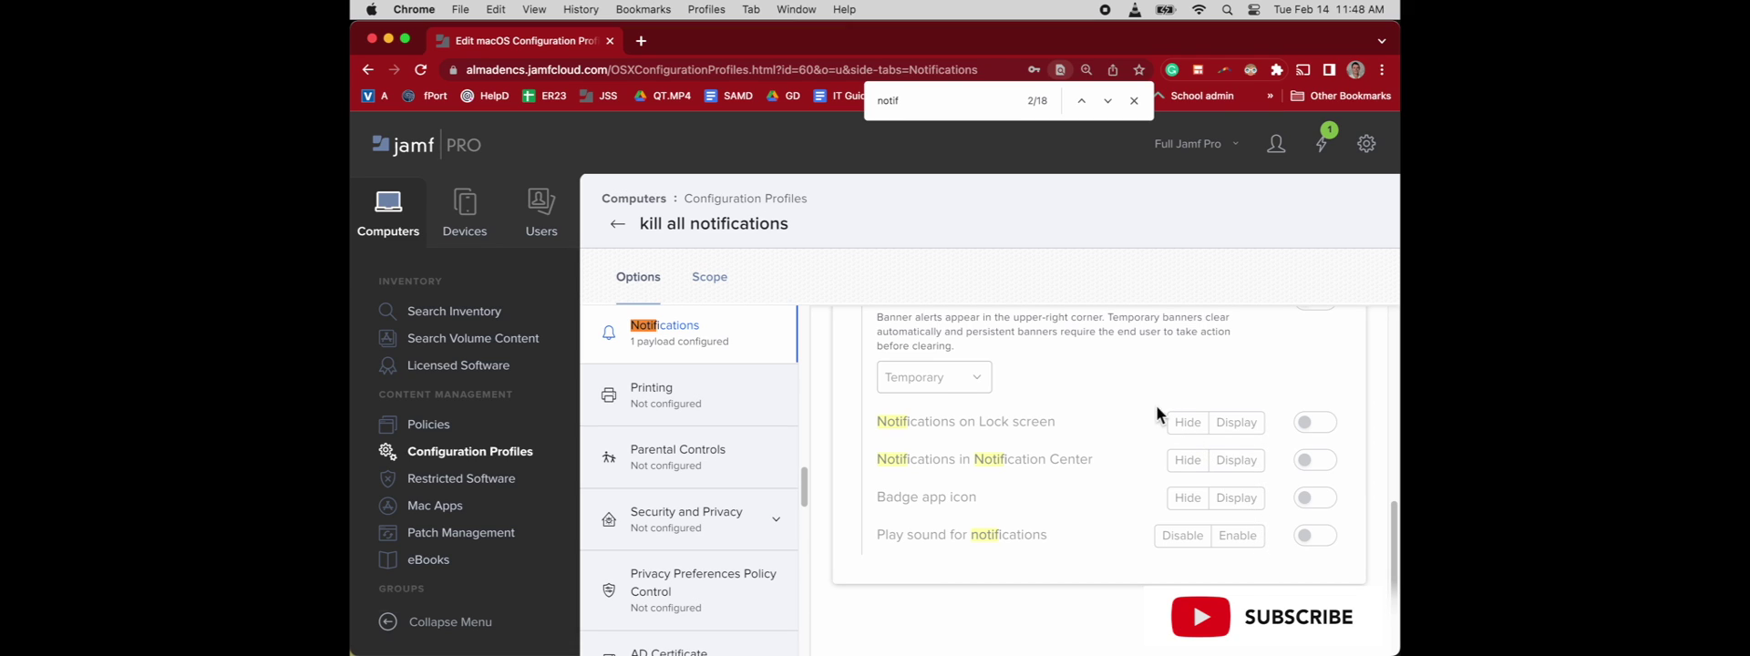
scroll(1255, 503, "up", 4)
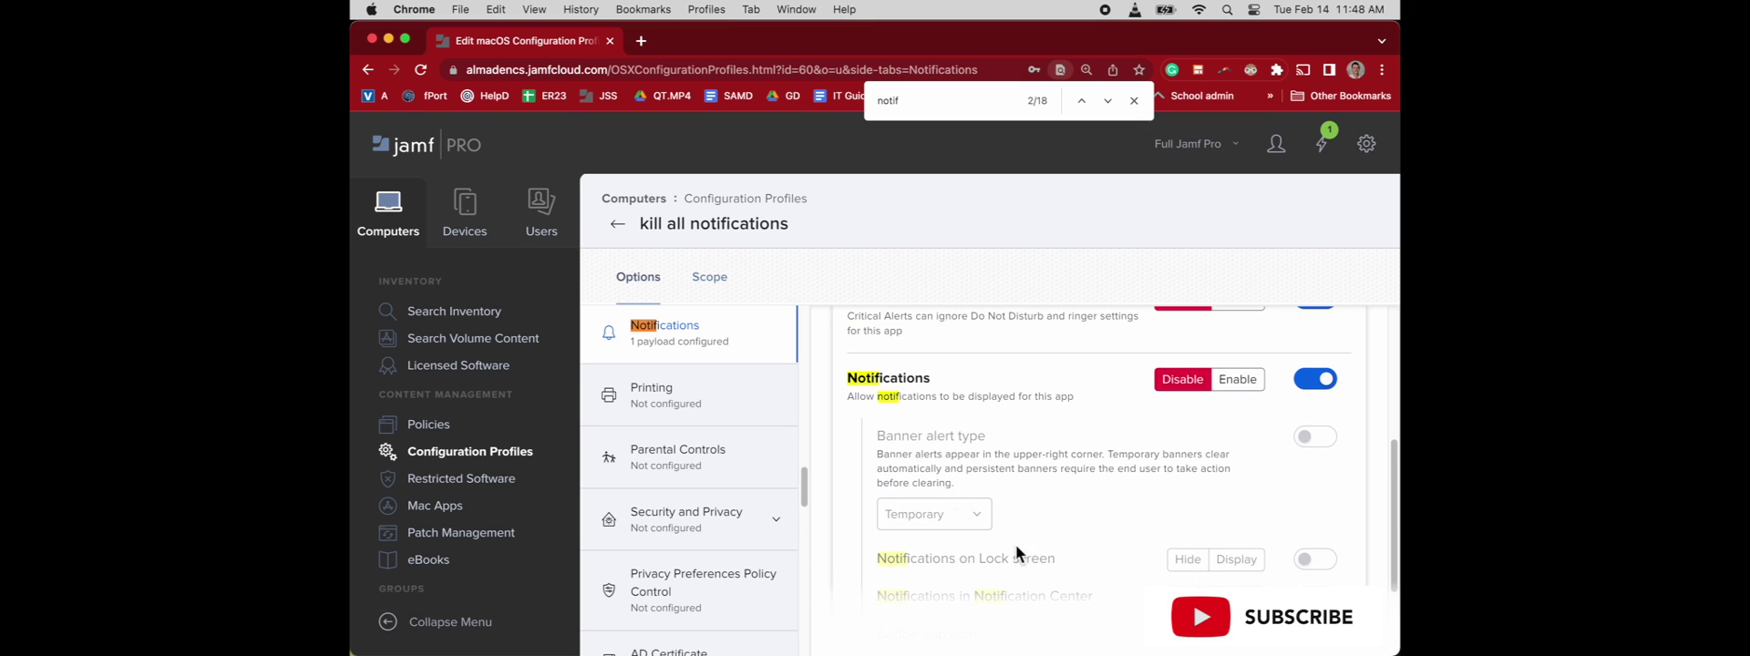
scroll(985, 537, "down", 1)
scroll(966, 532, "down", 5)
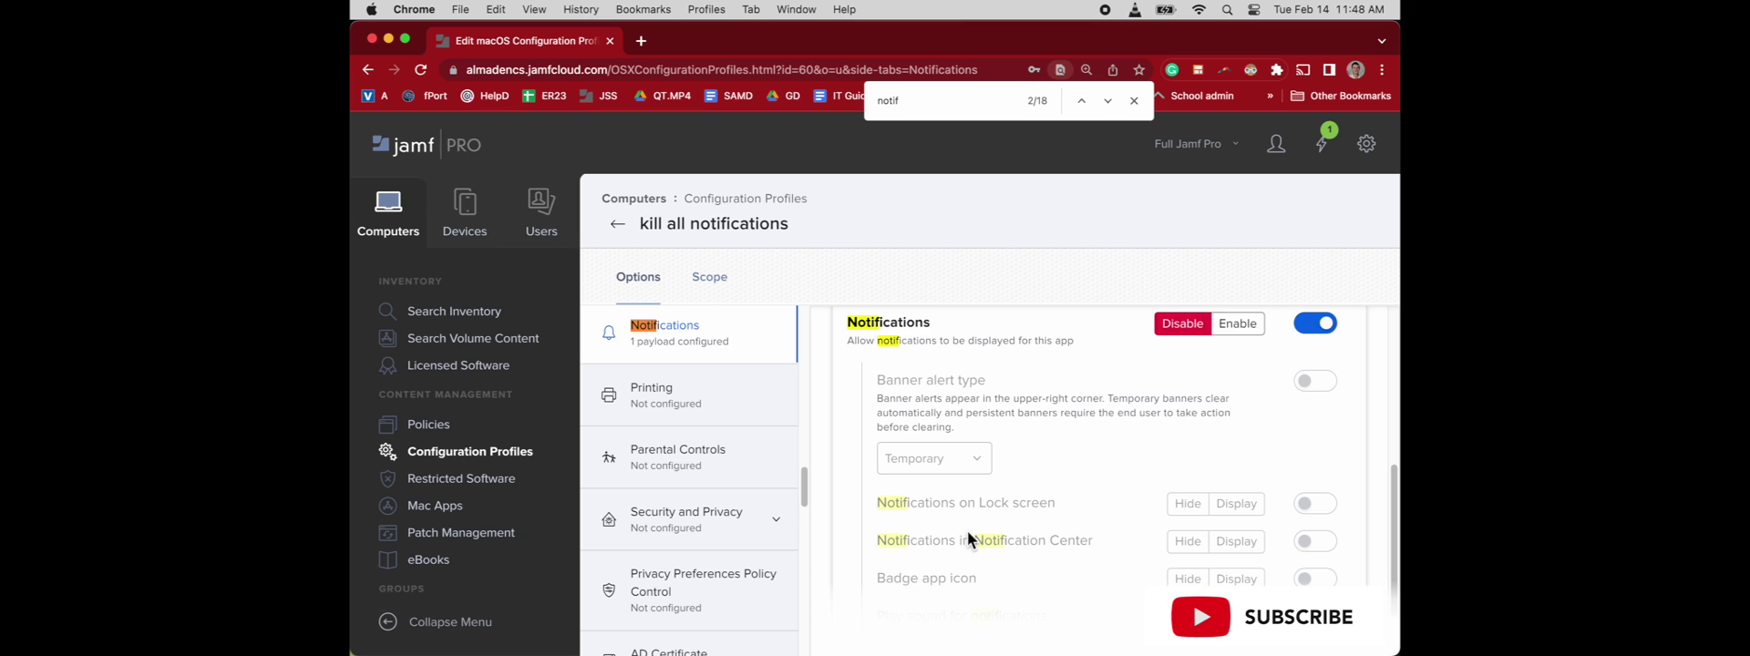
Save the profile and open its Scope tab for editing
left_click(1349, 577)
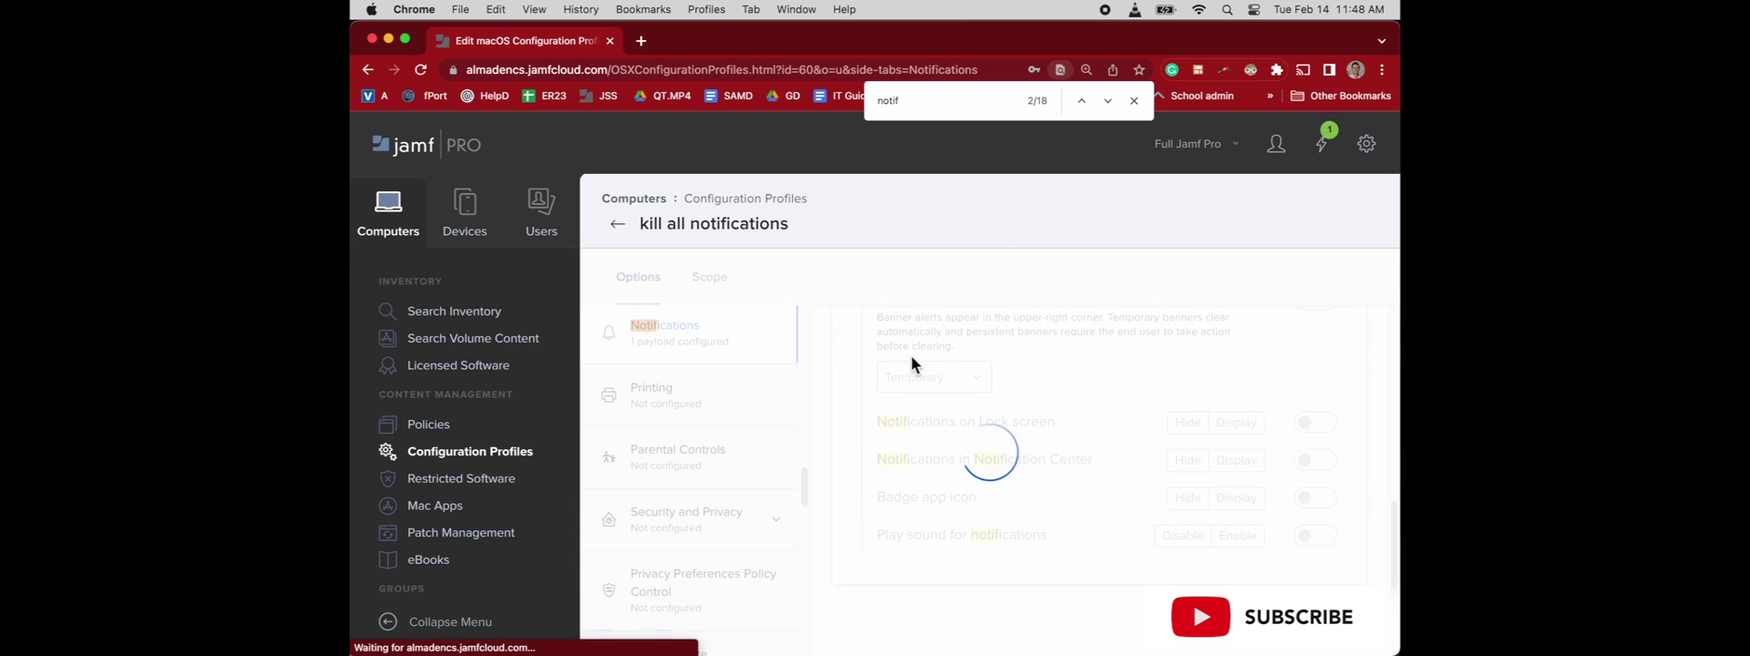
left_click(717, 288)
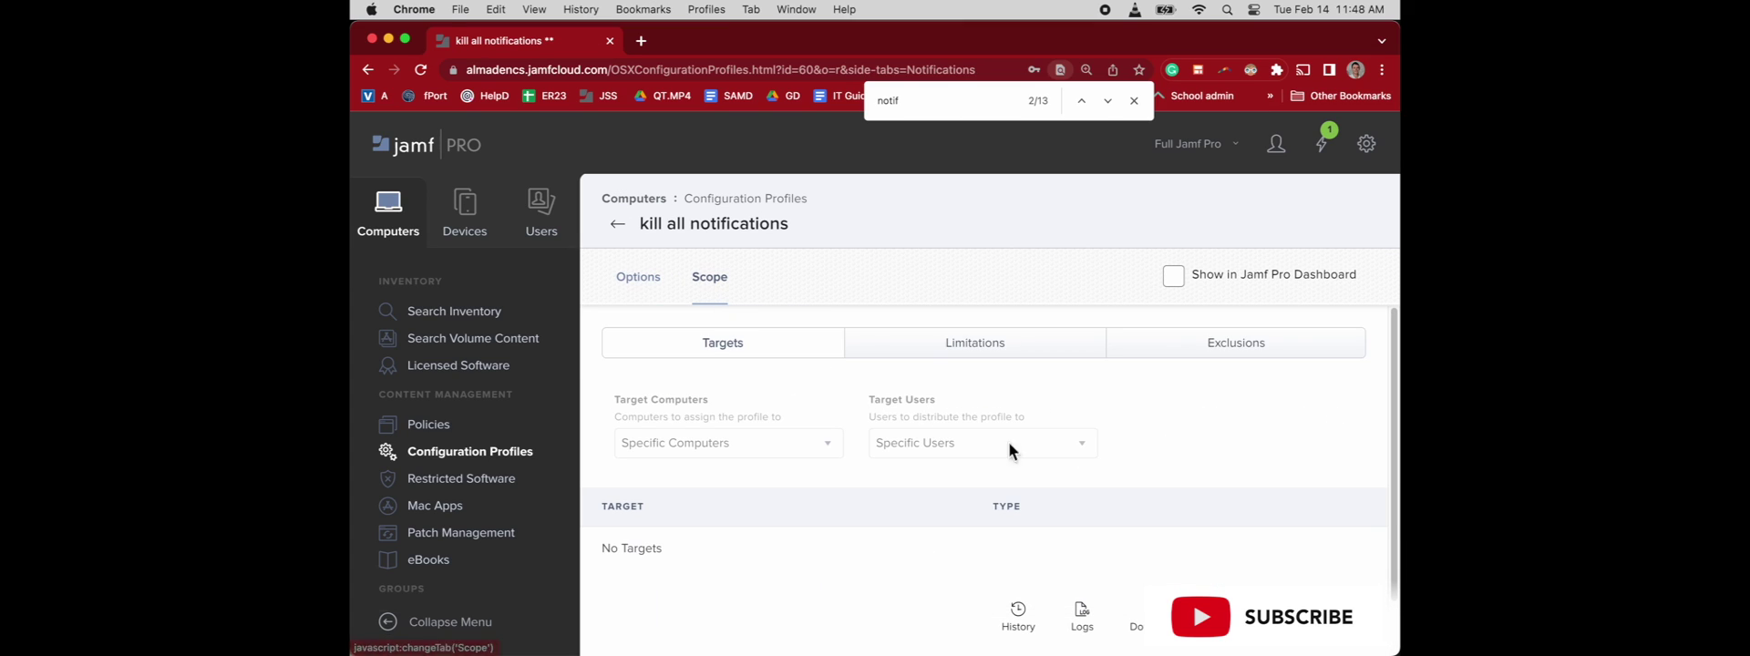
left_click(1294, 577)
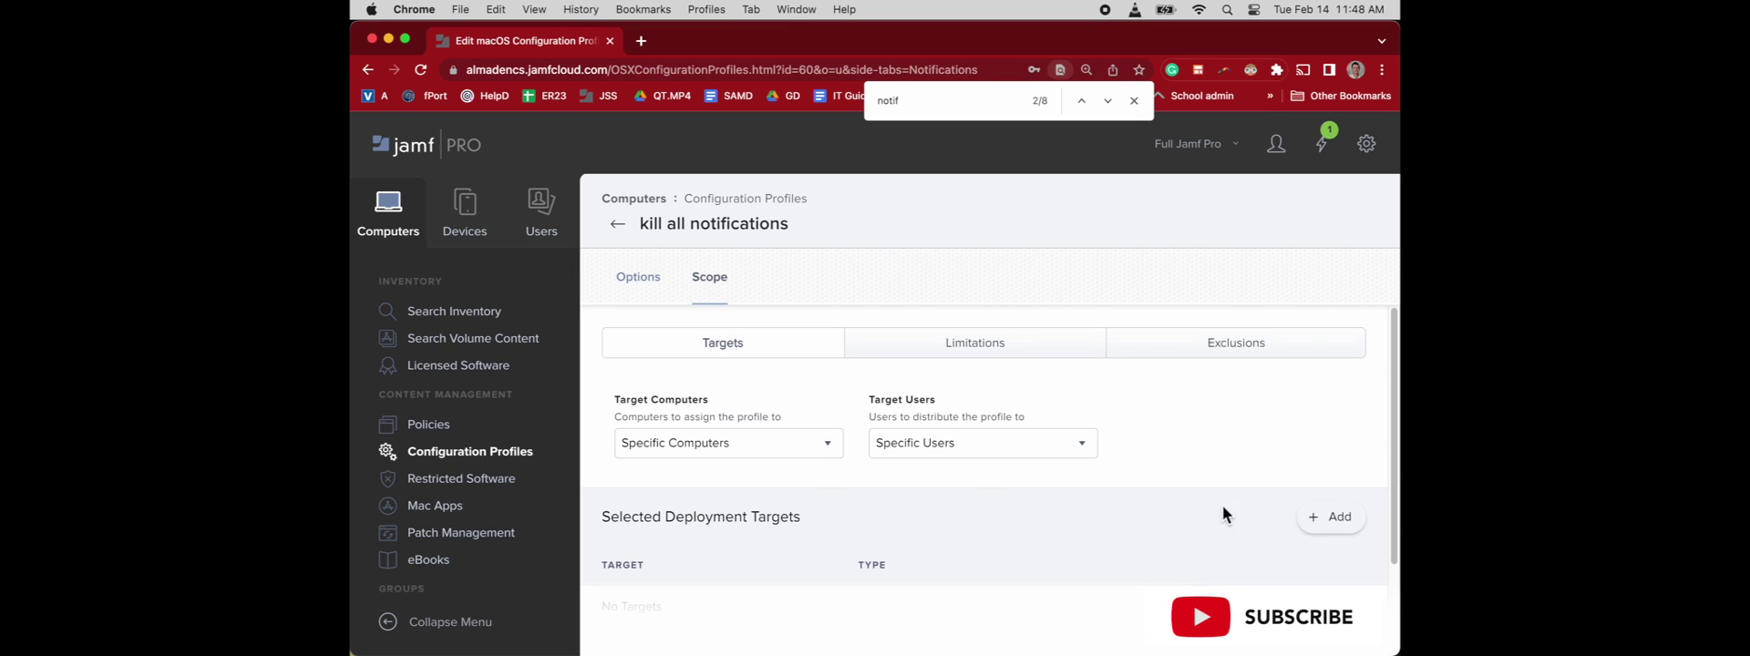
Add two computers as scope targets, the second found by filtering for 'bc'
left_click(1331, 517)
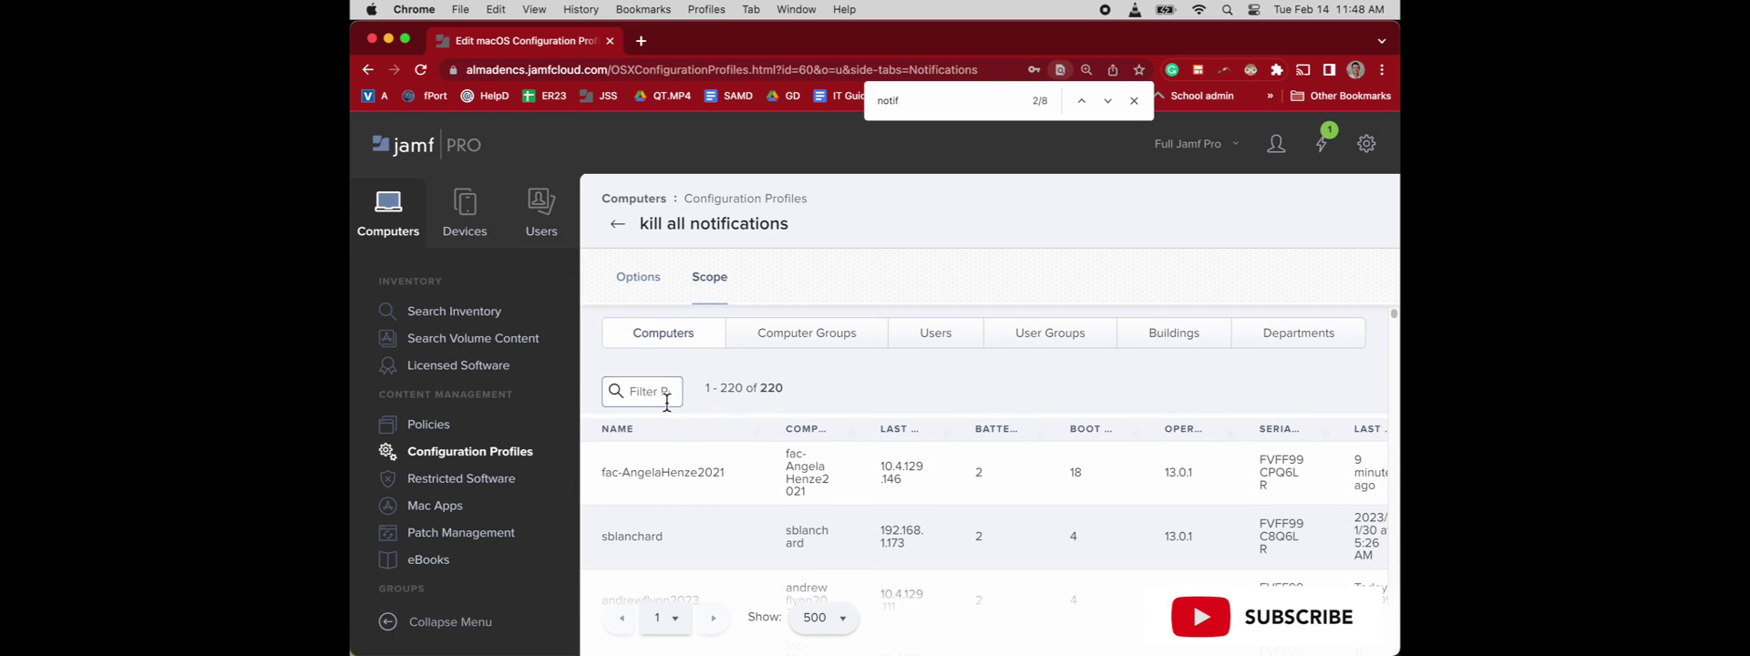
scroll(1258, 474, "right", 5)
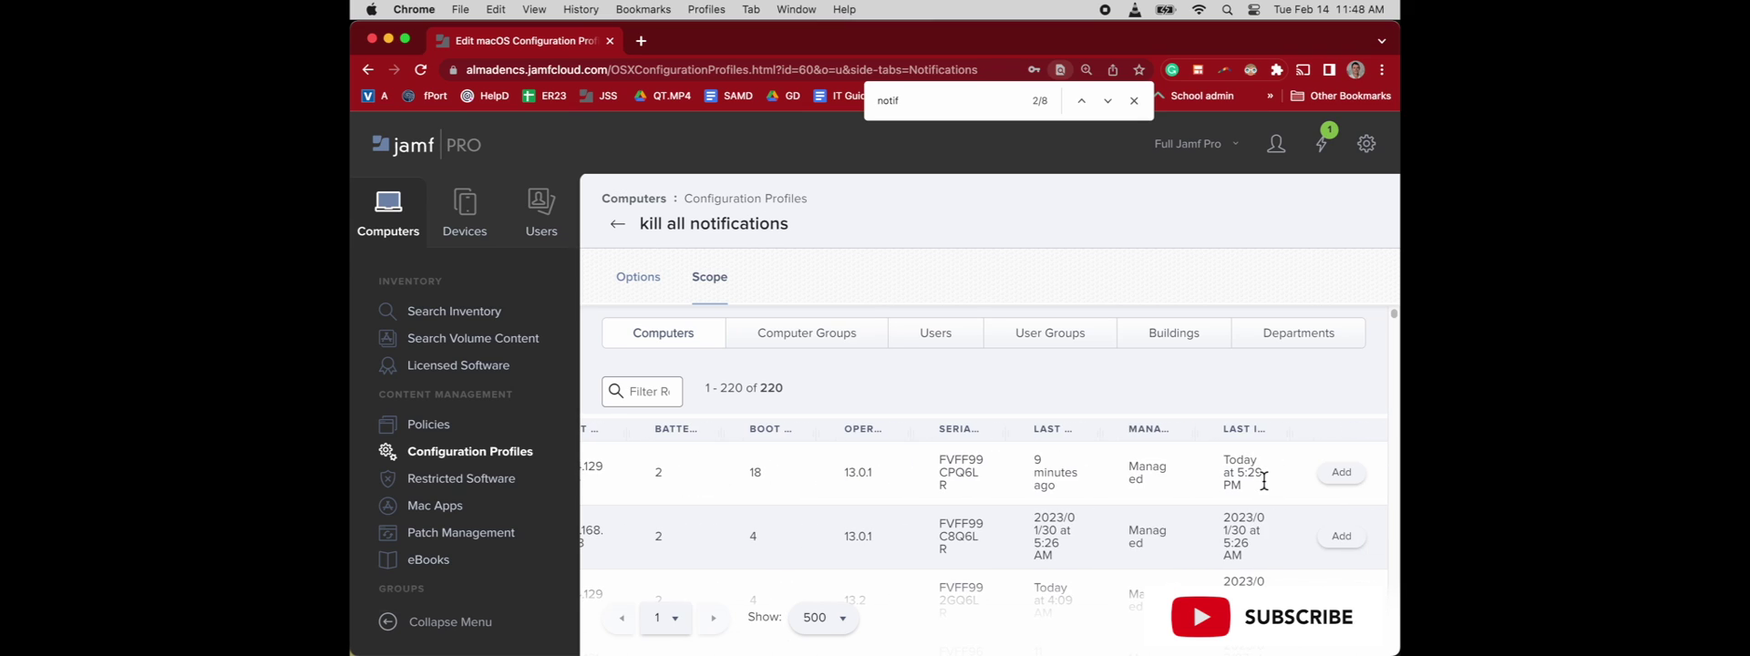
left_click(1338, 472)
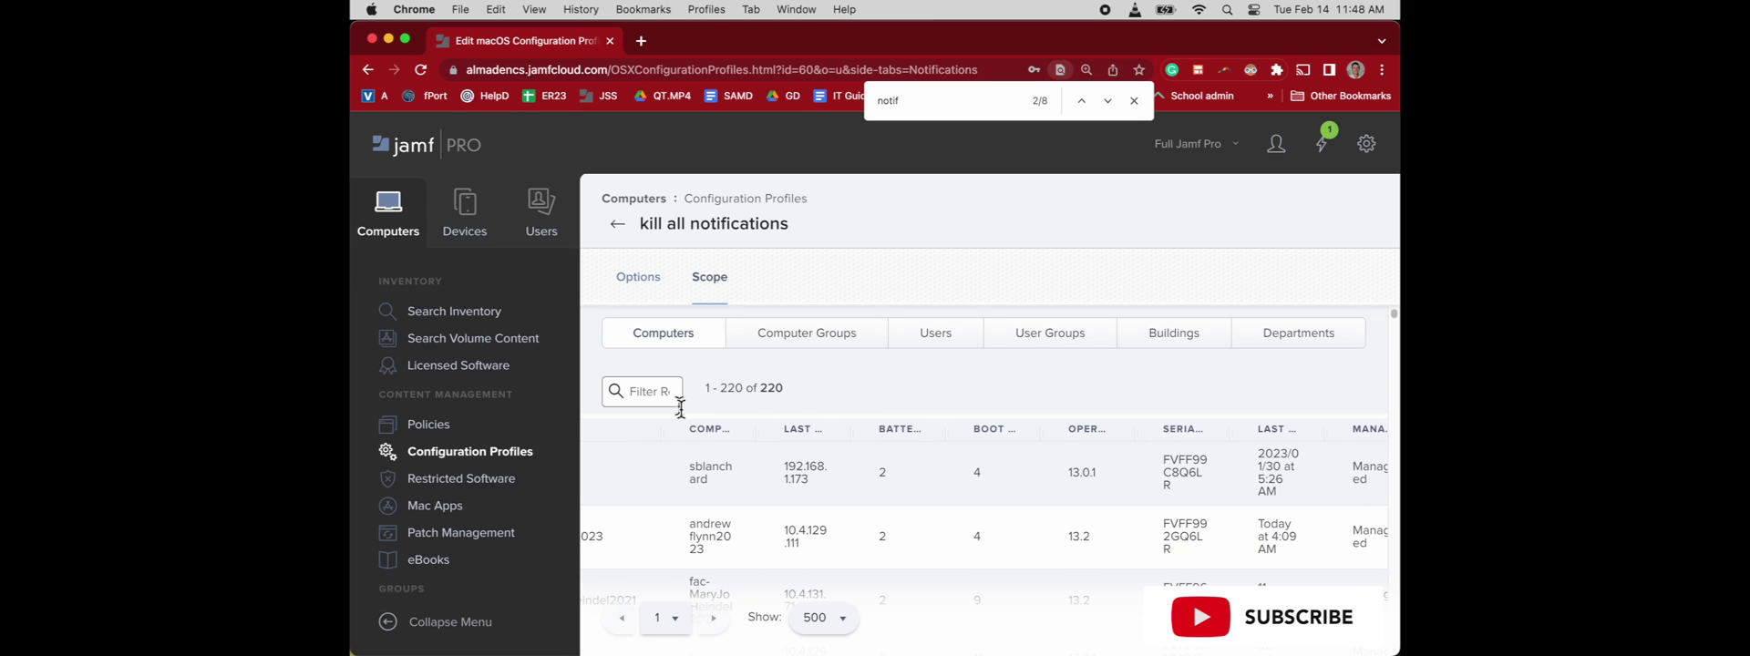
left_click(635, 391)
type("bc")
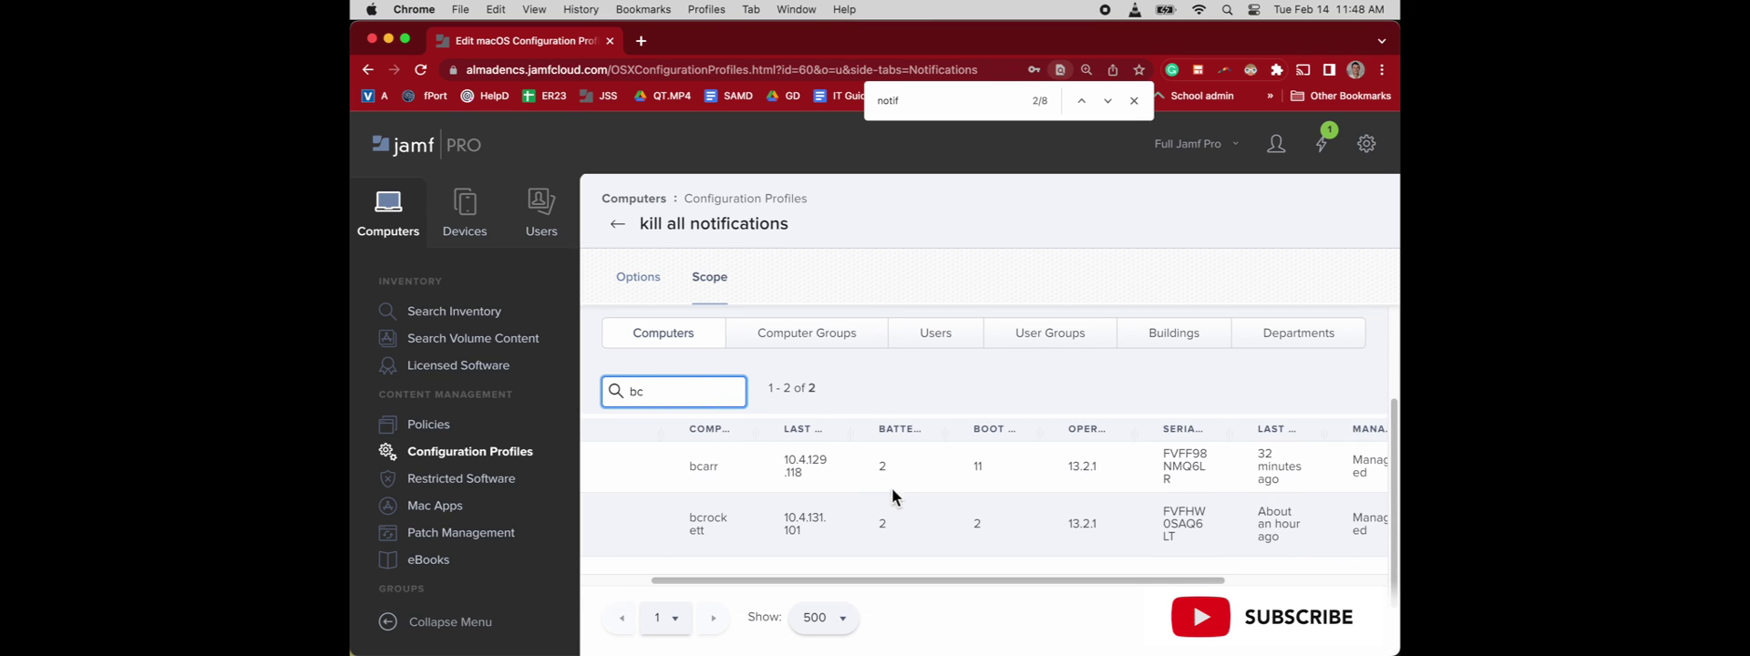
scroll(1287, 542, "right", 1)
scroll(1287, 537, "right", 3)
left_click(1341, 523)
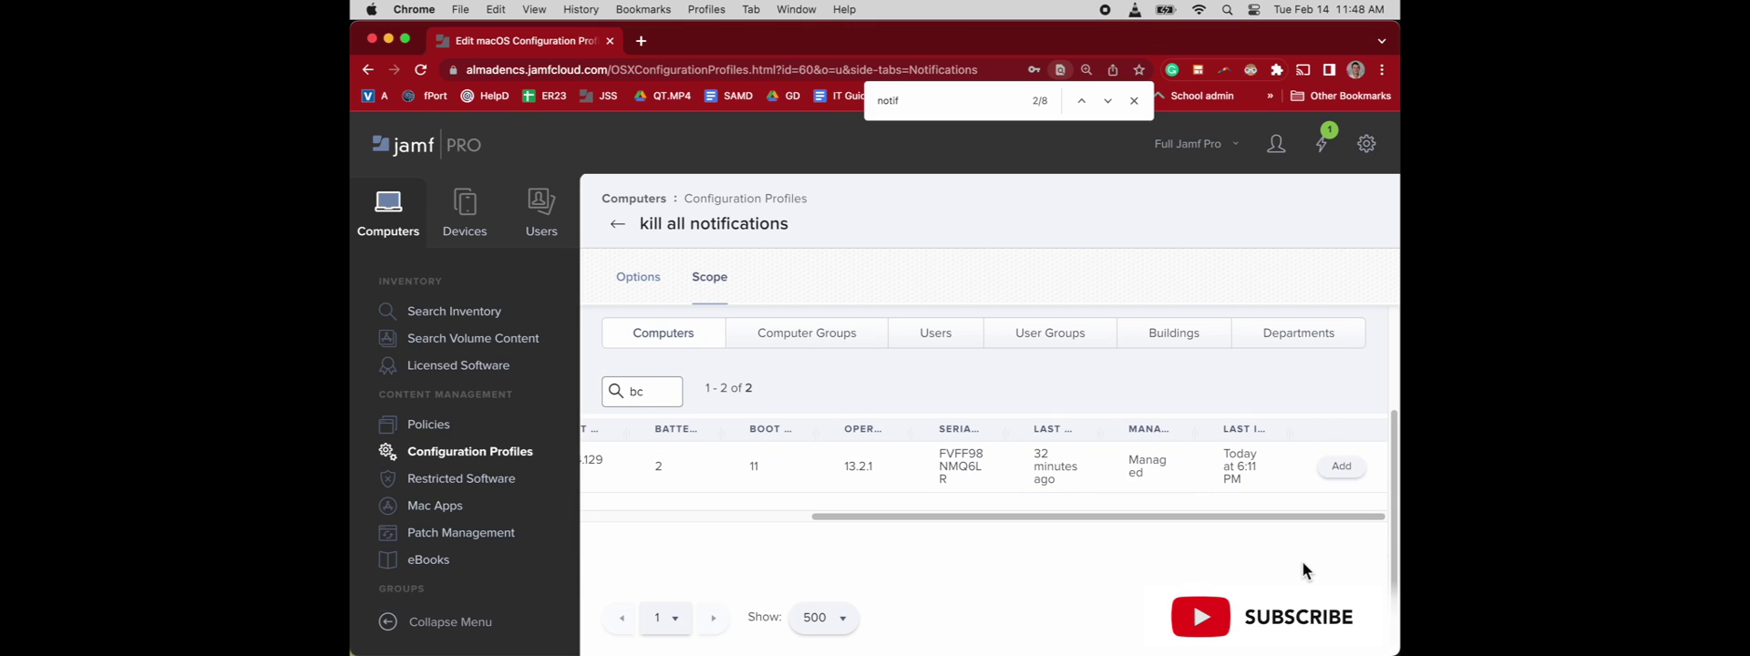
left_click(1326, 580)
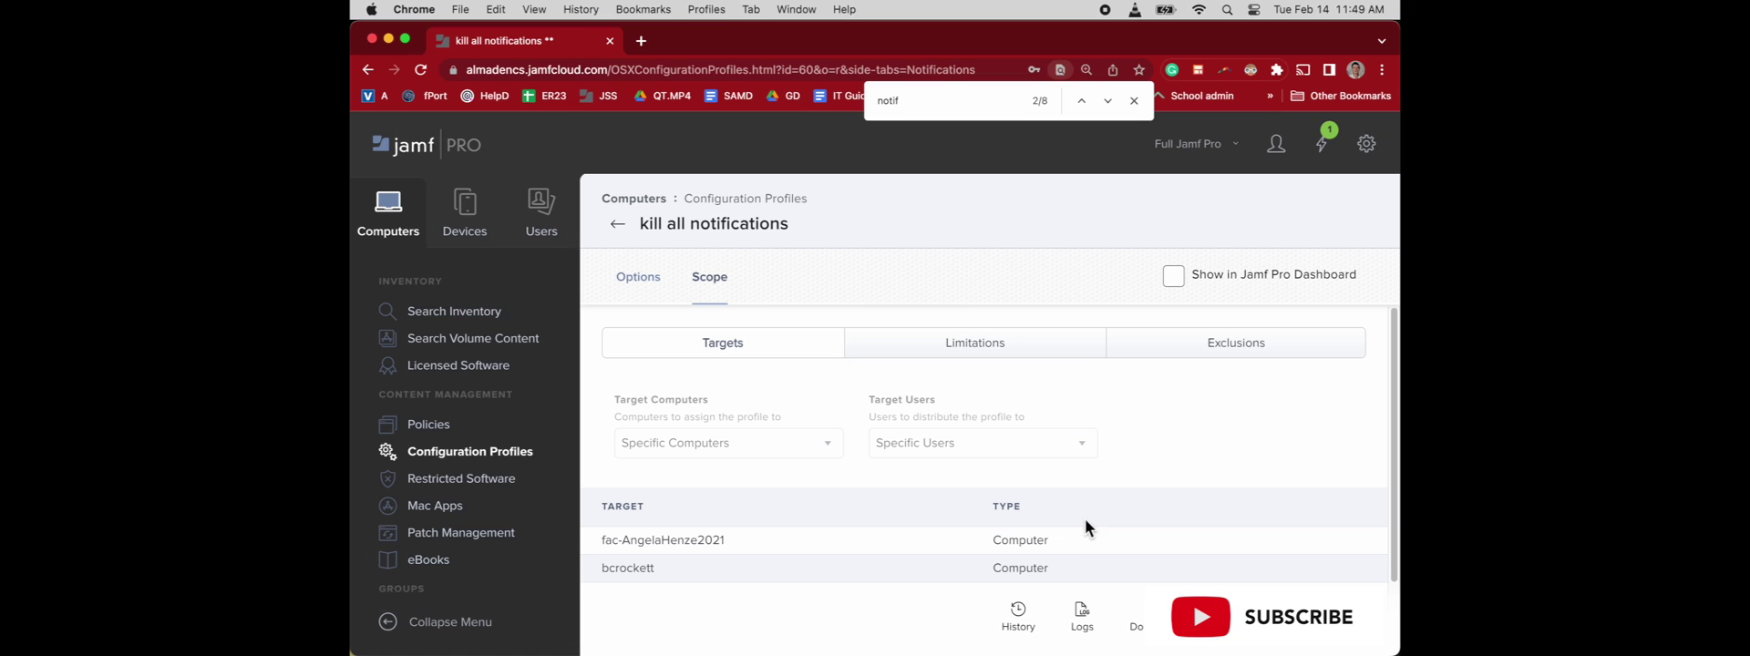
Dismiss the page search and view the Notifications payload, with Critical Alerts and Notifications Disabled
left_click(1134, 103)
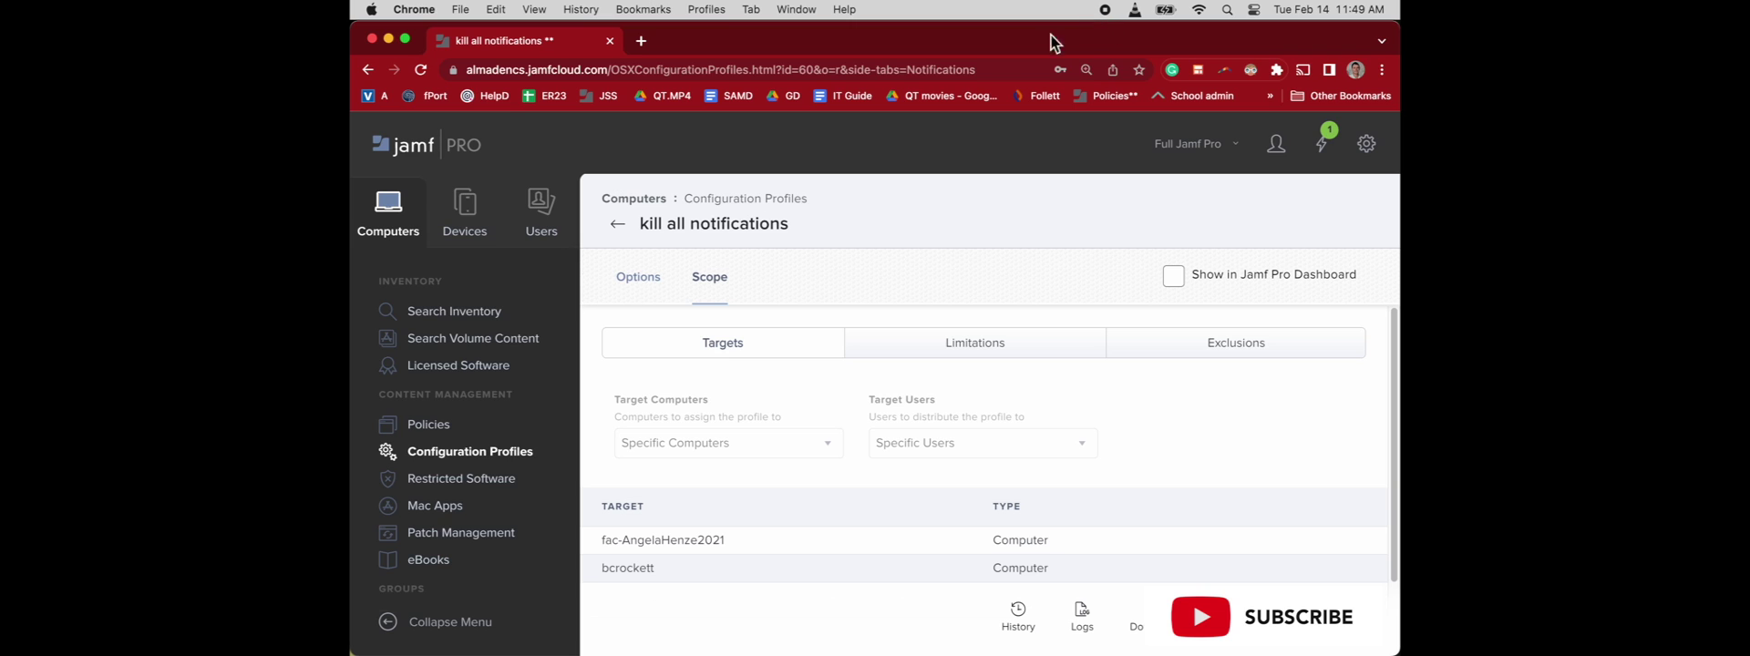
left_click(638, 276)
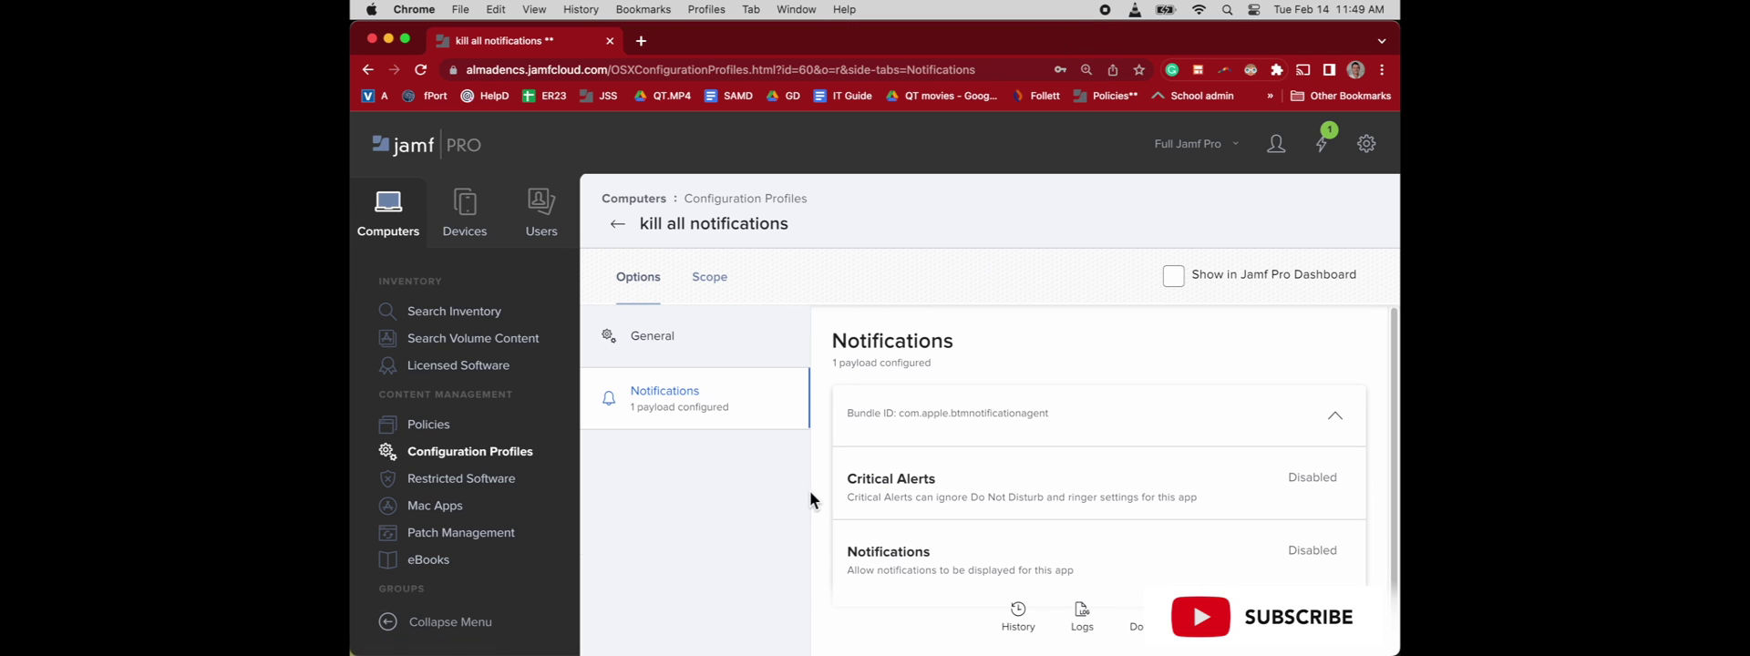